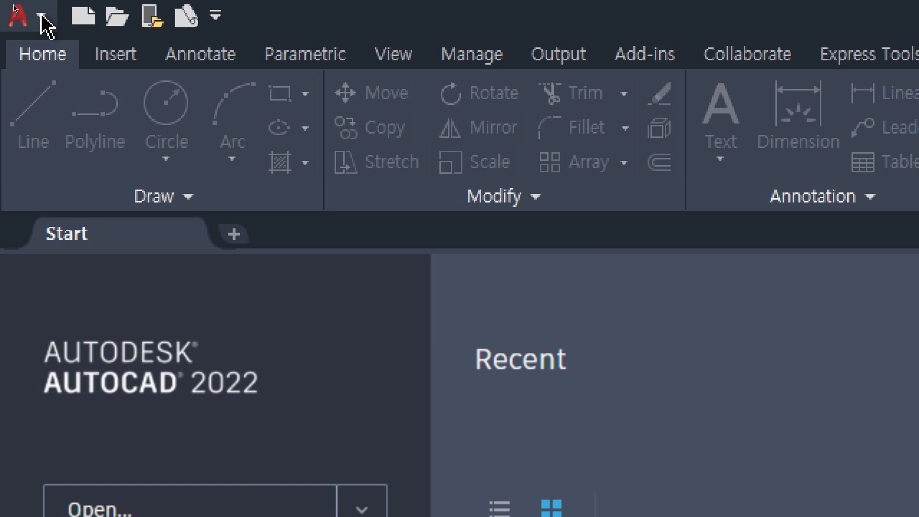
Begin a new drawing, preview the acad.dwt template, and select acadiso.dwt in the template list
{"action": "left_click", "coordinate": [43, 19]}
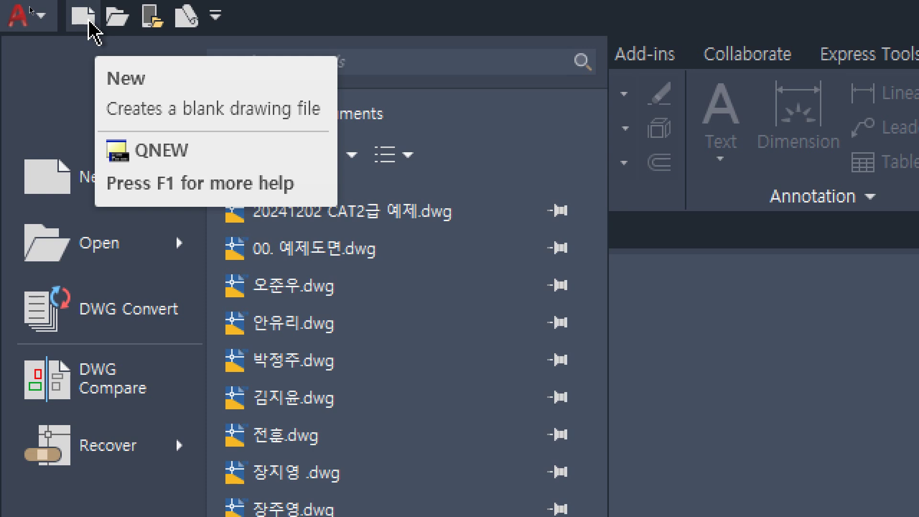
{"action": "left_click", "coordinate": [89, 22]}
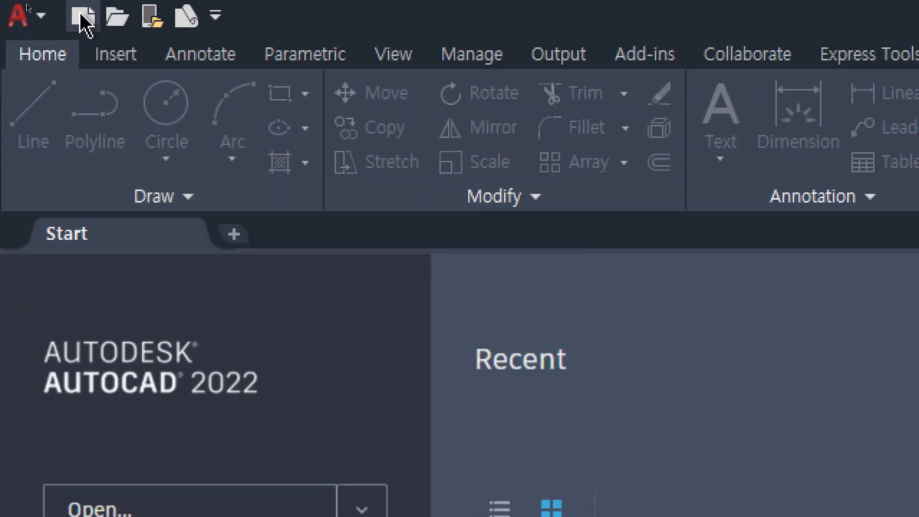
{"action": "left_click", "coordinate": [84, 22]}
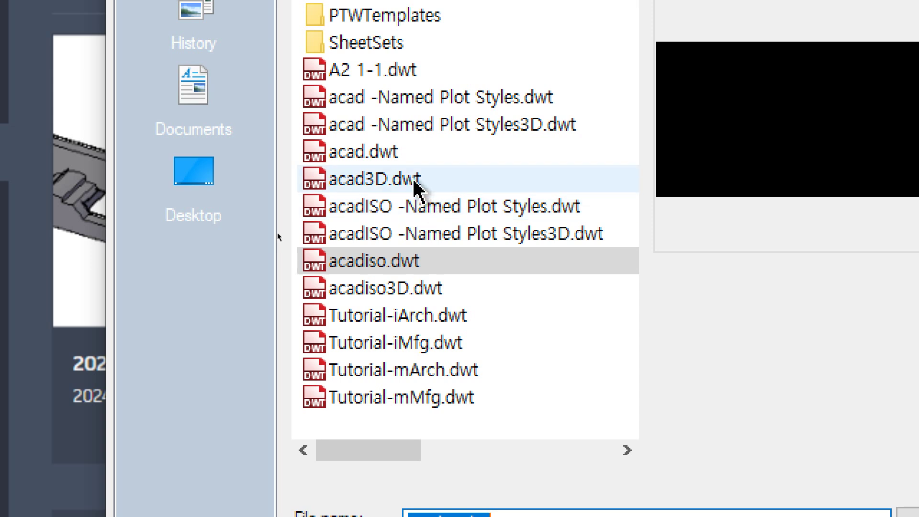
{"action": "left_click", "coordinate": [417, 153]}
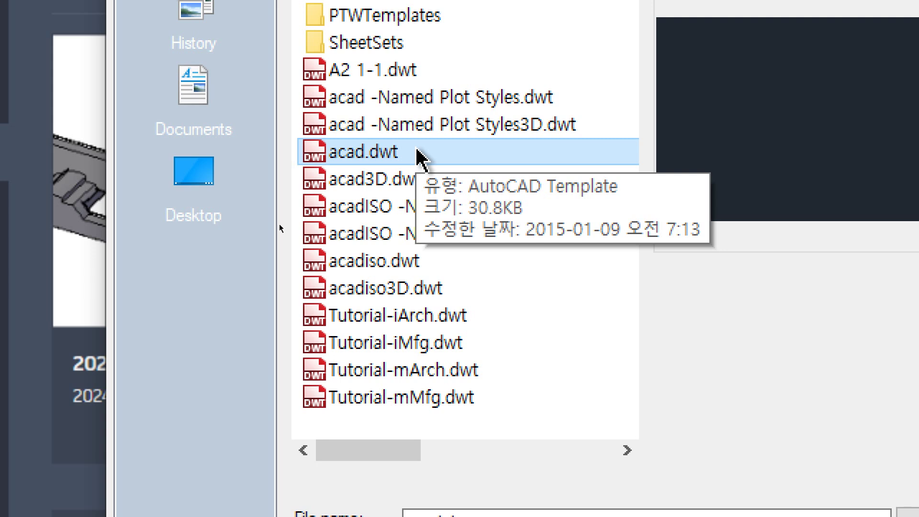
{"action": "left_click", "coordinate": [448, 261]}
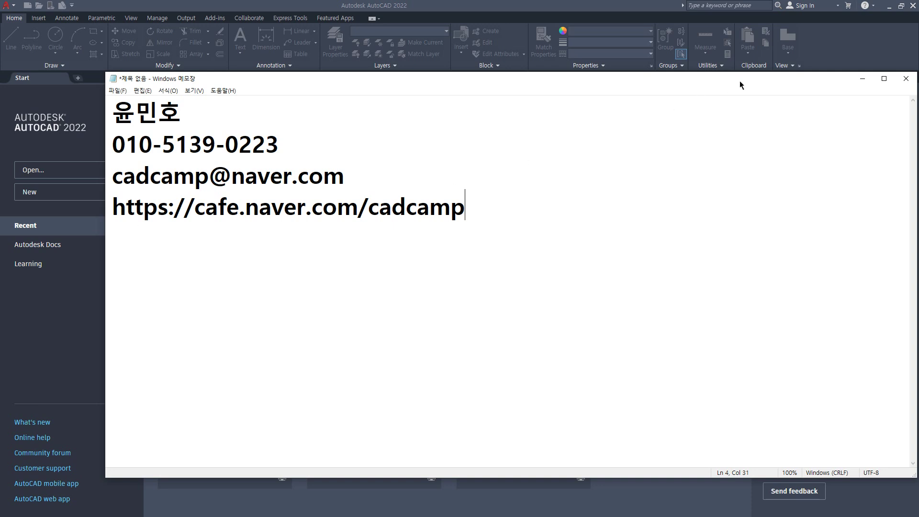
Switch to Notepad and list acad.dwt and acadiso.dwt on separate lines, one blank line below the web address
{"action": "key", "text": "Return"}
{"action": "key", "text": "Return"}
{"action": "type", "text": "acad"}
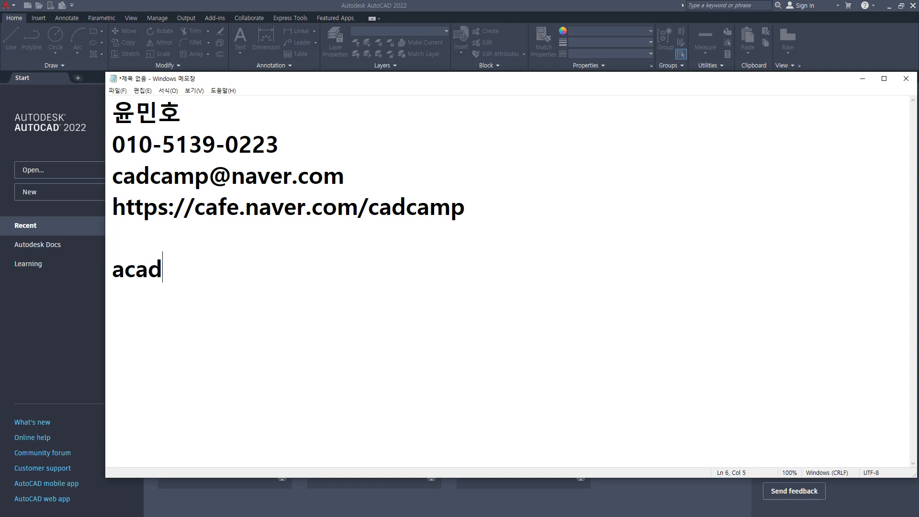
{"action": "type", "text": ".dwt"}
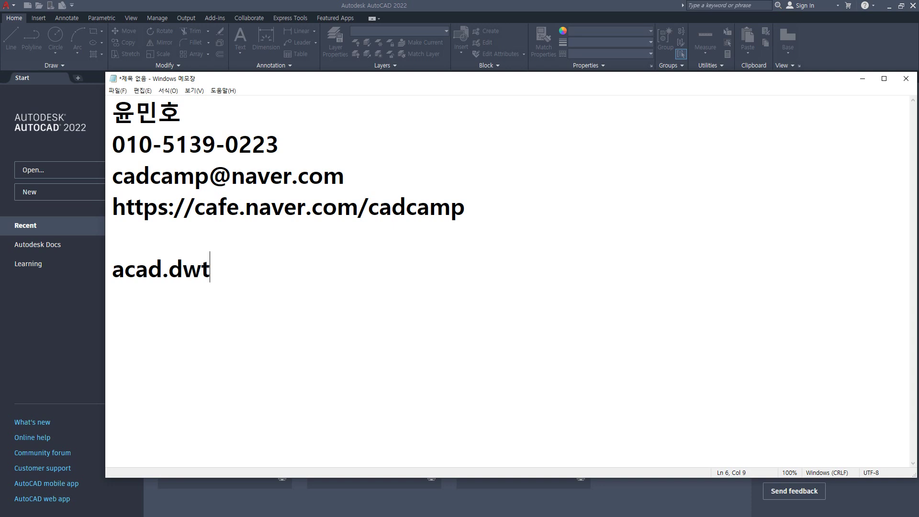
{"action": "key", "text": "Return"}
{"action": "type", "text": "acad"}
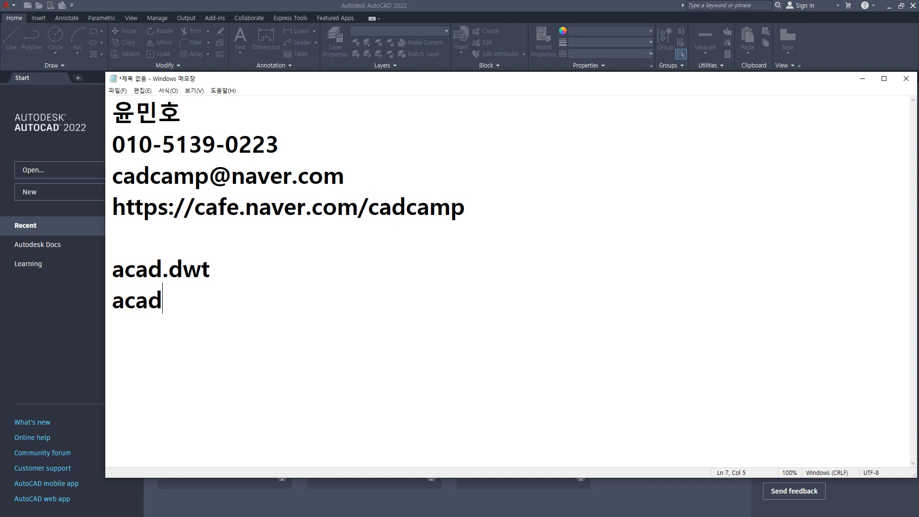
{"action": "type", "text": "iso.dwt"}
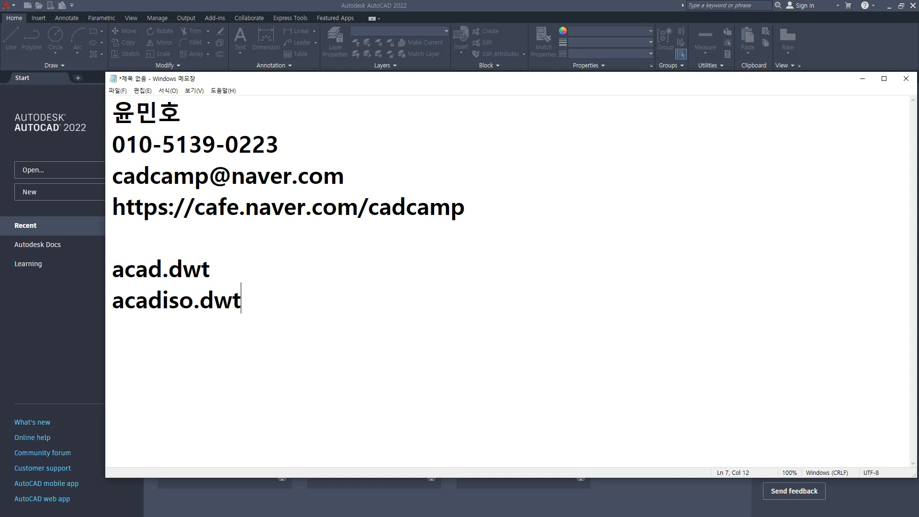
Append "- 인치" to the acad.dwt line and "- mm" to the acadiso.dwt line
{"action": "key", "text": "Up"}
{"action": "type", "text": "- "}
{"action": "type", "text": "인치"}
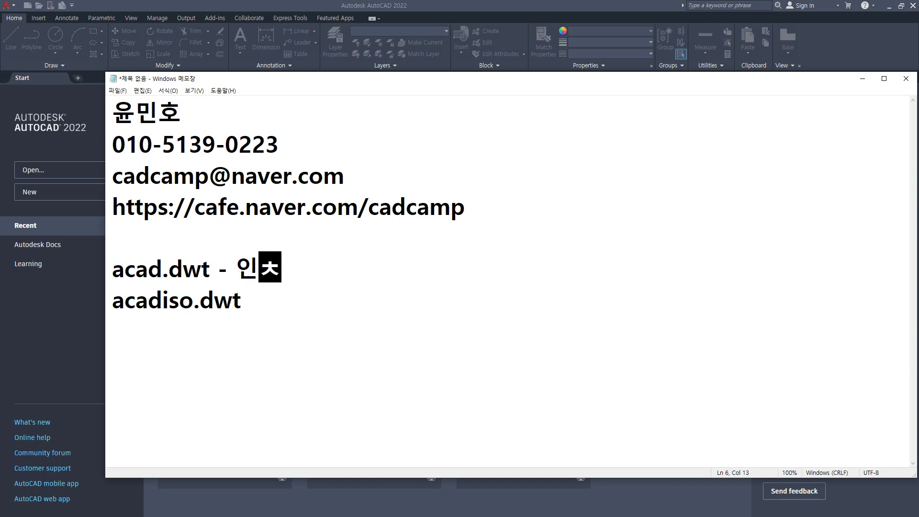
{"action": "key", "text": "Down"}
{"action": "type", "text": "- "}
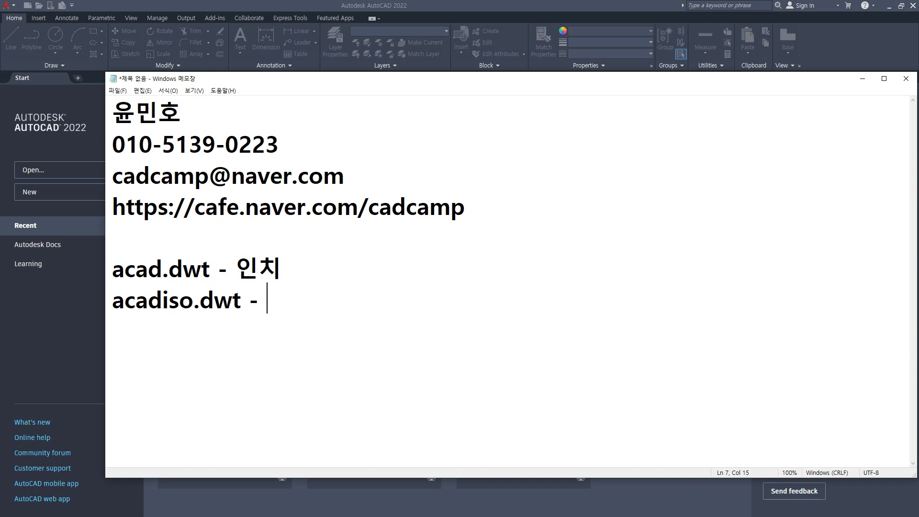
{"action": "type", "text": "mm"}
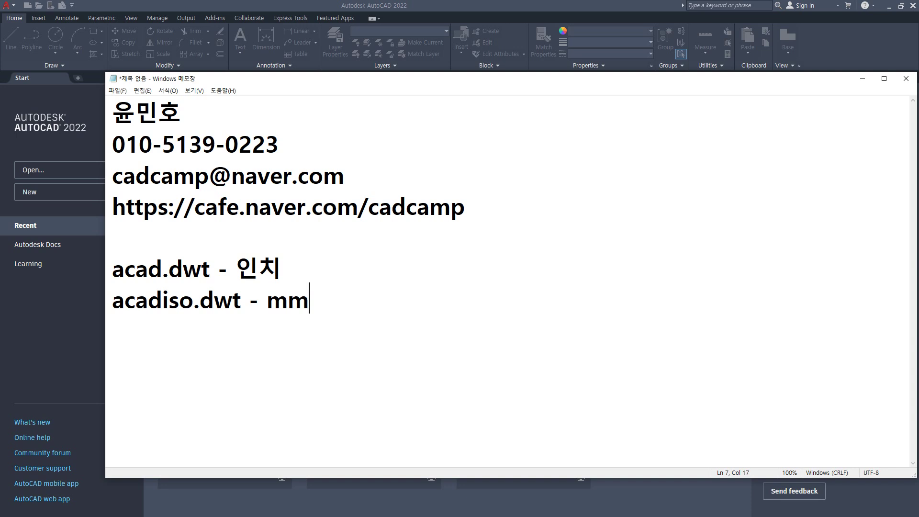
Add a line reading "KS, JIS DIN, ANIS, ISO mm" below the acadiso.dwt note
{"action": "key", "text": "Return"}
{"action": "type", "text": "KS,"}
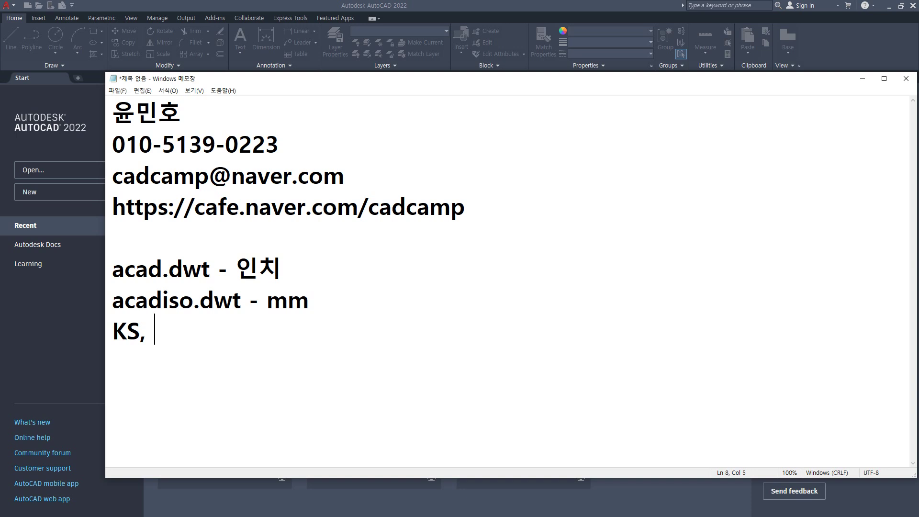
{"action": "type", "text": "ㅓㅑ"}
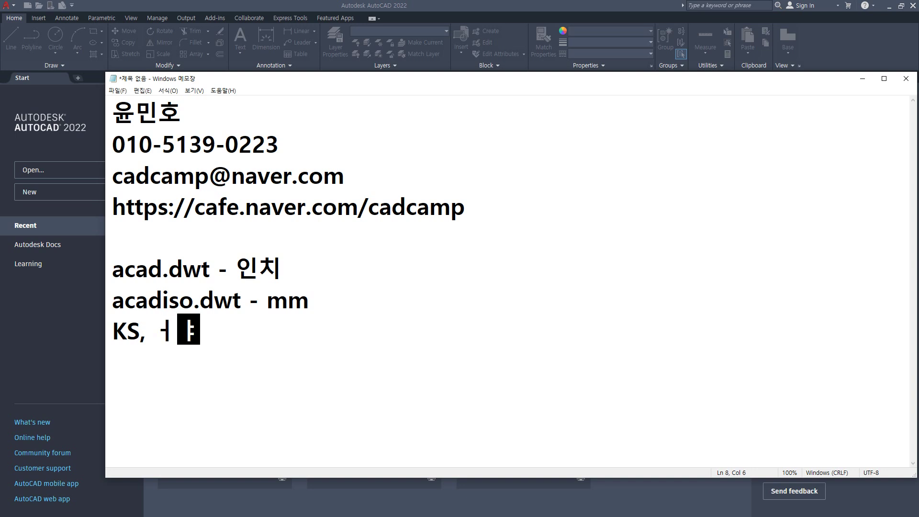
{"action": "key", "text": "BackSpace"}
{"action": "key", "text": "BackSpace"}
{"action": "type", "text": "JIS"}
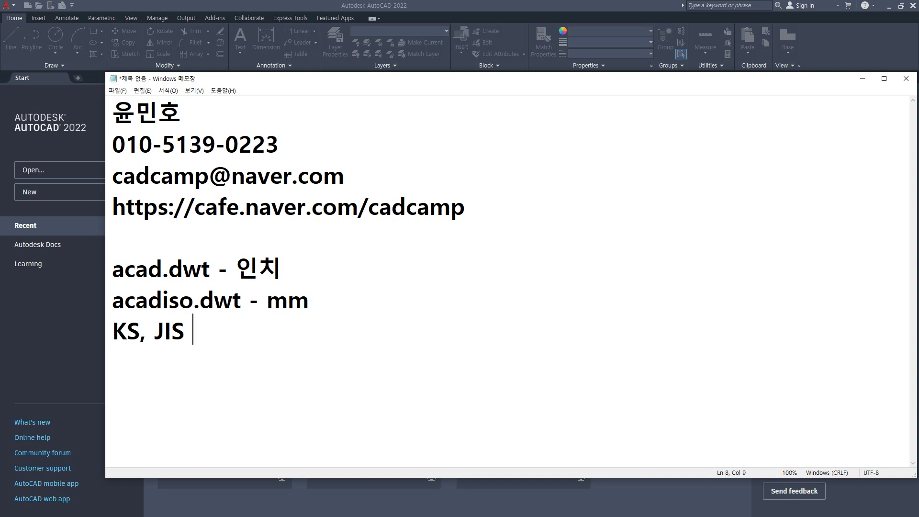
{"action": "type", "text": "DIN,"}
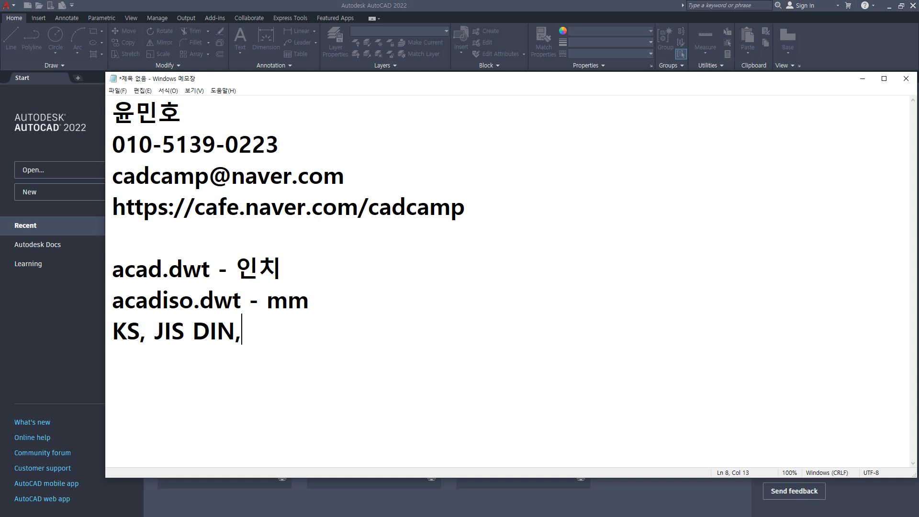
{"action": "type", "text": " AN"}
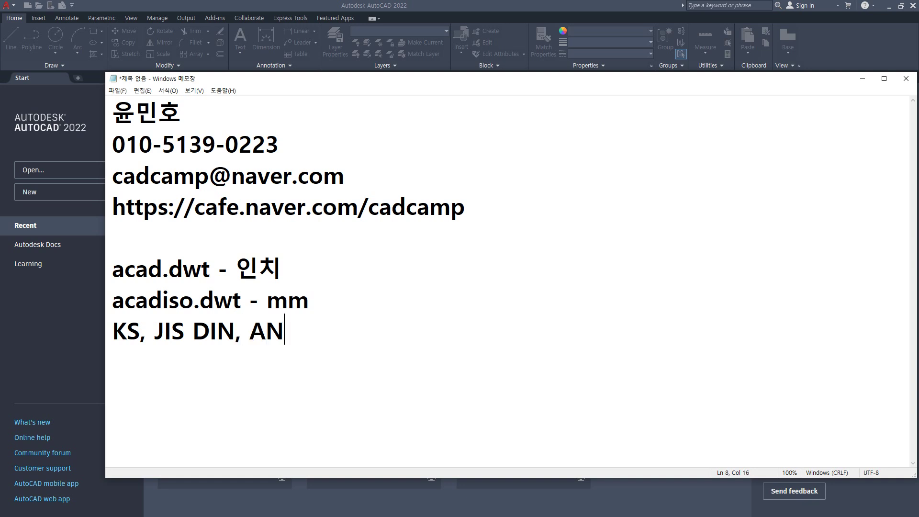
{"action": "type", "text": "IS"}
{"action": "type", "text": ", ISO"}
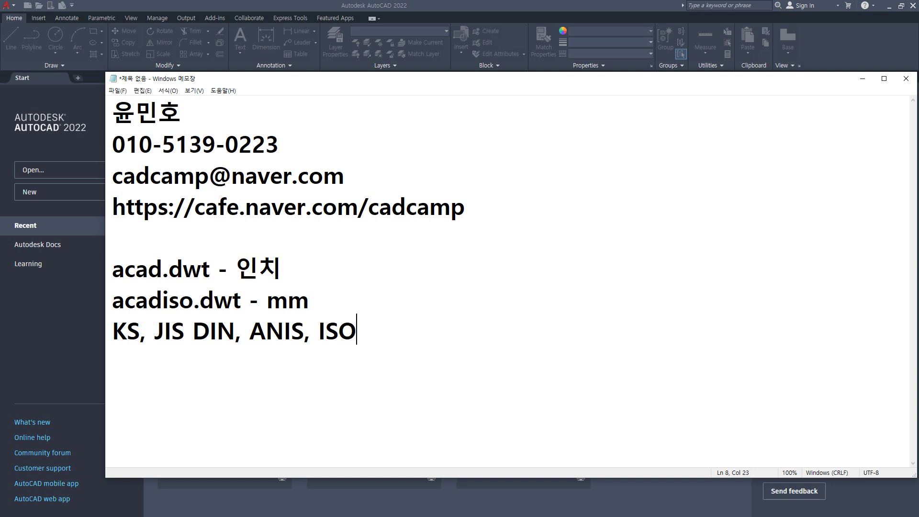
{"action": "type", "text": "mm"}
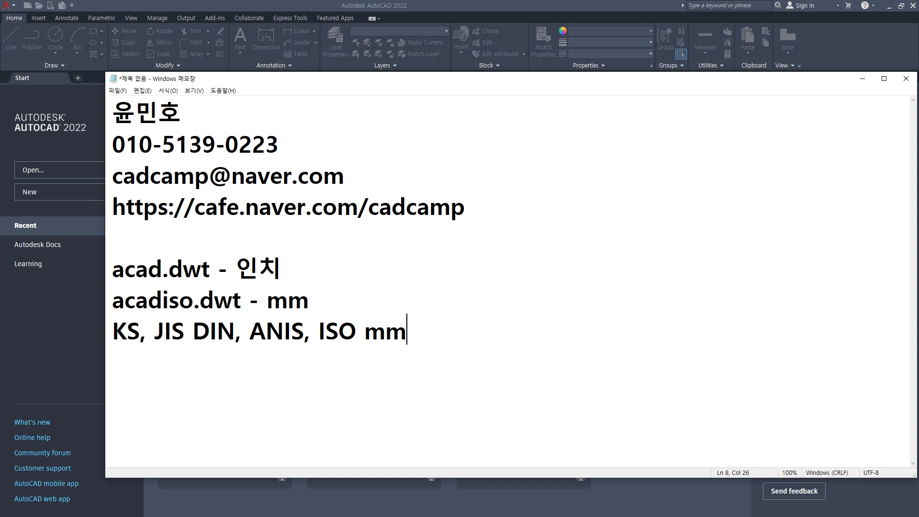
Add a line reading "ISO 9001 획득 NASA - ISO" below the list of standards
{"action": "key", "text": "Return"}
{"action": "type", "text": "ISO 9001"}
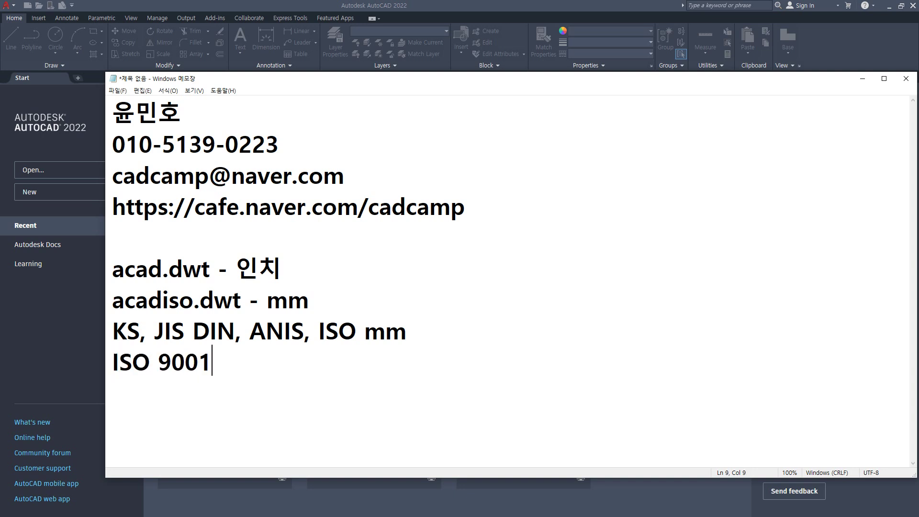
{"action": "type", "text": " 획득"}
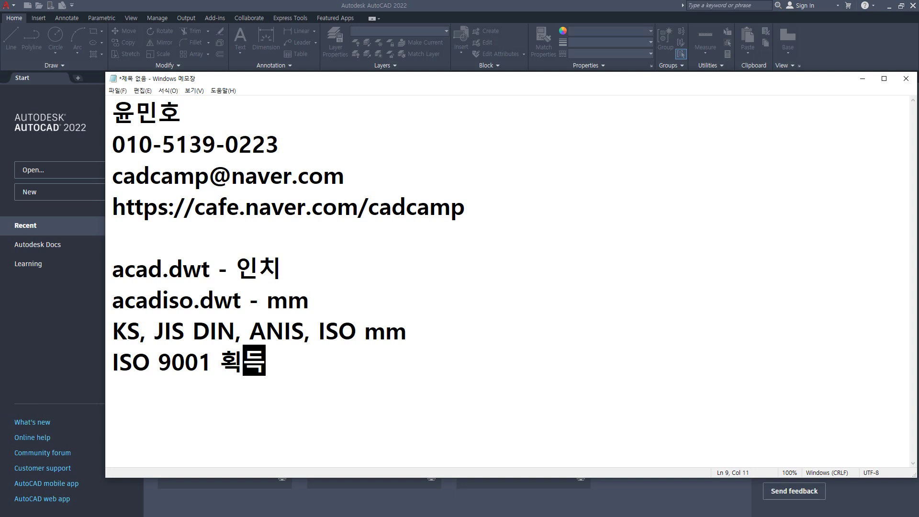
{"action": "type", "text": "ㅜ"}
{"action": "key", "text": "BackSpace"}
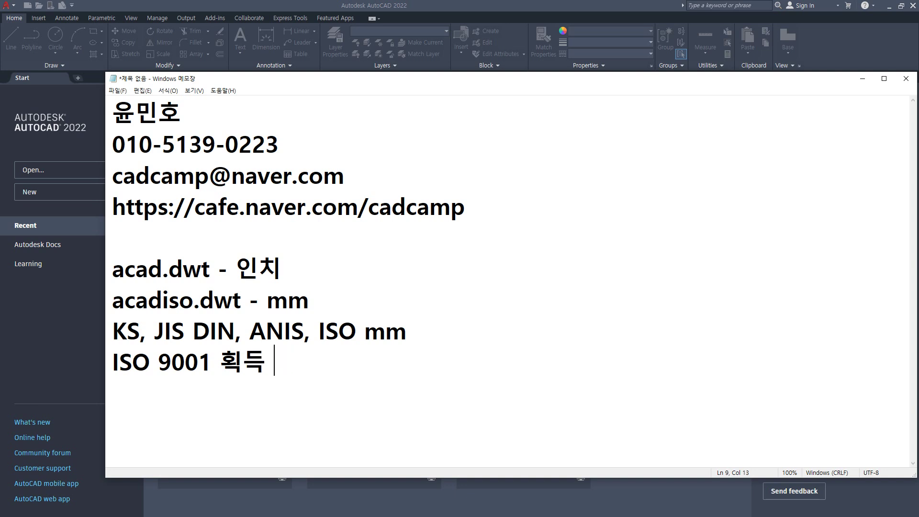
{"action": "type", "text": "NASA"}
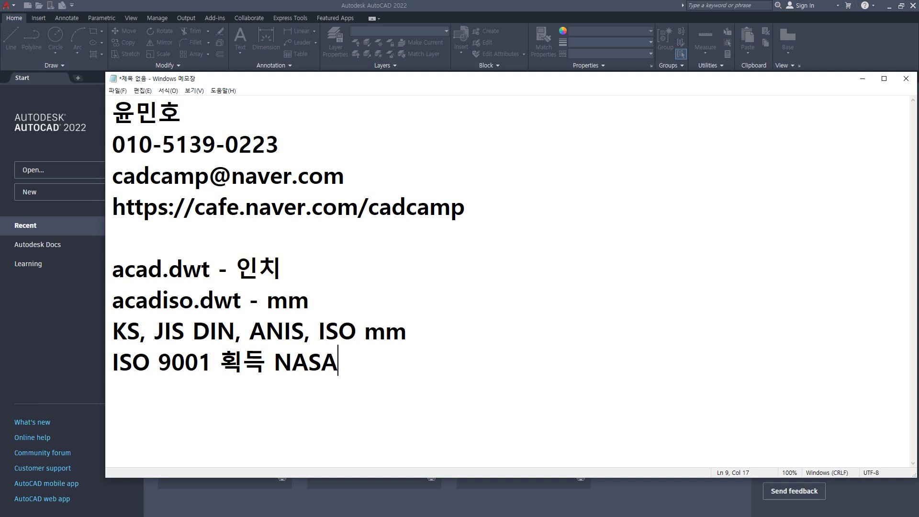
{"action": "type", "text": "- ISO"}
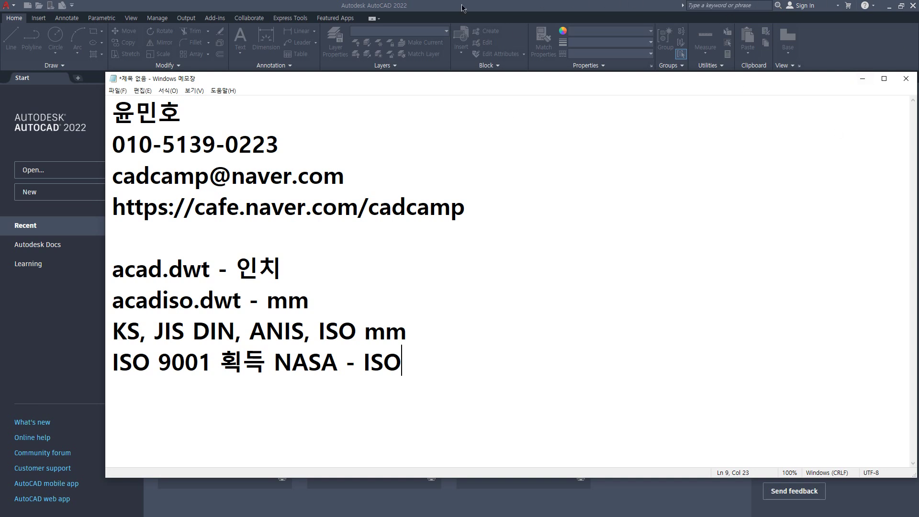
Return to AutoCAD's template selection, preview acad.dwt, and create the new drawing from acadiso.dwt
{"action": "left_click", "coordinate": [429, 21]}
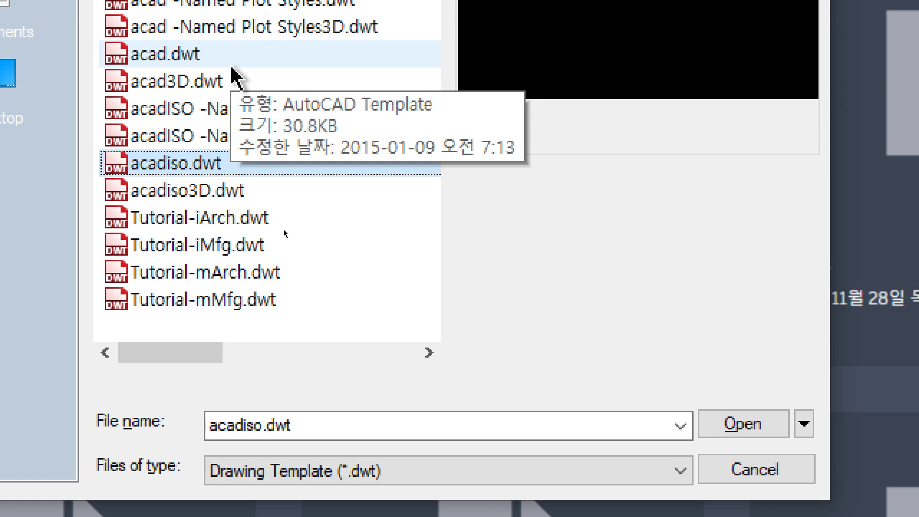
{"action": "left_click", "coordinate": [231, 66]}
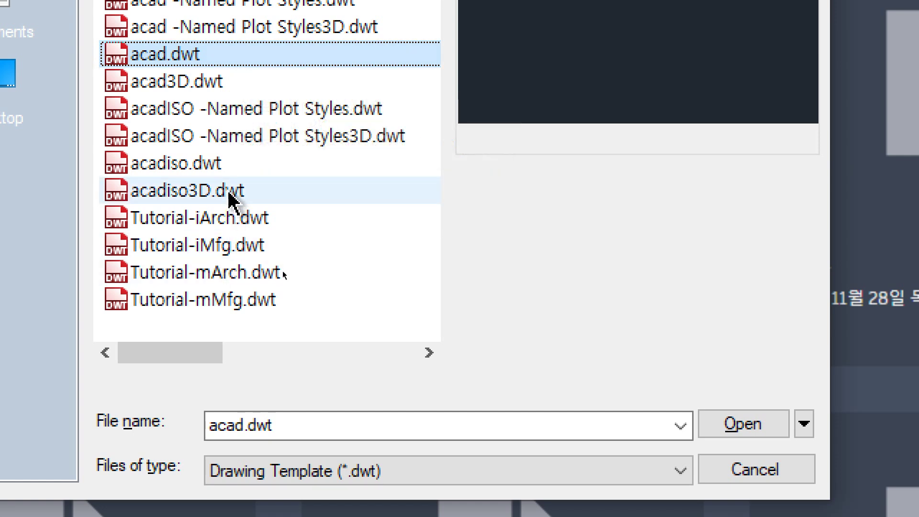
{"action": "left_click", "coordinate": [246, 173]}
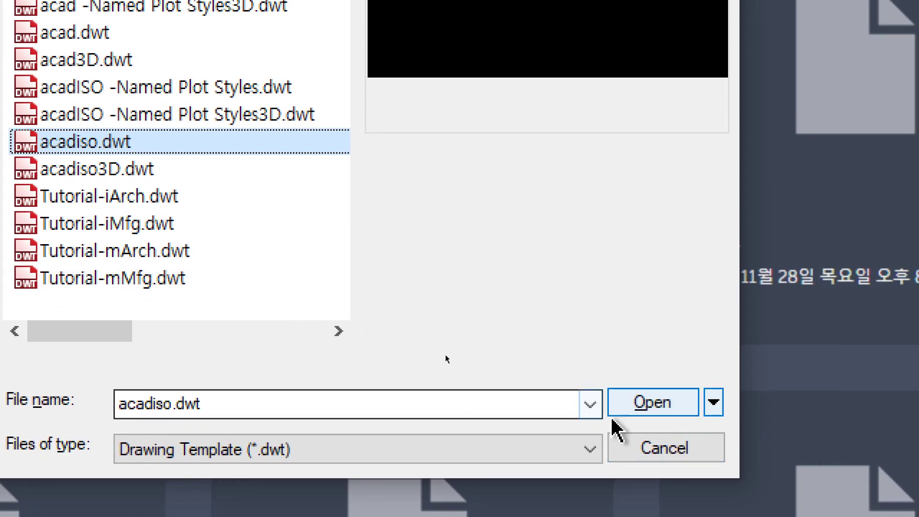
{"action": "left_click", "coordinate": [661, 411]}
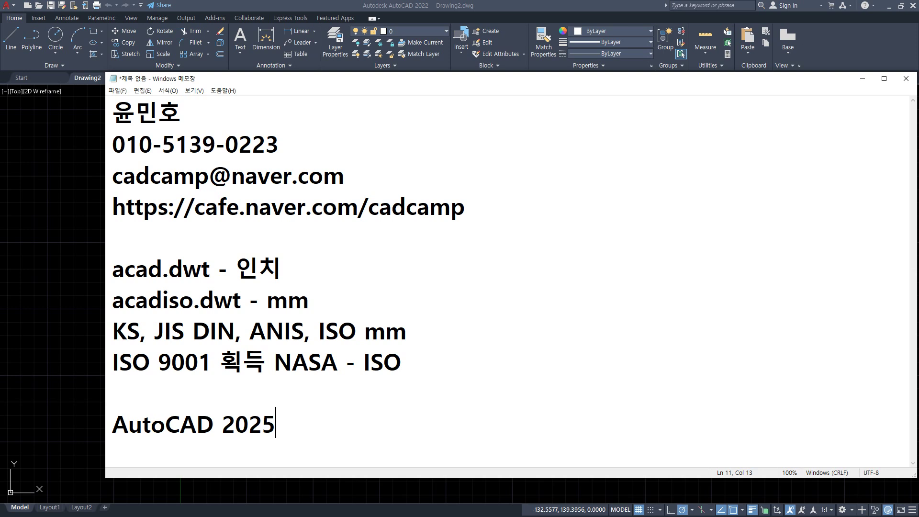
In Notepad, add a line reading "AutoCAD 2022 KOR, ENG" below the AutoCAD 2025 line
{"action": "key", "text": "Return"}
{"action": "type", "text": "Auto"}
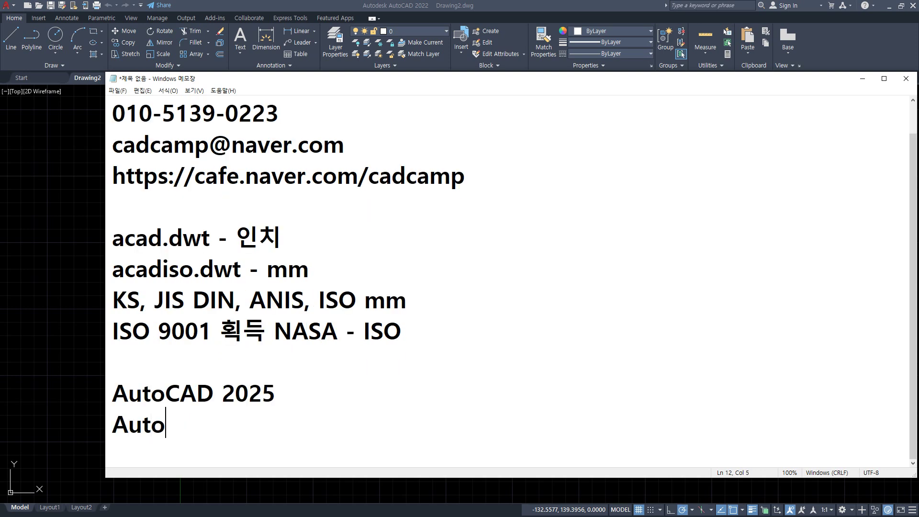
{"action": "type", "text": "CAD 202"}
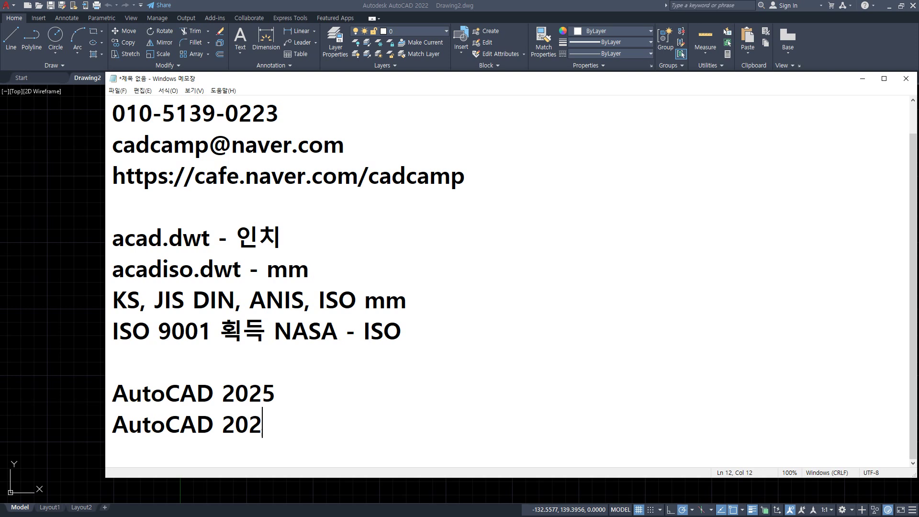
{"action": "type", "text": "2"}
{"action": "type", "text": "KOR"}
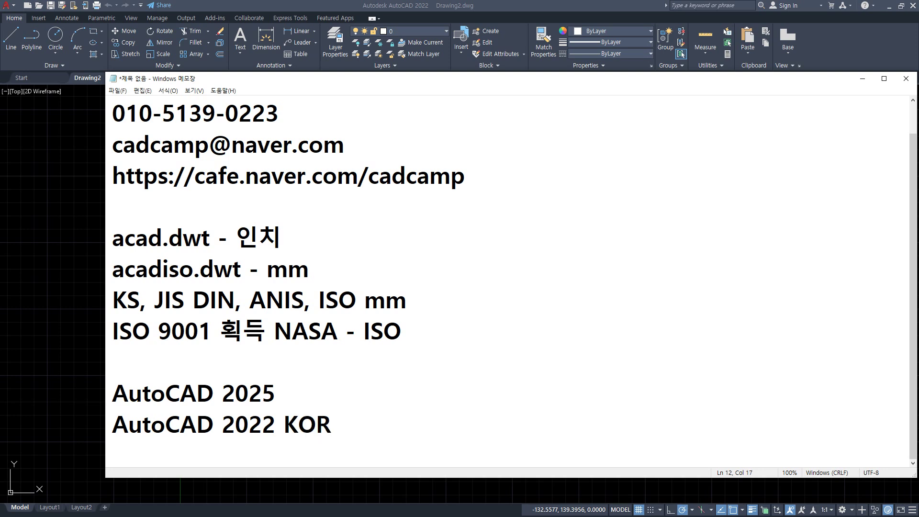
{"action": "type", "text": ", ENG"}
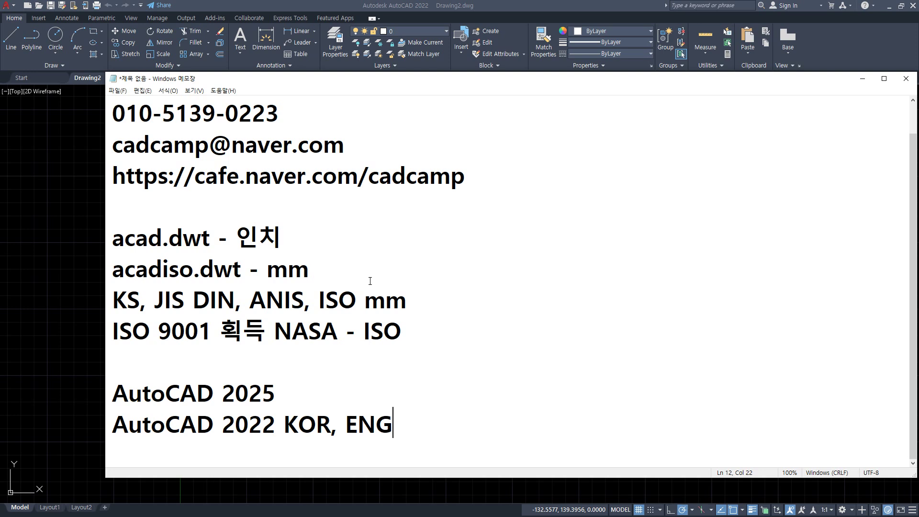
Switch to AutoCAD, move the floating command window down into the lower half of the drawing area, and return to Notepad
{"action": "left_click", "coordinate": [76, 314]}
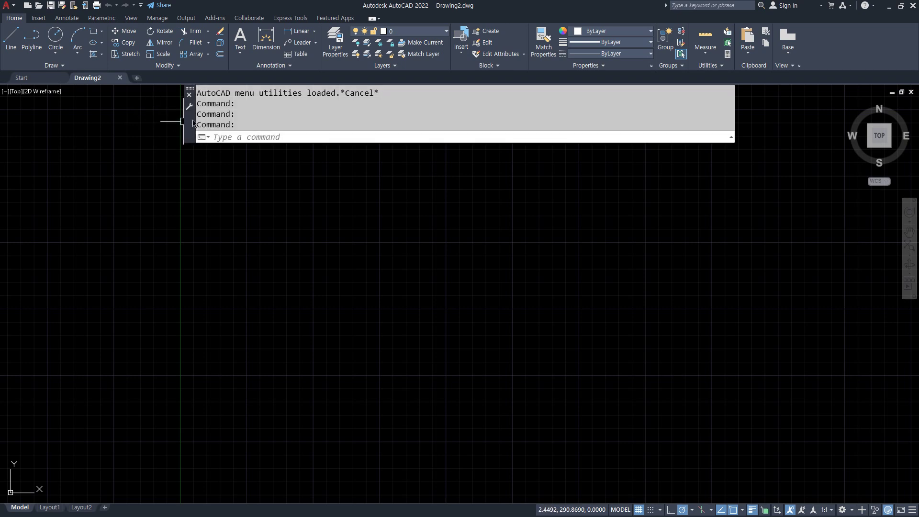
{"action": "left_click_drag", "start_coordinate": [193, 123], "coordinate": [203, 375]}
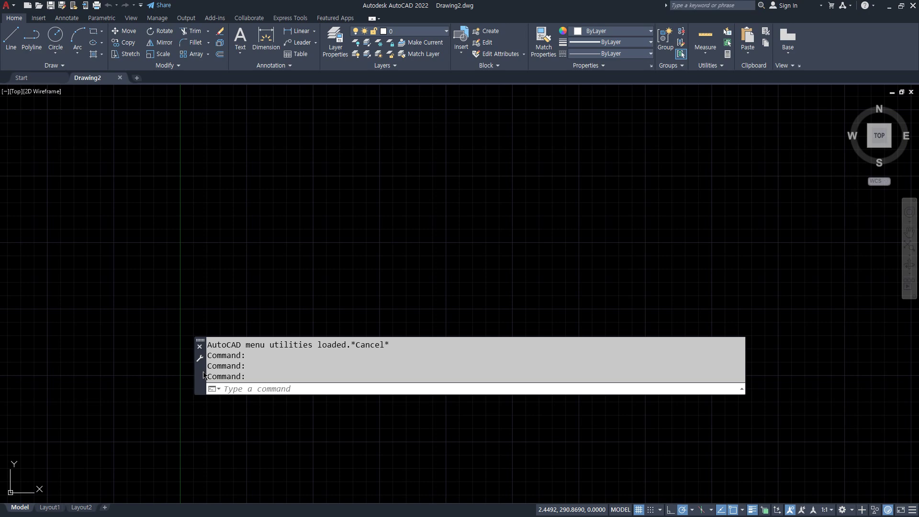
{"action": "key", "text": "alt+Tab"}
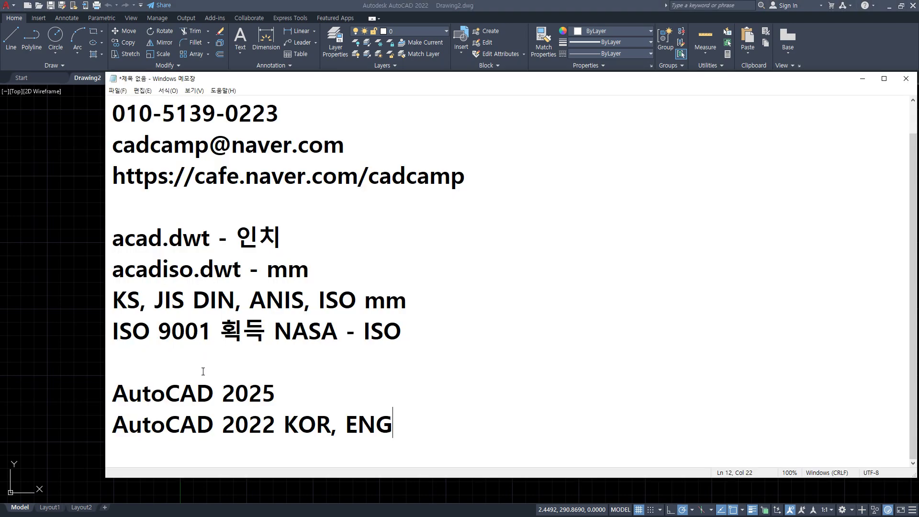
Leave a blank line below the AutoCAD 2022 note and add a line reading "Command Line 명령줄"
{"action": "key", "text": "Return"}
{"action": "key", "text": "Return"}
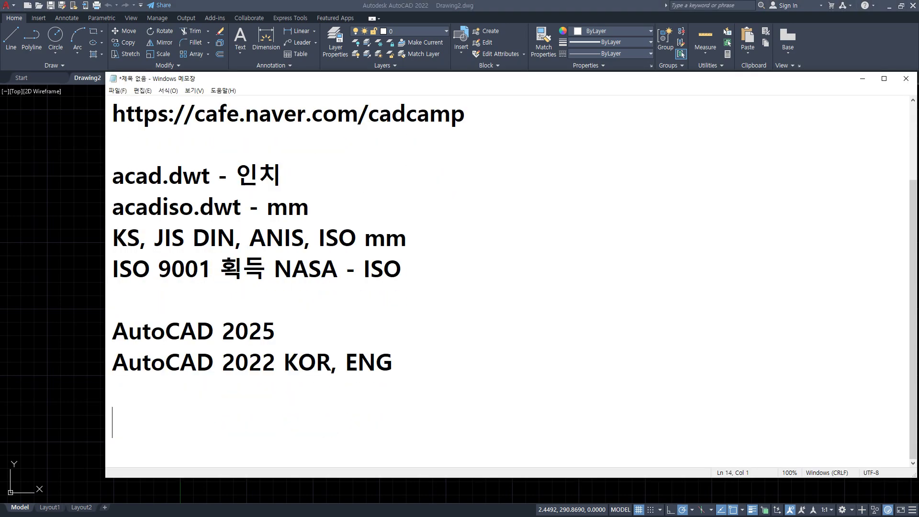
{"action": "type", "text": "Comma"}
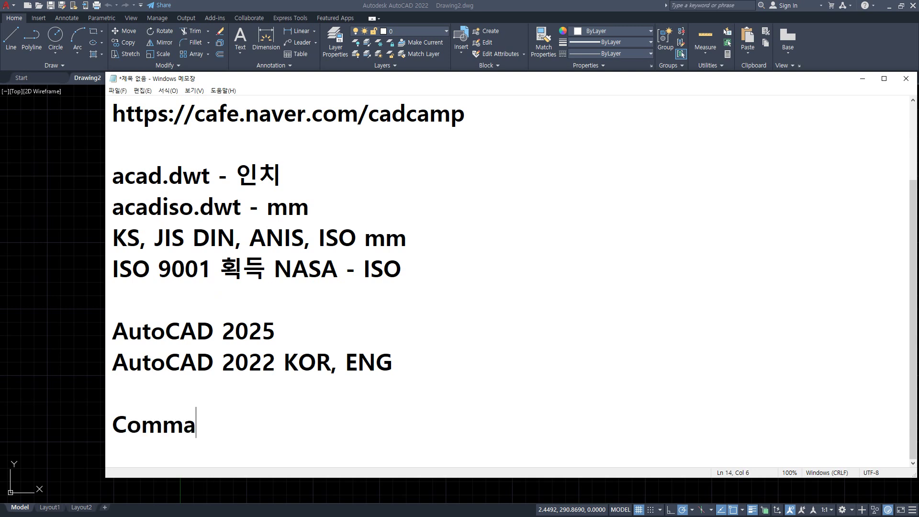
{"action": "type", "text": "nd Line 명령줄"}
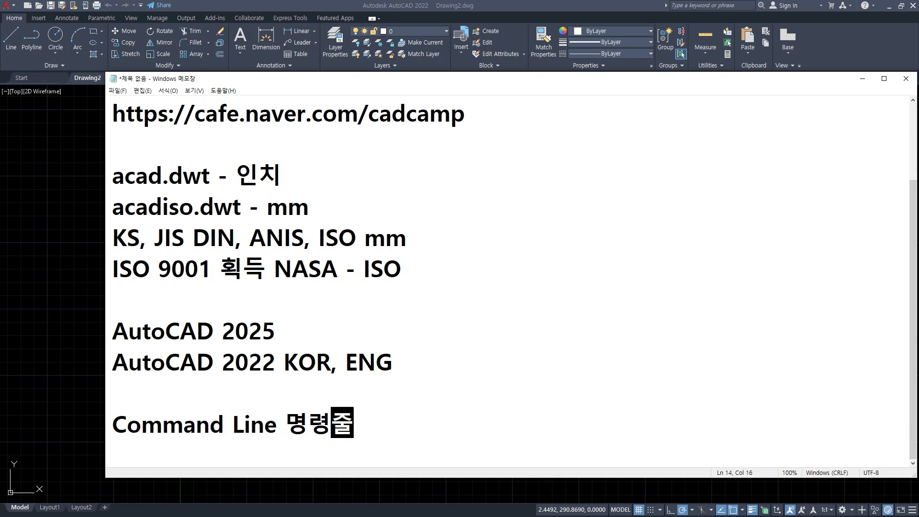
{"action": "key", "text": "Hangul"}
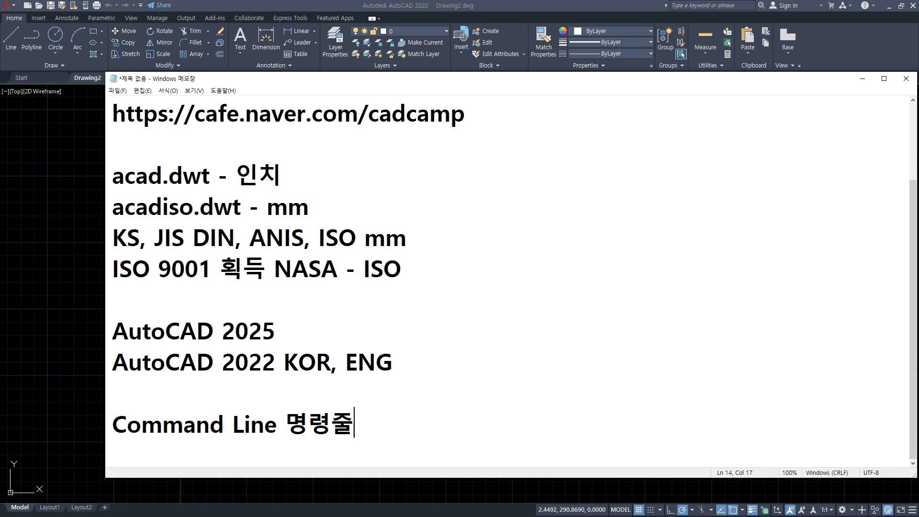
Switch to AutoCAD, dock and enlarge the command window below the drawing area, and float it at the drawing area's upper edge
{"action": "left_click", "coordinate": [14, 125]}
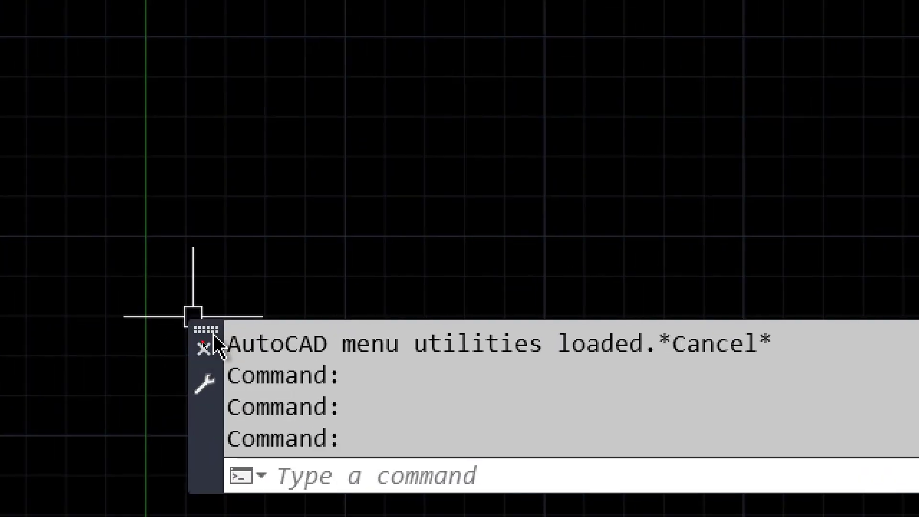
{"action": "left_click_drag", "start_coordinate": [214, 336], "coordinate": [214, 422]}
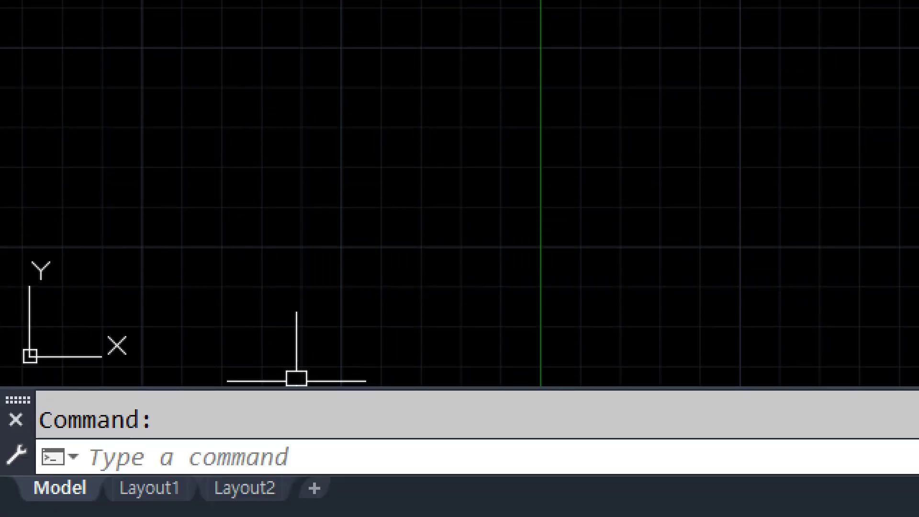
{"action": "left_click_drag", "start_coordinate": [297, 385], "coordinate": [304, 330]}
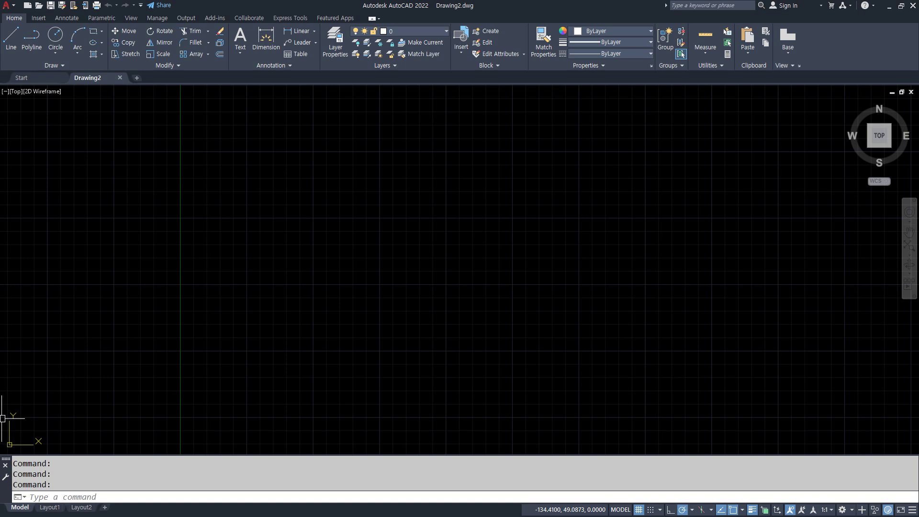
{"action": "mouse_move", "coordinate": [12, 457]}
{"action": "left_mouse_down"}
{"action": "mouse_move", "coordinate": [178, 236]}
{"action": "mouse_move", "coordinate": [247, 98]}
{"action": "left_mouse_up"}
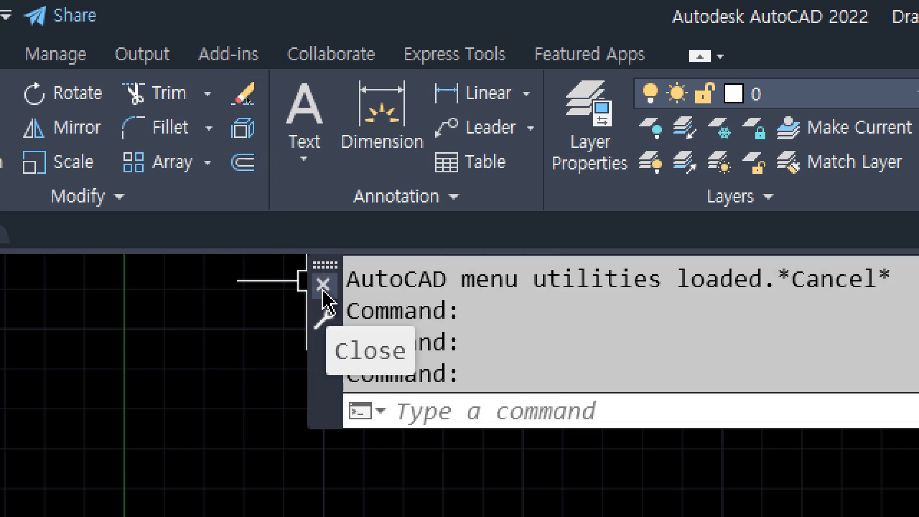
Close the Command Line window, and in Notepad append "Ctrl + 9" to the Command Line note
{"action": "left_click", "coordinate": [322, 286]}
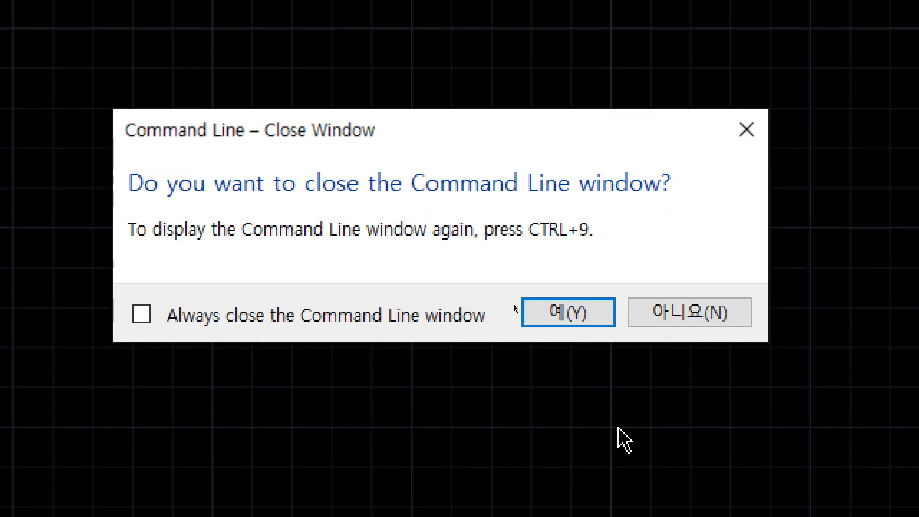
{"action": "left_click", "coordinate": [586, 313]}
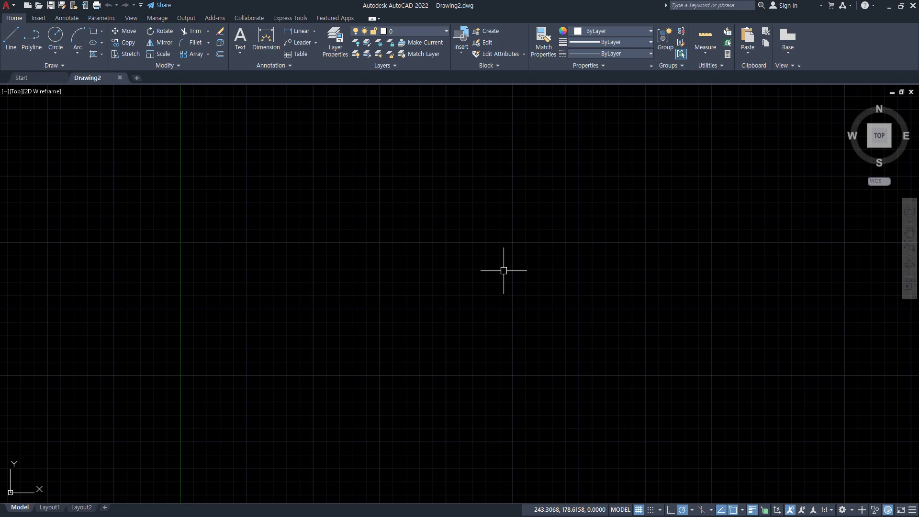
{"action": "key", "text": "alt+Tab"}
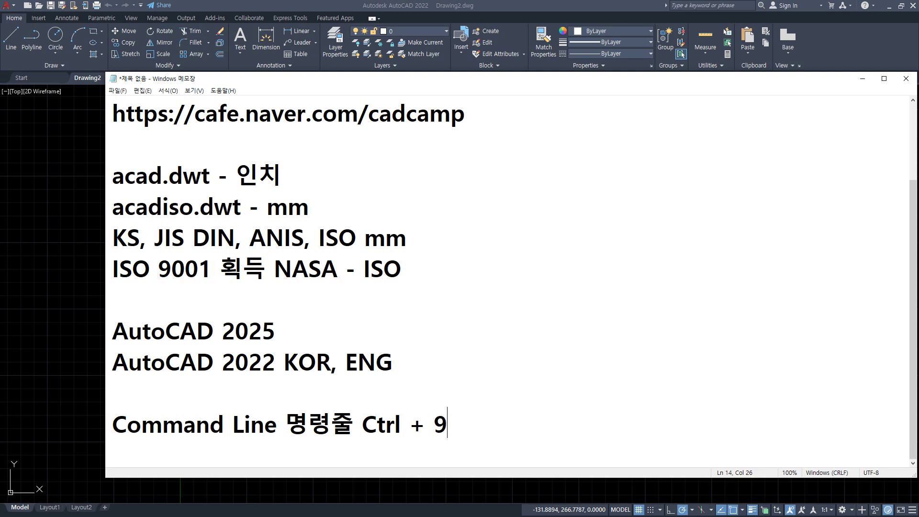
Return to AutoCAD and toggle the Command Line window on, off and on again
{"action": "left_click", "coordinate": [330, 4]}
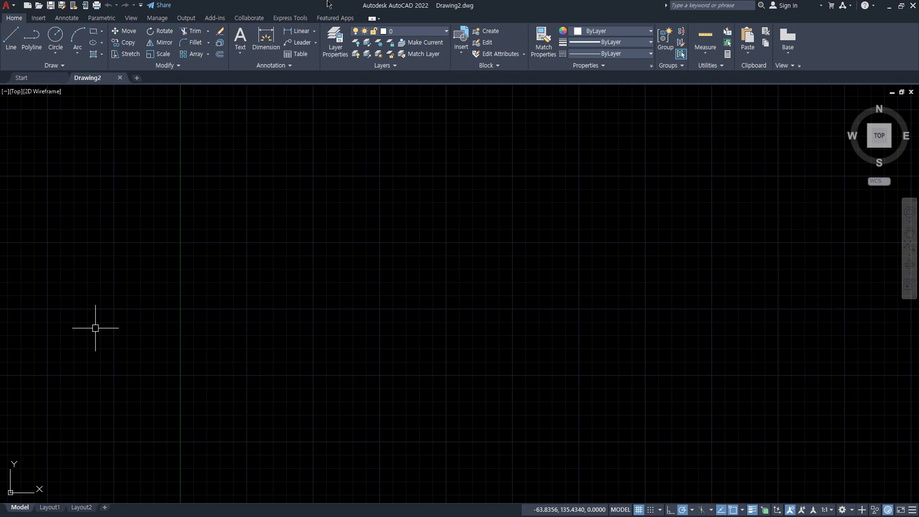
{"action": "key", "text": "ctrl+9"}
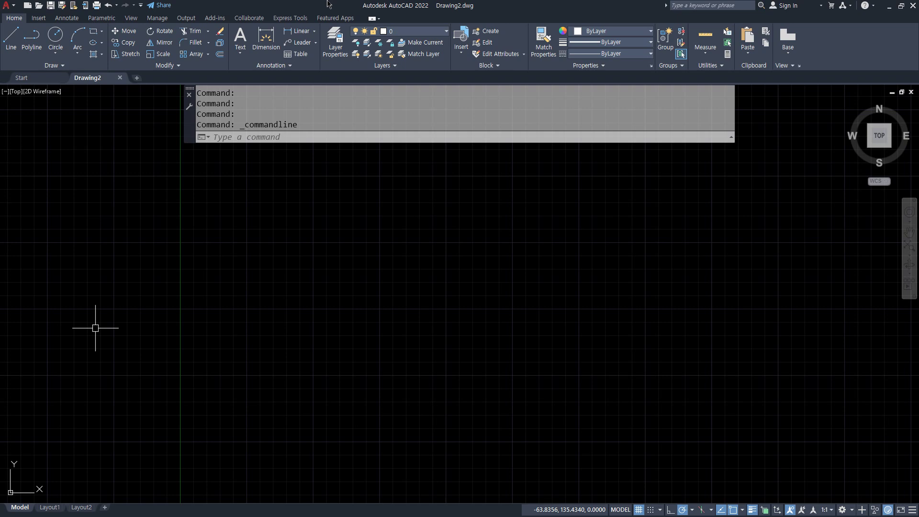
{"action": "key", "text": "ctrl+9"}
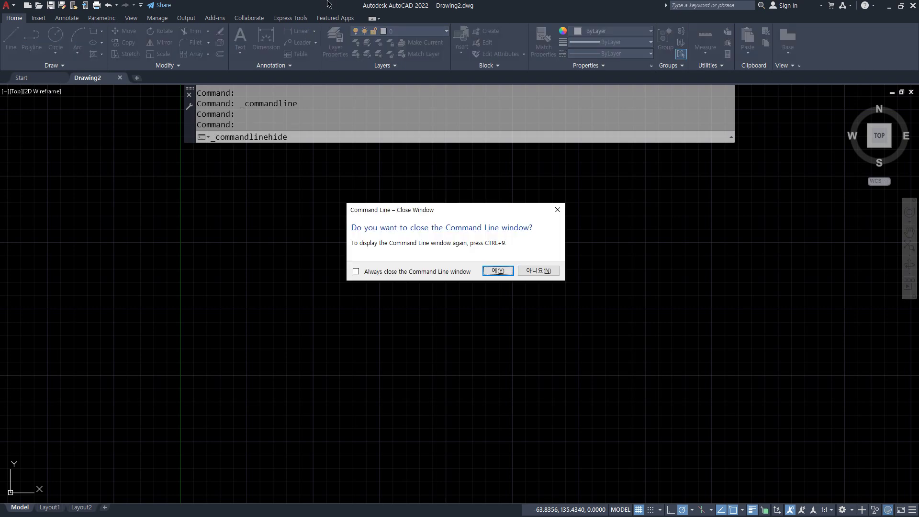
{"action": "key", "text": "Return"}
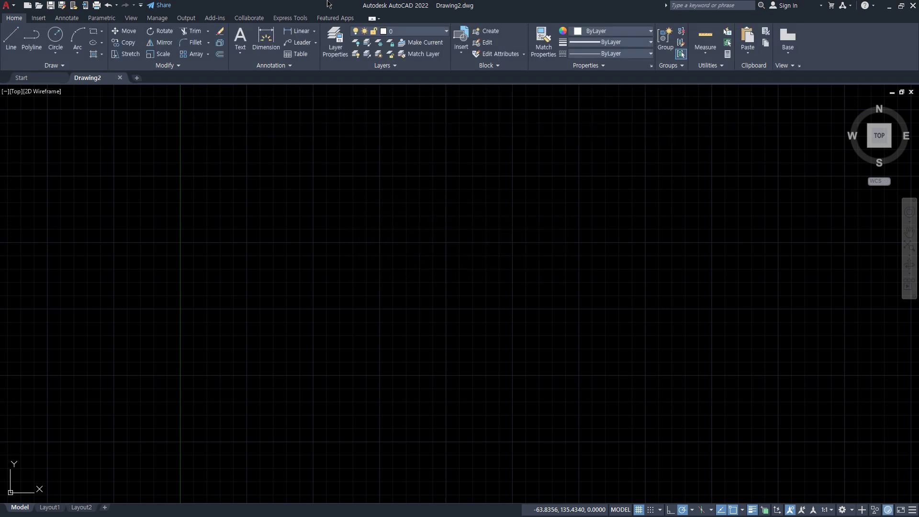
{"action": "key", "text": "ctrl+9"}
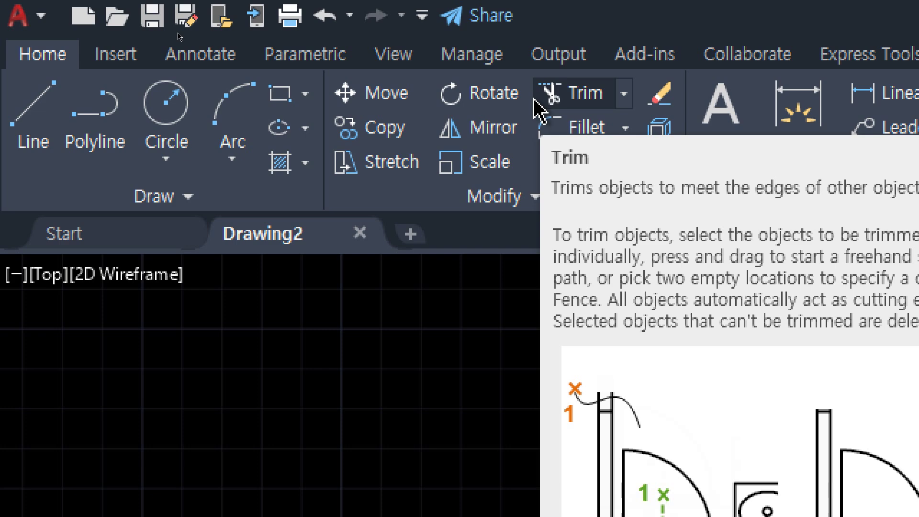
In Notepad, add a line reading "Ribbon Menu 리본메뉴" below the Command Line note
{"action": "key", "text": "alt"}
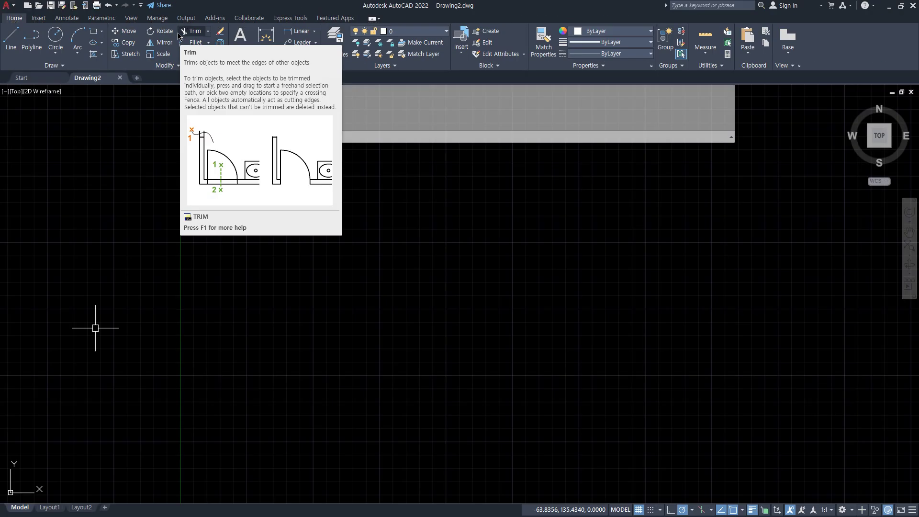
{"action": "key", "text": "alt+Tab"}
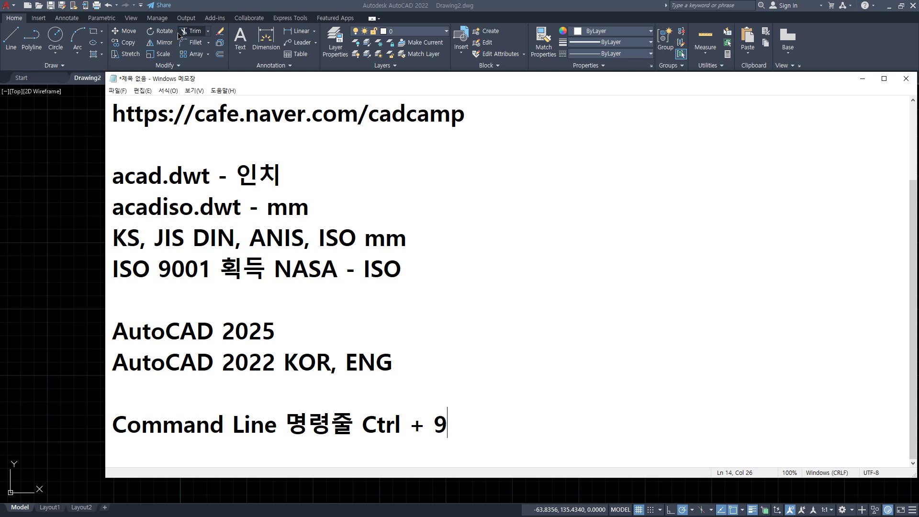
{"action": "key", "text": "Return"}
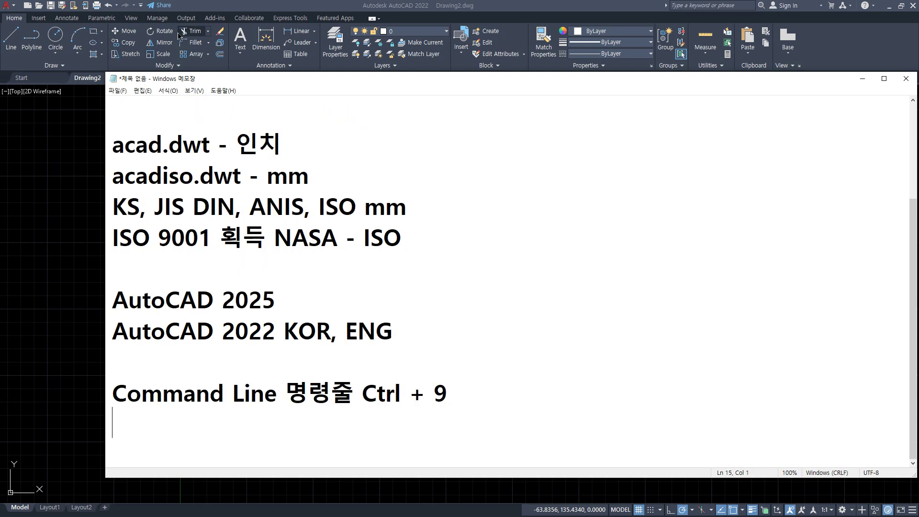
{"action": "type", "text": "Ribbon"}
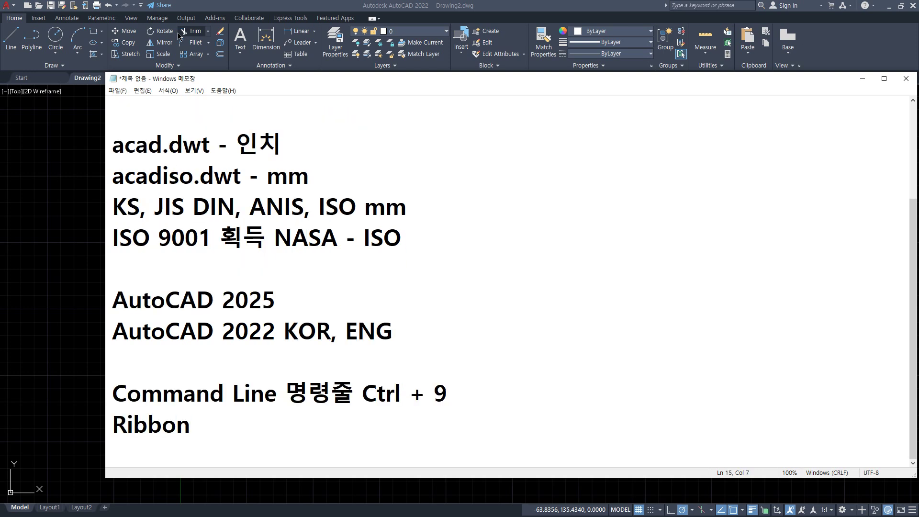
{"action": "type", "text": " Menu "}
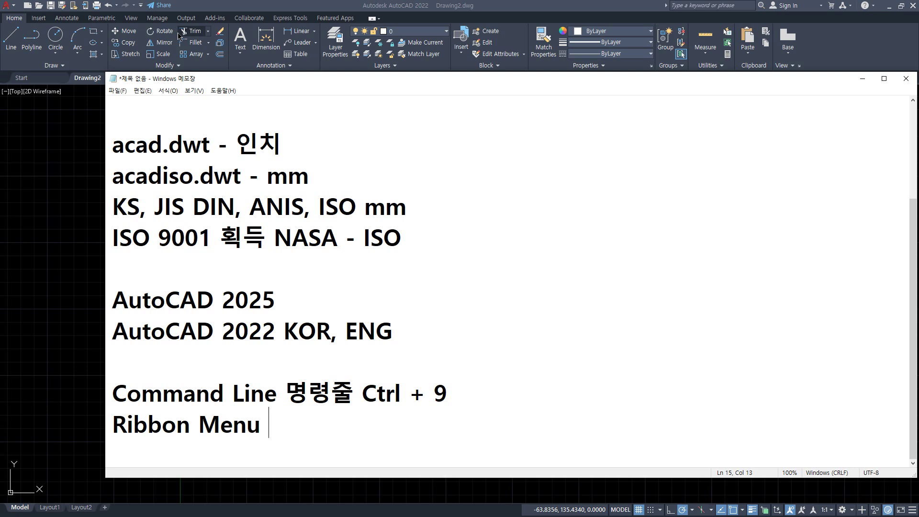
{"action": "type", "text": "리본메뉴"}
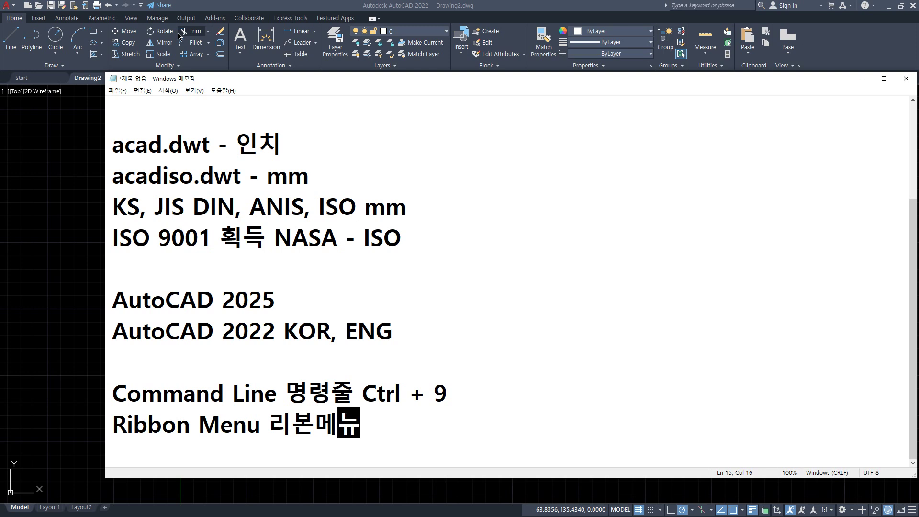
Append "ribbonclose (리본메뉴 닫기), ribbon(리본메뉴 열기)" to the Ribbon Menu line and widen the Notepad window to fit it on one line
{"action": "type", "text": "r"}
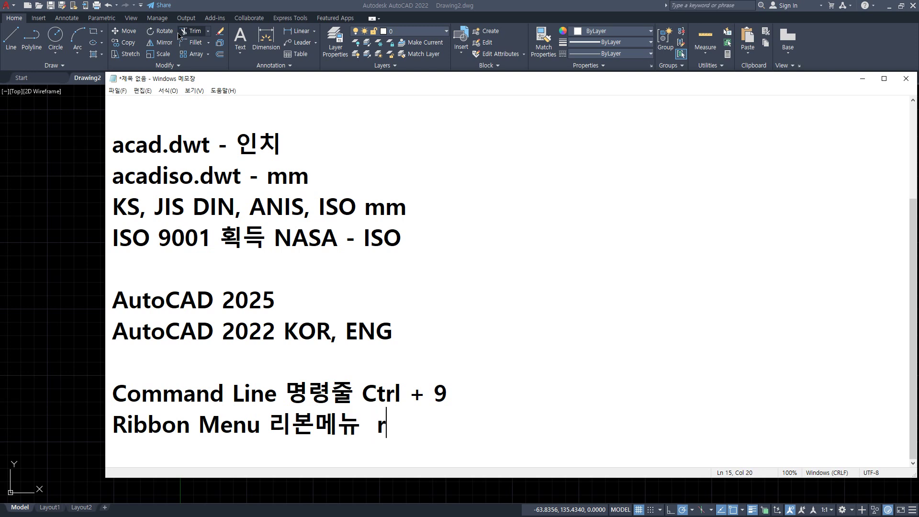
{"action": "type", "text": "ibbonclose"}
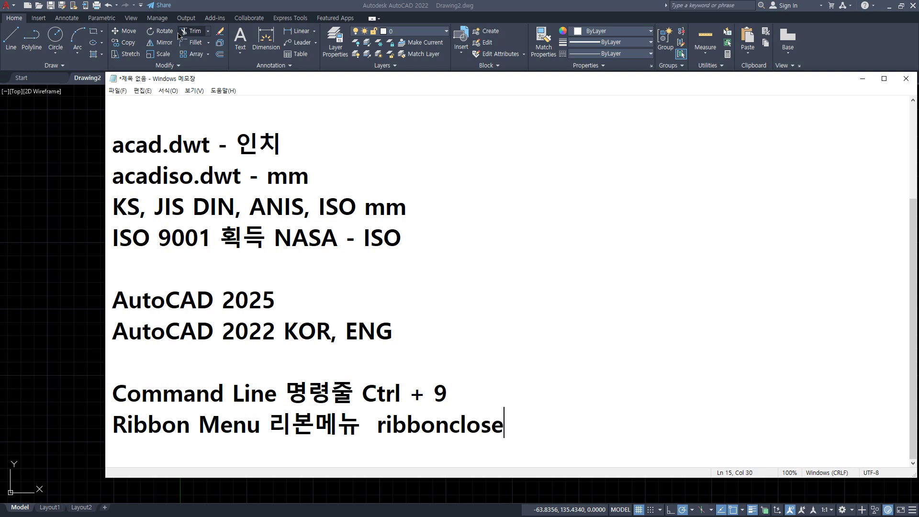
{"action": "type", "text": " (ㄹ리본"}
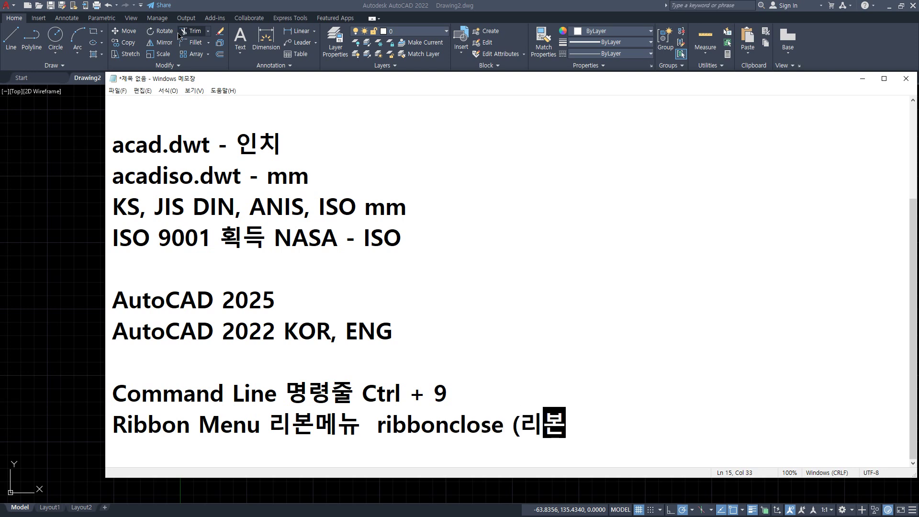
{"action": "type", "text": "메뉴 닫기), ri"}
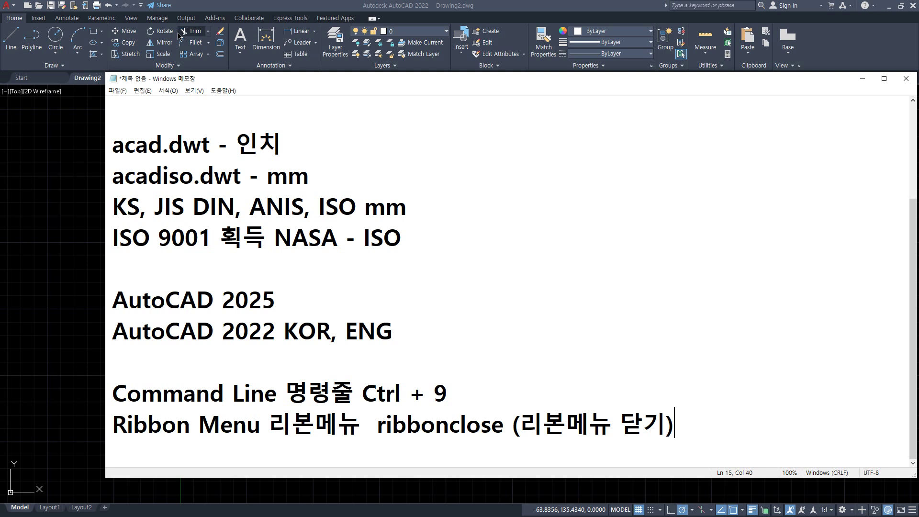
{"action": "type", "text": "bbon(리본"}
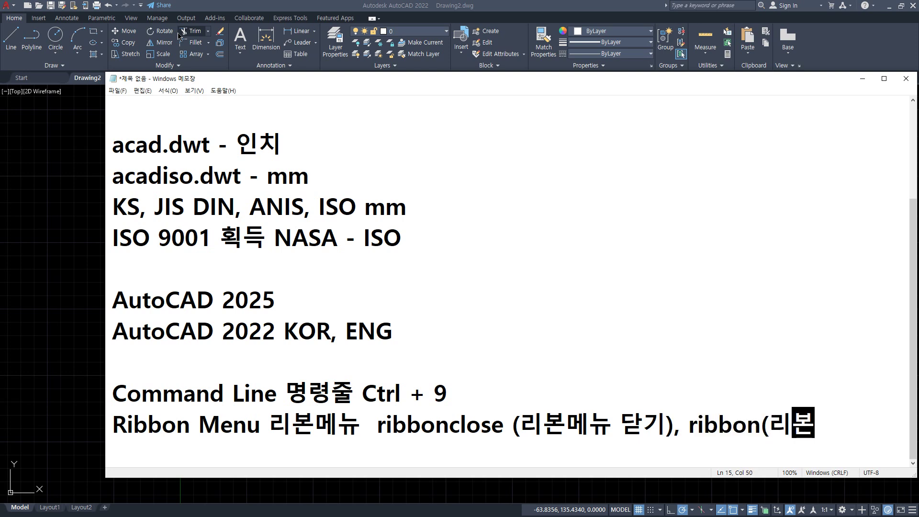
{"action": "type", "text": "메뉴 열기)"}
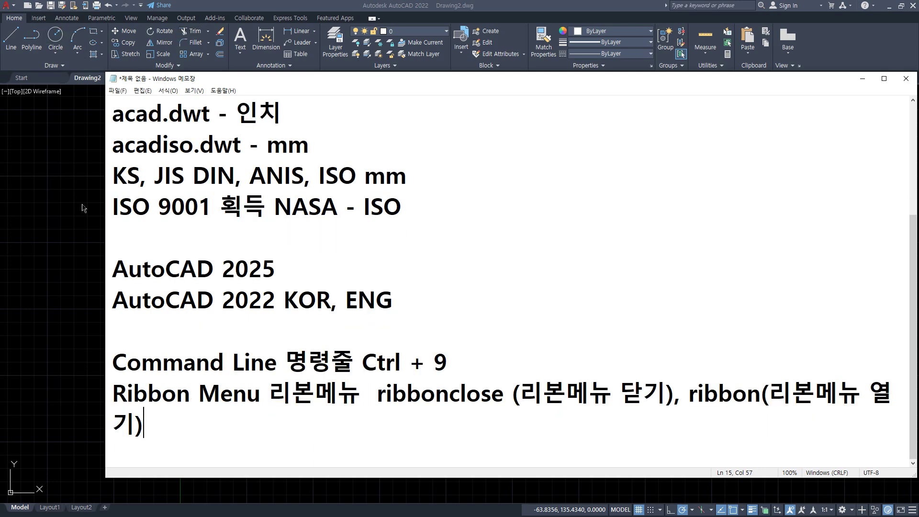
{"action": "left_click_drag", "start_coordinate": [106, 233], "coordinate": [65, 231]}
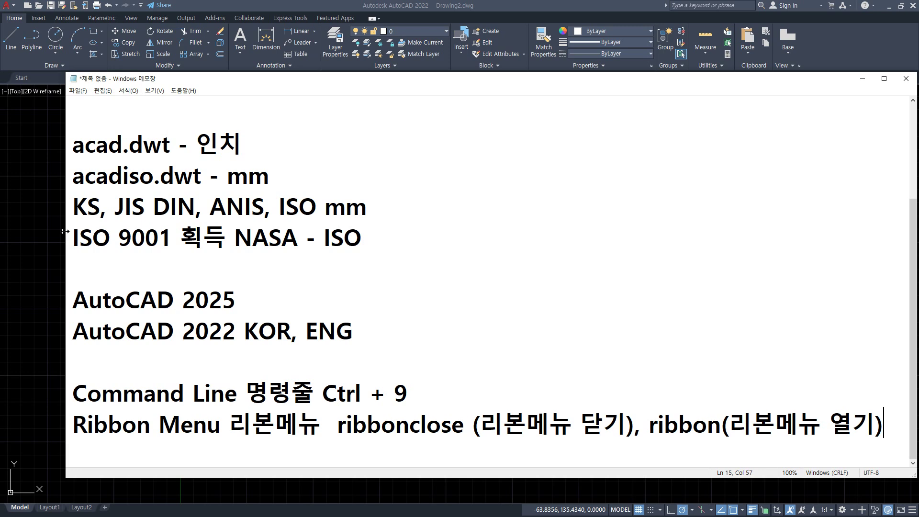
Switch to AutoCAD and hide the ribbon with the RIBBONCLOSE command
{"action": "left_click", "coordinate": [237, 5]}
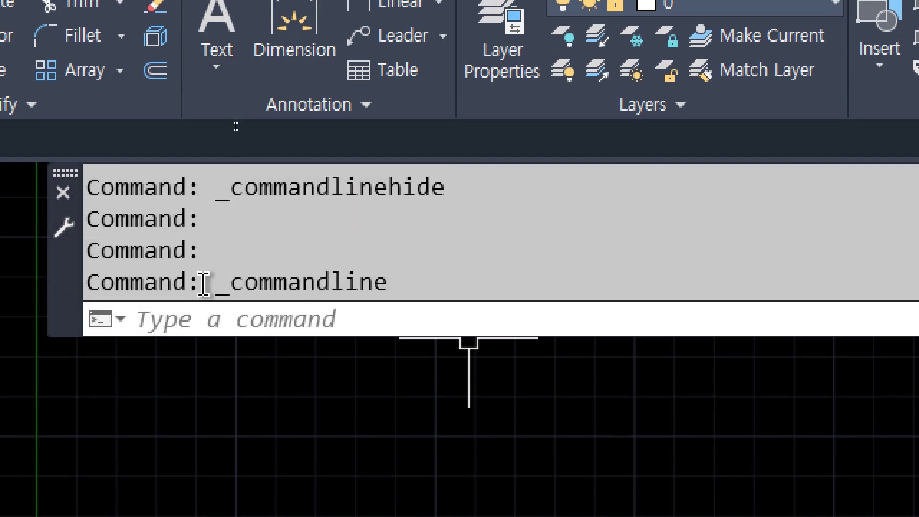
{"action": "left_click", "coordinate": [210, 312]}
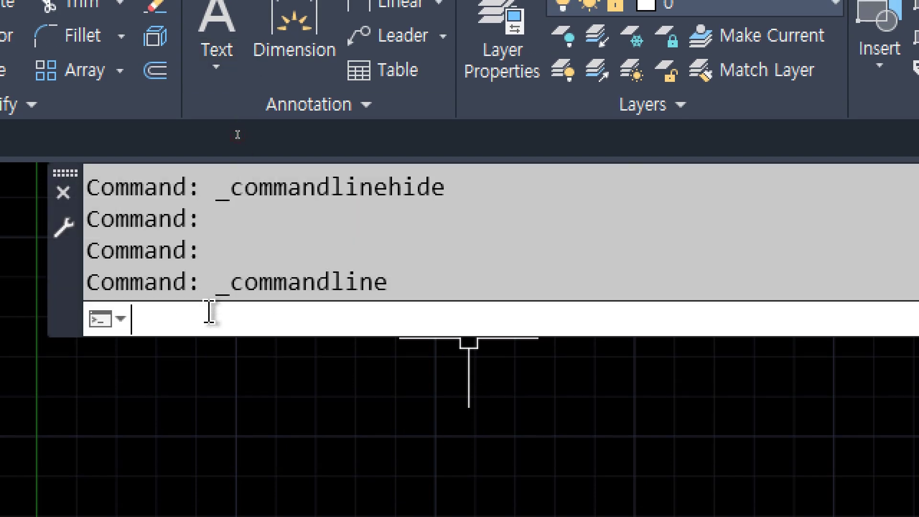
{"action": "type", "text": "ribbon"}
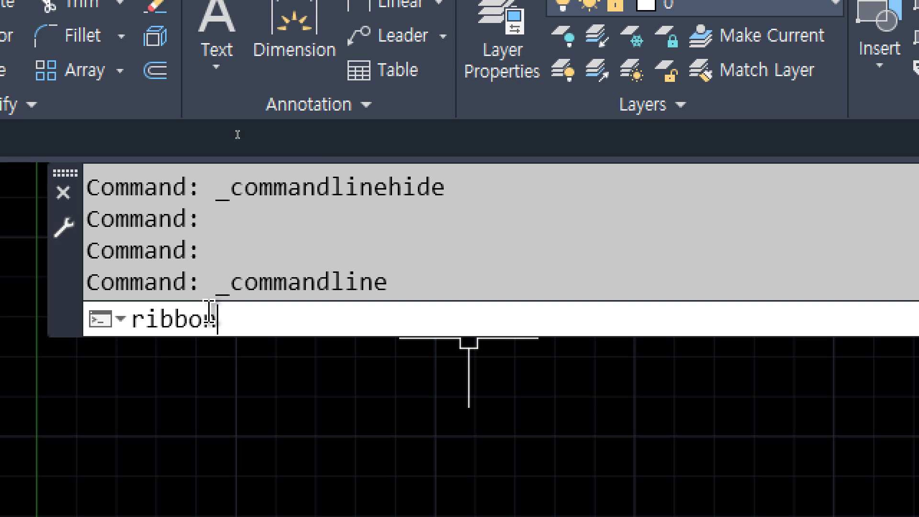
{"action": "type", "text": "close"}
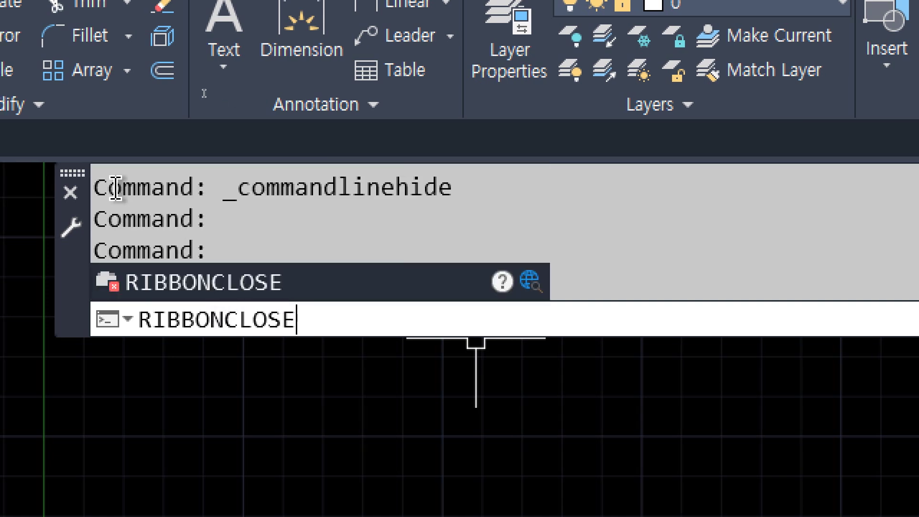
{"action": "key", "text": "Return"}
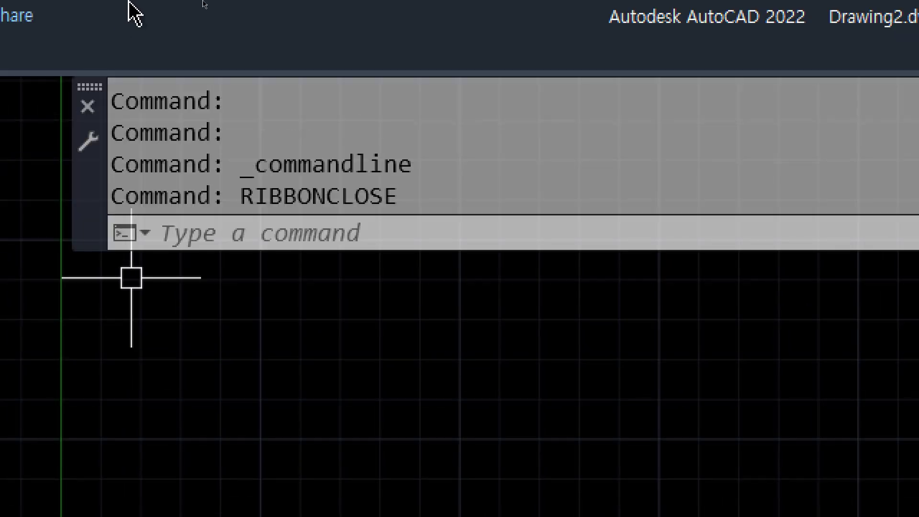
Bring the ribbon back with the RIBBON command
{"action": "type", "text": "ribbon"}
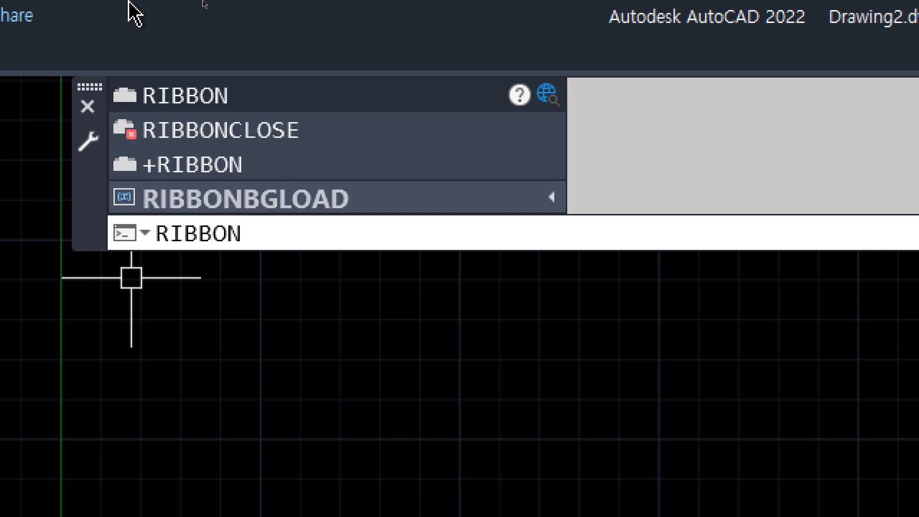
{"action": "key", "text": "Return"}
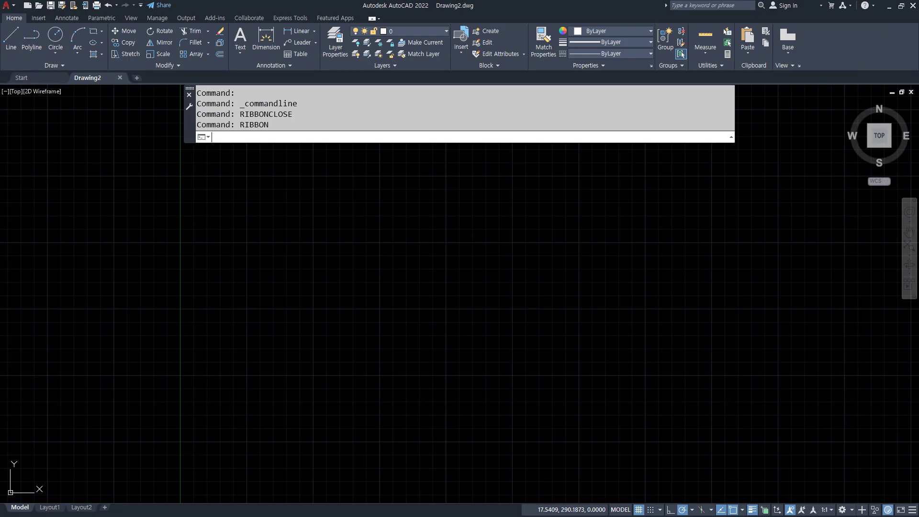
{"action": "key", "text": "alt+Tab"}
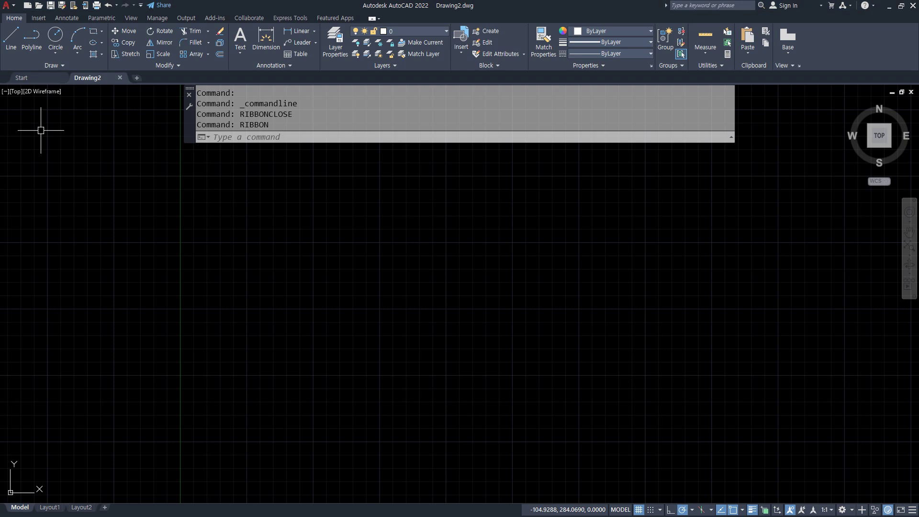
Hide the ribbon again with RIBBONCLOSE, and restore it with RIBBON
{"action": "left_click", "coordinate": [54, 136]}
{"action": "left_click", "coordinate": [338, 136]}
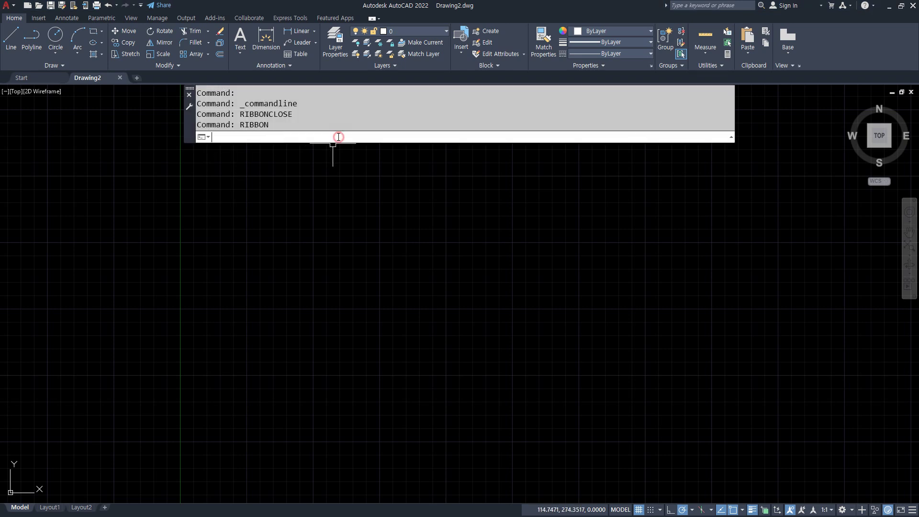
{"action": "type", "text": "RIBBONclose"}
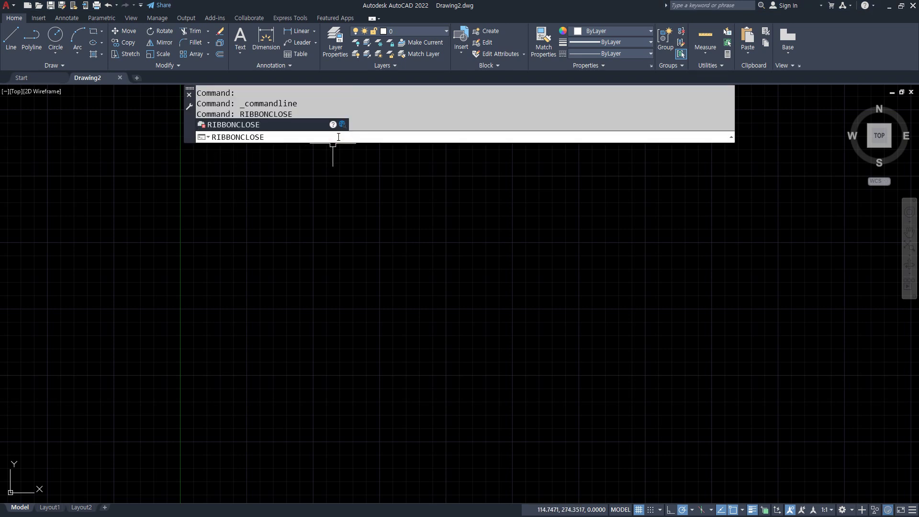
{"action": "key", "text": "Return"}
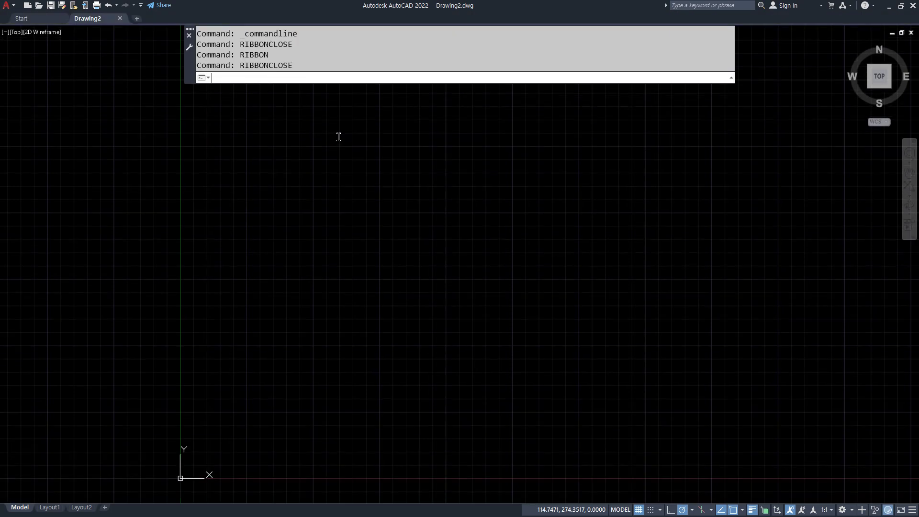
{"action": "type", "text": "RIBBON"}
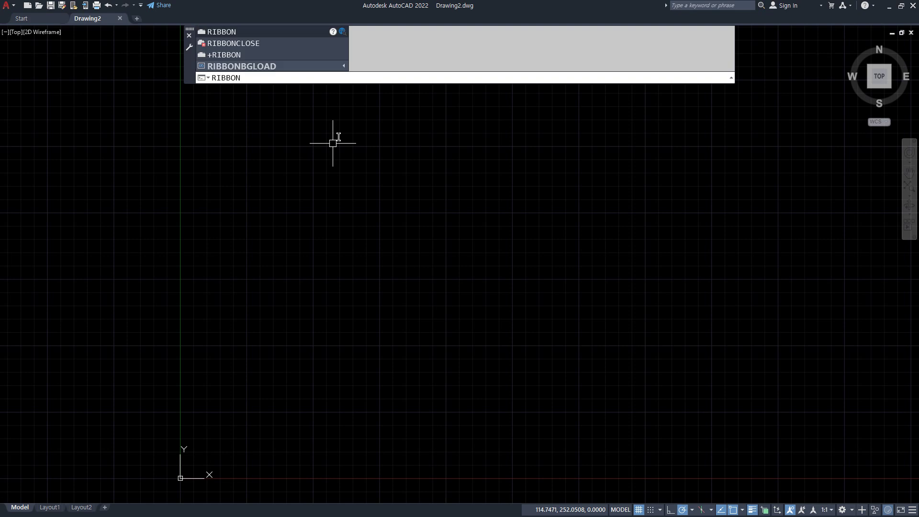
{"action": "key", "text": "Return"}
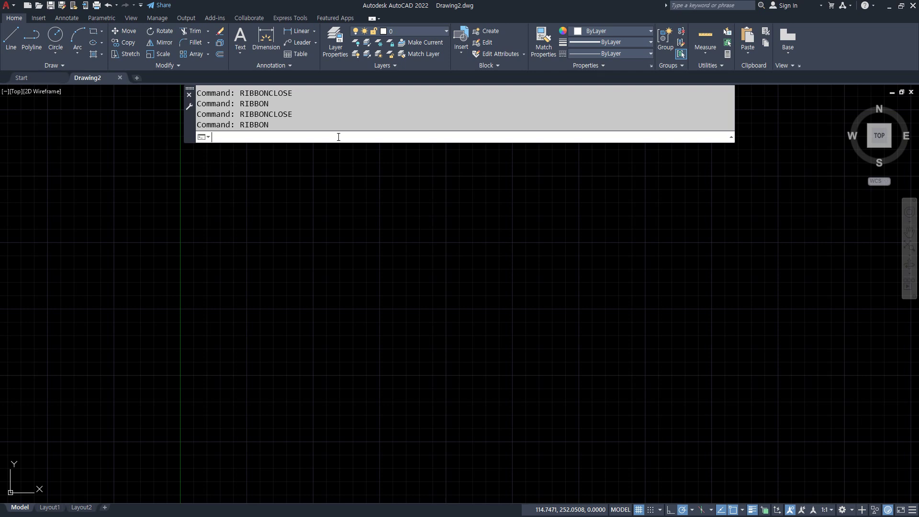
Switch to Notepad and add the line "AutoCAD는 AautoDESK회사의 CAD" below the Ribbon Menu note
{"action": "key", "text": "alt+Tab"}
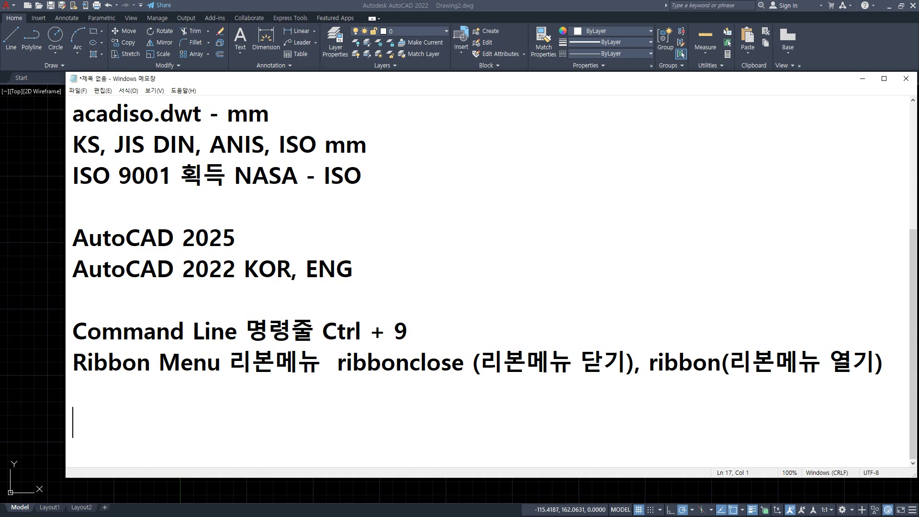
{"action": "type", "text": "ㅁ"}
{"action": "key", "text": "BackSpace"}
{"action": "type", "text": "AutoC"}
{"action": "type", "text": "AD는 A"}
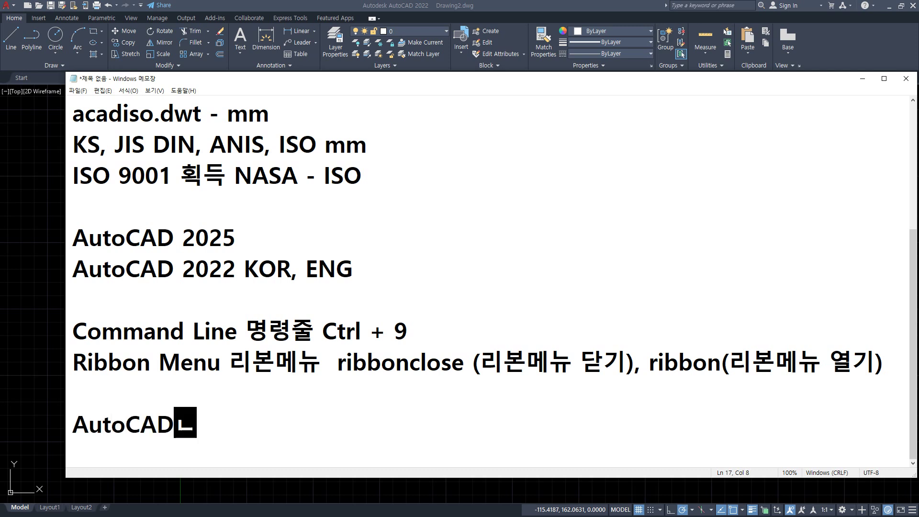
{"action": "type", "text": "auto"}
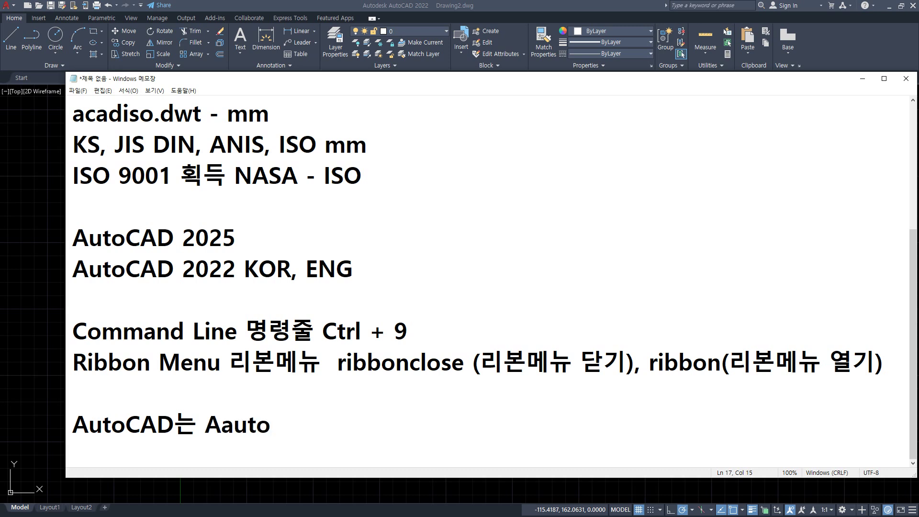
{"action": "type", "text": "DESK"}
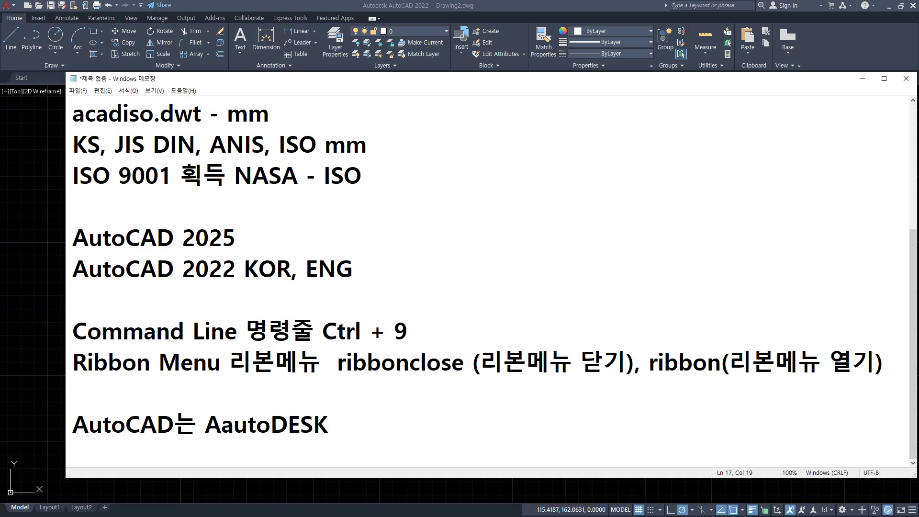
{"action": "type", "text": "회사으의 CAD"}
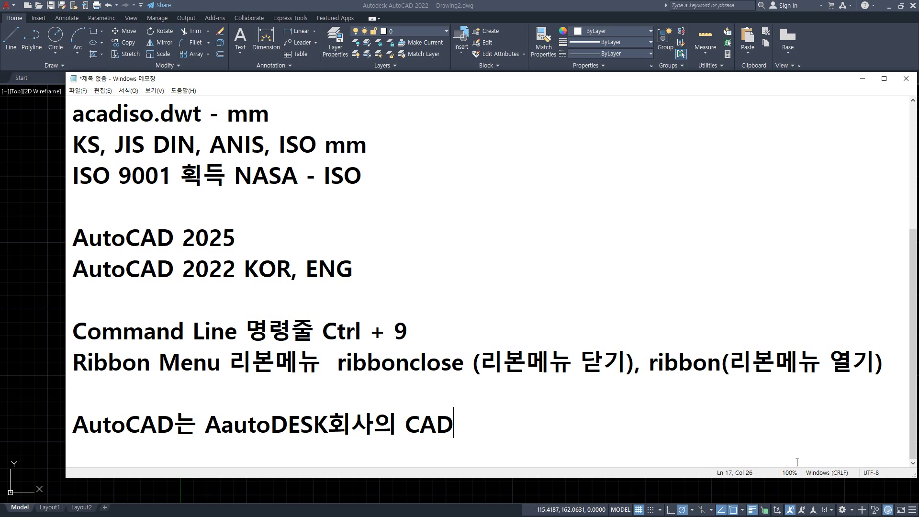
Add the line "CAD는 Computer Added Design의 약자" directly below the AutoCAD company note
{"action": "key", "text": "Return"}
{"action": "type", "text": "C"}
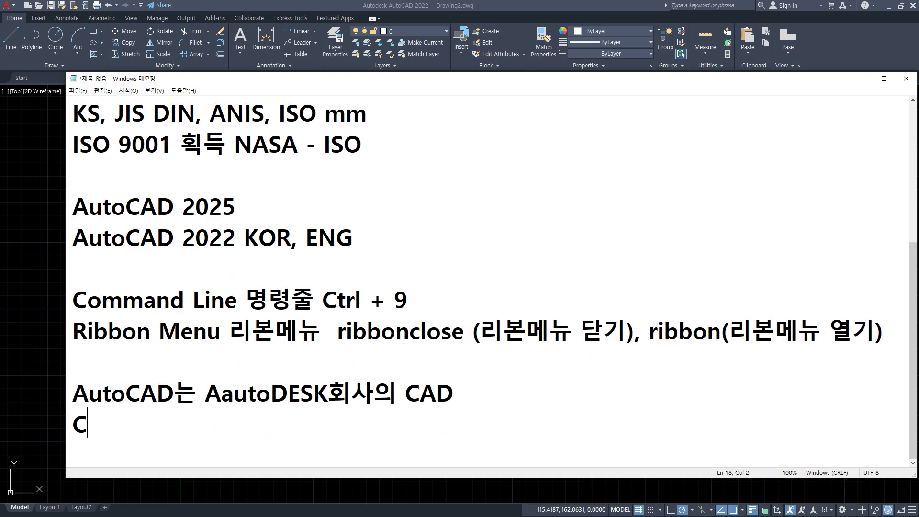
{"action": "type", "text": "AD는 C"}
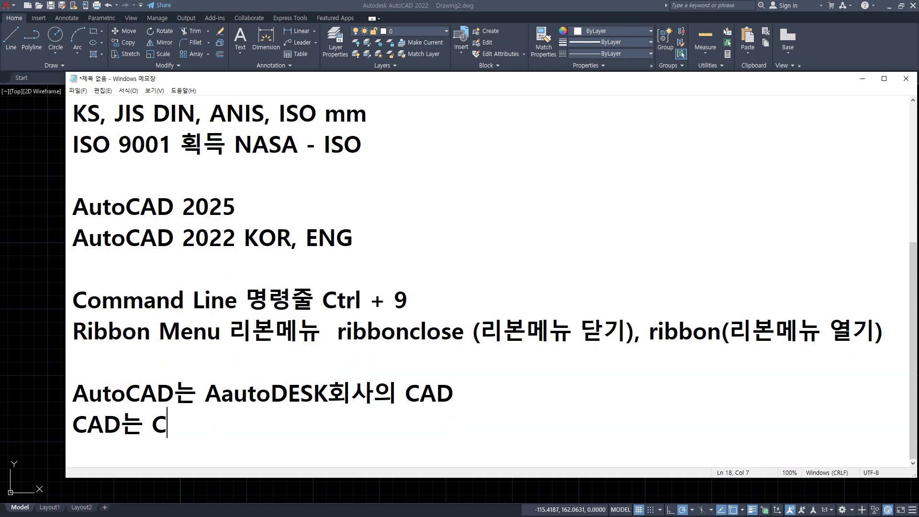
{"action": "type", "text": "omputer a"}
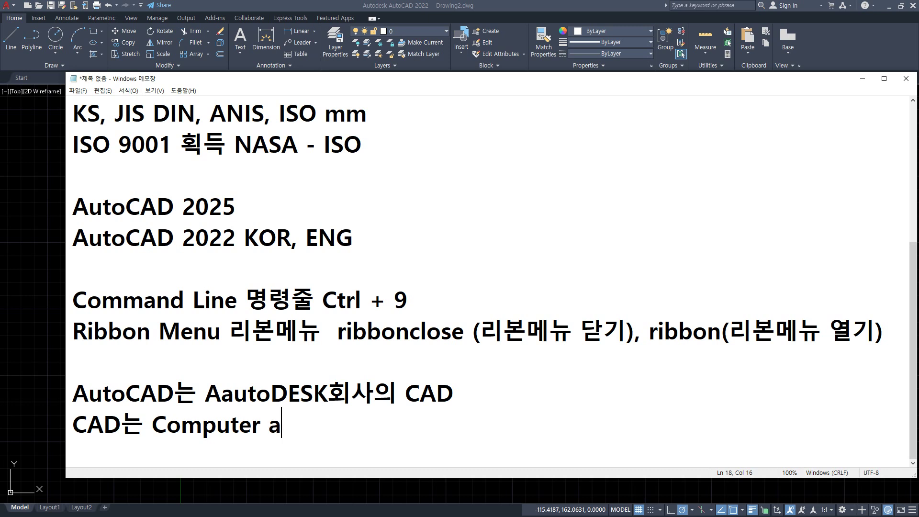
{"action": "key", "text": "BackSpace"}
{"action": "type", "text": "Added "}
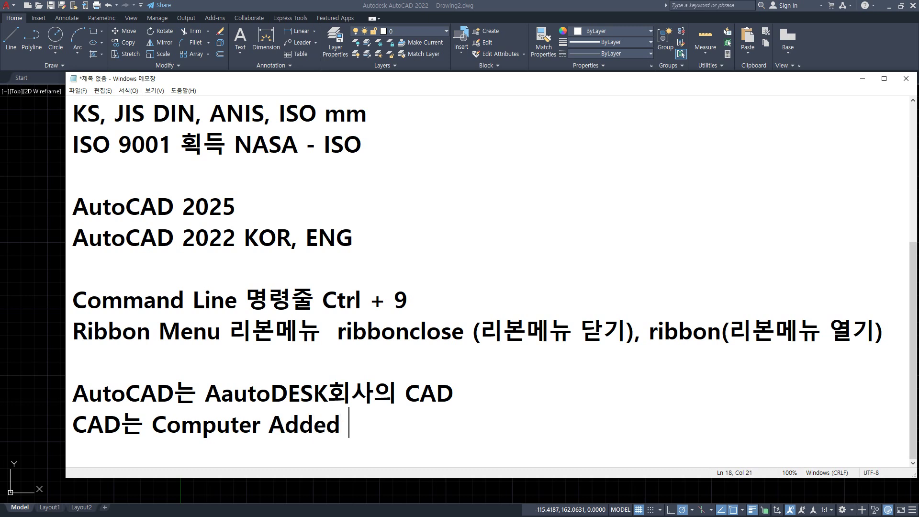
{"action": "type", "text": "Design"}
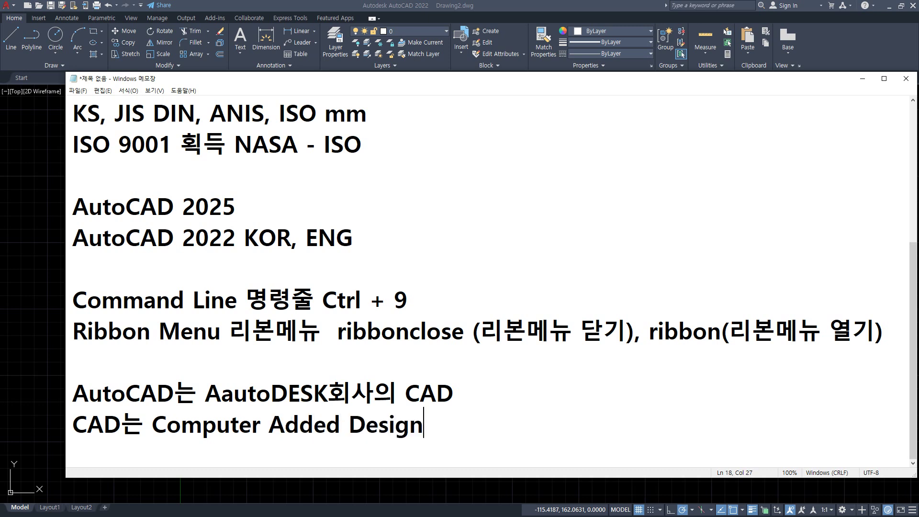
{"action": "type", "text": "의 약ㅈ"}
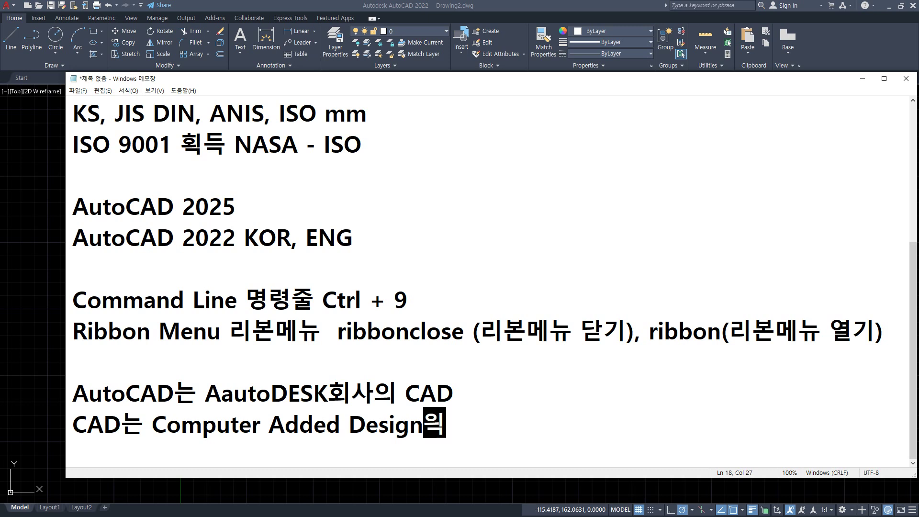
{"action": "type", "text": "ㅏ"}
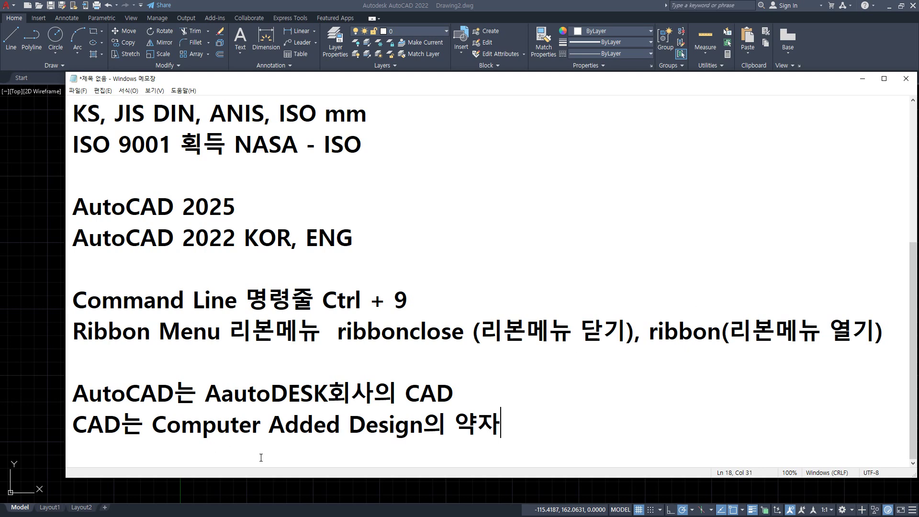
Leave a blank line, add the note "Line (선그리기 L)" and move Notepad clear of the AutoCAD drawing
{"action": "key", "text": "Return"}
{"action": "key", "text": "Return"}
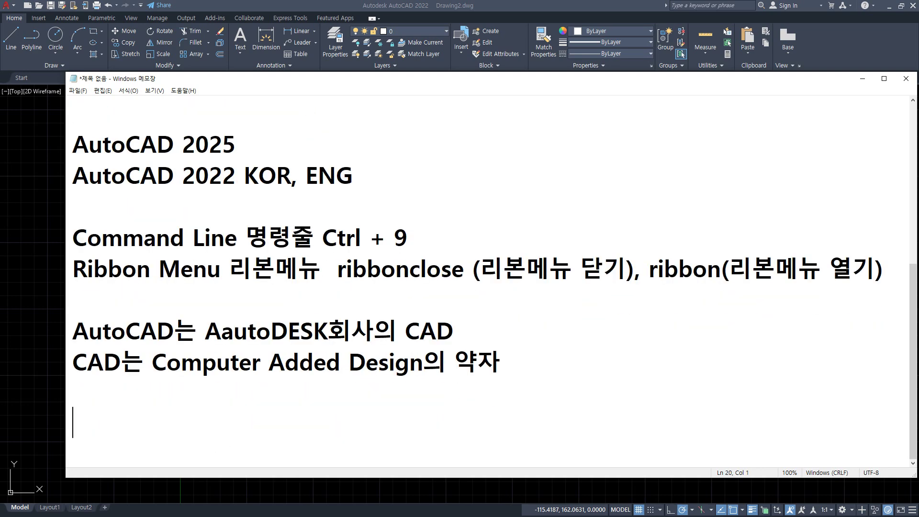
{"action": "type", "text": "Line ("}
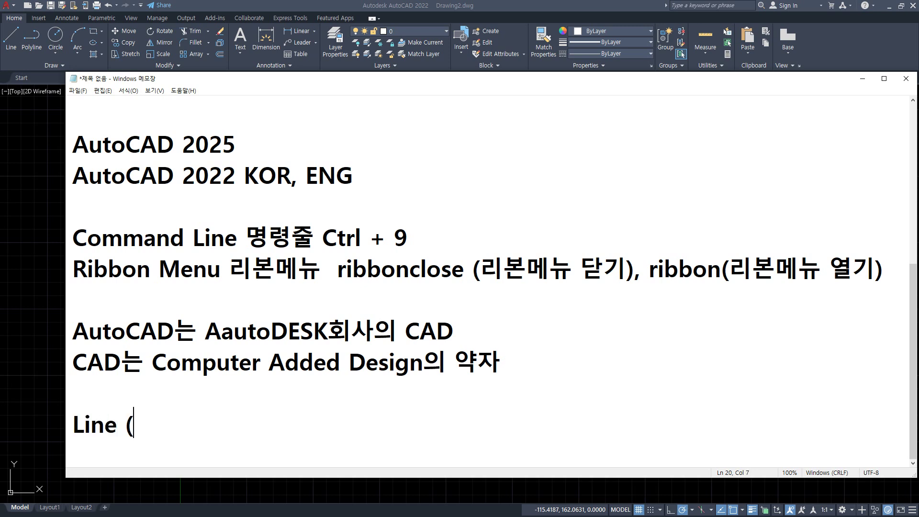
{"action": "type", "text": "선그리기 "}
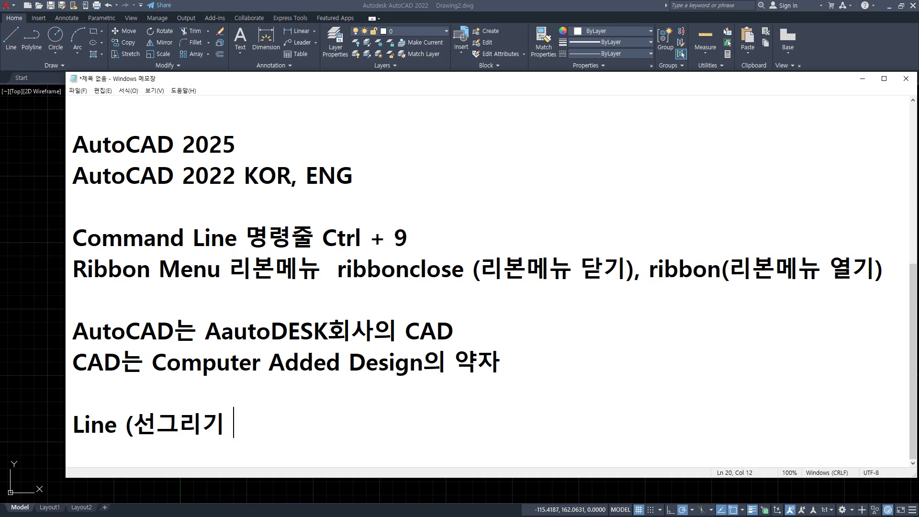
{"action": "type", "text": "L)"}
{"action": "left_click_drag", "start_coordinate": [644, 83], "coordinate": [0, 143]}
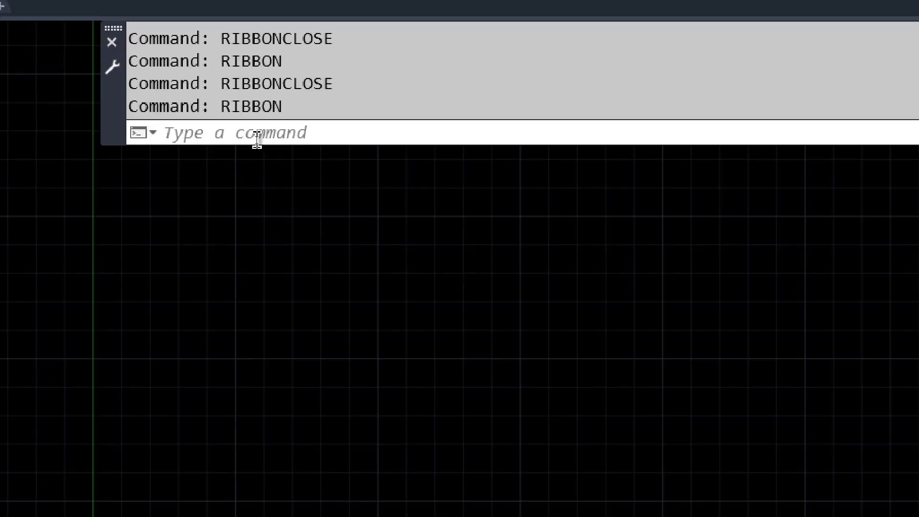
In AutoCAD, start and cancel the Line command three ways: as LINE, as the alias L, and with the Draw tool
{"action": "left_click", "coordinate": [257, 138]}
{"action": "type", "text": "line"}
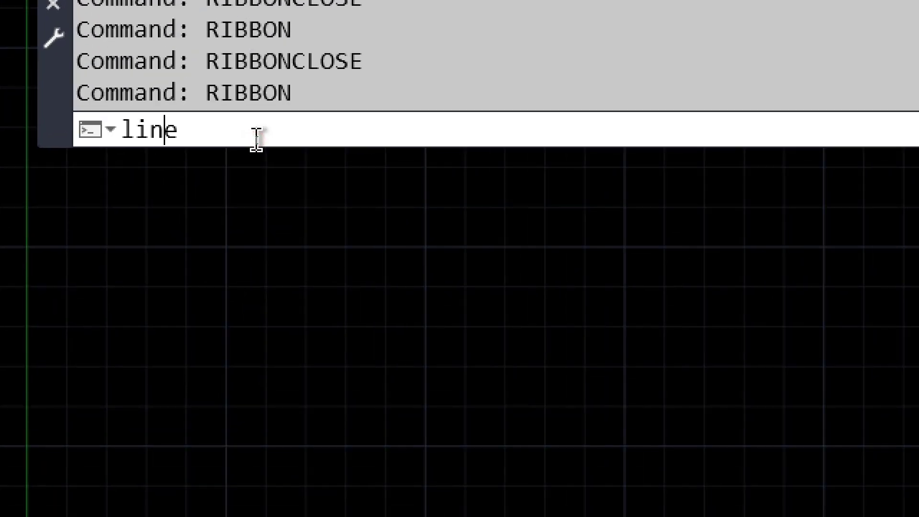
{"action": "key", "text": "Return"}
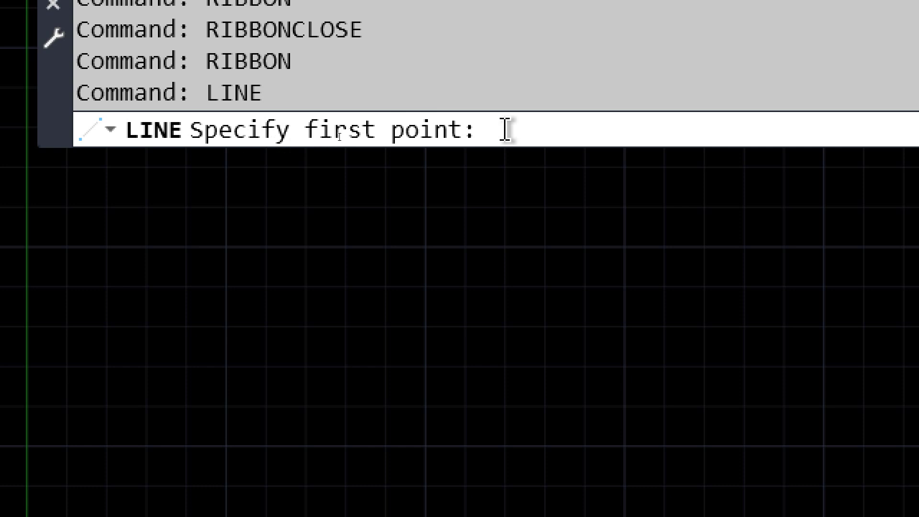
{"action": "key", "text": "Escape"}
{"action": "type", "text": "l"}
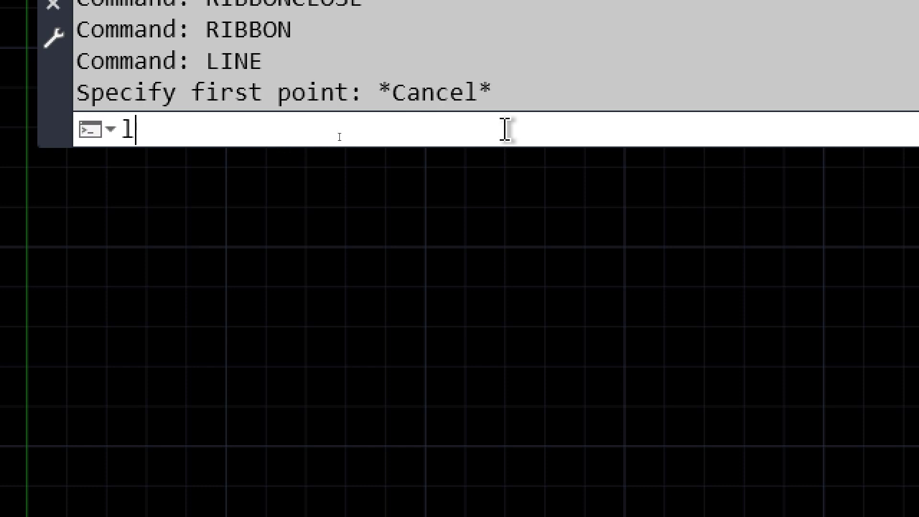
{"action": "key", "text": "Return"}
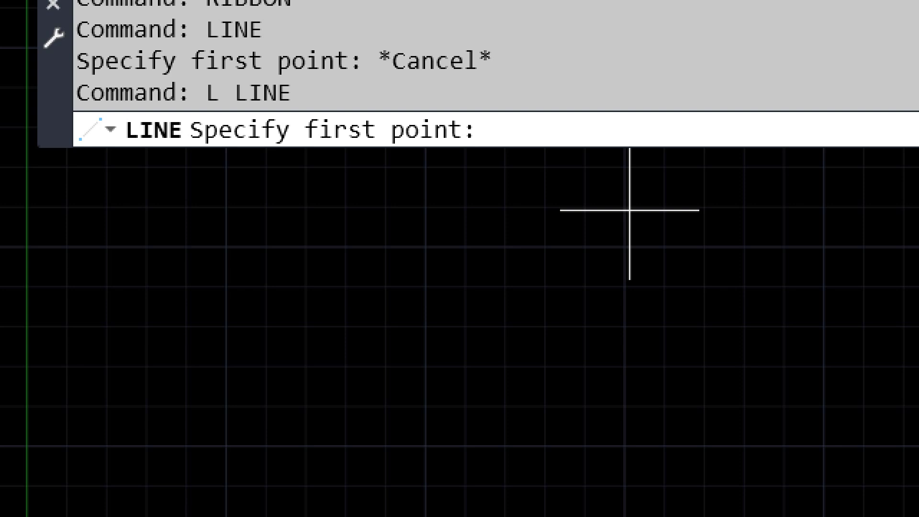
{"action": "key", "text": "Escape"}
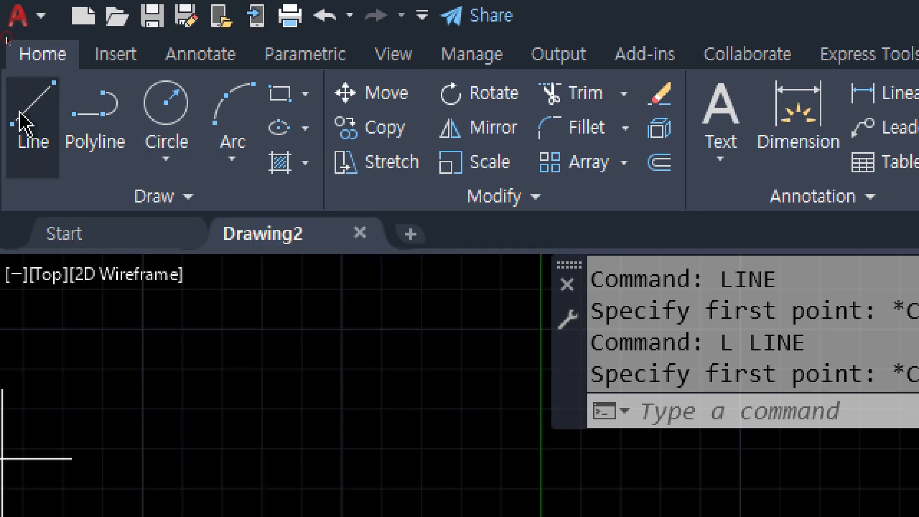
{"action": "left_click", "coordinate": [24, 125]}
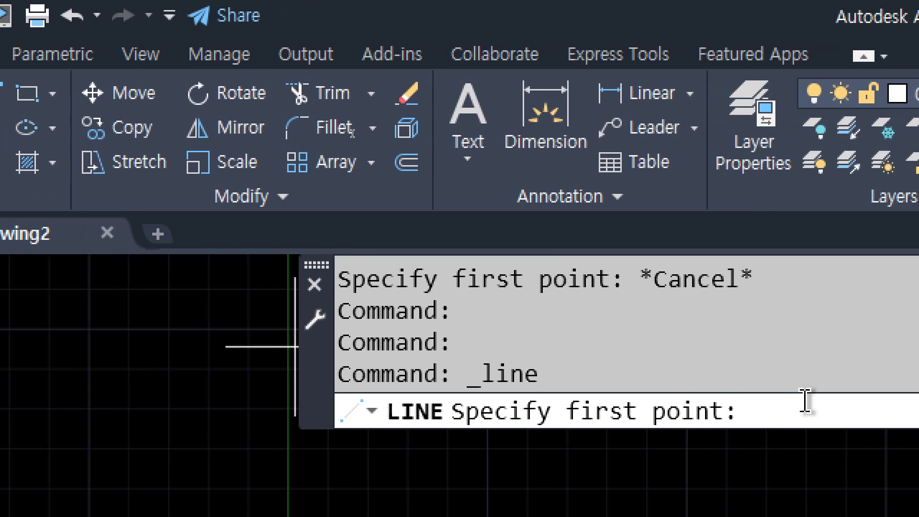
{"action": "key", "text": "Escape"}
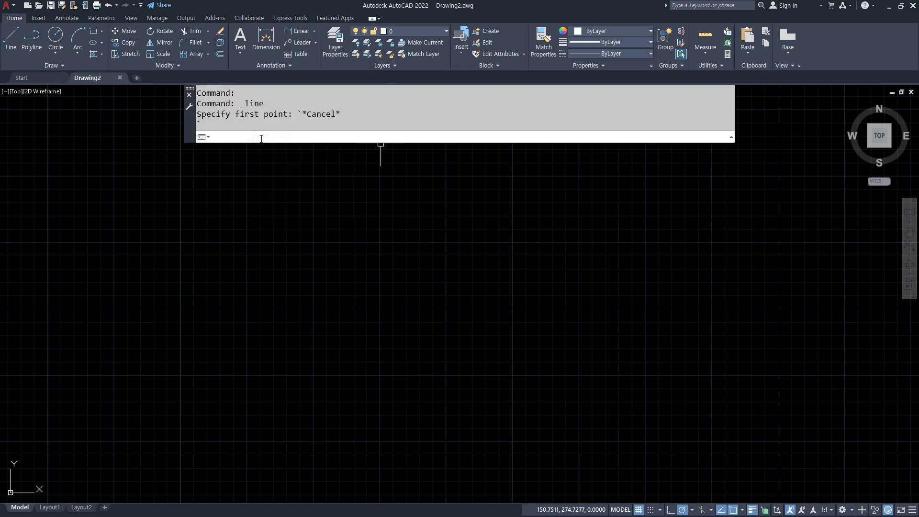
Start the Line command with its alias L and place the first point in the open drawing area
{"action": "type", "text": "L"}
{"action": "key", "text": "Return"}
{"action": "key", "text": "alt"}
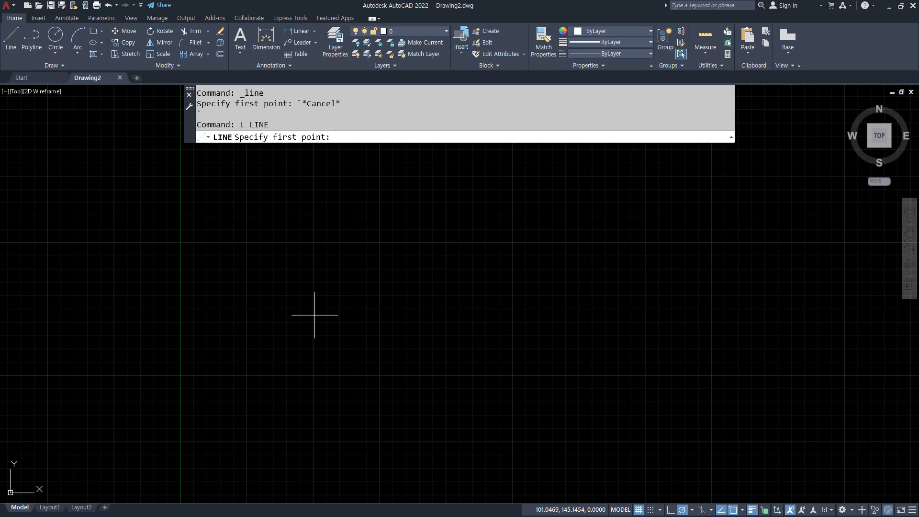
{"action": "left_click", "coordinate": [311, 334]}
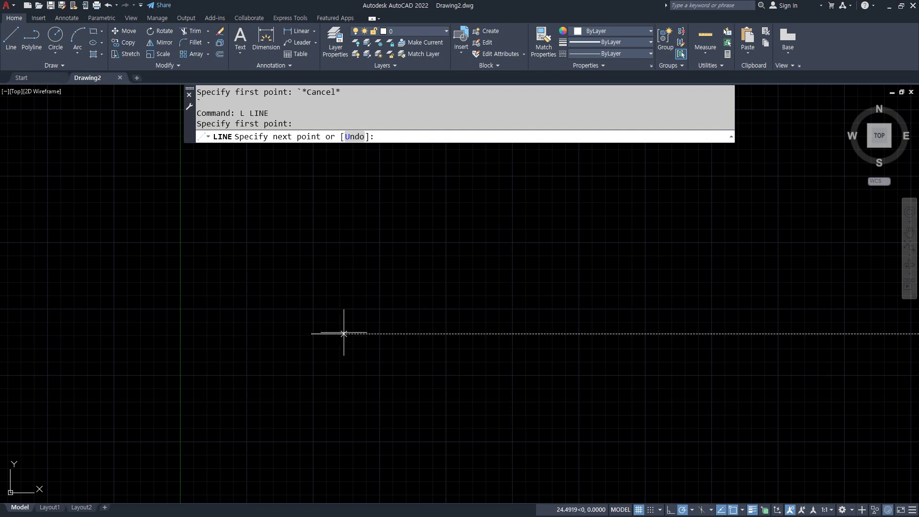
{"action": "left_click_drag", "start_coordinate": [309, 354], "coordinate": [326, 360]}
{"action": "mouse_move", "coordinate": [362, 141]}
{"action": "left_mouse_down"}
{"action": "mouse_move", "coordinate": [324, 311]}
{"action": "mouse_move", "coordinate": [317, 296]}
{"action": "left_mouse_up"}
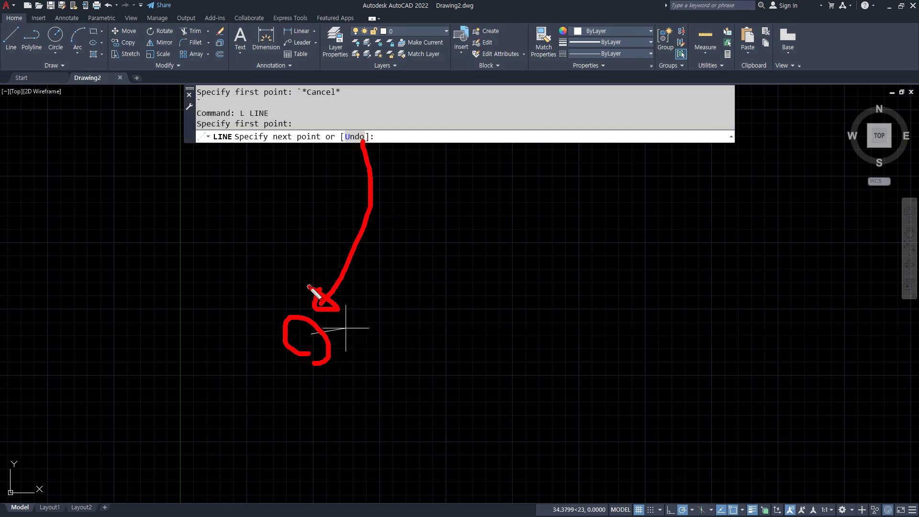
{"action": "left_click_drag", "start_coordinate": [319, 152], "coordinate": [270, 150]}
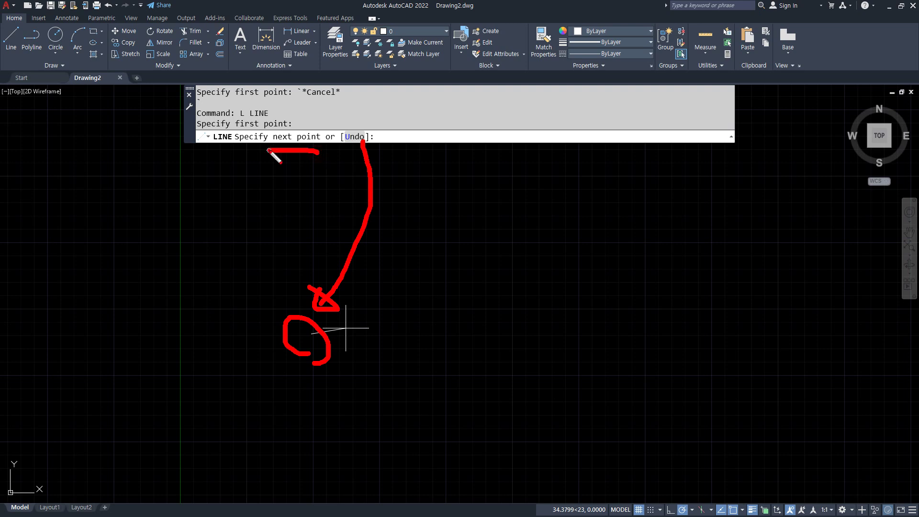
Draw two connected line segments from the placed first point: a long one sloping slightly down to the right and a steep one going up
{"action": "mouse_move", "coordinate": [315, 377]}
{"action": "left_mouse_down"}
{"action": "mouse_move", "coordinate": [287, 326]}
{"action": "mouse_move", "coordinate": [330, 359]}
{"action": "left_mouse_up"}
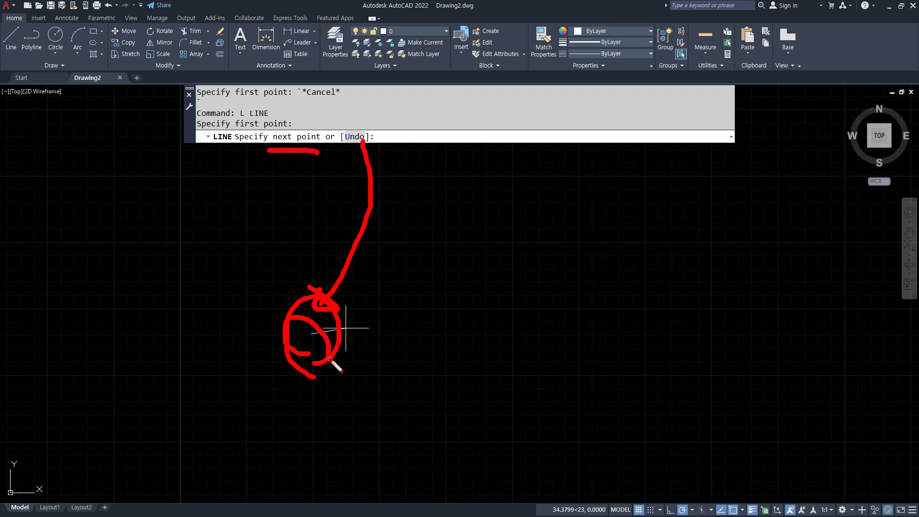
{"action": "key", "text": "Escape"}
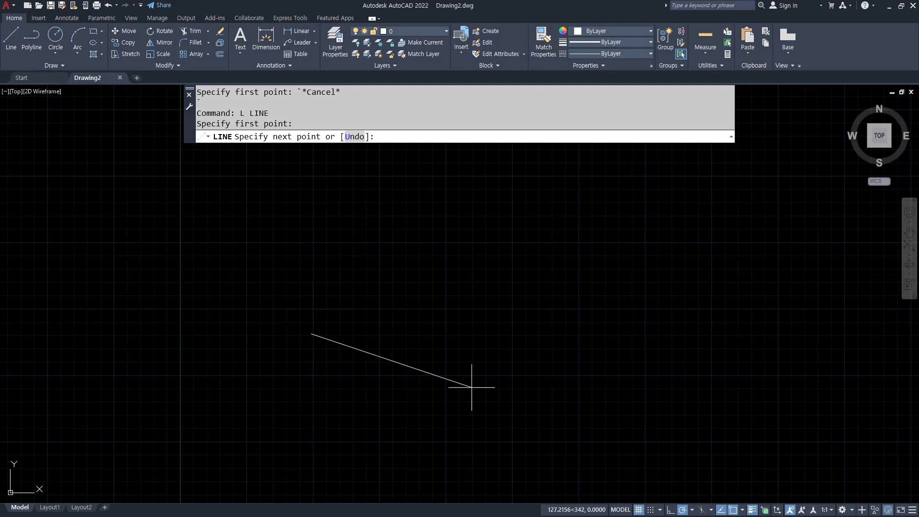
{"action": "left_click", "coordinate": [530, 371]}
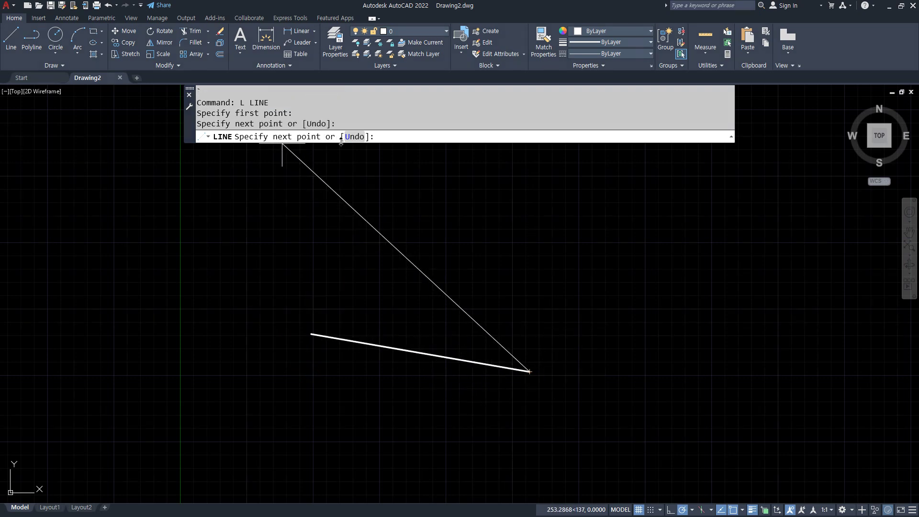
{"action": "left_click", "coordinate": [500, 202]}
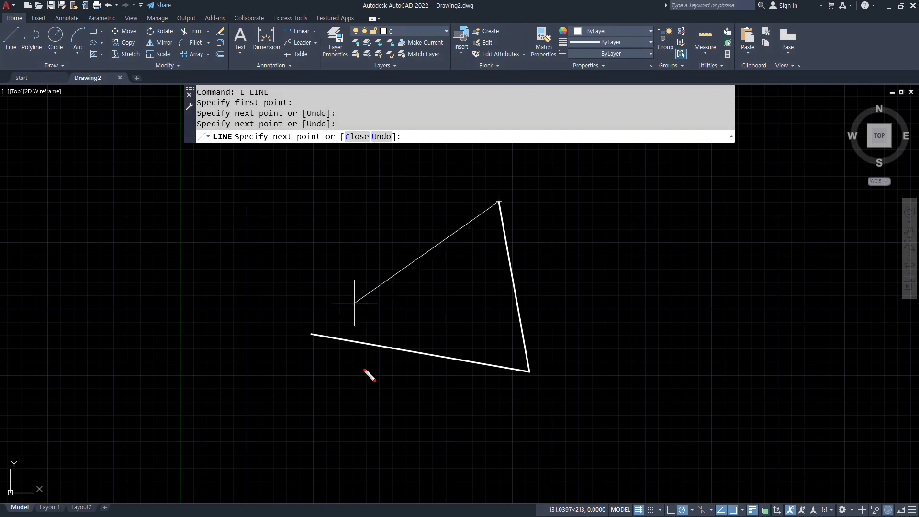
{"action": "mouse_move", "coordinate": [329, 340]}
{"action": "left_mouse_down"}
{"action": "mouse_move", "coordinate": [496, 377]}
{"action": "mouse_move", "coordinate": [532, 375]}
{"action": "mouse_move", "coordinate": [483, 224]}
{"action": "mouse_move", "coordinate": [412, 266]}
{"action": "mouse_move", "coordinate": [325, 341]}
{"action": "left_mouse_up"}
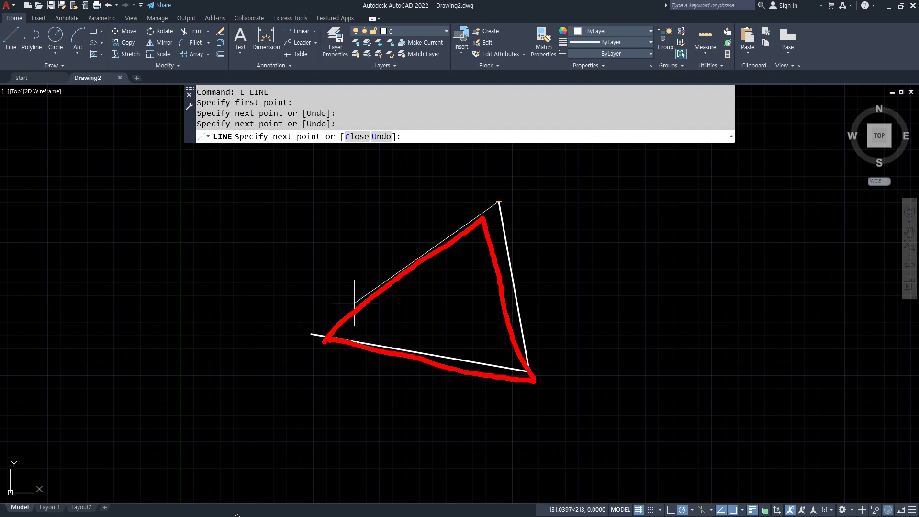
{"action": "mouse_move", "coordinate": [310, 217]}
{"action": "left_mouse_down"}
{"action": "mouse_move", "coordinate": [330, 242]}
{"action": "mouse_move", "coordinate": [308, 248]}
{"action": "left_mouse_up"}
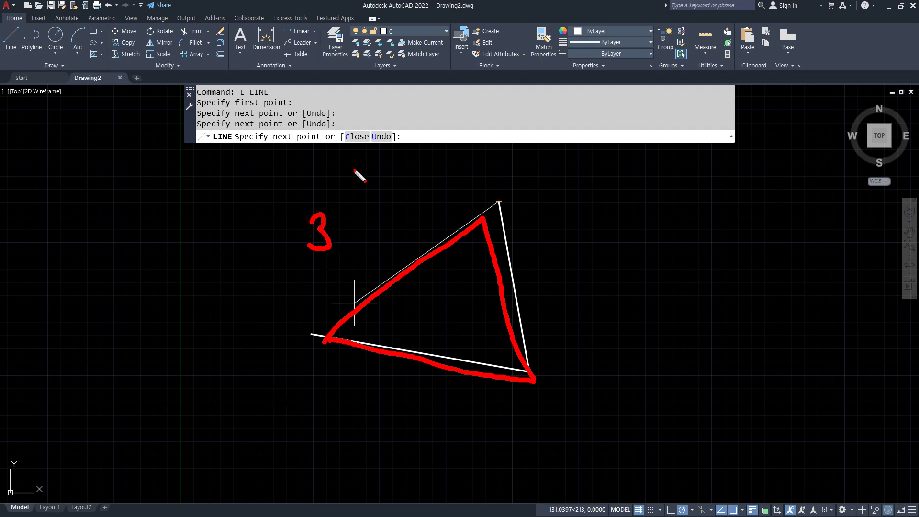
{"action": "left_click_drag", "start_coordinate": [370, 148], "coordinate": [334, 150]}
{"action": "key", "text": "Escape"}
Continue the line chain with six more freehand segments that zigzag up and to the left, leave it open and finish the Line command
{"action": "middle_click_drag", "start_coordinate": [437, 195], "coordinate": [431, 267]}
{"action": "left_click", "coordinate": [366, 281]}
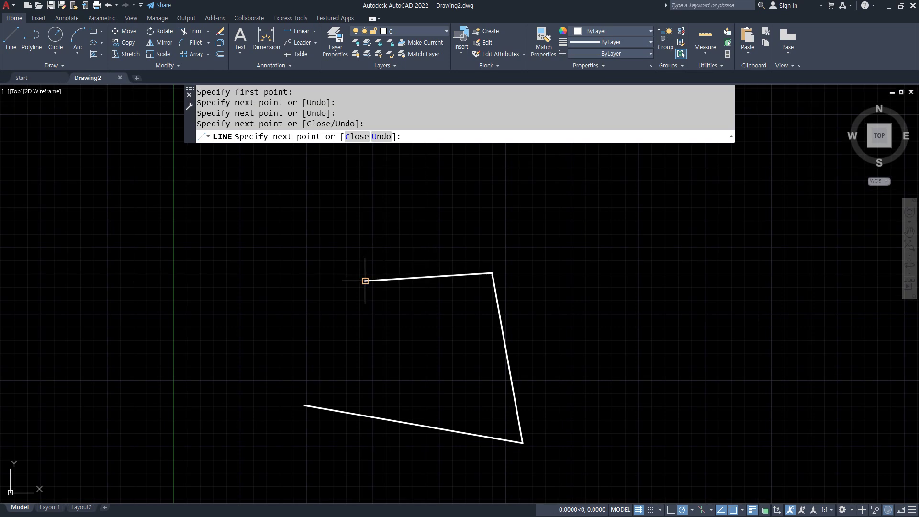
{"action": "left_click", "coordinate": [406, 176]}
{"action": "left_click", "coordinate": [278, 176]}
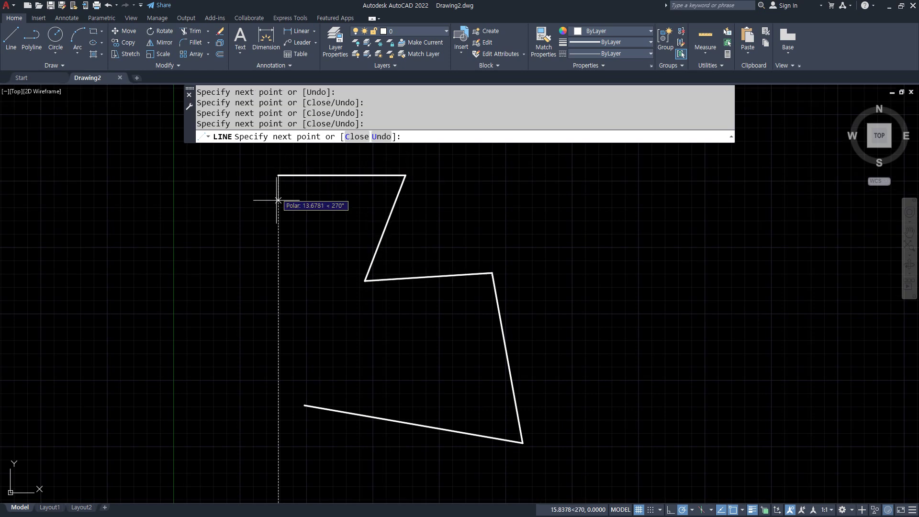
{"action": "left_click", "coordinate": [278, 286]}
{"action": "left_click", "coordinate": [141, 247]}
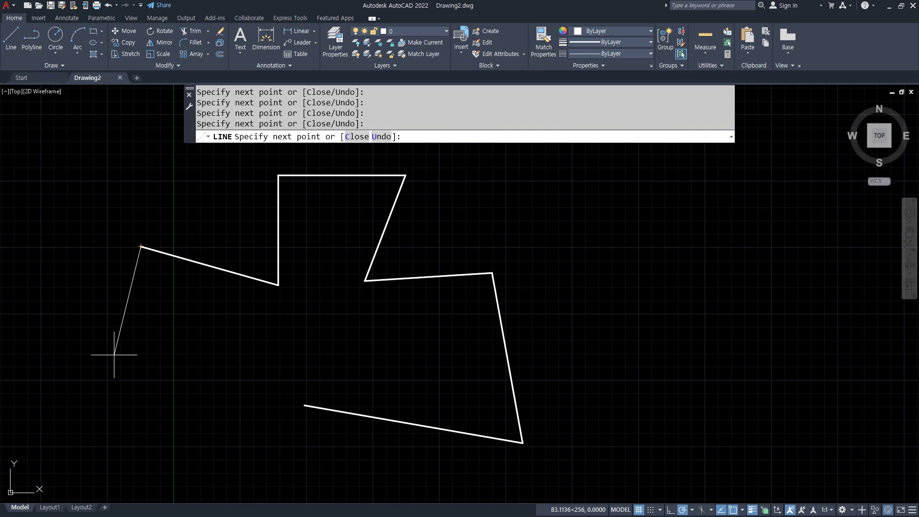
{"action": "left_click", "coordinate": [105, 380]}
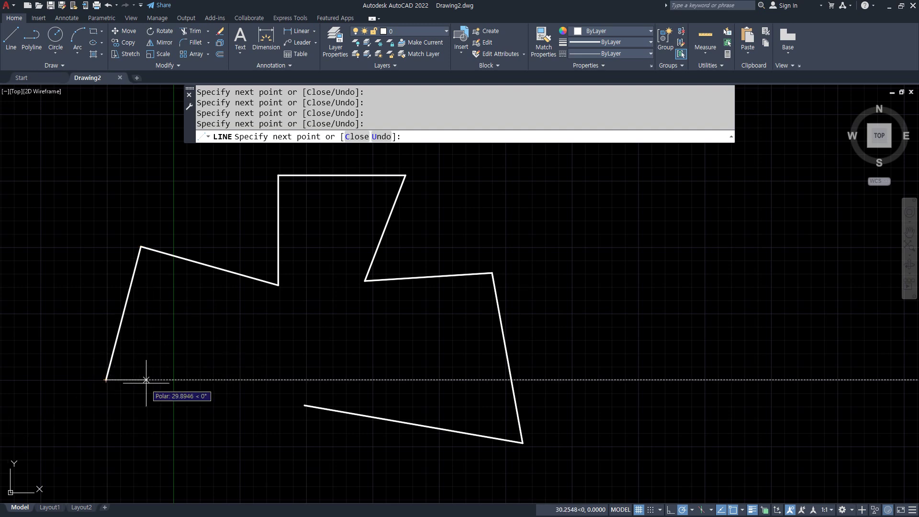
{"action": "middle_click_drag", "start_coordinate": [146, 380], "coordinate": [223, 319]}
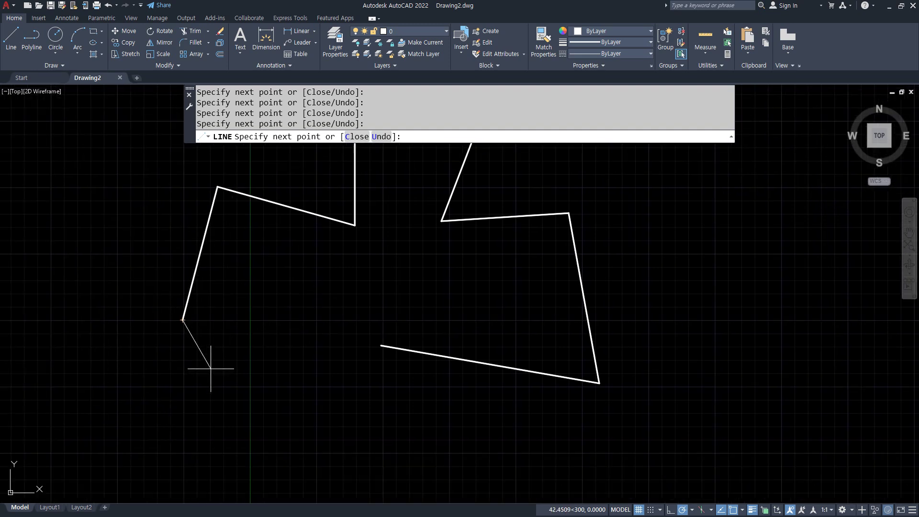
{"action": "key", "text": "Return"}
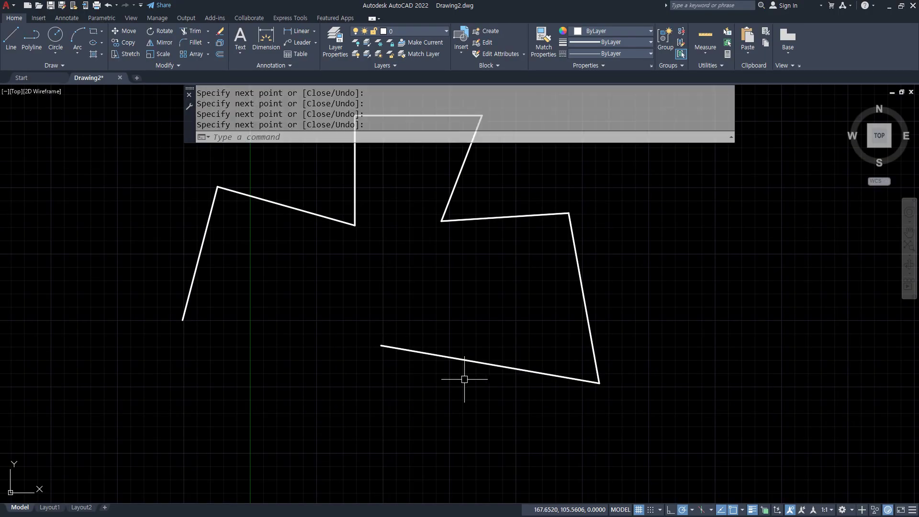
With the Line alias L, draw a second open chain of ten segments in a rough cross shape right of the first chain
{"action": "left_click", "coordinate": [708, 152]}
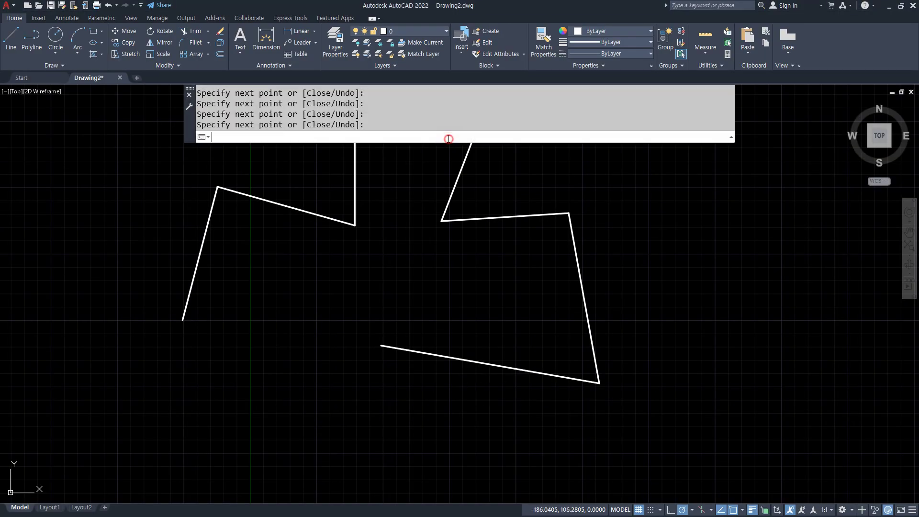
{"action": "type", "text": "L"}
{"action": "key", "text": "Return"}
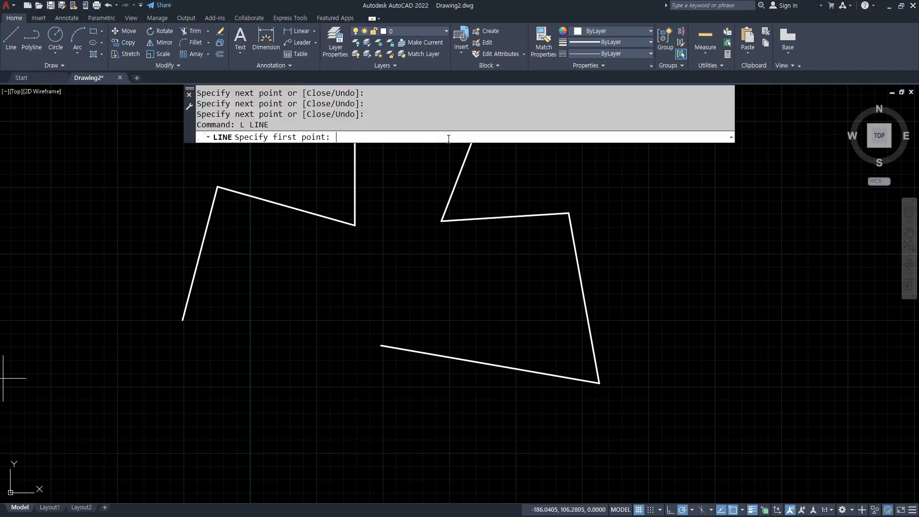
{"action": "middle_click_drag", "start_coordinate": [647, 330], "coordinate": [475, 342]}
{"action": "left_click", "coordinate": [560, 269]}
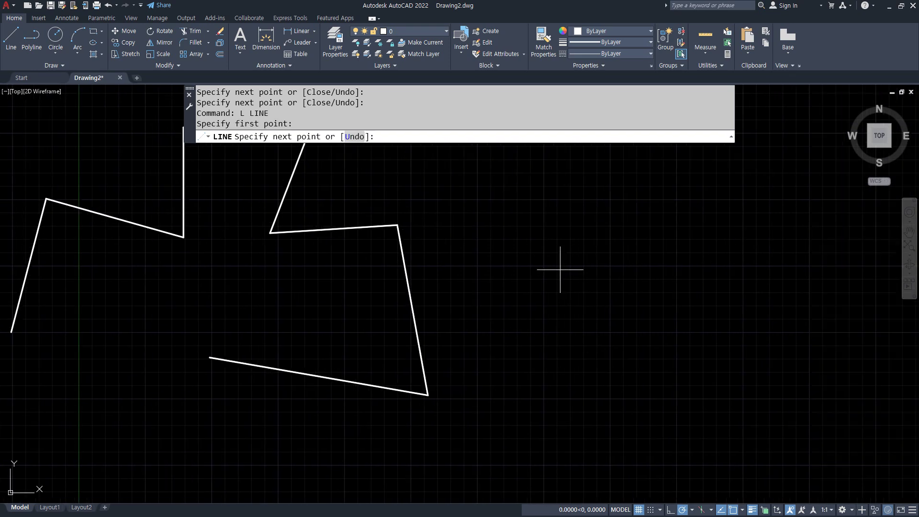
{"action": "left_click", "coordinate": [560, 373]}
{"action": "left_click", "coordinate": [642, 373]}
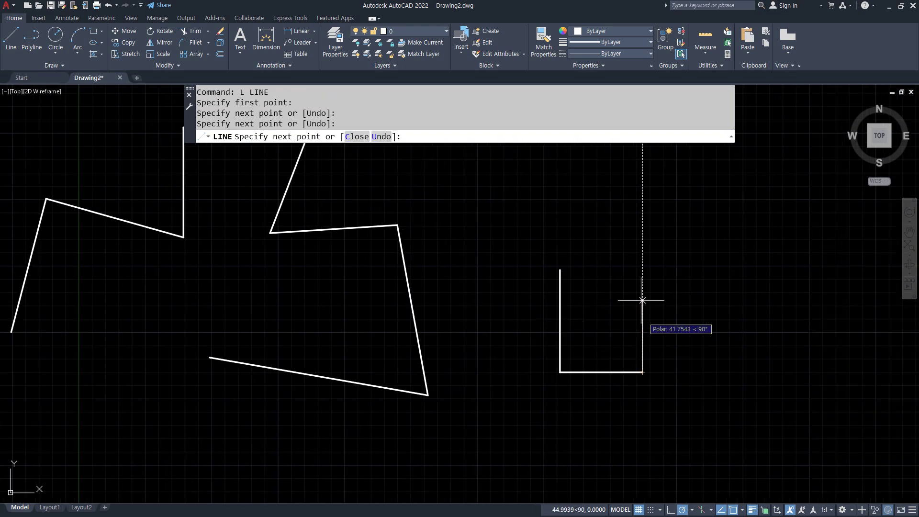
{"action": "left_click", "coordinate": [635, 268]}
{"action": "left_click", "coordinate": [690, 269]}
{"action": "left_click", "coordinate": [690, 212]}
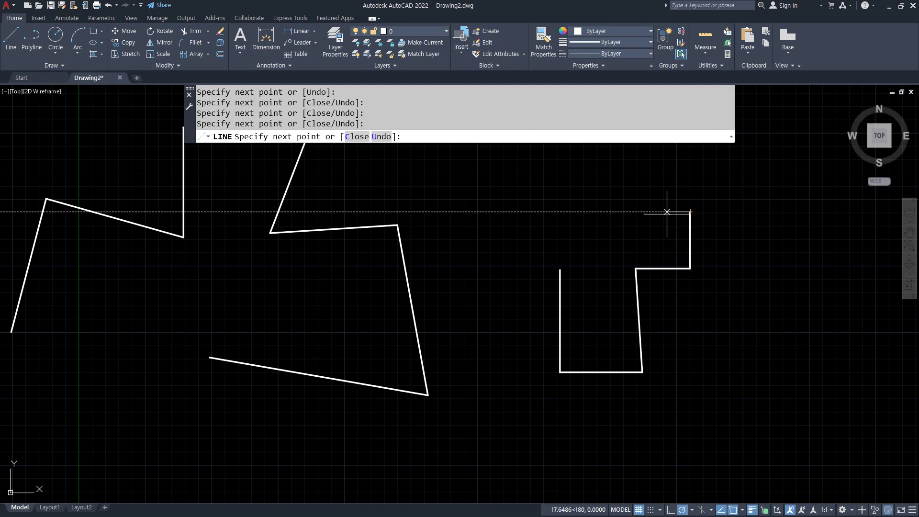
{"action": "left_click", "coordinate": [624, 217]}
{"action": "left_click", "coordinate": [625, 179]}
{"action": "left_click", "coordinate": [546, 180]}
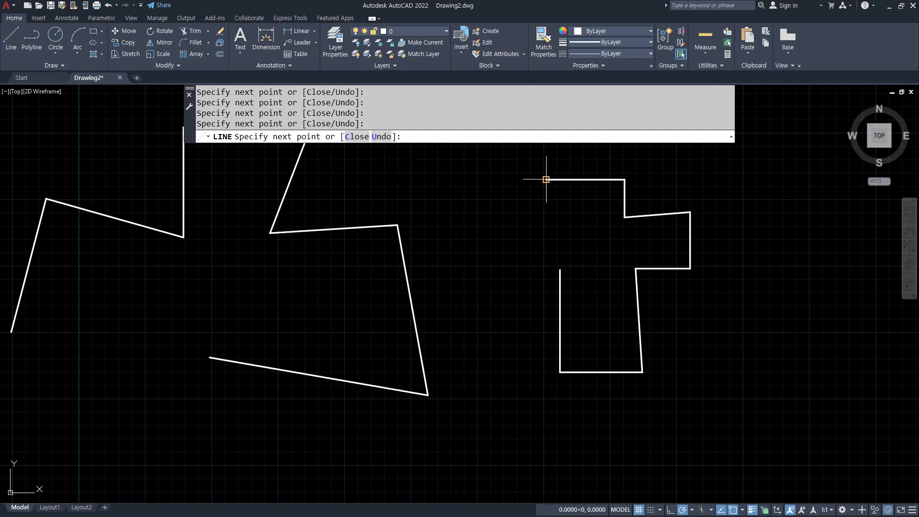
{"action": "left_click", "coordinate": [540, 239]}
{"action": "left_click", "coordinate": [475, 239]}
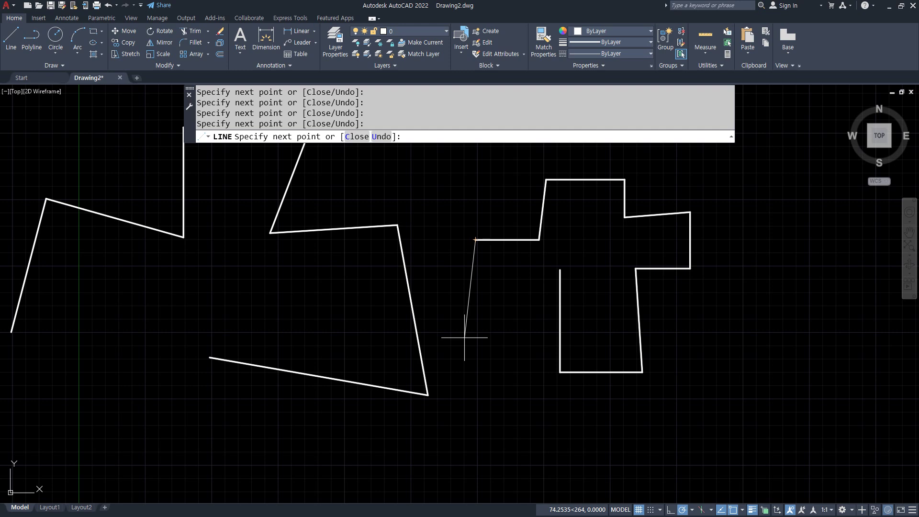
{"action": "key", "text": "Return"}
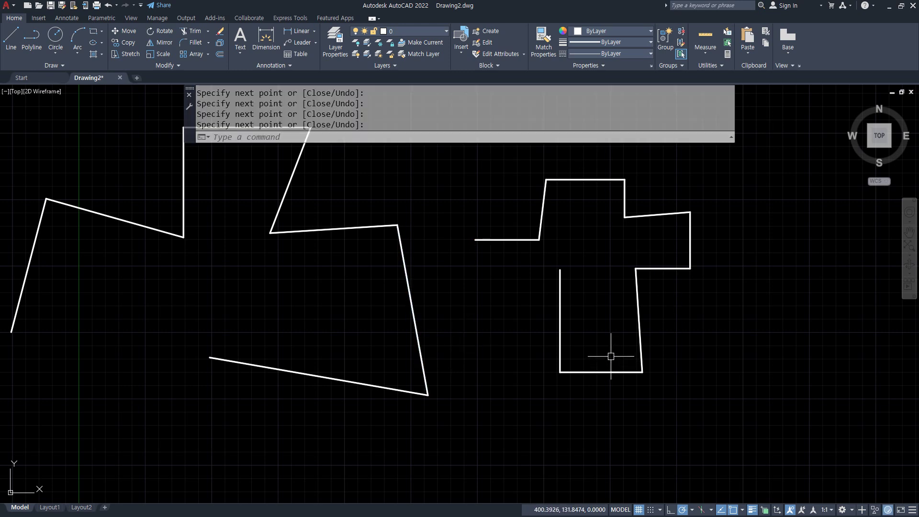
Switch to Notepad and add the note "Zoom (화면 축소확대 Z)" directly below the Line note
{"action": "key", "text": "alt+Tab"}
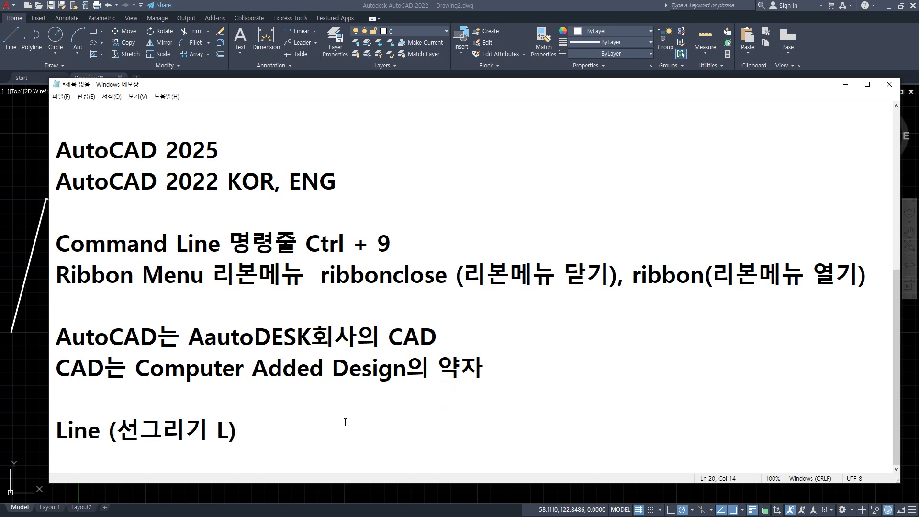
{"action": "key", "text": "Return"}
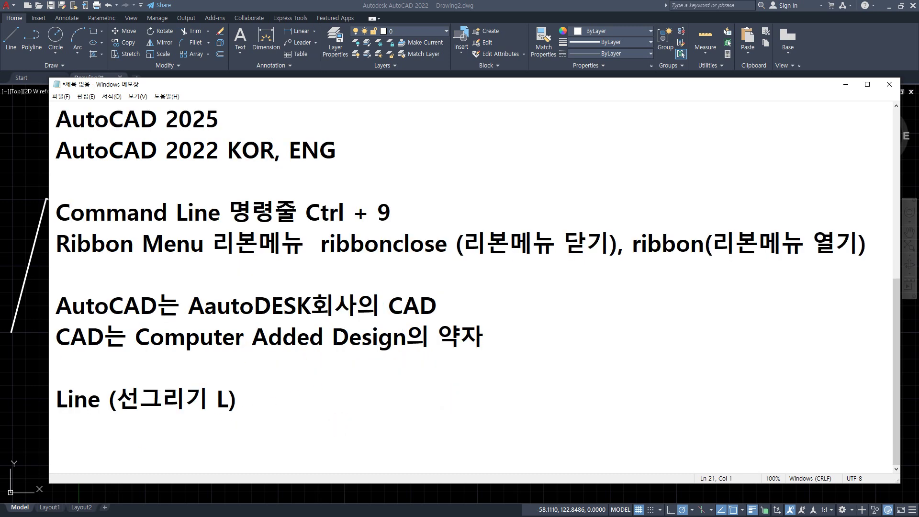
{"action": "type", "text": "Zoom ("}
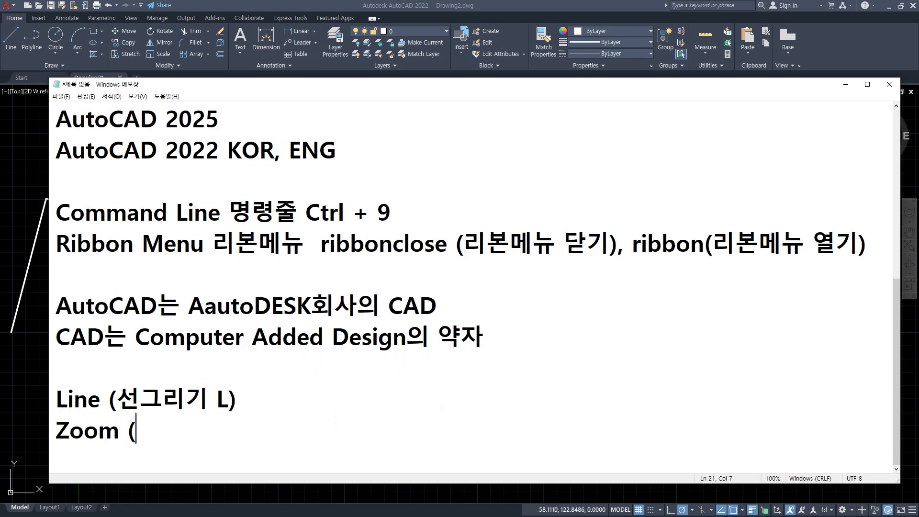
{"action": "type", "text": "화면 축"}
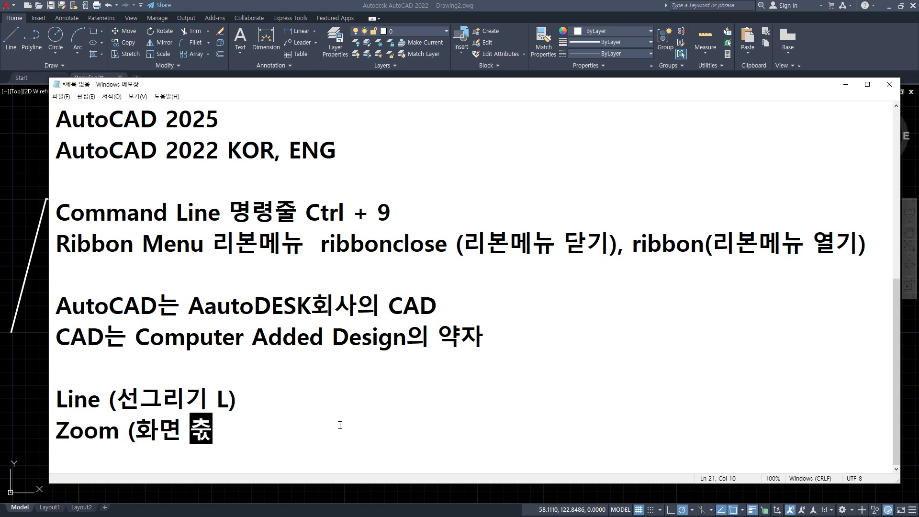
{"action": "type", "text": "소확ㄷㅐ Z"}
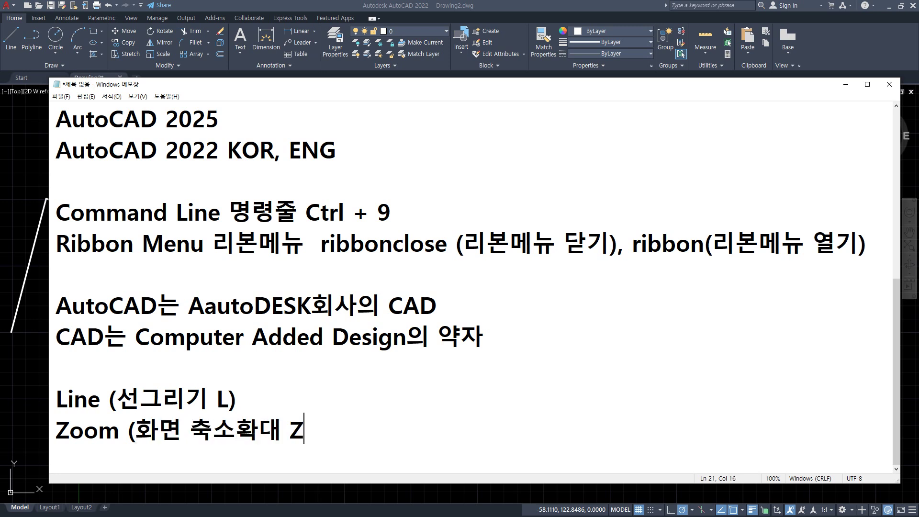
{"action": "type", "text": ")"}
Add the note "Pan(화면이동 P)" on a new line below the Zoom note
{"action": "key", "text": "Return"}
{"action": "type", "text": "Pan("}
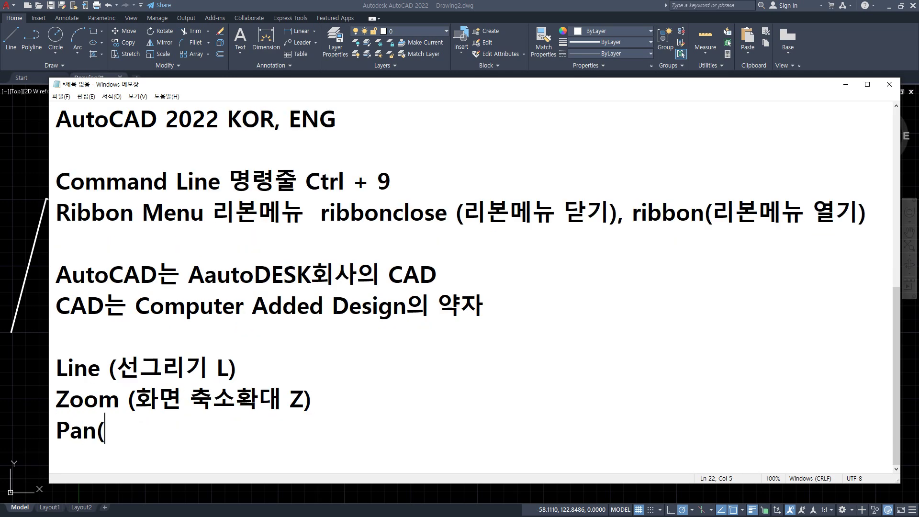
{"action": "type", "text": "화면이동"}
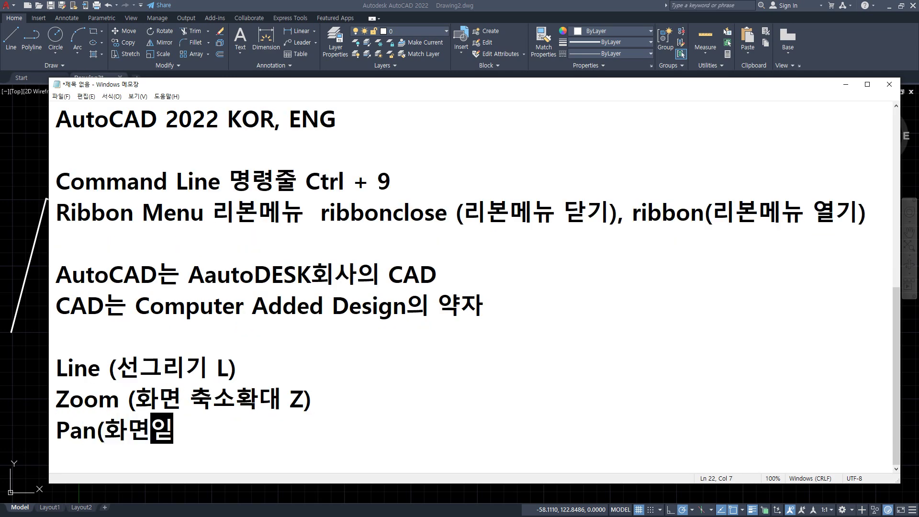
{"action": "type", "text": " P)"}
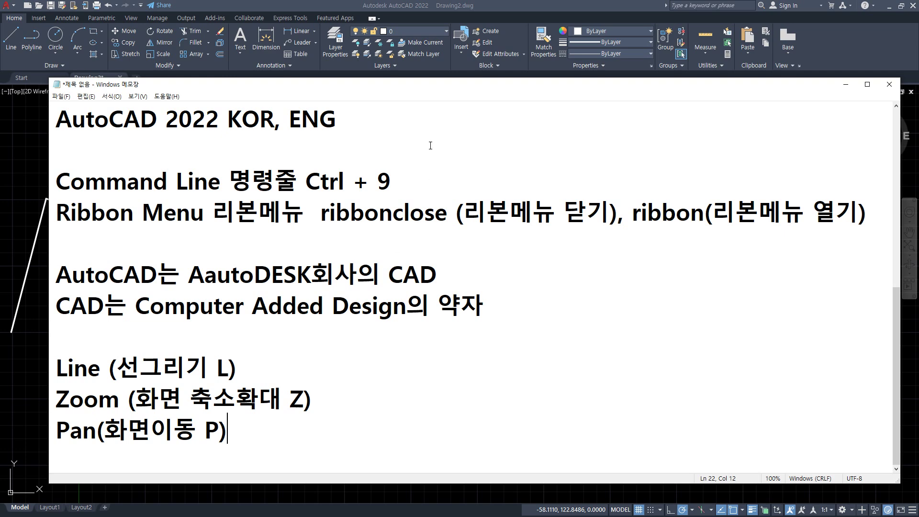
Return to the AutoCAD drawing and zoom in and out repeatedly around the two line chains
{"action": "left_click", "coordinate": [248, 4]}
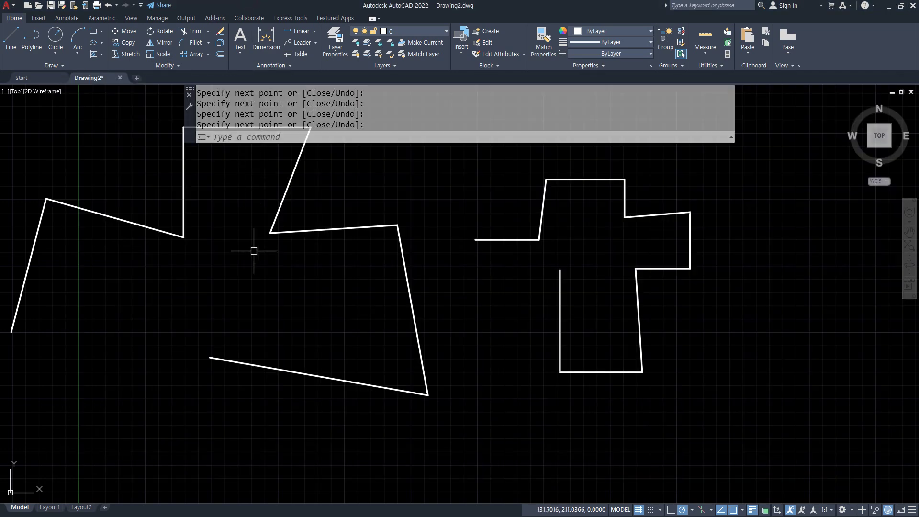
{"action": "scroll", "coordinate": [252, 251], "scroll_direction": "down", "scroll_amount": 6}
{"action": "scroll", "coordinate": [254, 251], "scroll_direction": "up", "scroll_amount": 8}
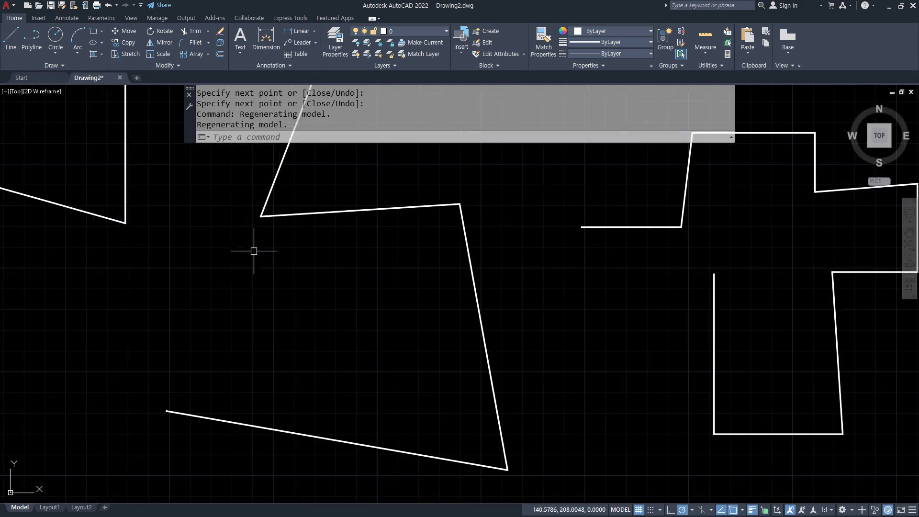
{"action": "scroll", "coordinate": [254, 251], "scroll_direction": "down", "scroll_amount": 8}
{"action": "scroll", "coordinate": [253, 251], "scroll_direction": "up", "scroll_amount": 10}
{"action": "scroll", "coordinate": [254, 251], "scroll_direction": "down", "scroll_amount": 10}
{"action": "scroll", "coordinate": [254, 251], "scroll_direction": "up", "scroll_amount": 8}
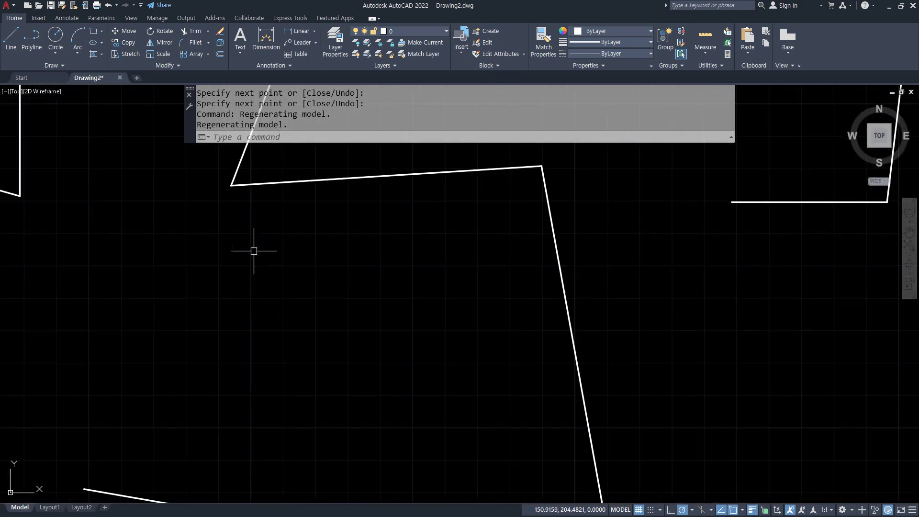
{"action": "scroll", "coordinate": [254, 251], "scroll_direction": "down", "scroll_amount": 6}
{"action": "scroll", "coordinate": [254, 251], "scroll_direction": "up", "scroll_amount": 5}
{"action": "scroll", "coordinate": [254, 251], "scroll_direction": "down", "scroll_amount": 5}
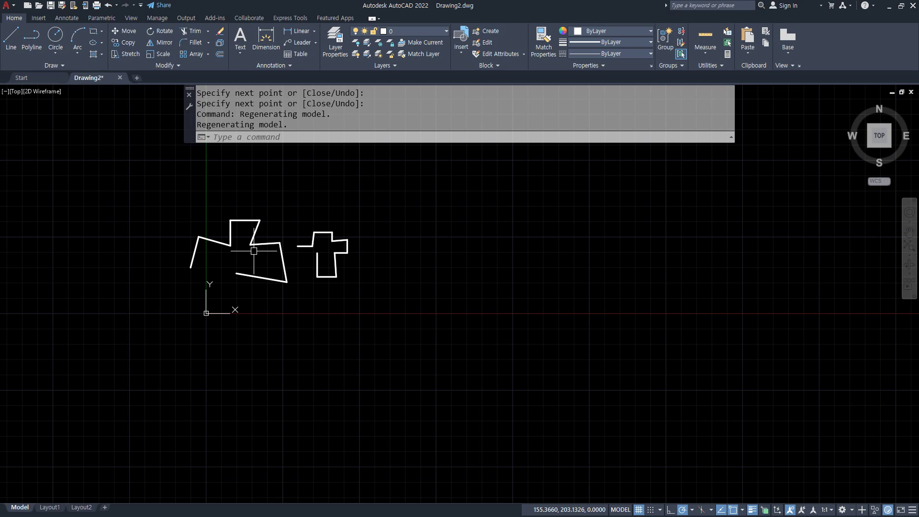
{"action": "scroll", "coordinate": [253, 251], "scroll_direction": "up", "scroll_amount": 1}
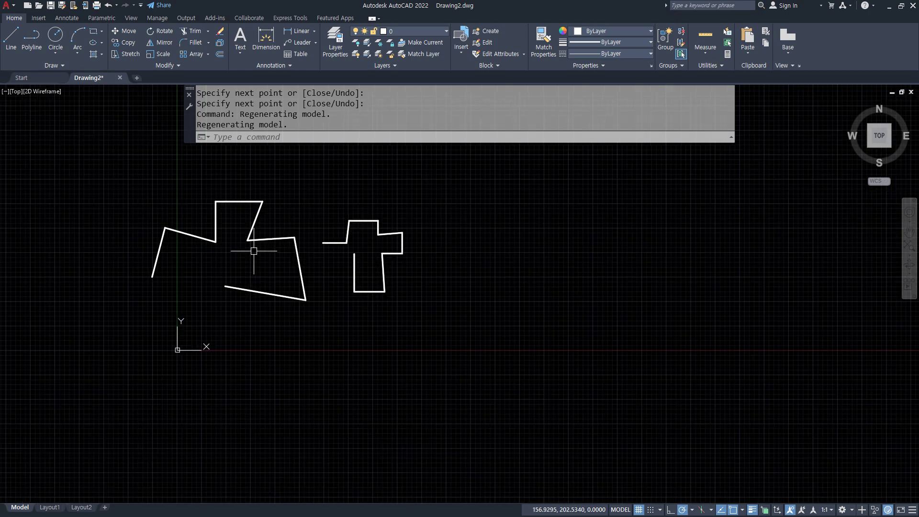
{"action": "scroll", "coordinate": [254, 250], "scroll_direction": "up", "scroll_amount": 5}
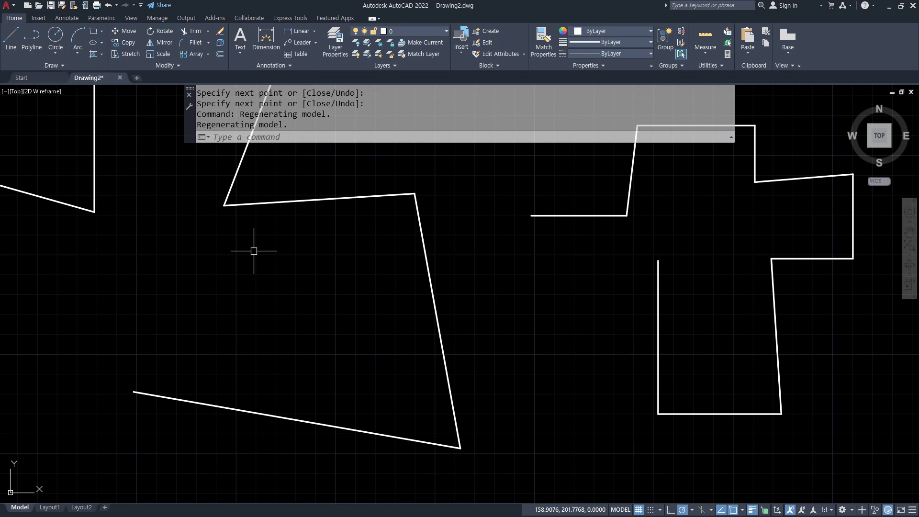
{"action": "scroll", "coordinate": [254, 251], "scroll_direction": "down", "scroll_amount": 2}
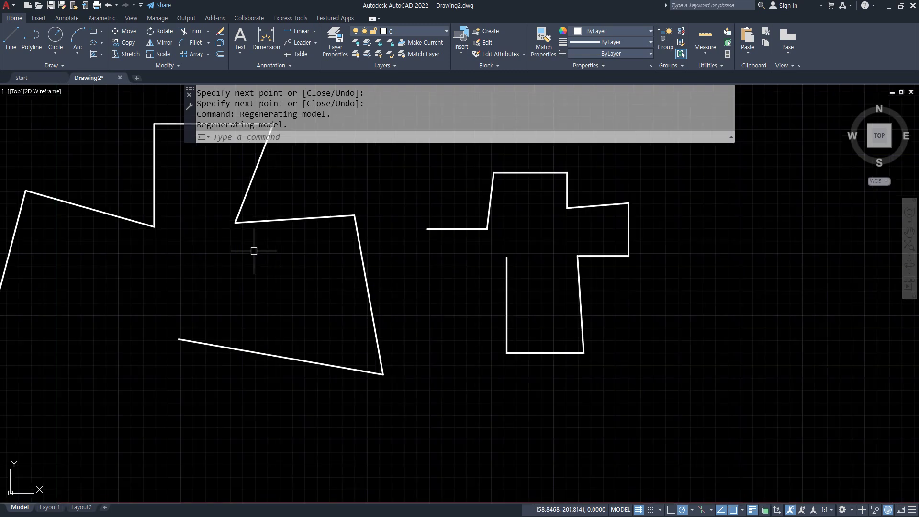
Demonstrate zooming by alternating between close-up and distant views around the first line chain
{"action": "scroll", "coordinate": [254, 251], "scroll_direction": "down", "scroll_amount": 7}
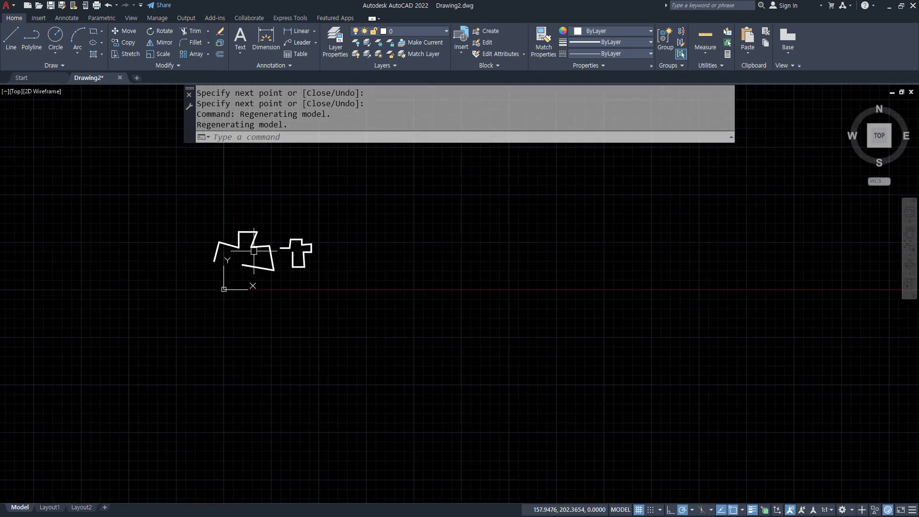
{"action": "scroll", "coordinate": [254, 251], "scroll_direction": "up", "scroll_amount": 10}
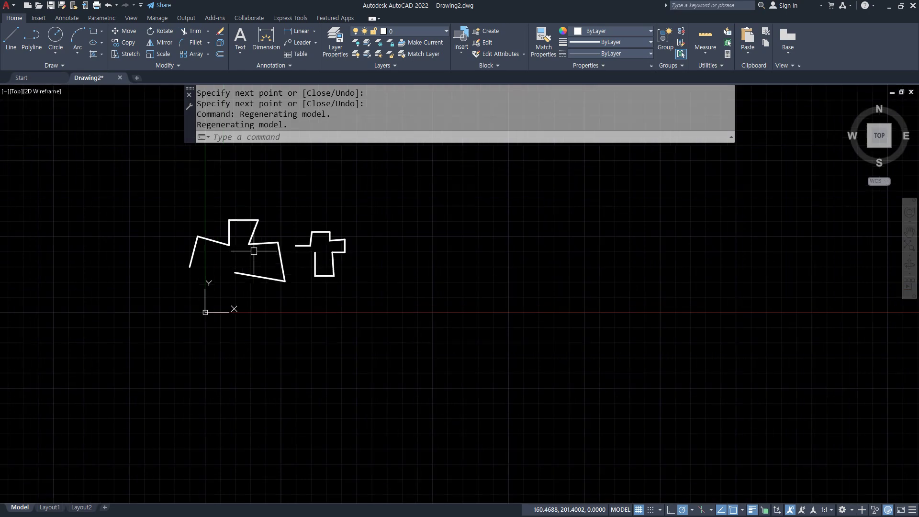
{"action": "scroll", "coordinate": [253, 251], "scroll_direction": "down", "scroll_amount": 10}
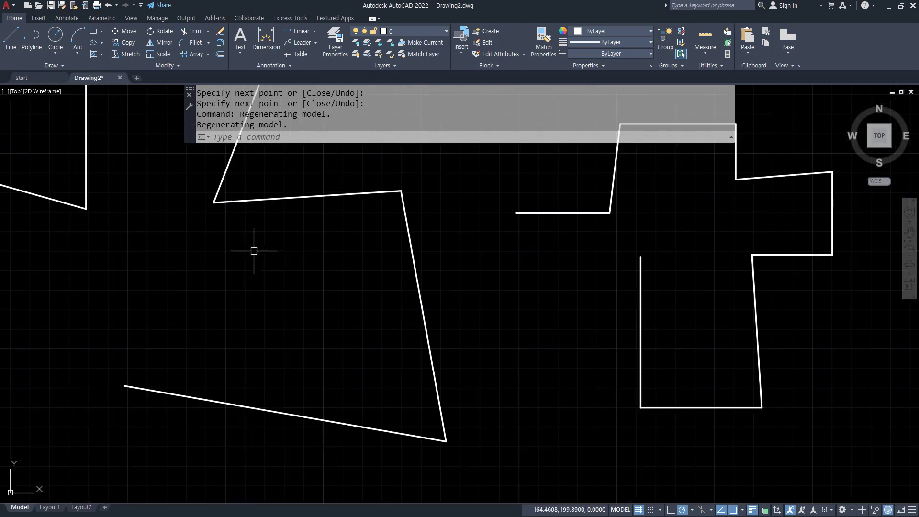
{"action": "scroll", "coordinate": [254, 251], "scroll_direction": "down", "scroll_amount": 2}
{"action": "scroll", "coordinate": [253, 251], "scroll_direction": "up", "scroll_amount": 10}
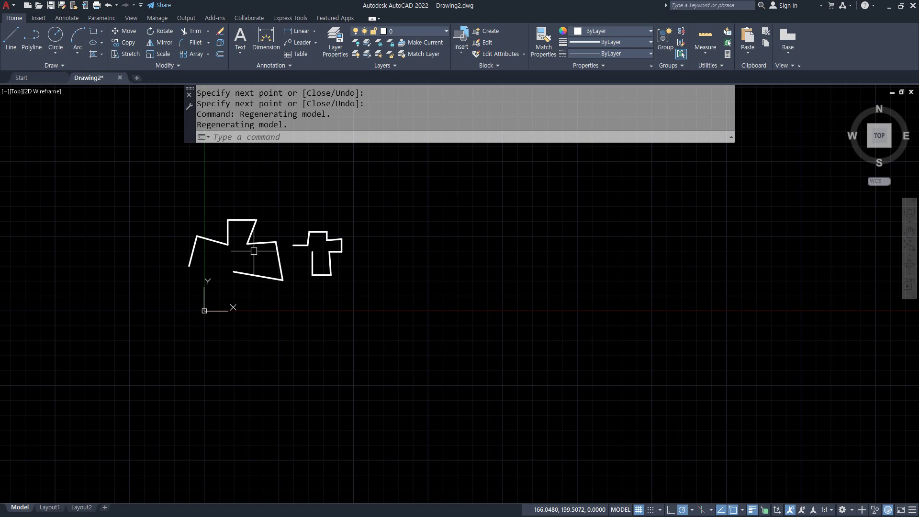
{"action": "scroll", "coordinate": [258, 278], "scroll_direction": "down", "scroll_amount": 8}
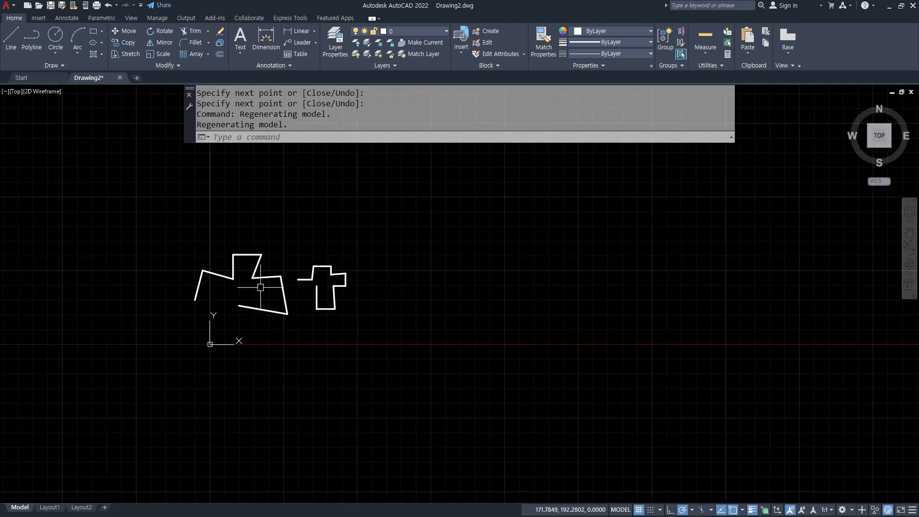
{"action": "scroll", "coordinate": [260, 287], "scroll_direction": "up", "scroll_amount": 8}
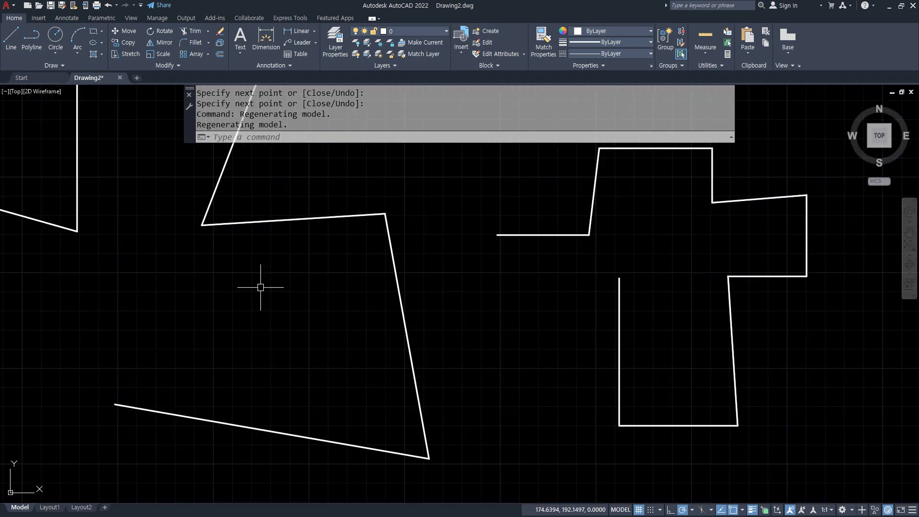
{"action": "scroll", "coordinate": [260, 287], "scroll_direction": "down", "scroll_amount": 6}
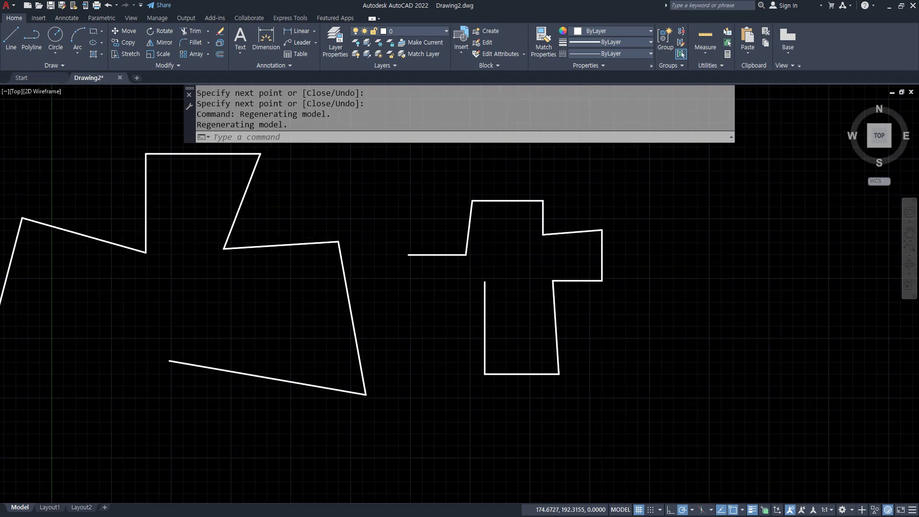
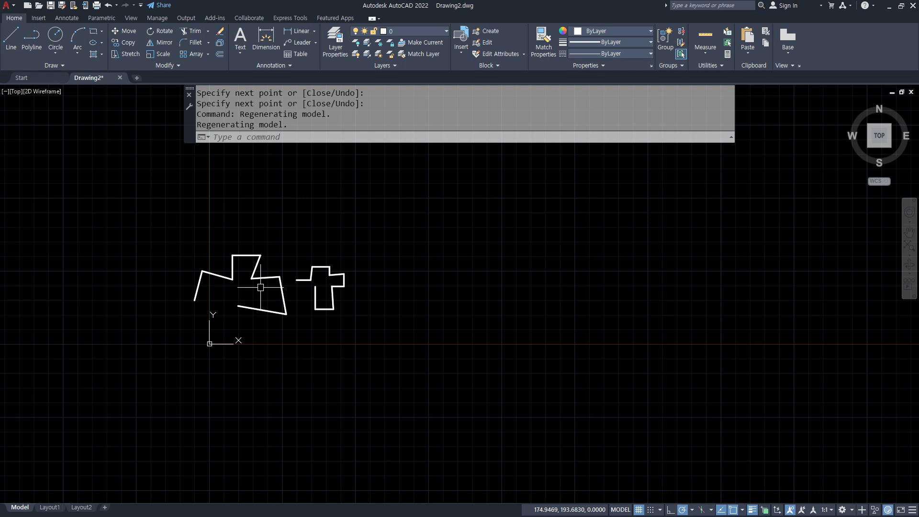
Shift the view over the two line chains and zoom far out until they shrink to a speck at the origin
{"action": "scroll", "coordinate": [261, 287], "scroll_direction": "up", "scroll_amount": 6}
{"action": "middle_click_drag", "start_coordinate": [318, 287], "coordinate": [437, 299]}
{"action": "scroll", "coordinate": [370, 283], "scroll_direction": "up", "scroll_amount": 2}
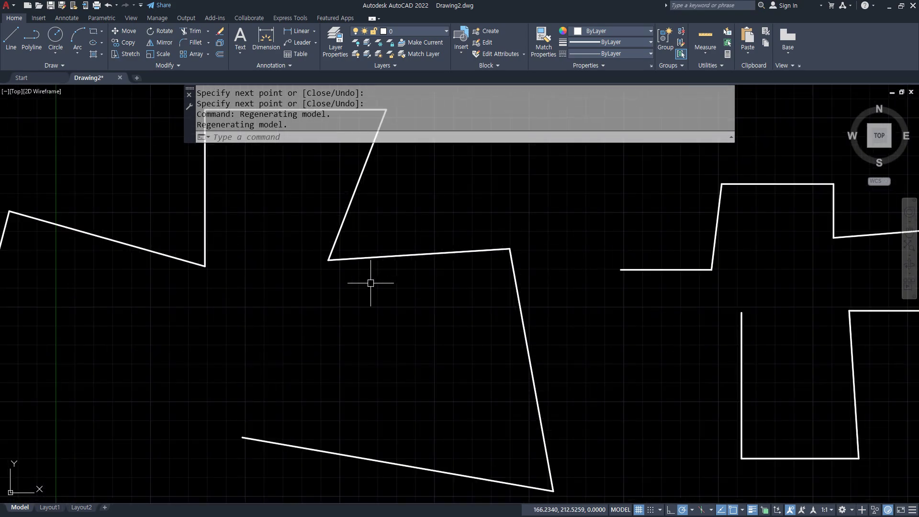
{"action": "scroll", "coordinate": [370, 283], "scroll_direction": "down", "scroll_amount": 2}
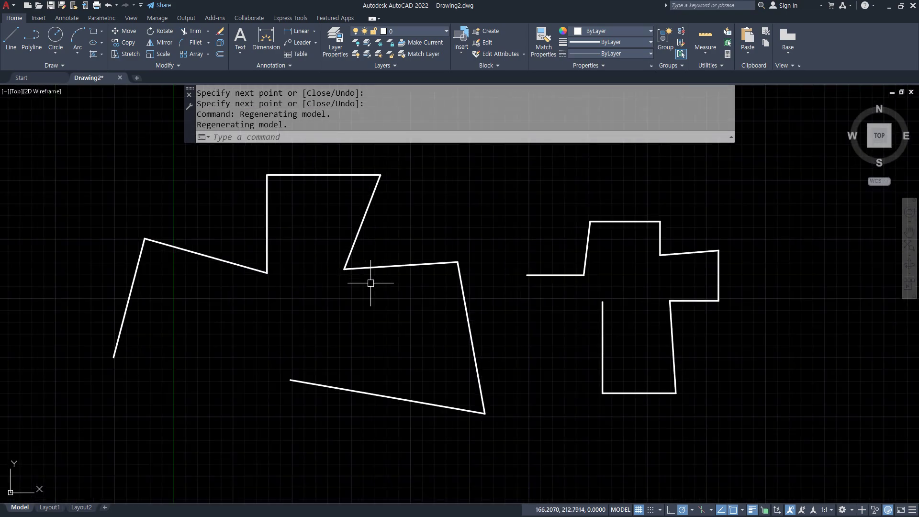
{"action": "scroll", "coordinate": [371, 283], "scroll_direction": "down", "scroll_amount": 2}
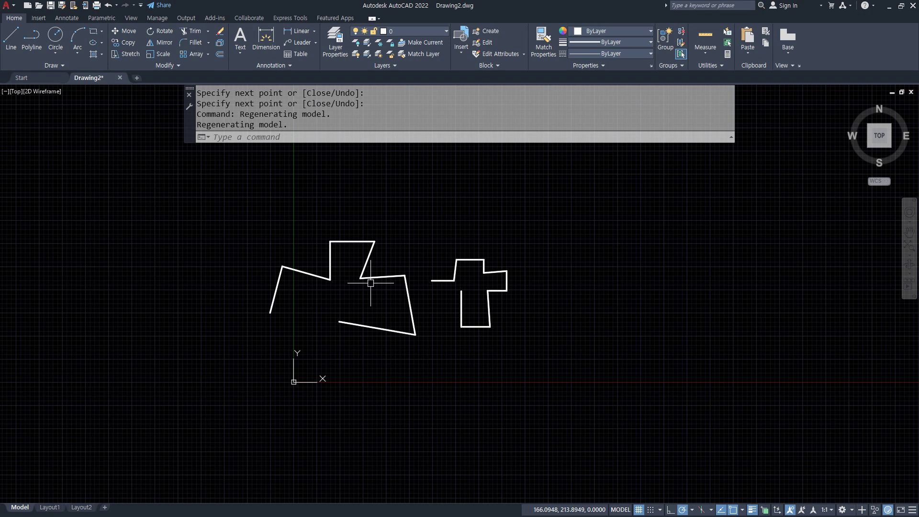
{"action": "scroll", "coordinate": [370, 283], "scroll_direction": "down", "scroll_amount": 10}
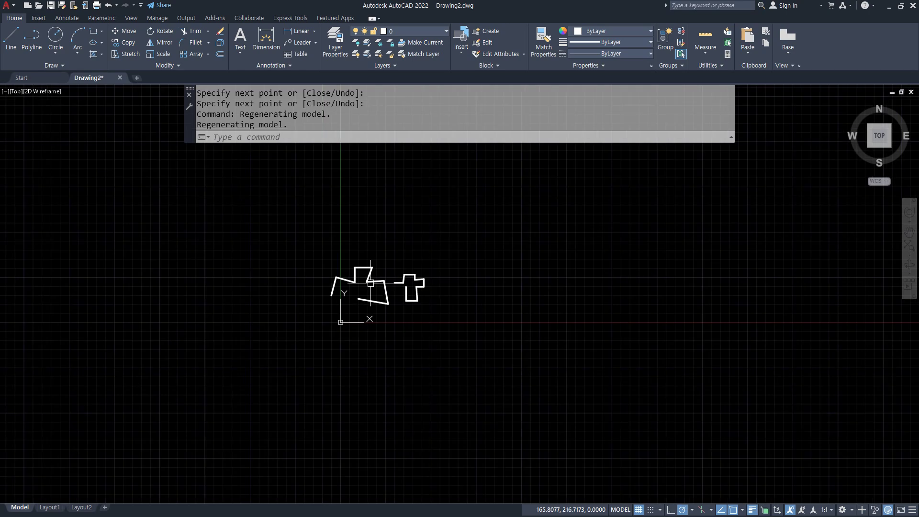
{"action": "scroll", "coordinate": [371, 283], "scroll_direction": "down", "scroll_amount": 3}
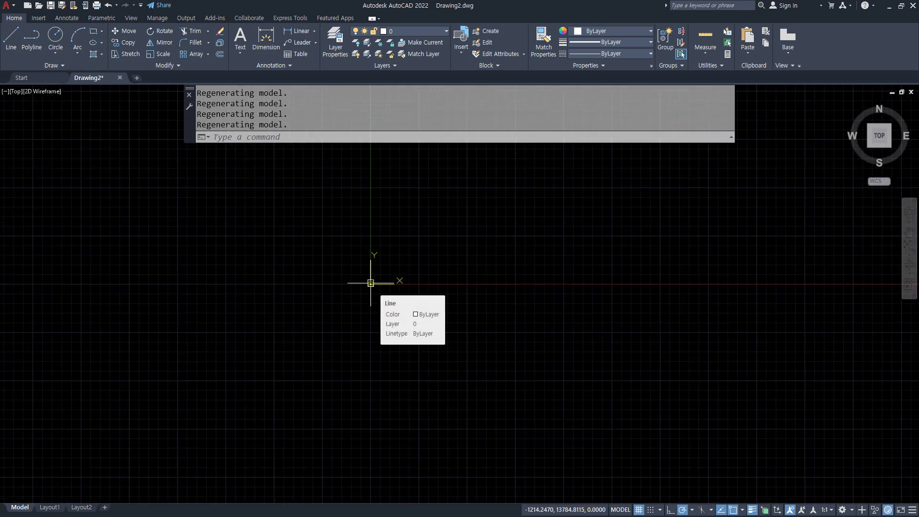
Zoom back in from the distant view until both line chains fill the drawing area
{"action": "scroll", "coordinate": [371, 283], "scroll_direction": "up", "scroll_amount": 5}
{"action": "scroll", "coordinate": [371, 283], "scroll_direction": "up", "scroll_amount": 5}
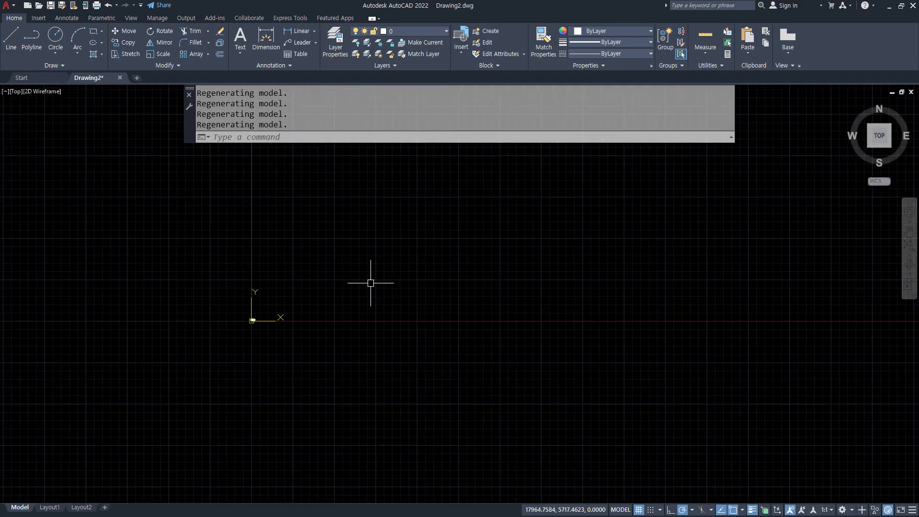
{"action": "scroll", "coordinate": [212, 312], "scroll_direction": "up", "scroll_amount": 5}
{"action": "scroll", "coordinate": [212, 311], "scroll_direction": "up", "scroll_amount": 4}
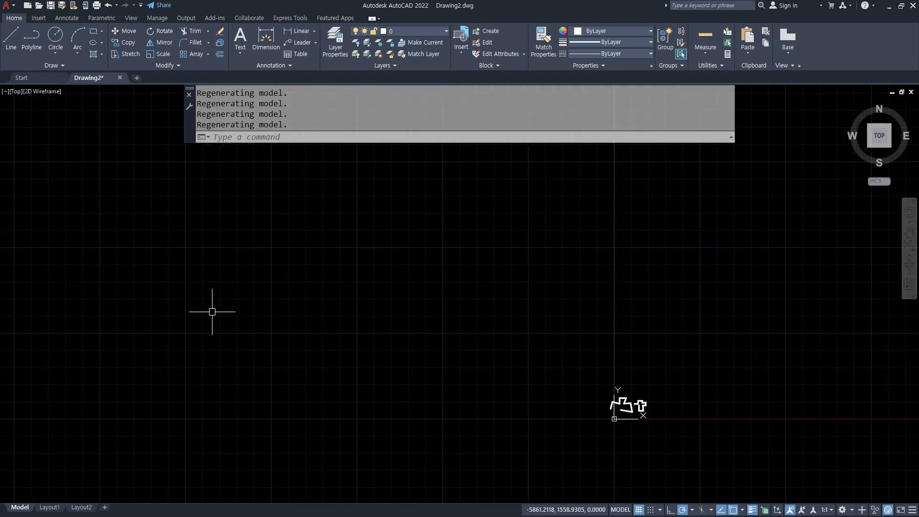
{"action": "scroll", "coordinate": [639, 407], "scroll_direction": "up", "scroll_amount": 4}
{"action": "scroll", "coordinate": [550, 431], "scroll_direction": "up", "scroll_amount": 2}
{"action": "scroll", "coordinate": [550, 431], "scroll_direction": "up", "scroll_amount": 4}
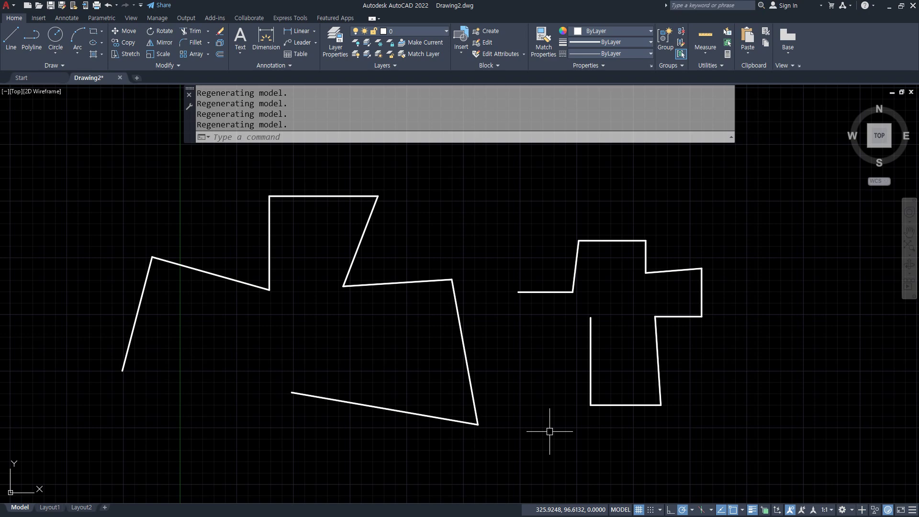
Demonstrate panning back and forth between the two line chains at different zoom levels, ending with both in view
{"action": "scroll", "coordinate": [536, 309], "scroll_direction": "down", "scroll_amount": 1}
{"action": "scroll", "coordinate": [535, 310], "scroll_direction": "down", "scroll_amount": 1}
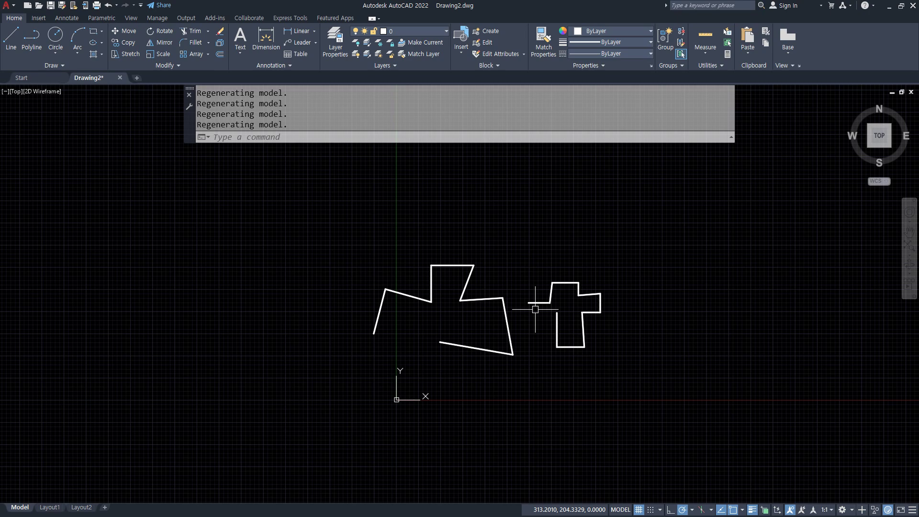
{"action": "mouse_move", "coordinate": [535, 309]}
{"action": "middle_mouse_down"}
{"action": "mouse_move", "coordinate": [466, 340]}
{"action": "mouse_move", "coordinate": [460, 263]}
{"action": "mouse_move", "coordinate": [585, 256]}
{"action": "mouse_move", "coordinate": [595, 449]}
{"action": "mouse_move", "coordinate": [293, 263]}
{"action": "mouse_move", "coordinate": [574, 228]}
{"action": "mouse_move", "coordinate": [563, 306]}
{"action": "mouse_move", "coordinate": [681, 352]}
{"action": "mouse_move", "coordinate": [541, 284]}
{"action": "mouse_move", "coordinate": [476, 314]}
{"action": "mouse_move", "coordinate": [292, 254]}
{"action": "mouse_move", "coordinate": [550, 324]}
{"action": "mouse_move", "coordinate": [458, 293]}
{"action": "middle_mouse_up"}
{"action": "scroll", "coordinate": [471, 297], "scroll_direction": "up", "scroll_amount": 6}
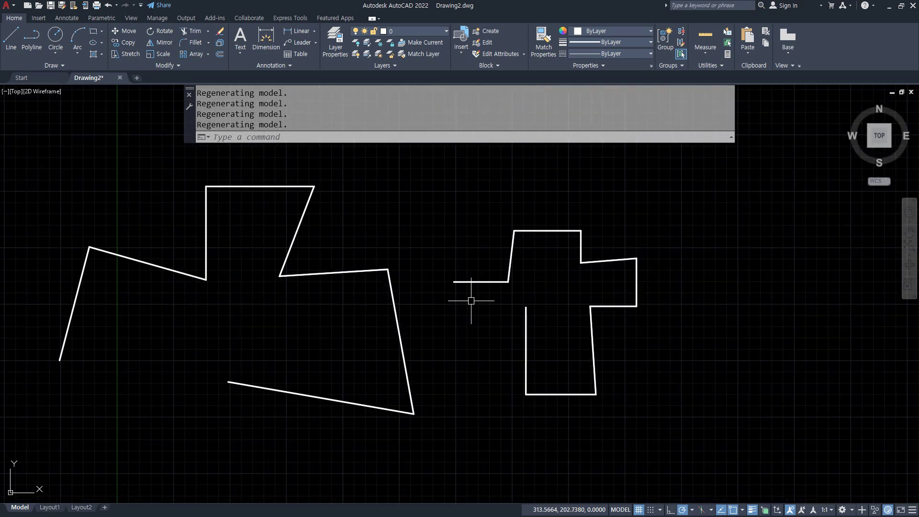
{"action": "middle_click_drag", "start_coordinate": [405, 307], "coordinate": [488, 315]}
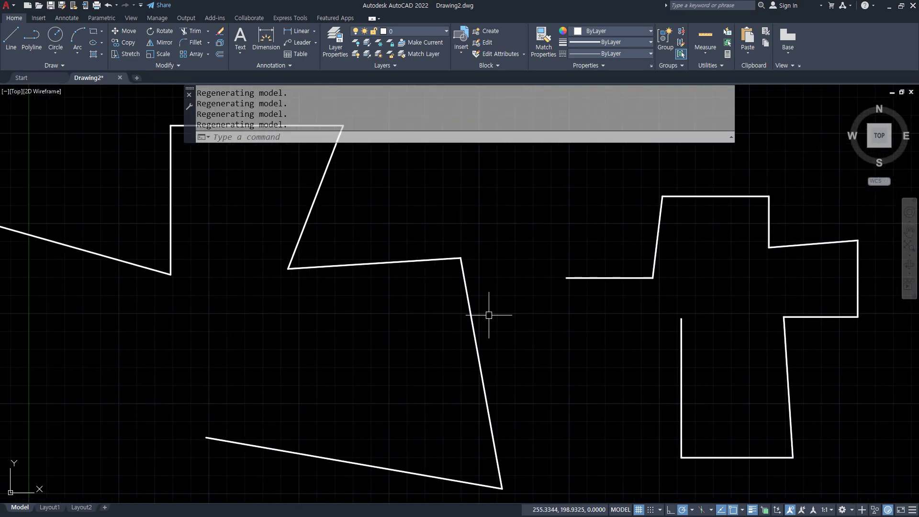
{"action": "middle_click_drag", "start_coordinate": [616, 303], "coordinate": [107, 270]}
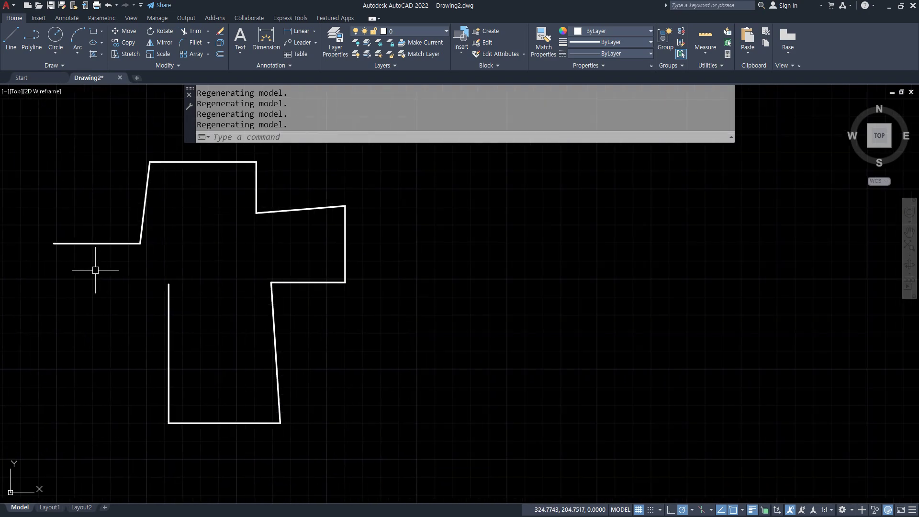
{"action": "mouse_move", "coordinate": [49, 267]}
{"action": "middle_mouse_down"}
{"action": "mouse_move", "coordinate": [712, 365]}
{"action": "mouse_move", "coordinate": [814, 330]}
{"action": "middle_mouse_up"}
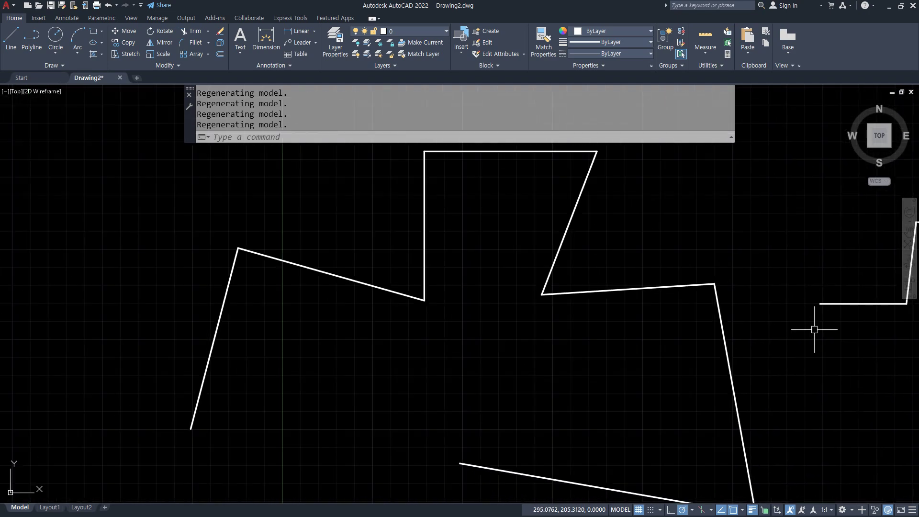
{"action": "scroll", "coordinate": [814, 329], "scroll_direction": "down", "scroll_amount": 4}
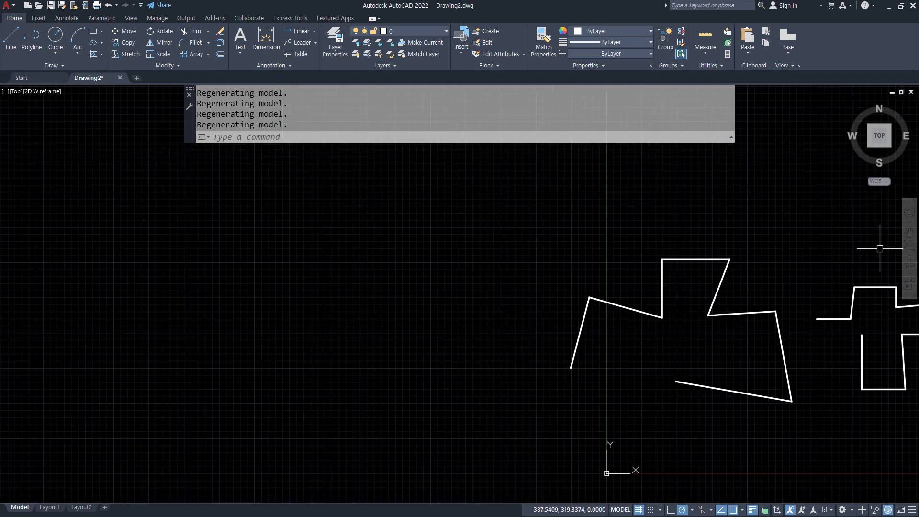
{"action": "scroll", "coordinate": [748, 328], "scroll_direction": "up", "scroll_amount": 2}
{"action": "scroll", "coordinate": [748, 328], "scroll_direction": "down", "scroll_amount": 2}
{"action": "mouse_move", "coordinate": [748, 328]}
{"action": "middle_mouse_down"}
{"action": "mouse_move", "coordinate": [337, 310]}
{"action": "mouse_move", "coordinate": [113, 277]}
{"action": "mouse_move", "coordinate": [814, 352]}
{"action": "mouse_move", "coordinate": [191, 275]}
{"action": "mouse_move", "coordinate": [39, 242]}
{"action": "mouse_move", "coordinate": [453, 313]}
{"action": "middle_mouse_up"}
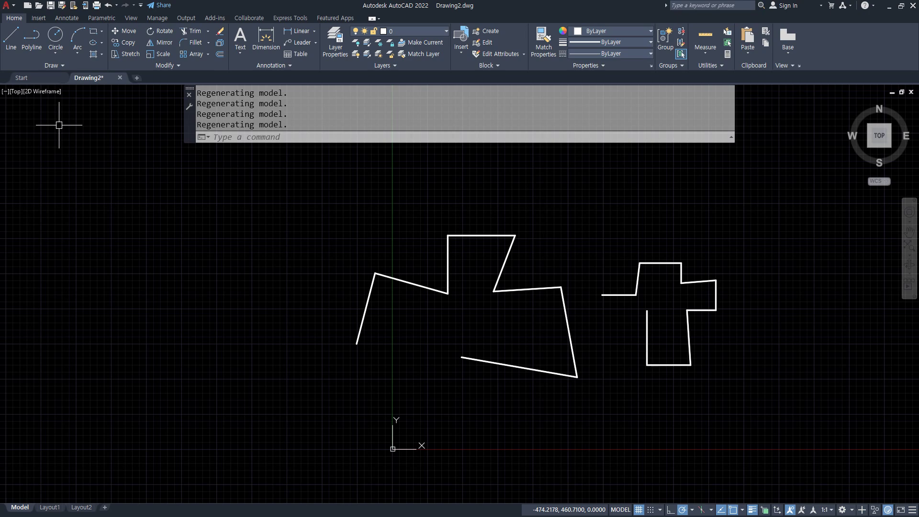
Switch to Notepad and append "마우스 휠 돌리기" to the Zoom note and "마우스 휠 드래그" to the Pan note
{"action": "key", "text": "alt+Tab"}
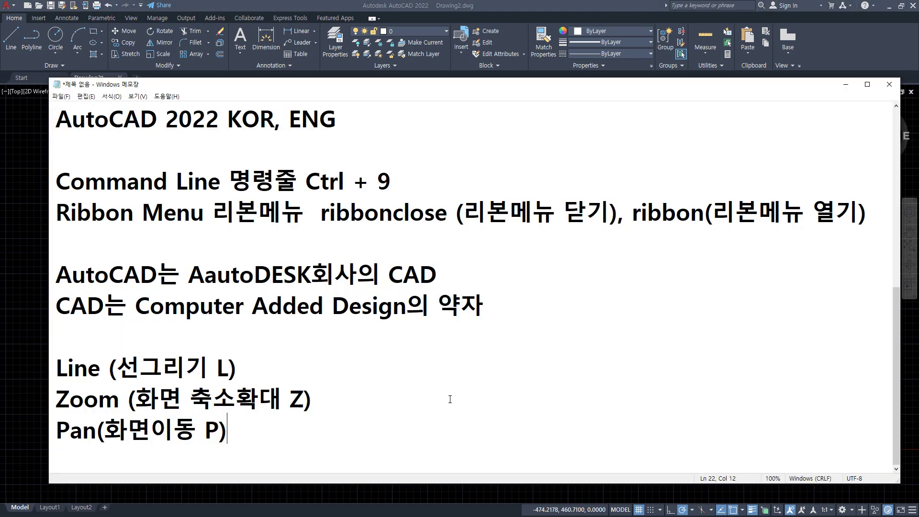
{"action": "left_click", "coordinate": [368, 409]}
{"action": "type", "text": "마웃스 휠 도"}
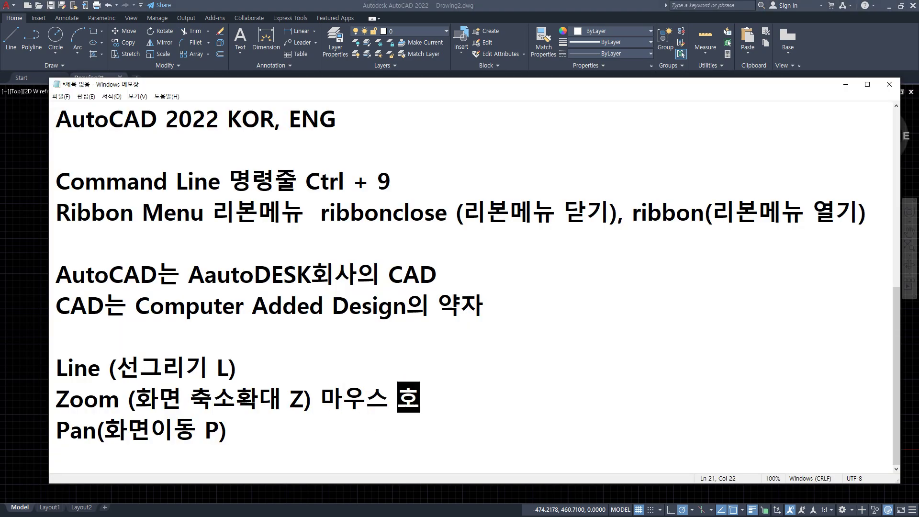
{"action": "type", "text": "ㄹ리기"}
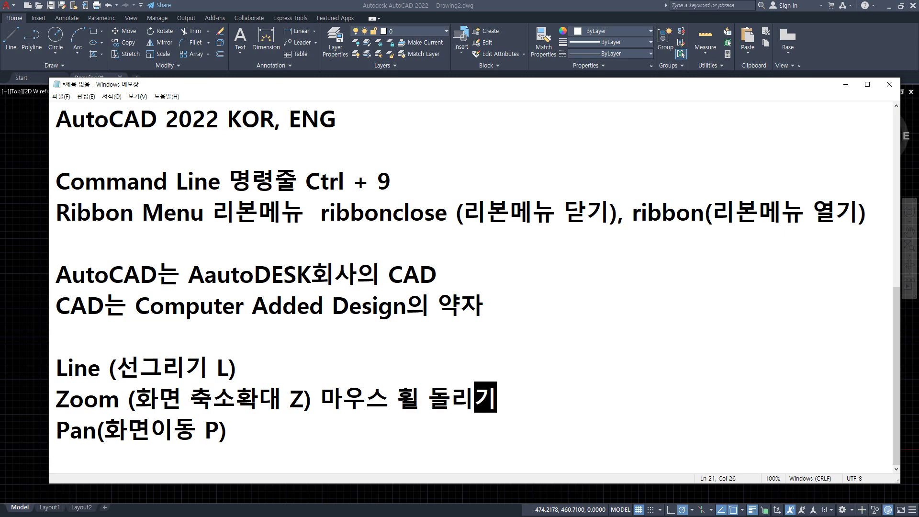
{"action": "key", "text": "Down"}
{"action": "type", "text": "ㅁㅏ우스 휠"}
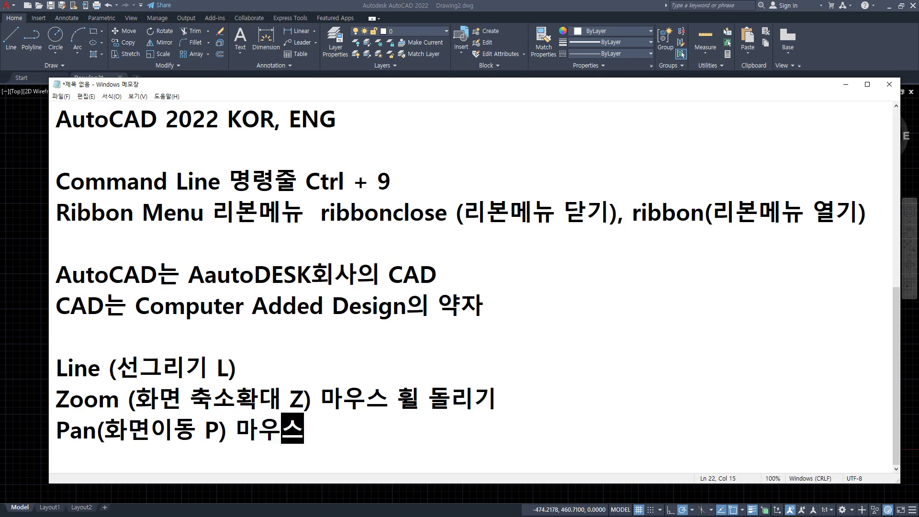
{"action": "type", "text": " 드래그"}
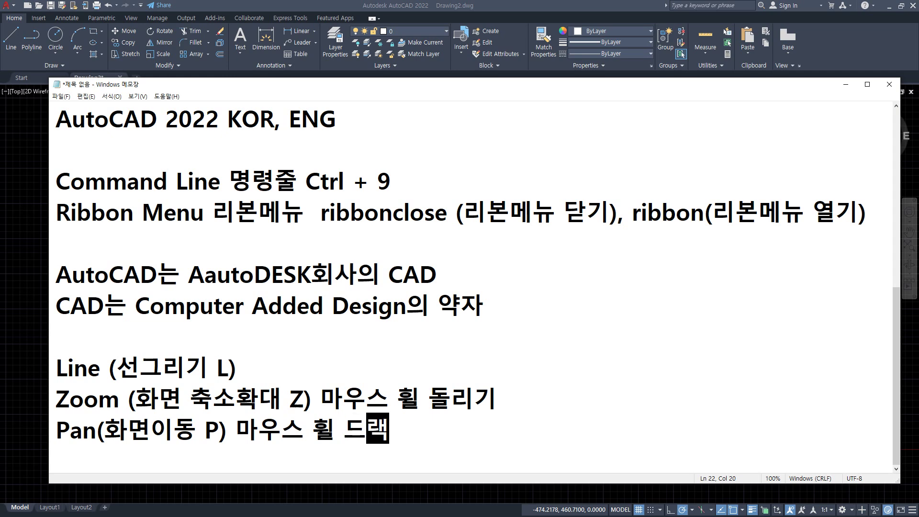
Insert a new line reading "Zoom Extent" between the Zoom and Pan notes
{"action": "key", "text": "Up"}
{"action": "key", "text": "End"}
{"action": "key", "text": "Return"}
{"action": "type", "text": "Zom"}
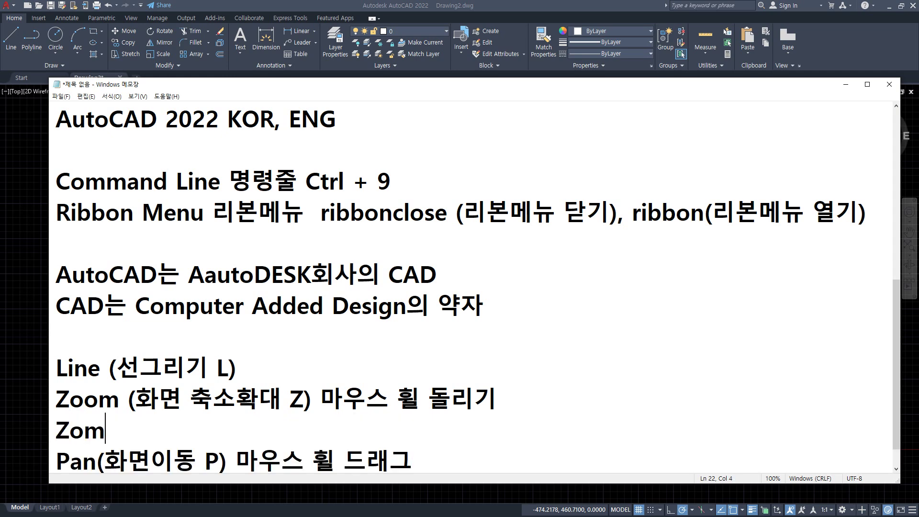
{"action": "key", "text": "BackSpace"}
{"action": "type", "text": "om Ext"}
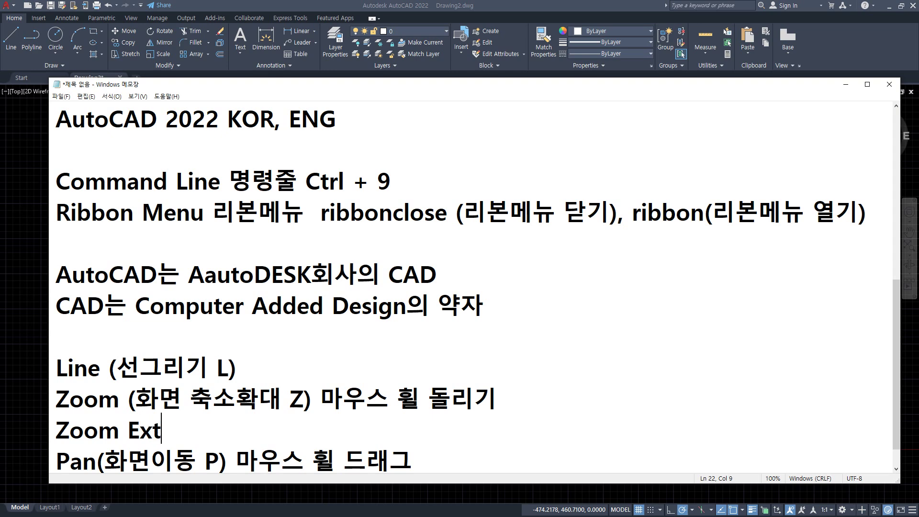
{"action": "key", "text": "BackSpace"}
{"action": "type", "text": "tent"}
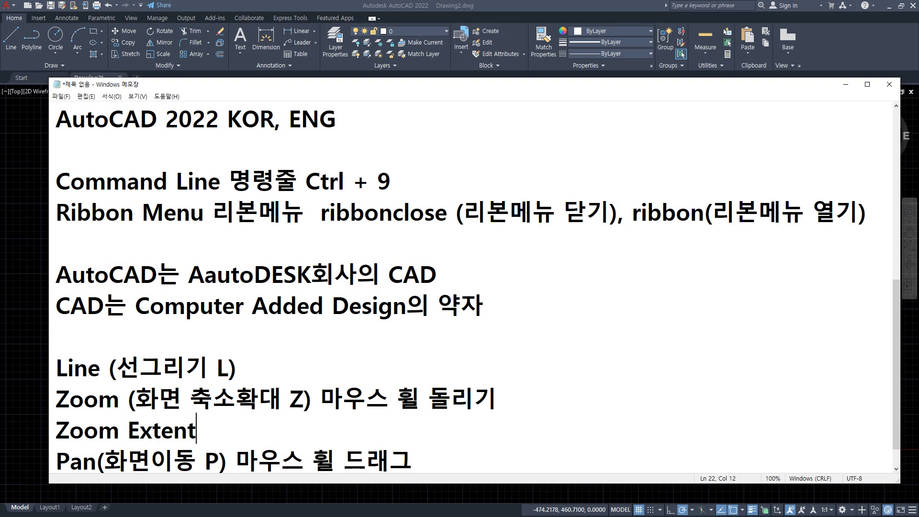
Complete the Zoom Extent note with the explanation "(화면 맞춤 마우스 휠 더블클릭)"
{"action": "type", "text": " (ㅎ화면 "}
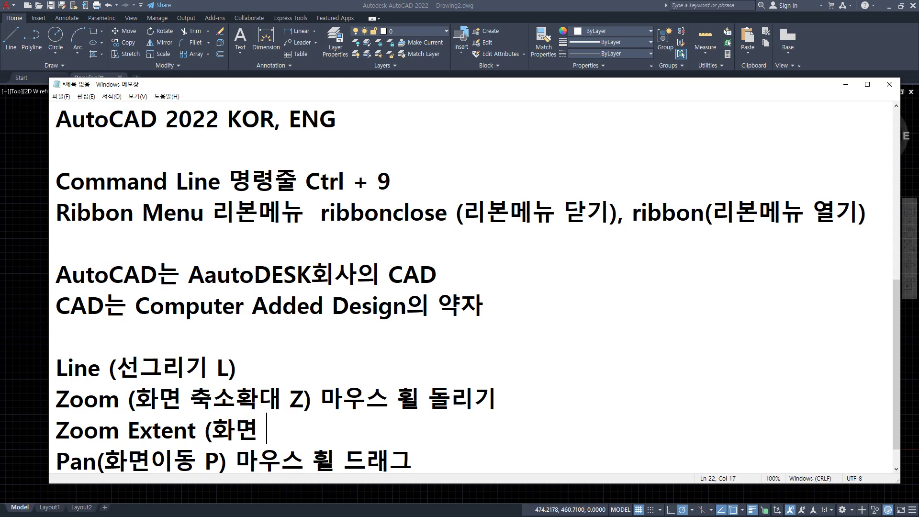
{"action": "type", "text": "맞춤("}
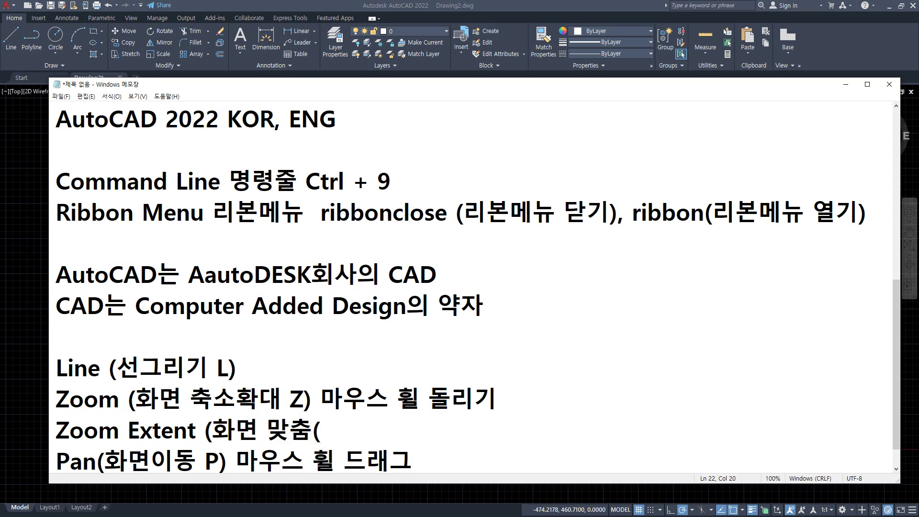
{"action": "key", "text": "BackSpace"}
{"action": "type", "text": "ㅇ"}
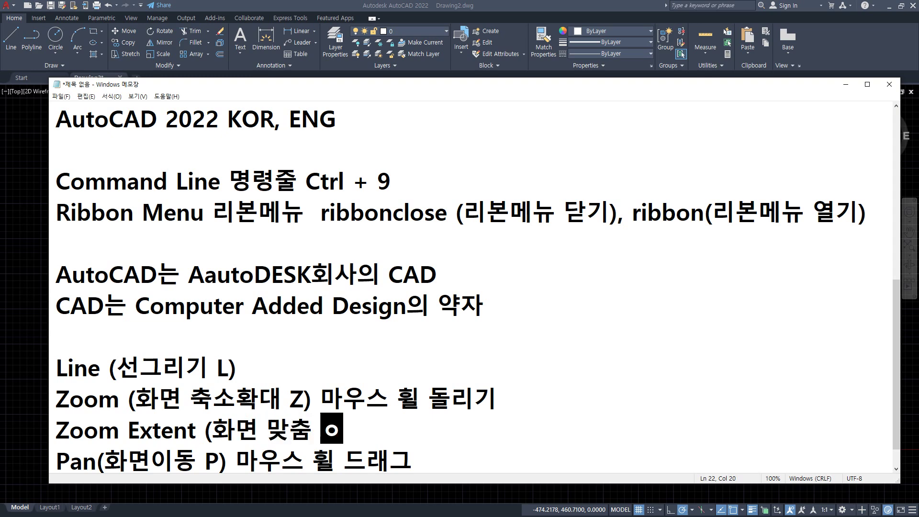
{"action": "key", "text": "BackSpace"}
{"action": "type", "text": "망우스 "}
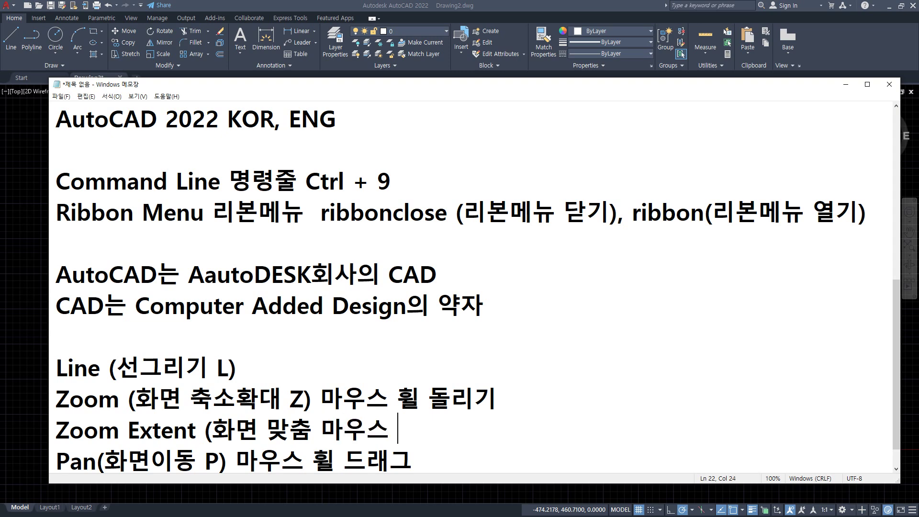
{"action": "type", "text": "휠 더블ㄹ"}
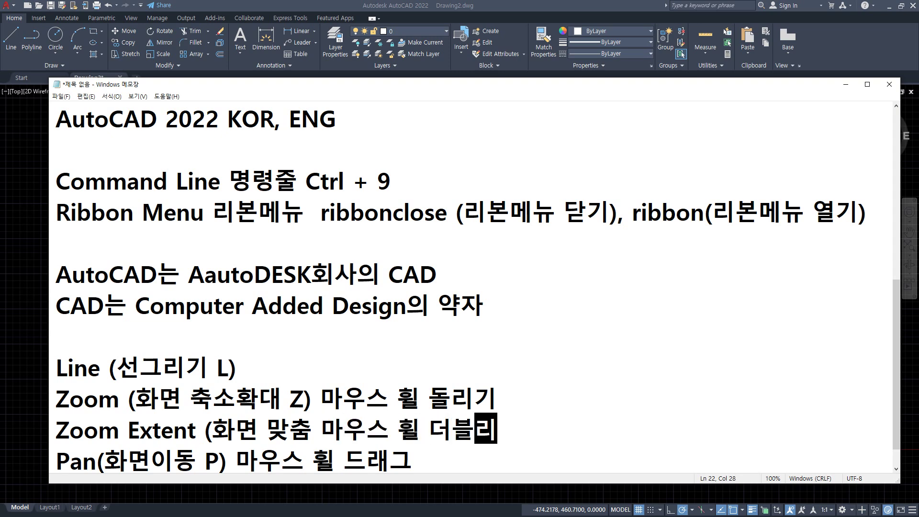
{"action": "key", "text": "BackSpace"}
{"action": "type", "text": "ㄱ"}
{"action": "type", "text": "클릭)"}
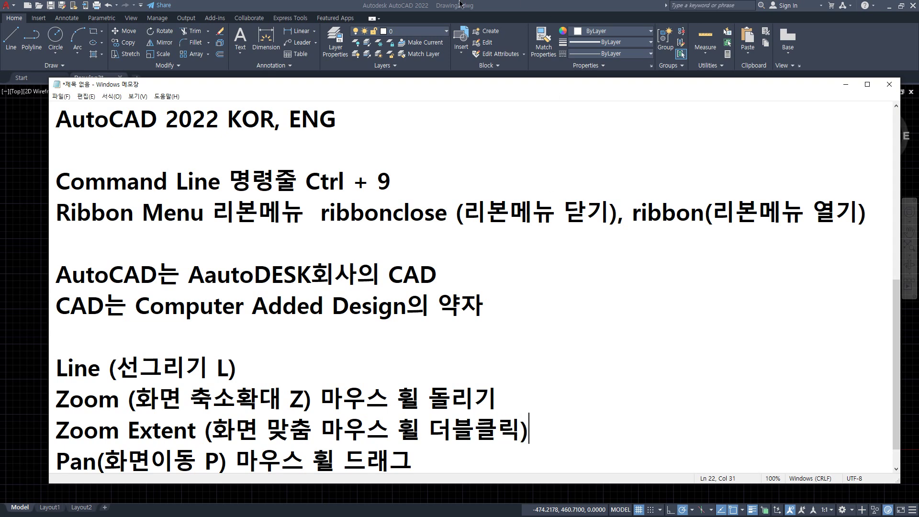
Switch to AutoCAD and demonstrate Zoom Extents, fitting both line chains to the view after zooming far out
{"action": "key", "text": "alt+Tab"}
{"action": "scroll", "coordinate": [458, 438], "scroll_direction": "down", "scroll_amount": 2}
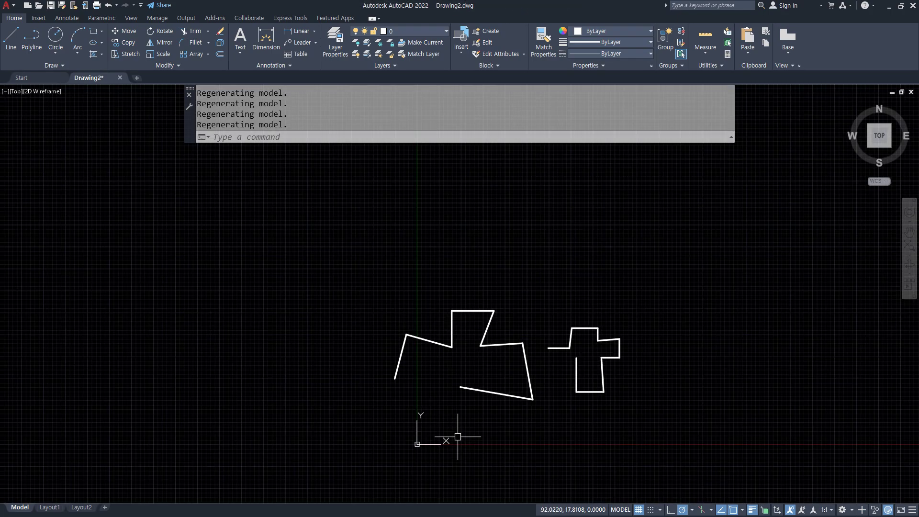
{"action": "type", "text": "ZOOM"}
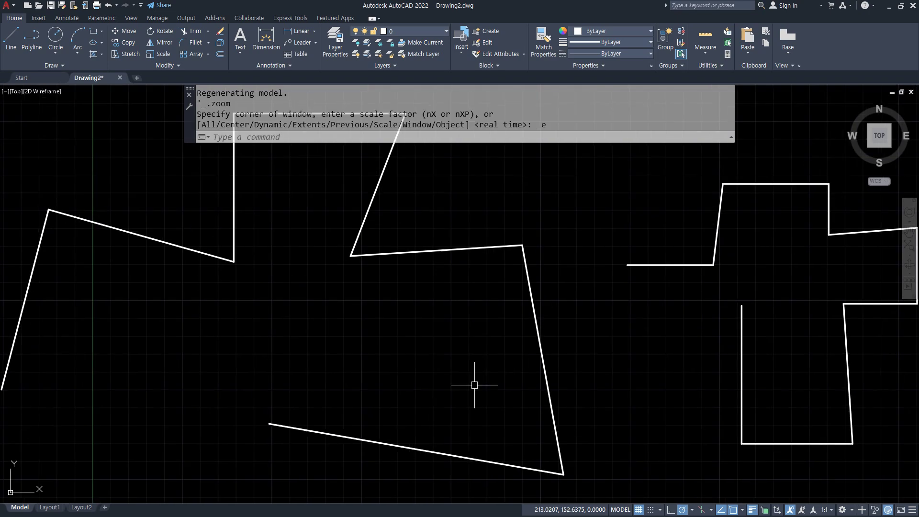
{"action": "scroll", "coordinate": [474, 384], "scroll_direction": "down", "scroll_amount": 10}
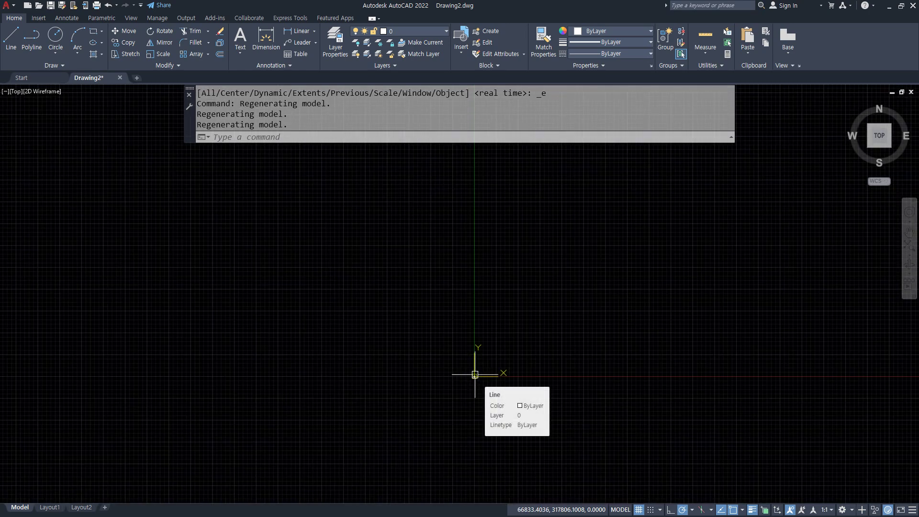
{"action": "middle_click", "coordinate": [474, 375]}
{"action": "middle_click", "coordinate": [474, 374]}
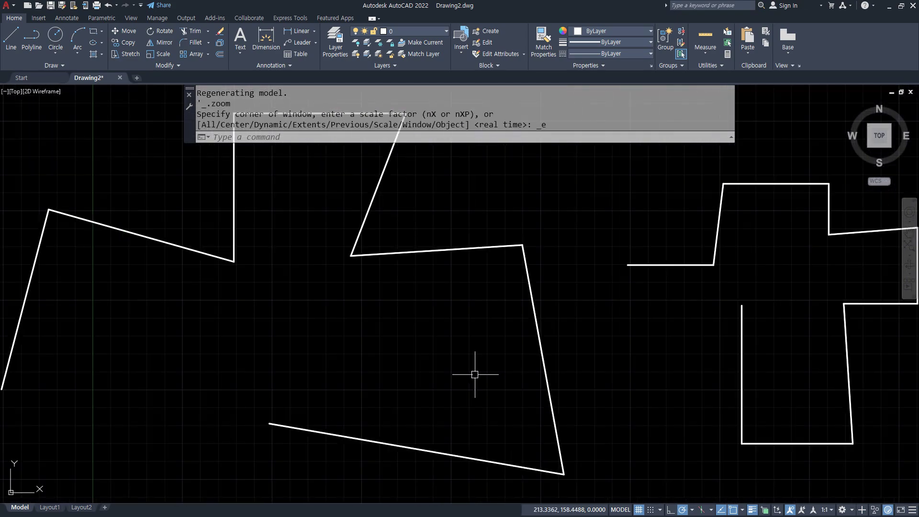
Repeat the Zoom Extents demonstration twice more, zooming out from the line chains before each fit
{"action": "scroll", "coordinate": [474, 374], "scroll_direction": "down", "scroll_amount": 10}
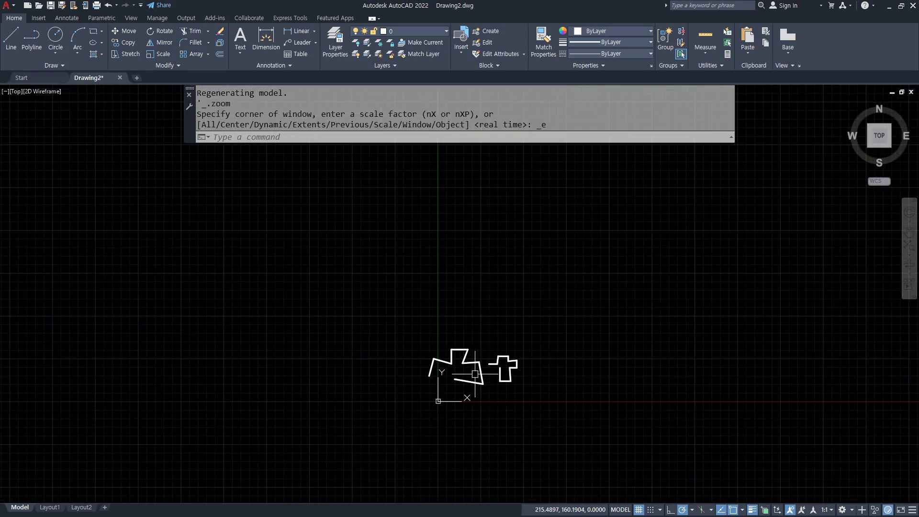
{"action": "middle_click", "coordinate": [366, 394]}
{"action": "middle_click", "coordinate": [366, 394]}
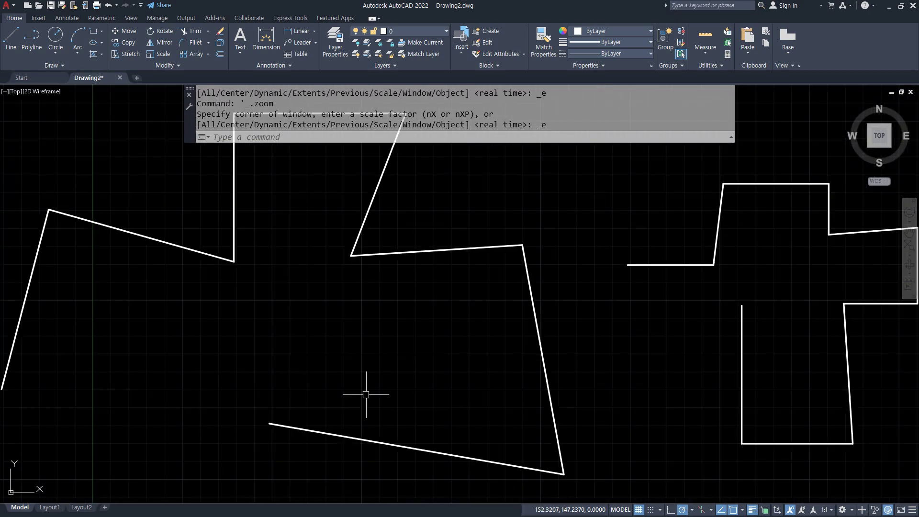
{"action": "scroll", "coordinate": [366, 395], "scroll_direction": "down", "scroll_amount": 8}
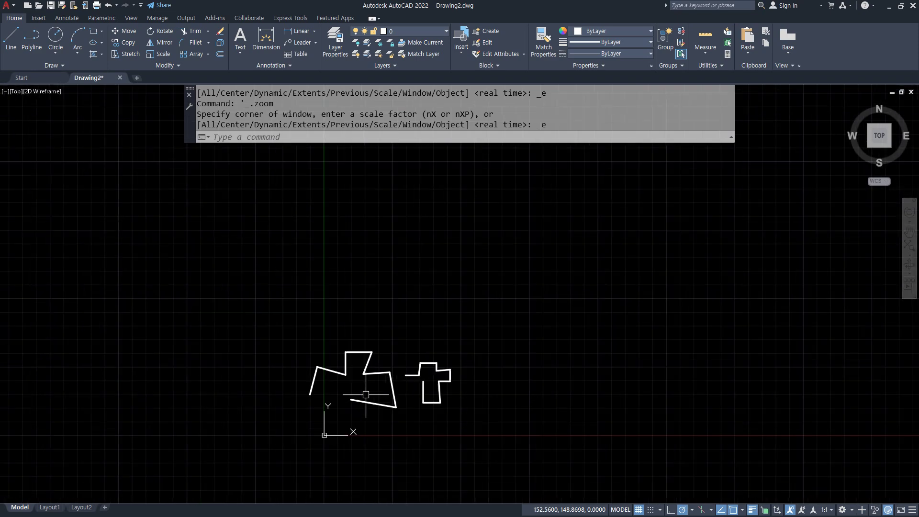
{"action": "middle_click", "coordinate": [366, 395]}
{"action": "middle_click", "coordinate": [365, 394]}
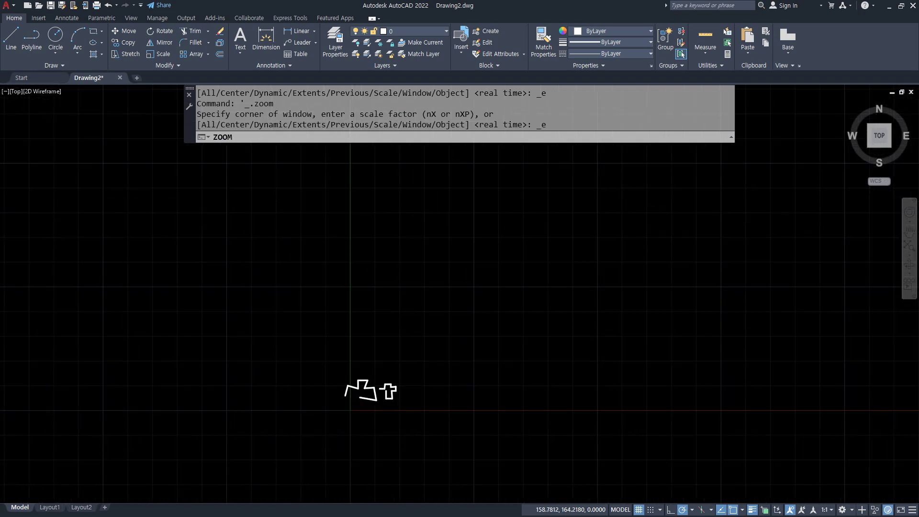
Select the leftmost slanted segment of the larger line chain and show its grips up close
{"action": "scroll", "coordinate": [357, 396], "scroll_direction": "down", "scroll_amount": 4}
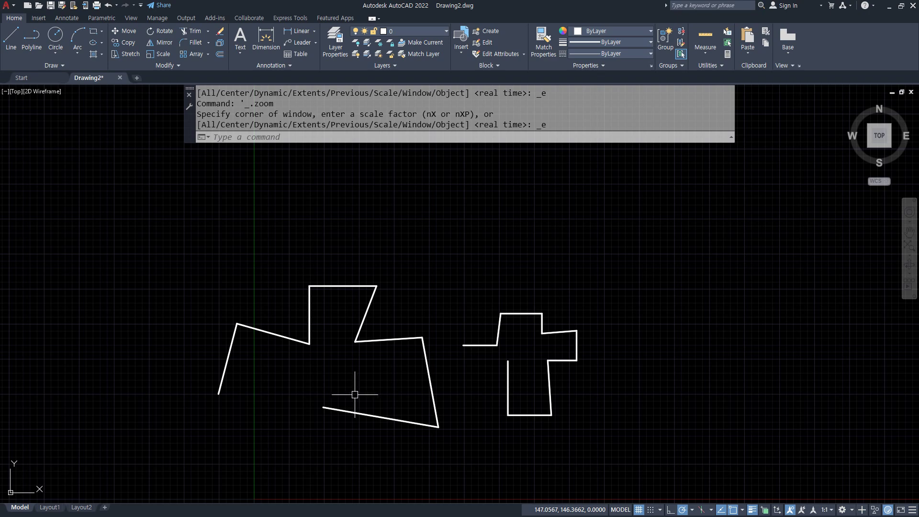
{"action": "left_click", "coordinate": [224, 367]}
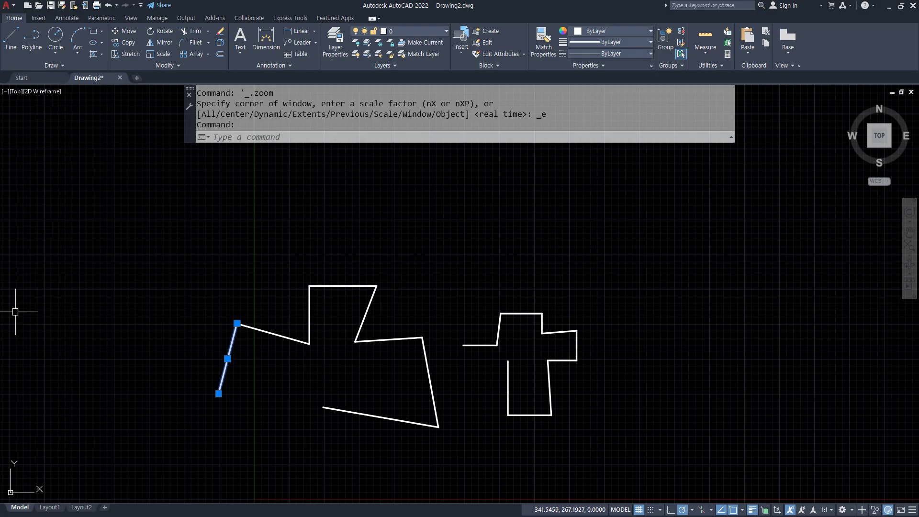
{"action": "scroll", "coordinate": [133, 401], "scroll_direction": "up", "scroll_amount": 4}
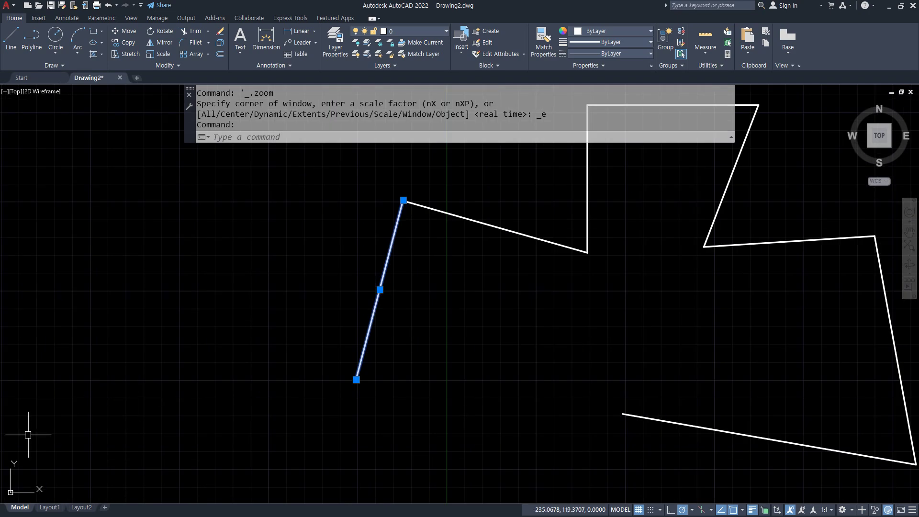
Switch to Notepad and add the note "grip (손잡이)" below the Pan line, separated by a blank line
{"action": "key", "text": "alt+Tab"}
{"action": "key", "text": "Return"}
{"action": "key", "text": "Return"}
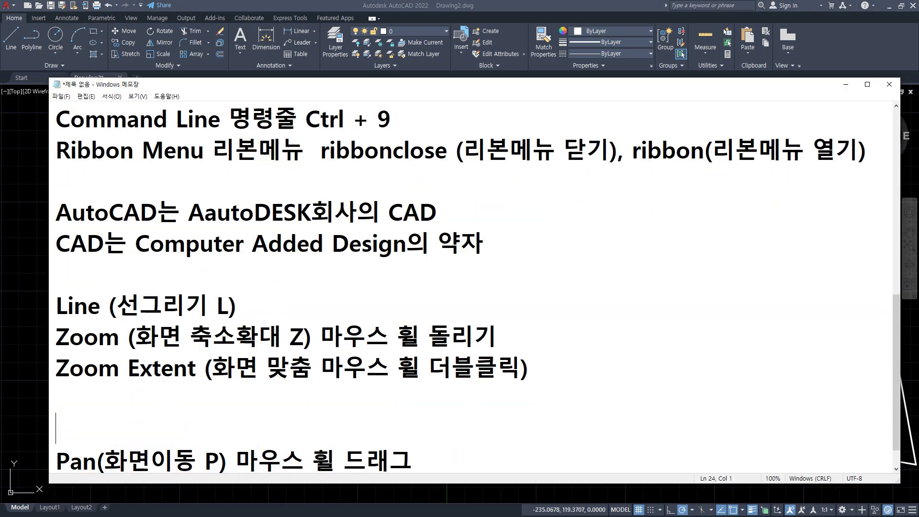
{"action": "key", "text": "BackSpace"}
{"action": "key", "text": "BackSpace"}
{"action": "key", "text": "Down"}
{"action": "key", "text": "Return"}
{"action": "key", "text": "Return"}
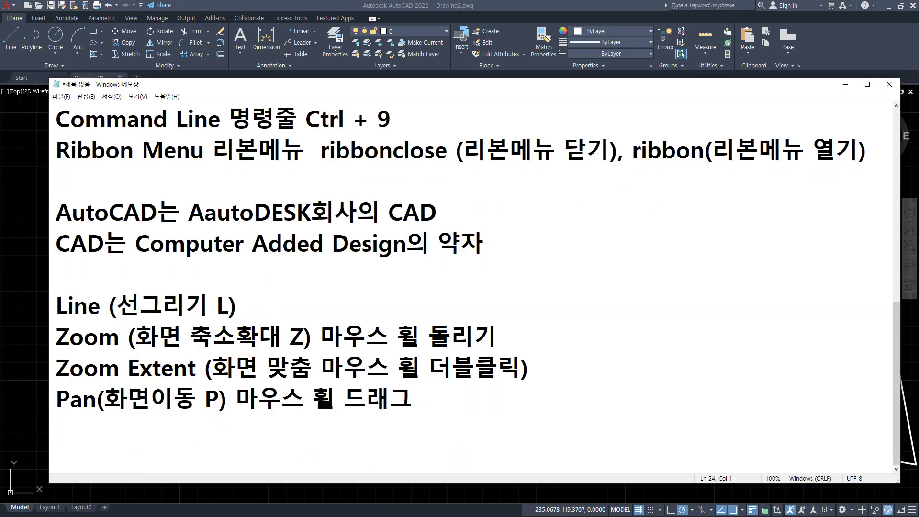
{"action": "type", "text": "grip"}
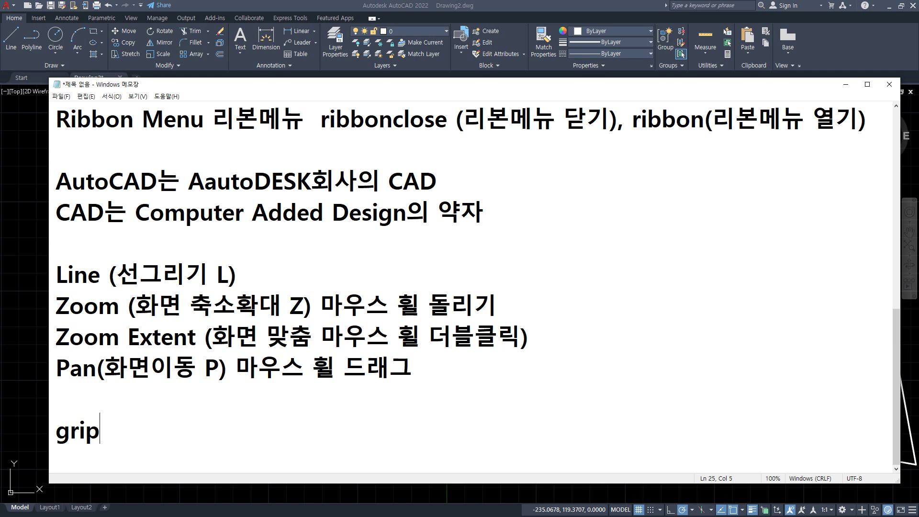
{"action": "type", "text": " (손잡이"}
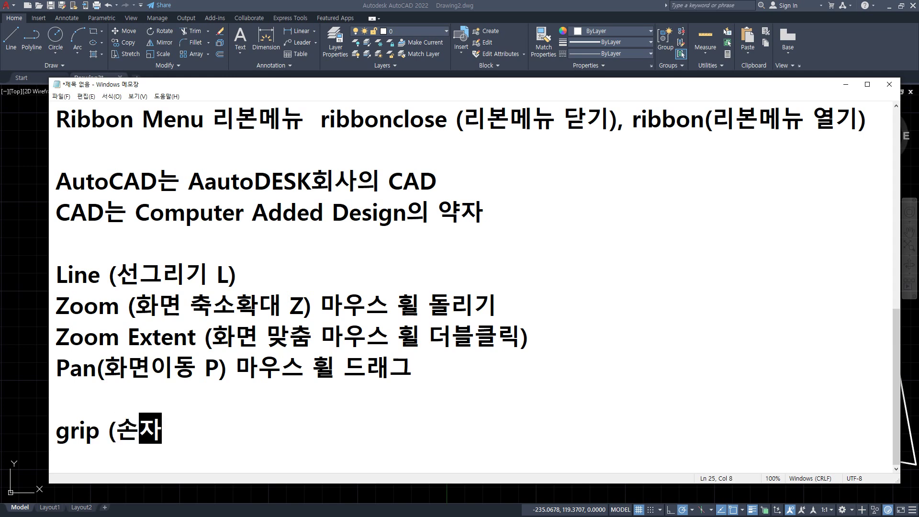
{"action": "type", "text": ")"}
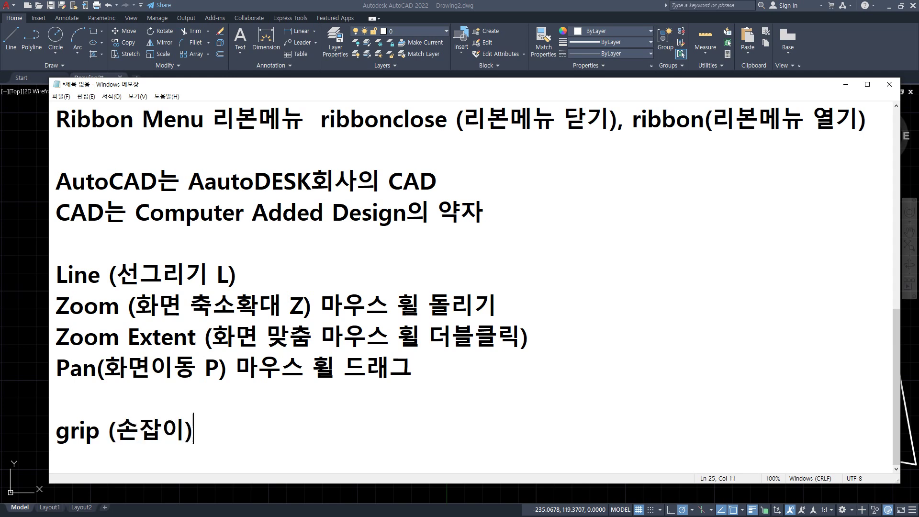
Switch to AutoCAD and erase the selected slanted segment and the smaller chain's open-ended vertical segment
{"action": "left_click", "coordinate": [374, 4]}
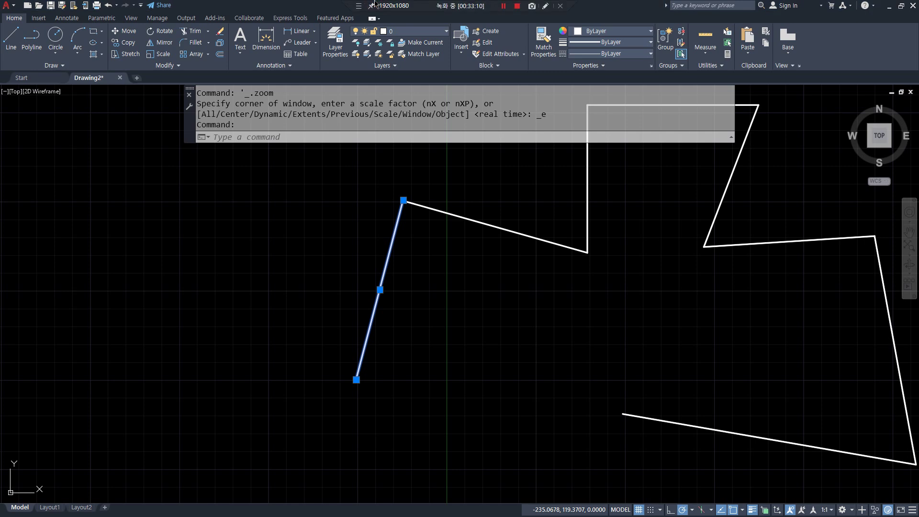
{"action": "key", "text": "Delete"}
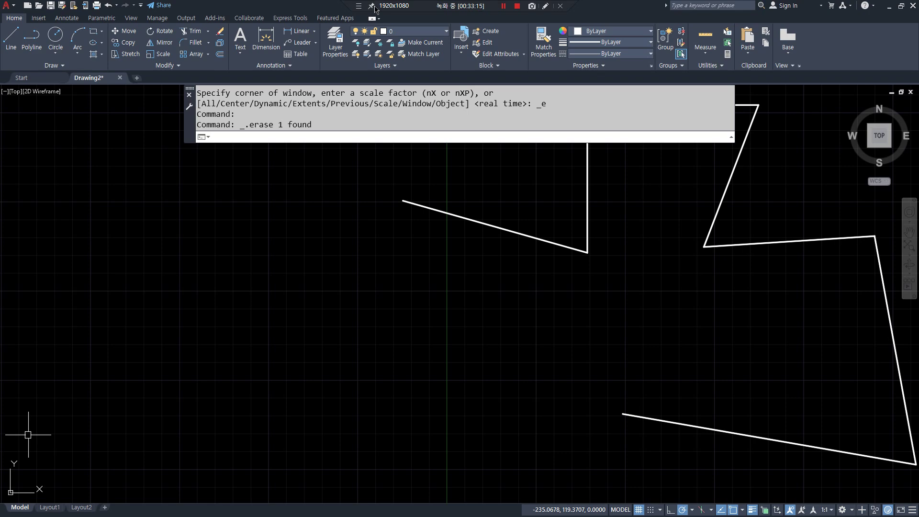
{"action": "scroll", "coordinate": [343, 195], "scroll_direction": "down", "scroll_amount": 2}
{"action": "mouse_move", "coordinate": [343, 246]}
{"action": "middle_mouse_down"}
{"action": "mouse_move", "coordinate": [310, 351]}
{"action": "mouse_move", "coordinate": [245, 393]}
{"action": "middle_mouse_up"}
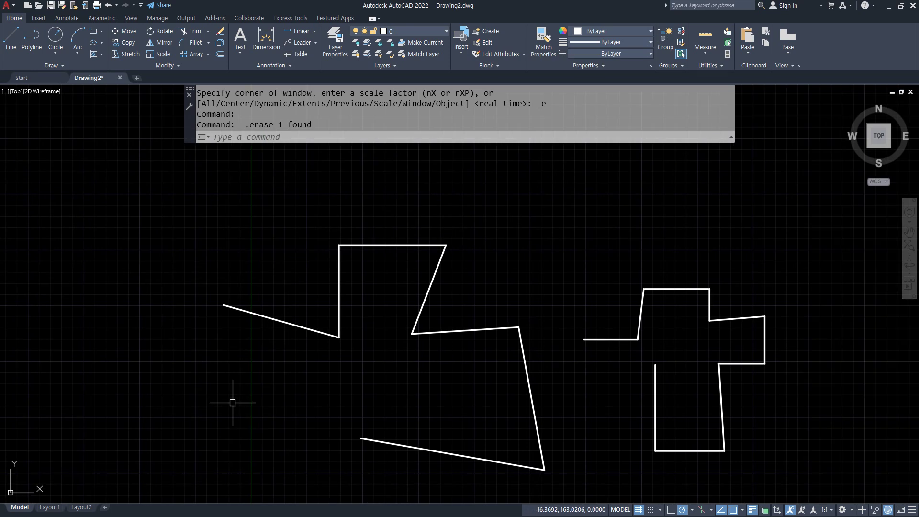
{"action": "left_click", "coordinate": [654, 381]}
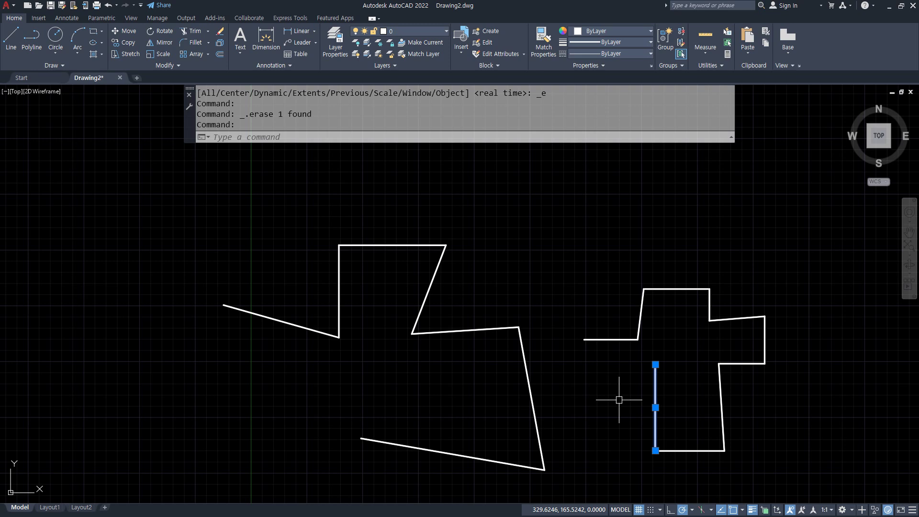
{"action": "key", "text": "Delete"}
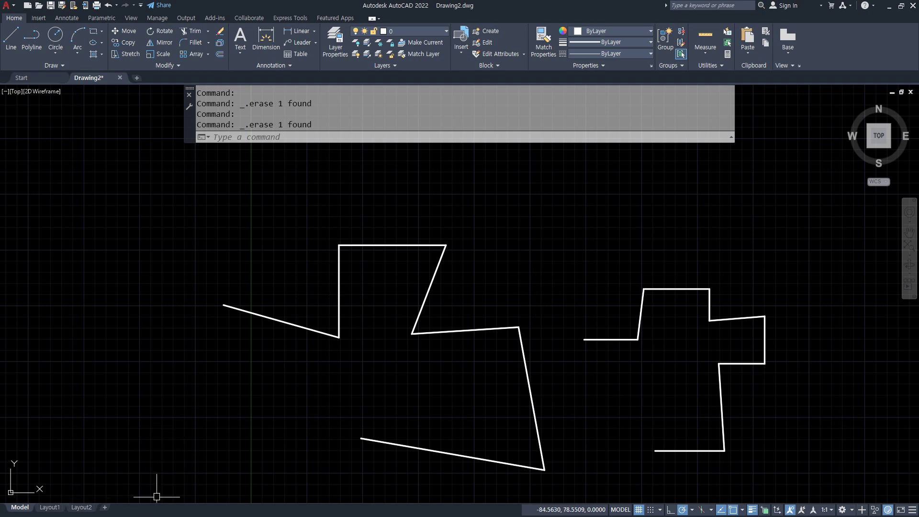
Switch to Notepad and add the lines "포함선택( Cross select)" and "걸침석택" below the grip note
{"action": "key", "text": "alt+Tab"}
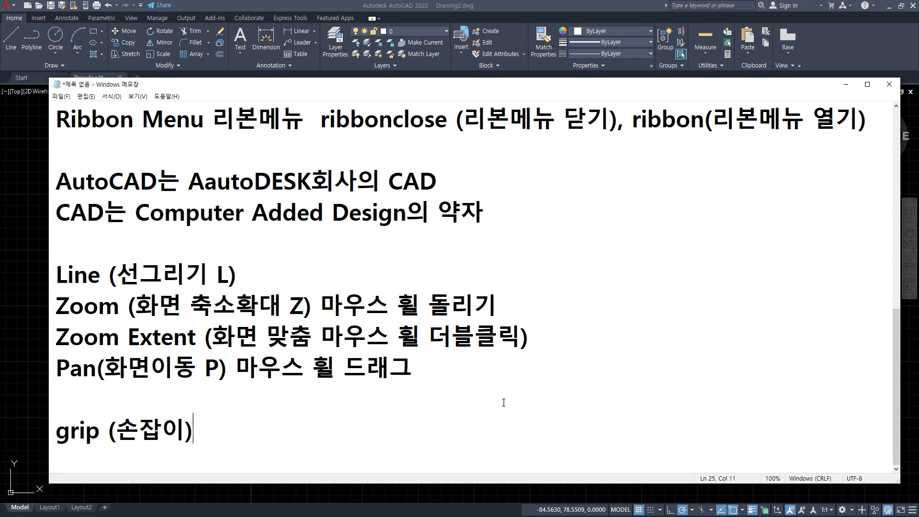
{"action": "key", "text": "Return"}
{"action": "key", "text": "Return"}
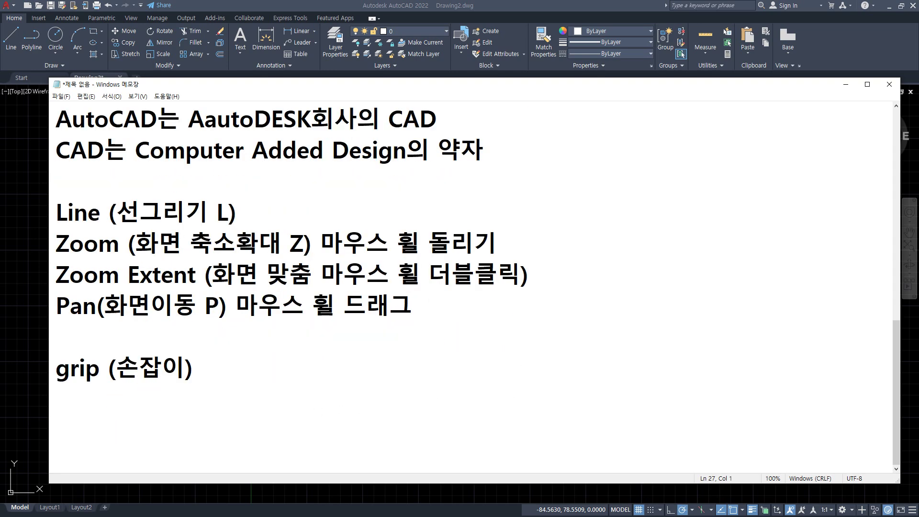
{"action": "type", "text": "포함선택"}
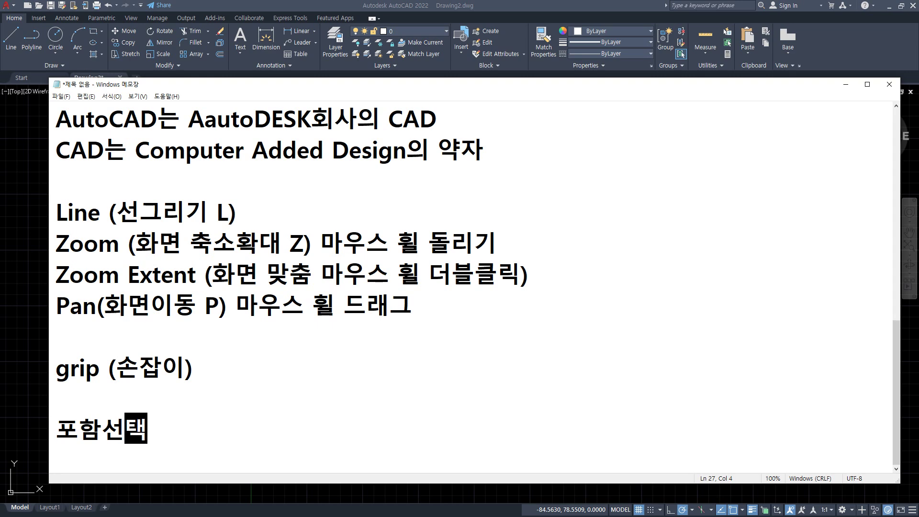
{"action": "type", "text": "( Cros"}
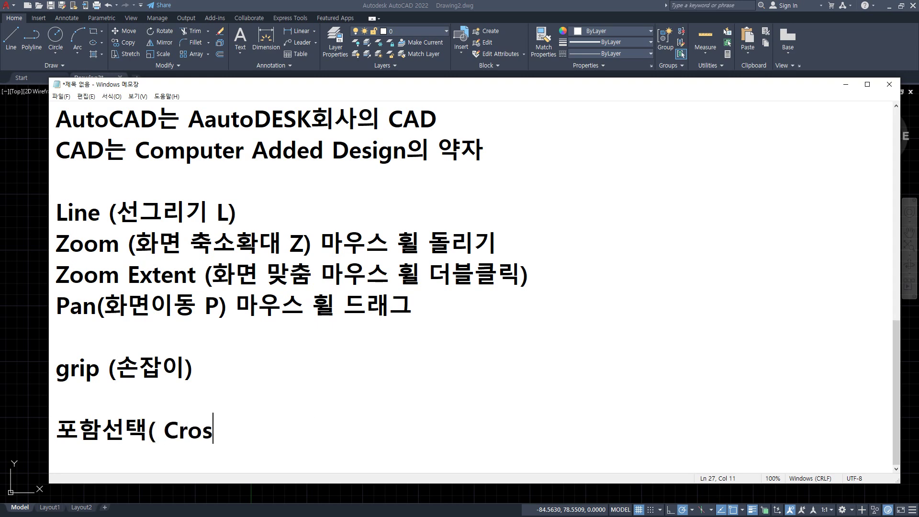
{"action": "type", "text": "s select"}
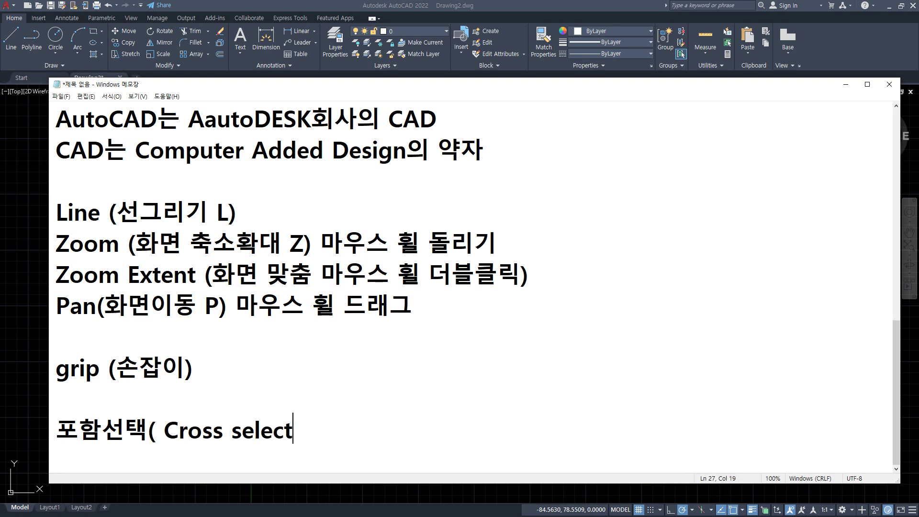
{"action": "type", "text": ")"}
{"action": "key", "text": "Return"}
{"action": "type", "text": "걸치"}
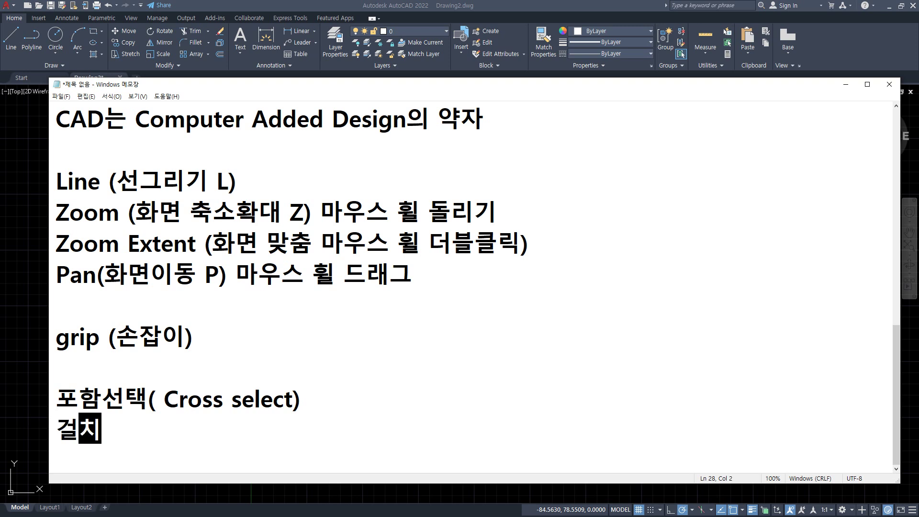
{"action": "type", "text": "ㅁ석택"}
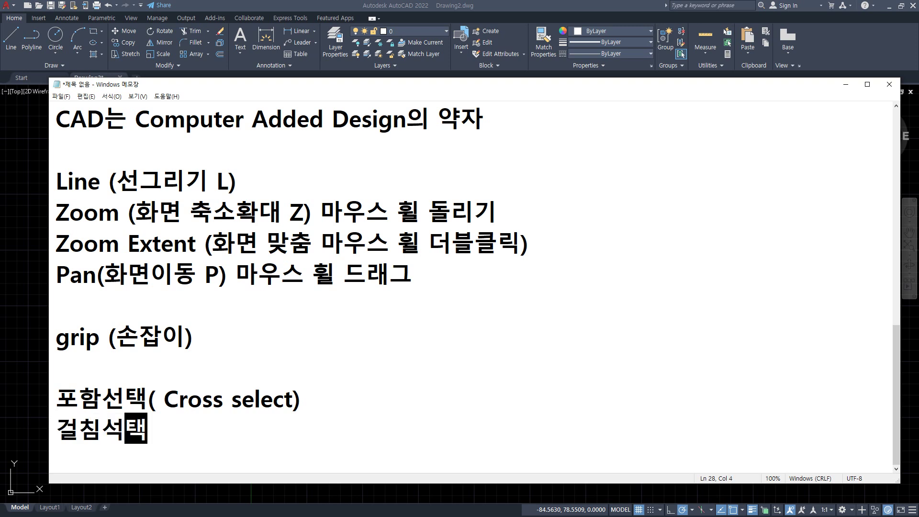
Replace "Cross" with "win" in the 포함선택 note and remove the space after its opening bracket
{"action": "key", "text": "Up"}
{"action": "key", "text": "Right"}
{"action": "key", "text": "Right"}
{"action": "key", "text": "Delete"}
{"action": "key", "text": "Delete"}
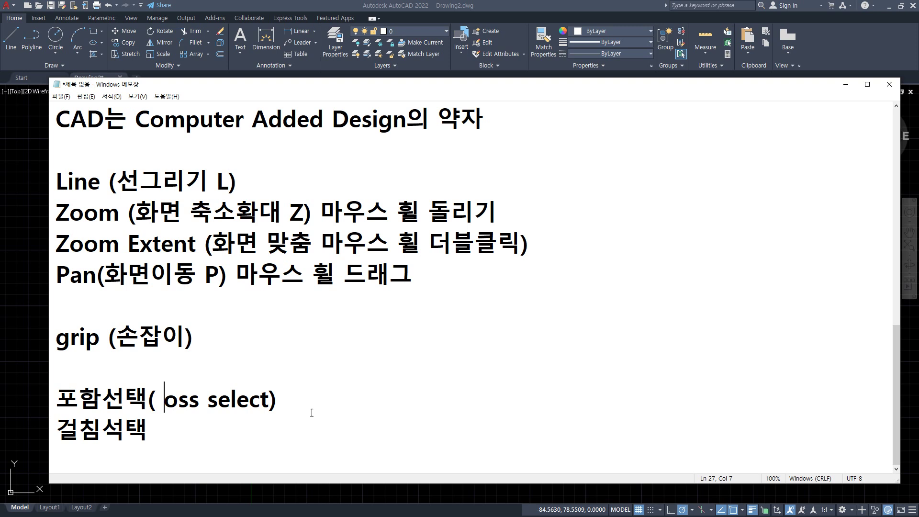
{"action": "key", "text": "Delete"}
{"action": "key", "text": "Delete"}
{"action": "key", "text": "Delete"}
{"action": "key", "text": "BackSpace"}
{"action": "type", "text": "win"}
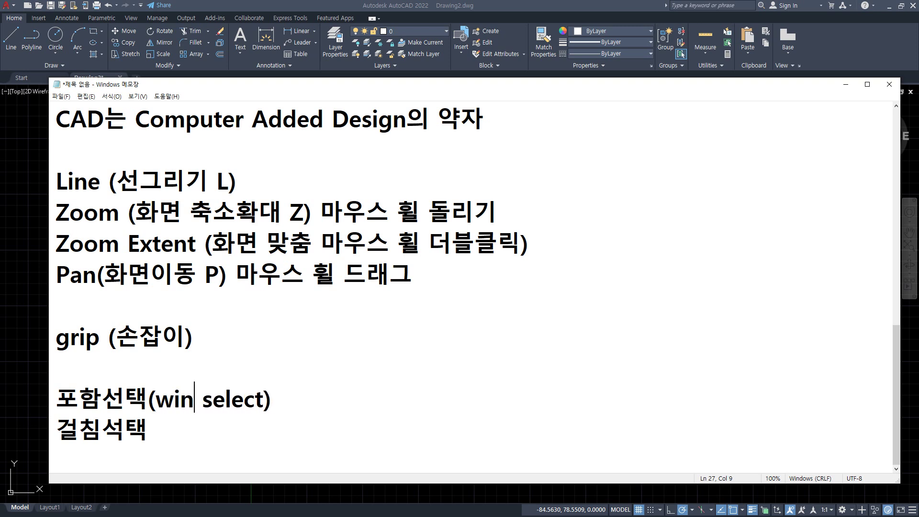
Complete the last two note lines so they read "포함선택(window select)" and "걸침석택(Cross select)"
{"action": "type", "text": "dow"}
{"action": "left_click", "coordinate": [313, 414]}
{"action": "type", "text": "("}
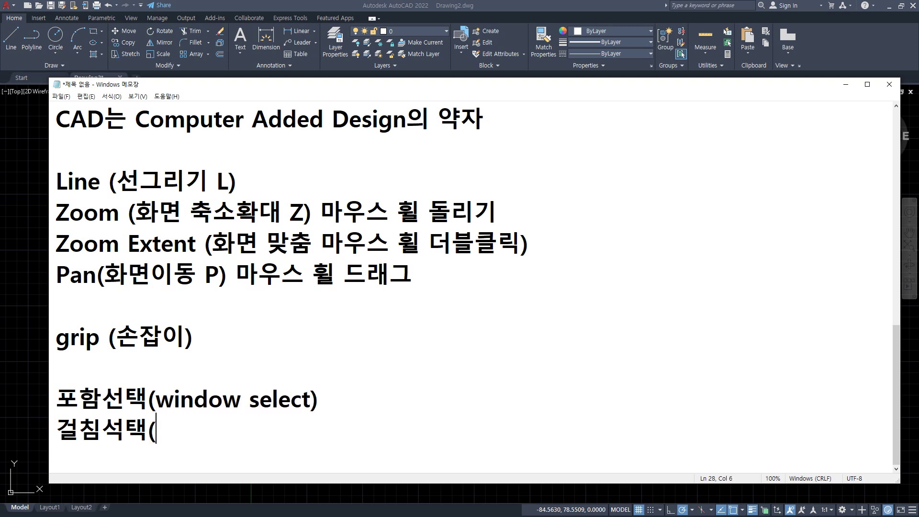
{"action": "type", "text": "Cross "}
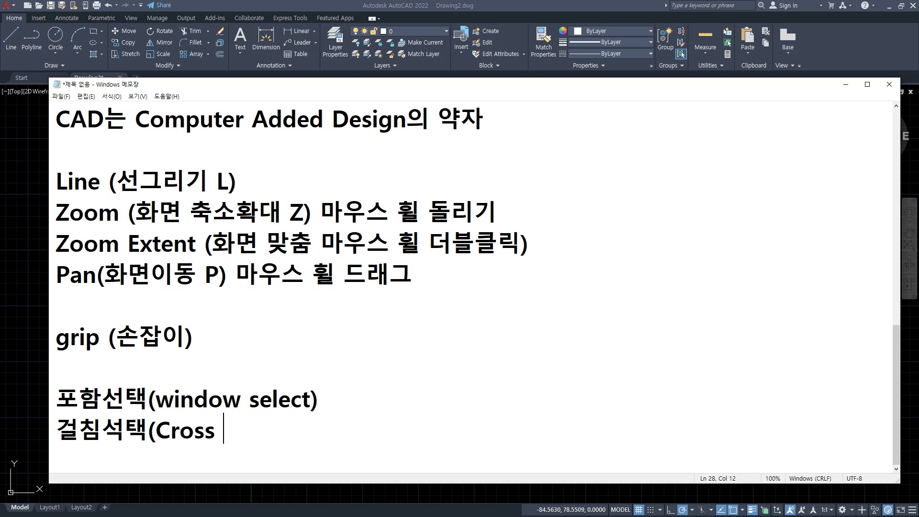
{"action": "type", "text": "select)("}
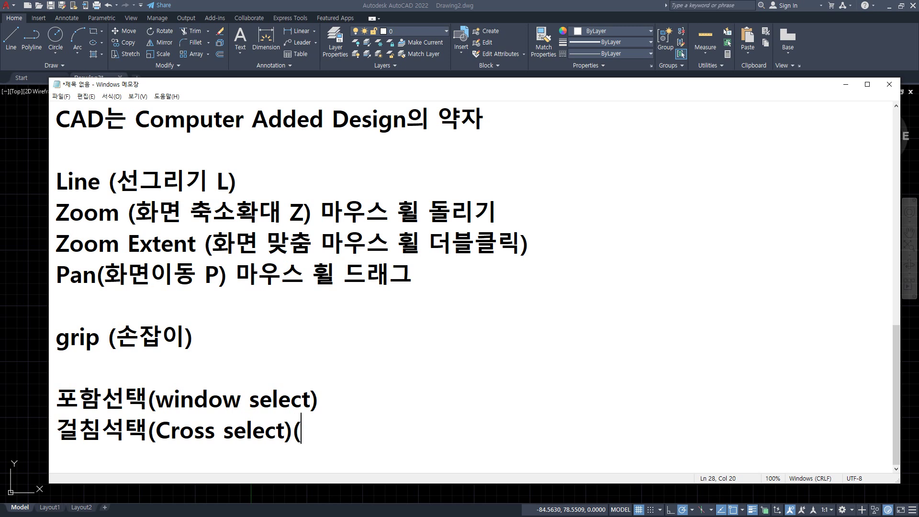
{"action": "key", "text": "BackSpace"}
{"action": "left_click_drag", "start_coordinate": [59, 411], "coordinate": [92, 411]}
{"action": "left_click_drag", "start_coordinate": [168, 413], "coordinate": [284, 412]}
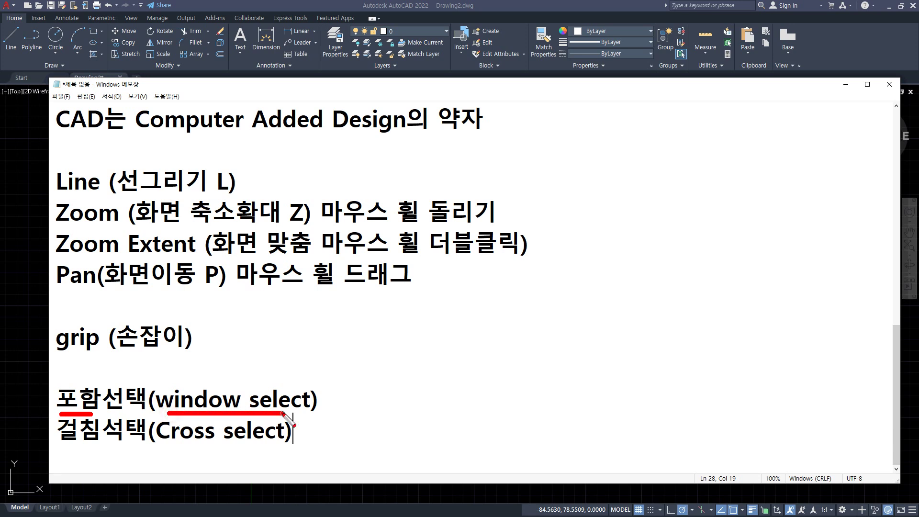
{"action": "left_click_drag", "start_coordinate": [98, 452], "coordinate": [35, 451]}
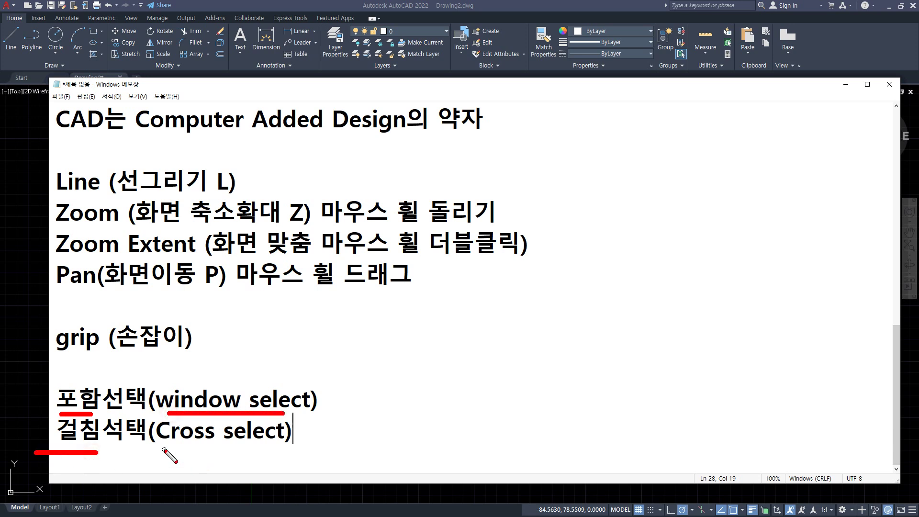
{"action": "left_click_drag", "start_coordinate": [163, 449], "coordinate": [328, 449]}
{"action": "key", "text": "Escape"}
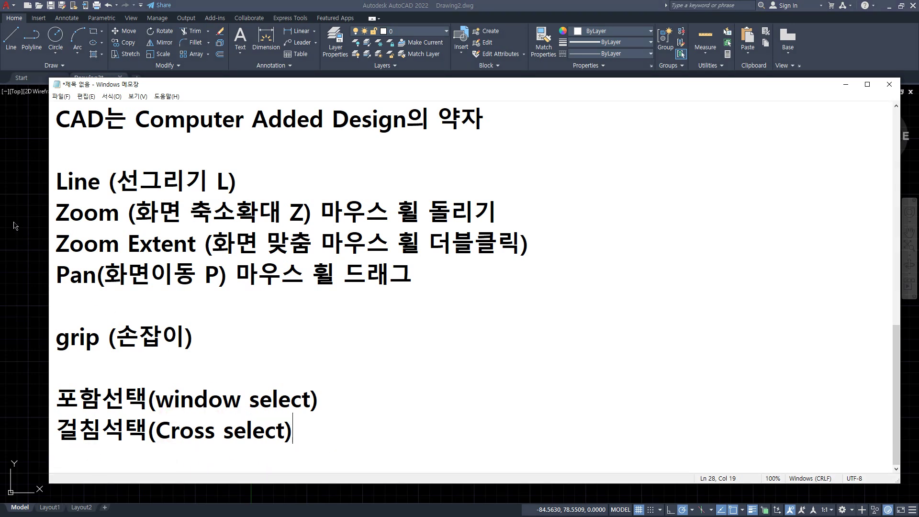
Switch to the AutoCAD drawing, select the smaller stepped outline with an enclosing window selection, and clear the selection
{"action": "left_click", "coordinate": [14, 222]}
{"action": "scroll", "coordinate": [393, 215], "scroll_direction": "down", "scroll_amount": 3}
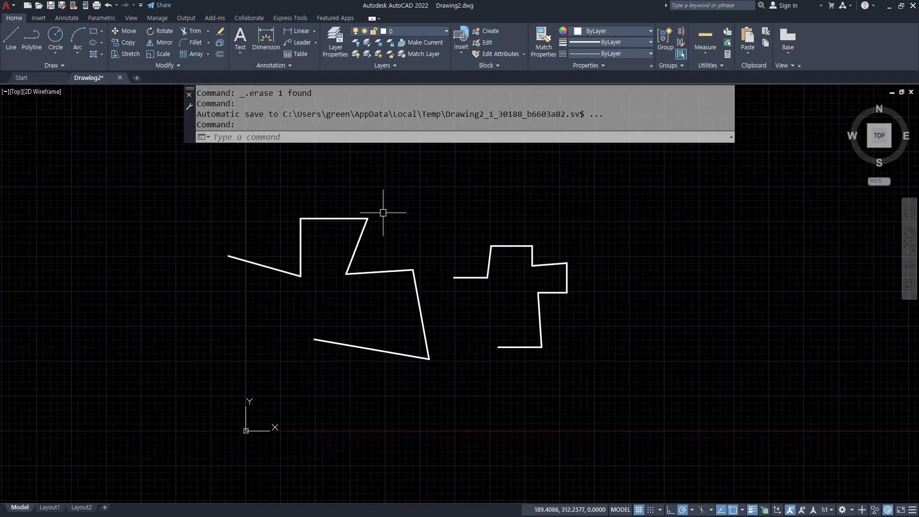
{"action": "left_click", "coordinate": [416, 185]}
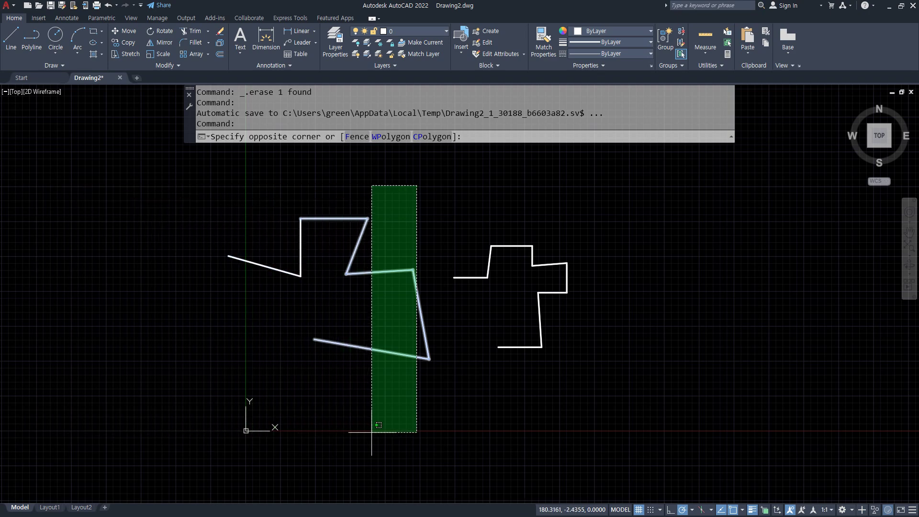
{"action": "left_click", "coordinate": [599, 388]}
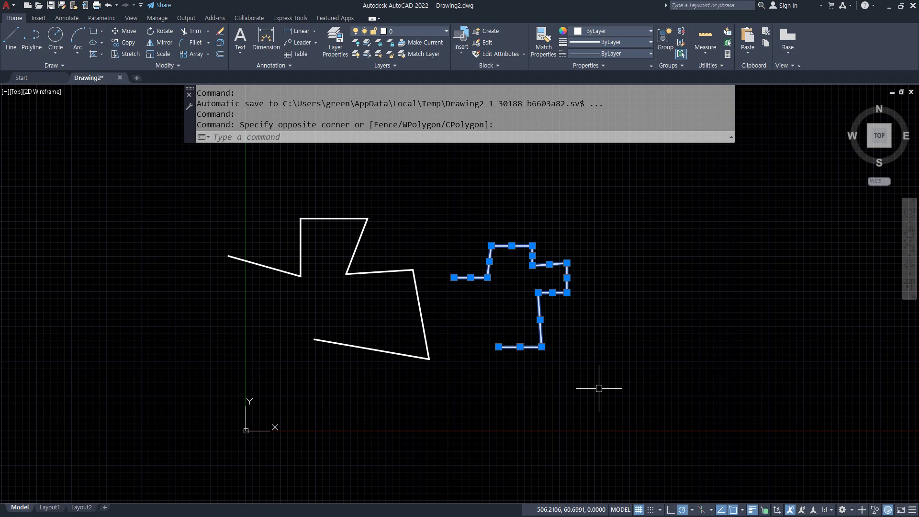
{"action": "key", "text": "Escape"}
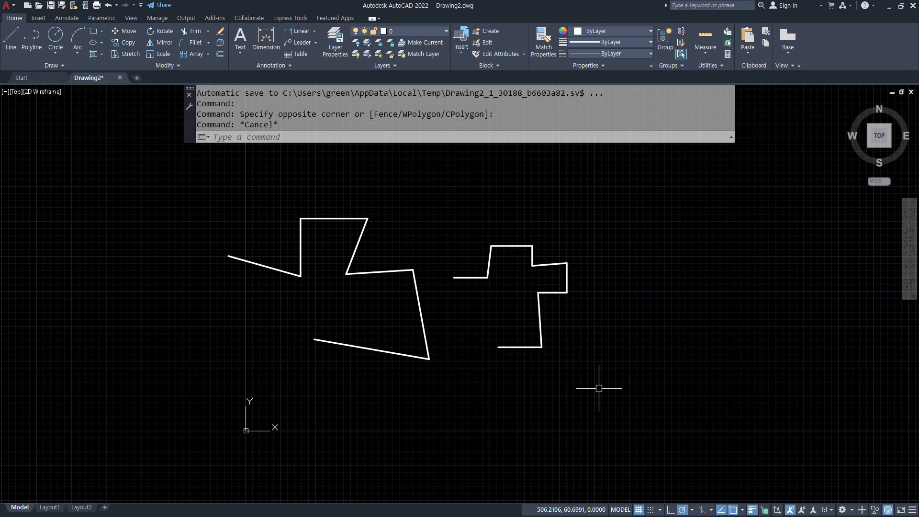
Select the five connected lines of the larger outline with a crossing selection, and clear the selection
{"action": "left_click", "coordinate": [452, 443]}
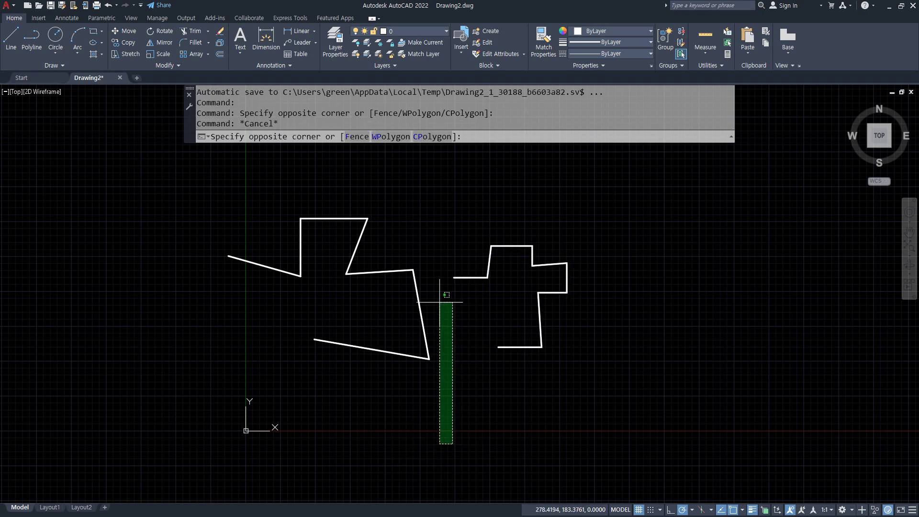
{"action": "left_click", "coordinate": [329, 170]}
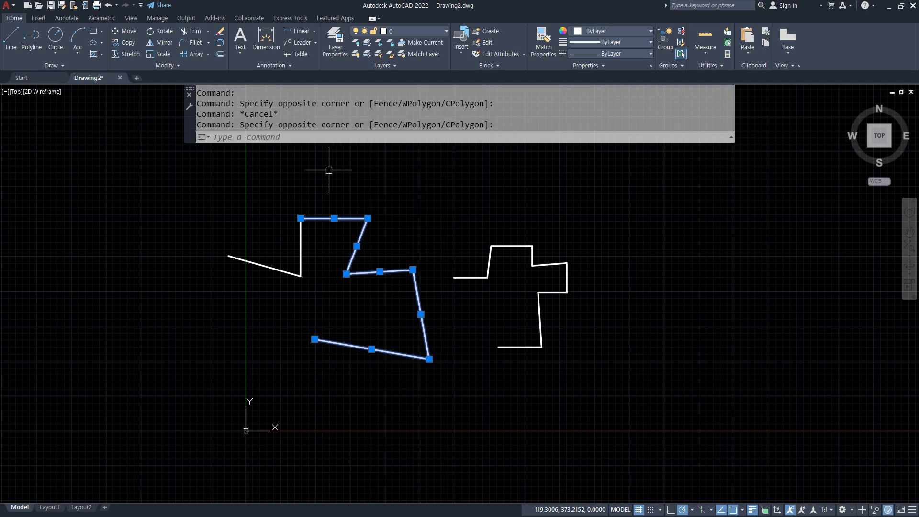
{"action": "key", "text": "Escape"}
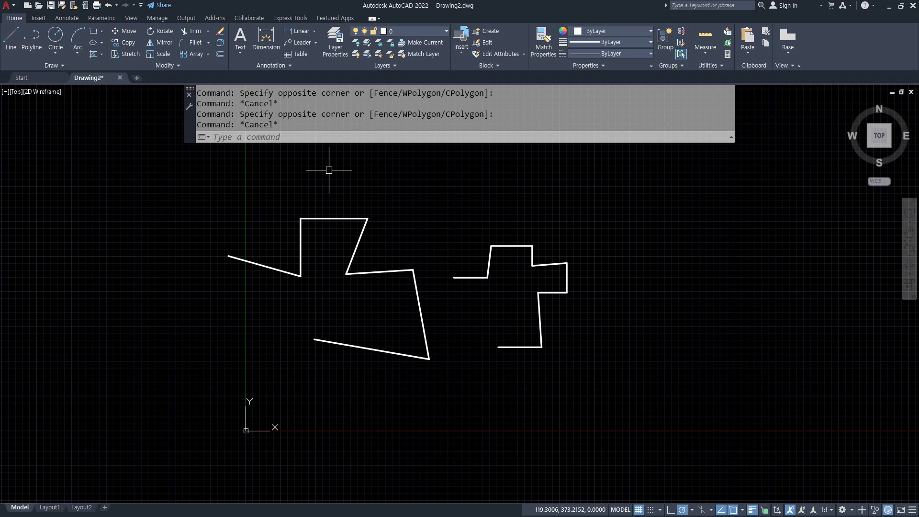
Window-select and erase both outlines, and undo the erasure
{"action": "left_click", "coordinate": [195, 187]}
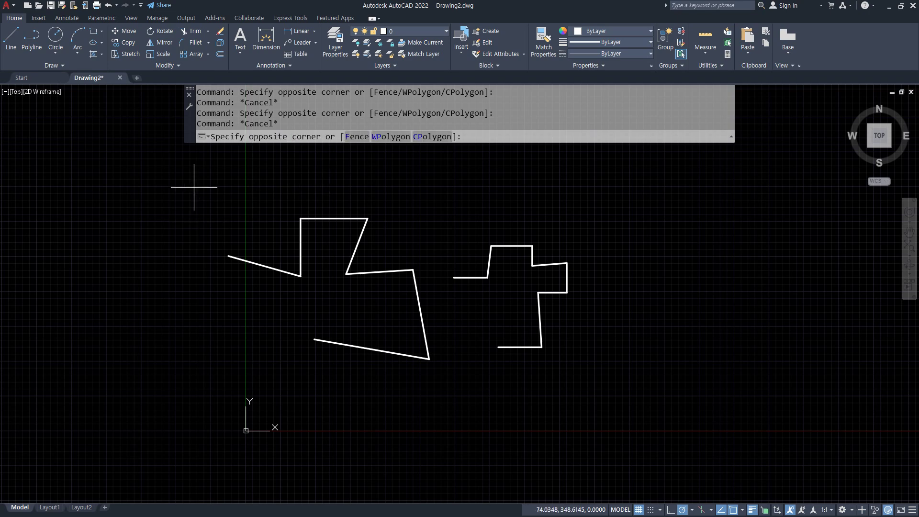
{"action": "left_click", "coordinate": [637, 405]}
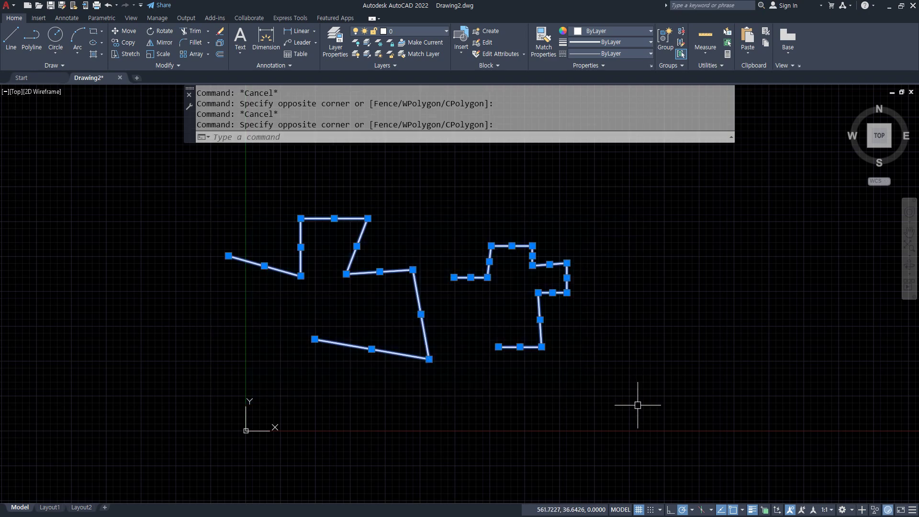
{"action": "key", "text": "Delete"}
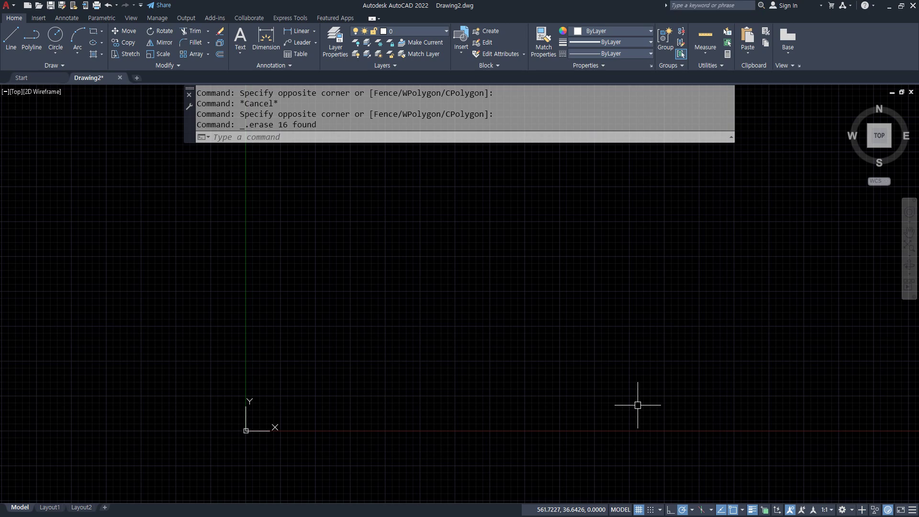
{"action": "key", "text": "ctrl+z"}
{"action": "key", "text": "ctrl+z"}
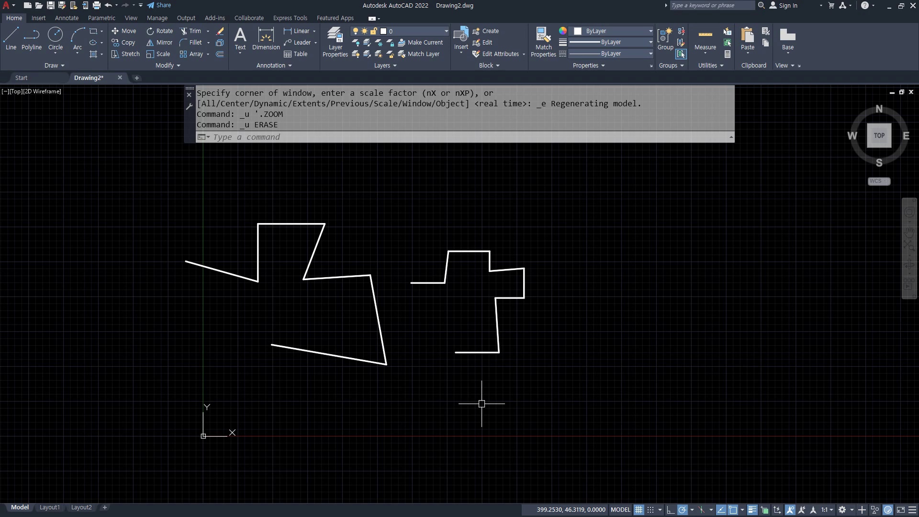
Select all objects in the drawing at once and erase them
{"action": "key", "text": "ctrl+a"}
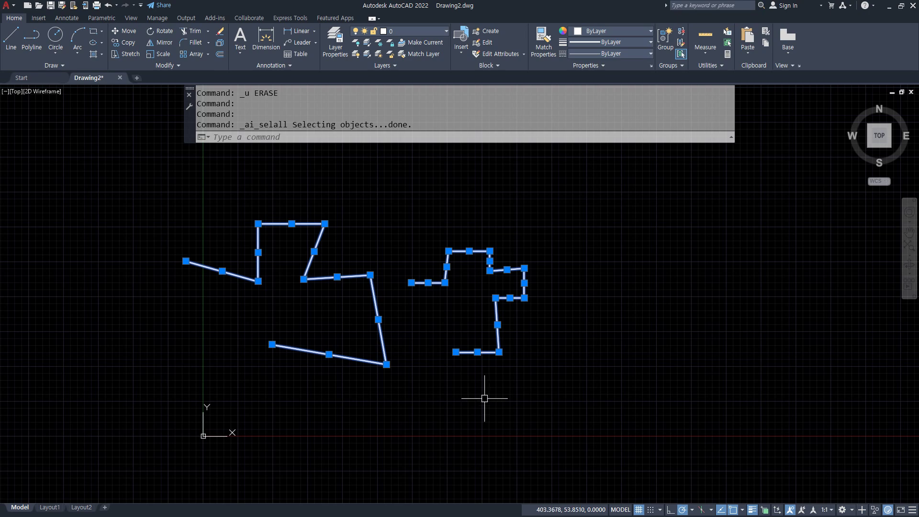
{"action": "key", "text": "Delete"}
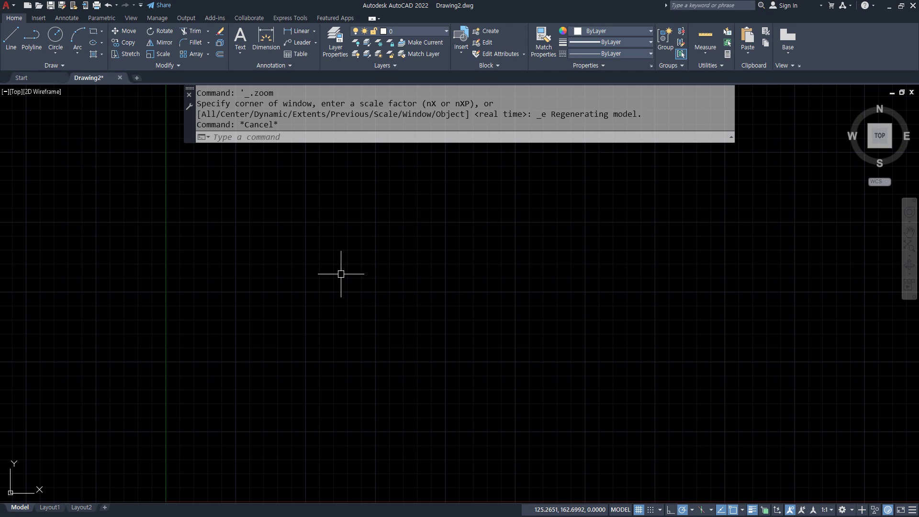
Draw an irregular five-sided shape with the Line command, finishing the last side with the Close option
{"action": "type", "text": "l"}
{"action": "key", "text": "Return"}
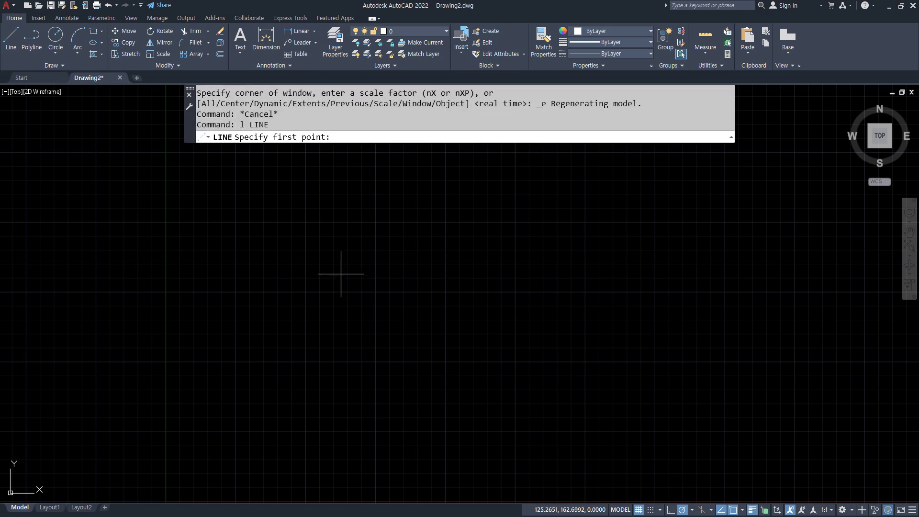
{"action": "left_click", "coordinate": [306, 254]}
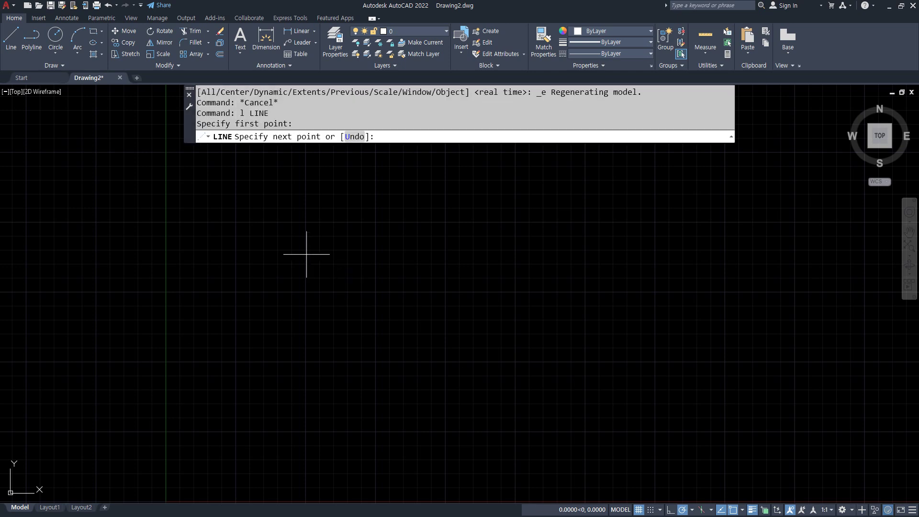
{"action": "left_click", "coordinate": [368, 334]}
{"action": "left_click", "coordinate": [492, 302]}
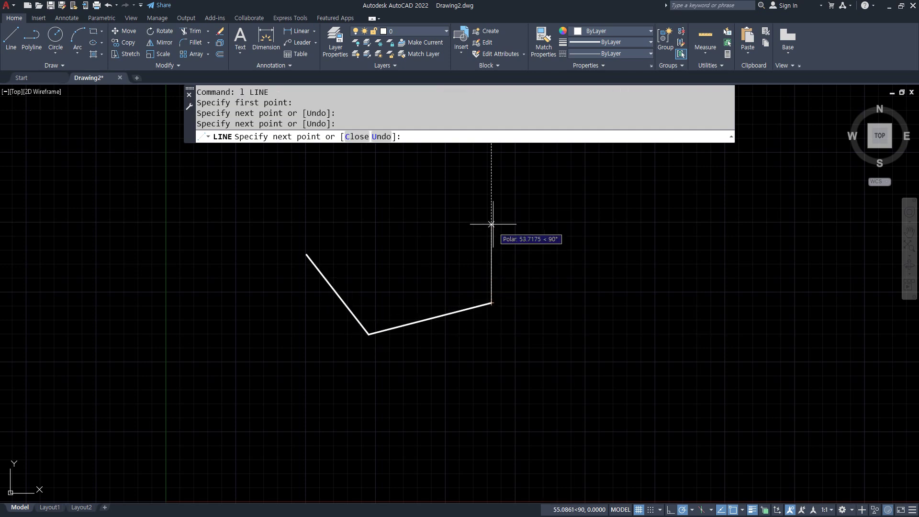
{"action": "left_click", "coordinate": [496, 195]}
{"action": "left_click", "coordinate": [395, 158]}
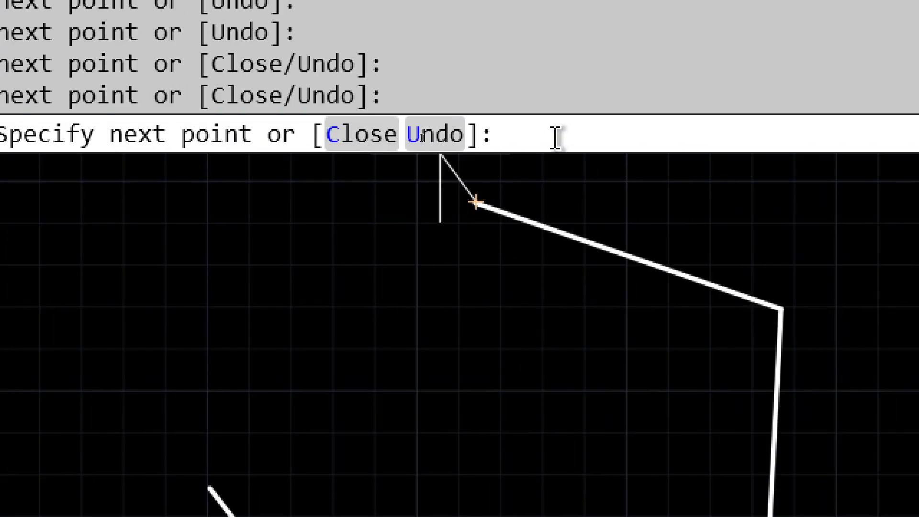
{"action": "type", "text": "c"}
{"action": "key", "text": "Return"}
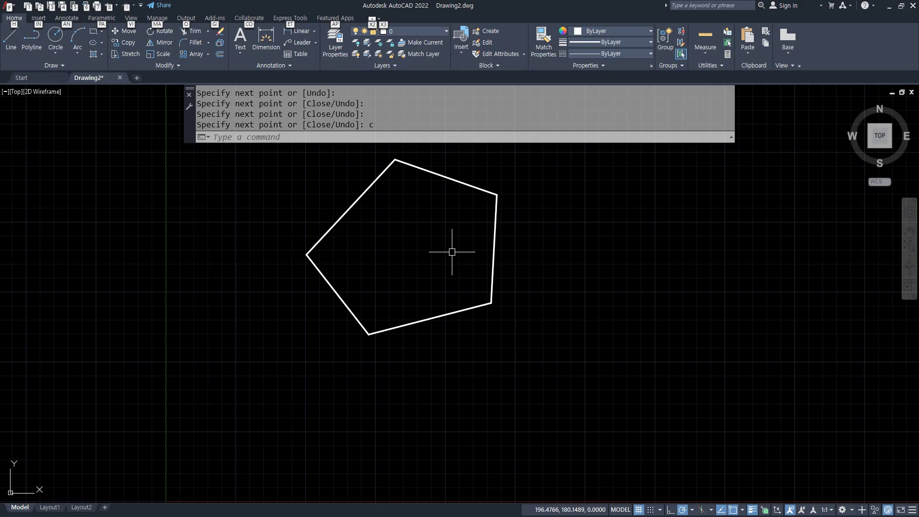
Draw a seven-sided stepped outline to the right of the pentagon with the Line command, finishing it with the Close option
{"action": "middle_click_drag", "start_coordinate": [451, 250], "coordinate": [378, 256]}
{"action": "type", "text": "l"}
{"action": "key", "text": "Return"}
{"action": "left_click", "coordinate": [434, 218]}
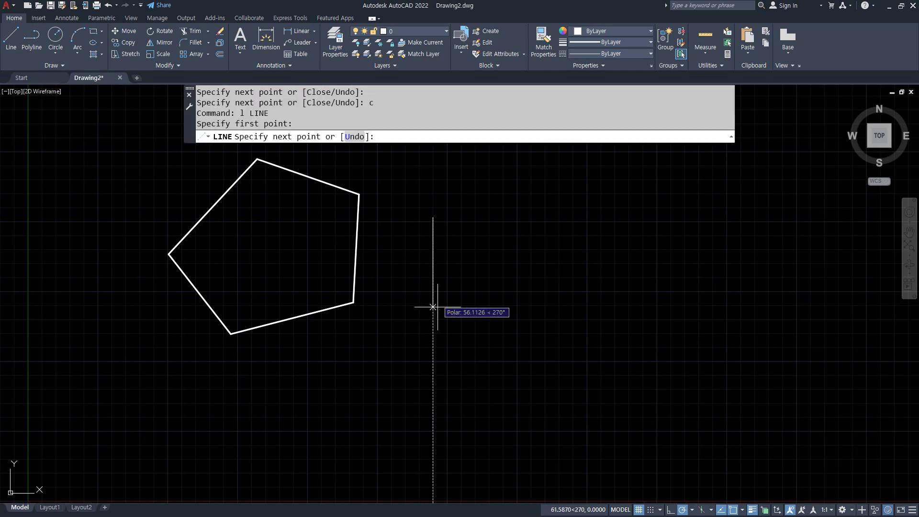
{"action": "left_click", "coordinate": [433, 328]}
{"action": "left_click", "coordinate": [586, 328]}
{"action": "left_click", "coordinate": [585, 263]}
{"action": "left_click", "coordinate": [667, 263]}
{"action": "left_click", "coordinate": [662, 190]}
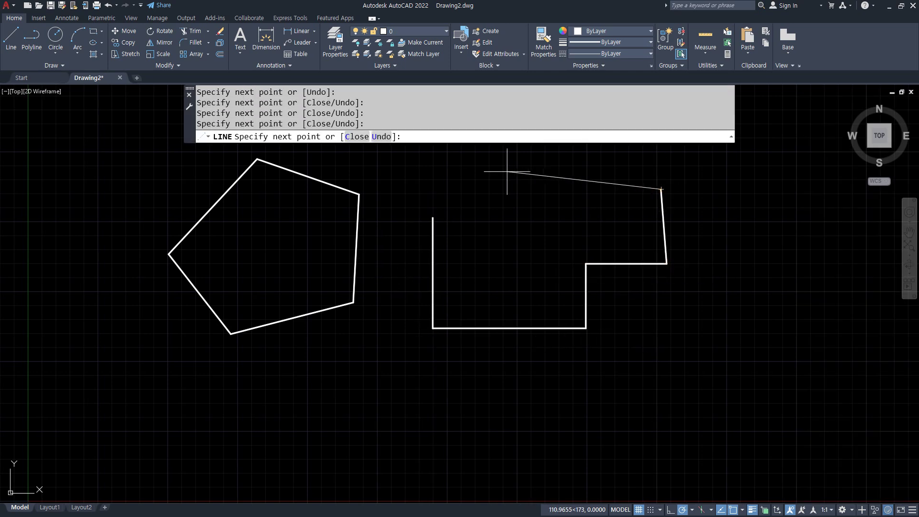
{"action": "left_click", "coordinate": [498, 170]}
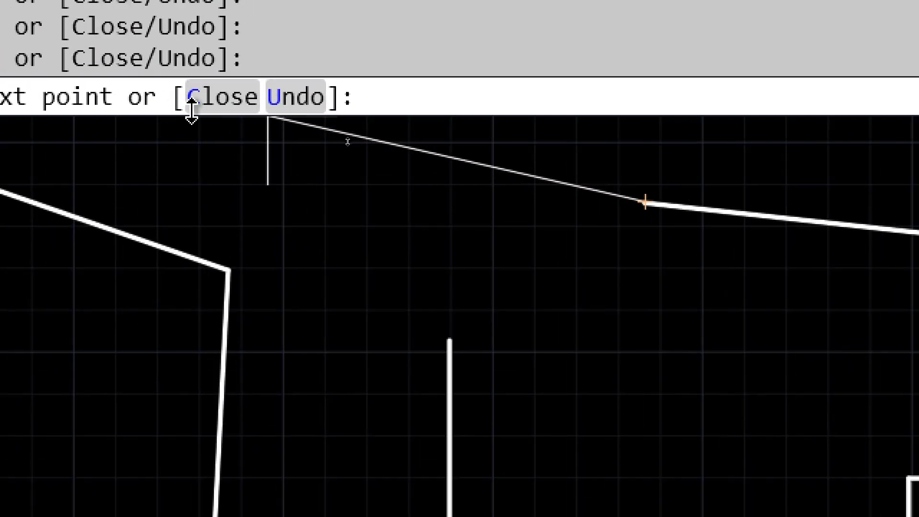
{"action": "left_click", "coordinate": [390, 98]}
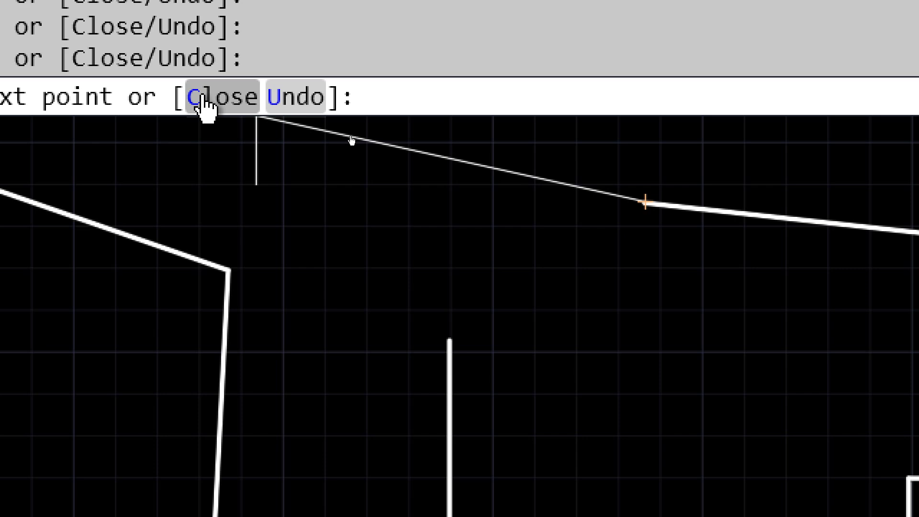
{"action": "left_click", "coordinate": [204, 98]}
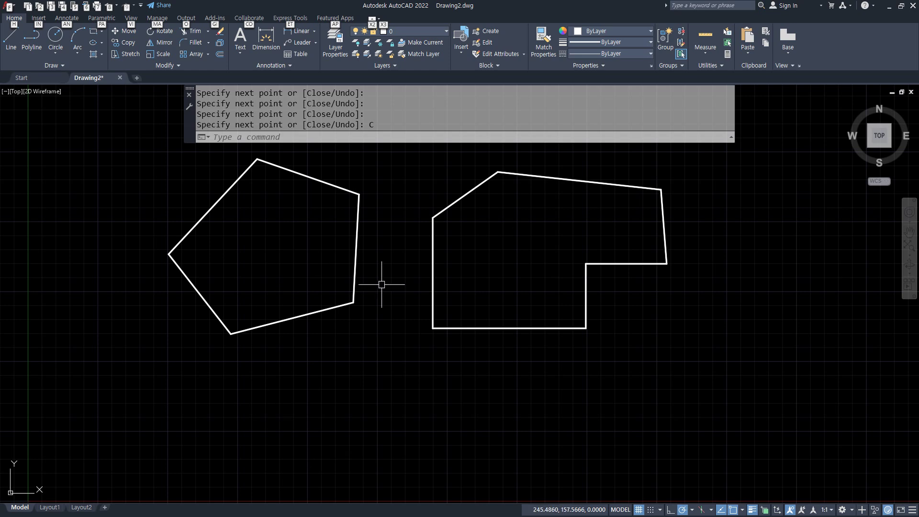
{"action": "key", "text": "alt"}
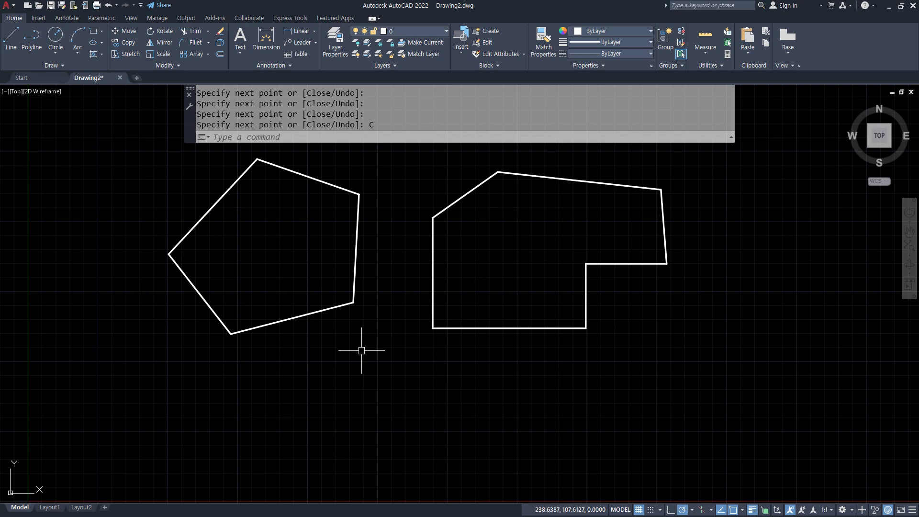
Draw an irregular open outline of seven segments to the right of the stepped outline with the Line command
{"action": "scroll", "coordinate": [451, 367], "scroll_direction": "right", "scroll_amount": 5}
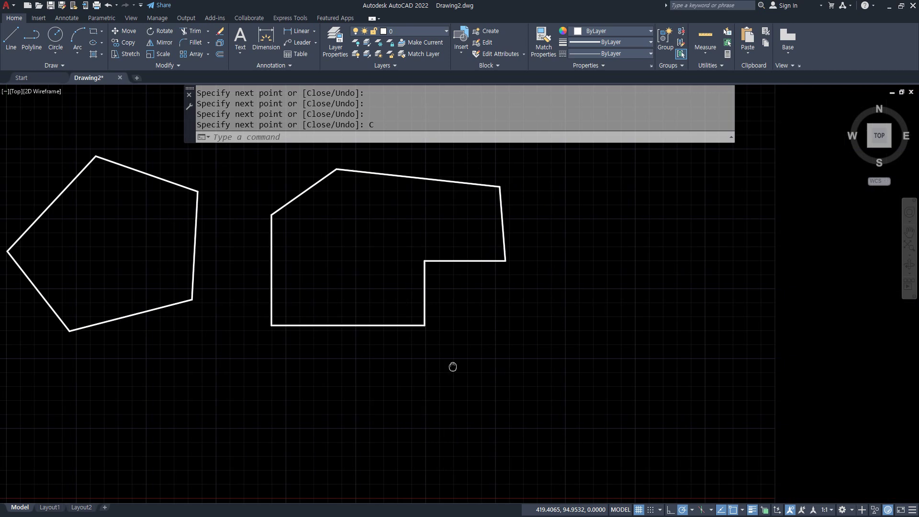
{"action": "type", "text": "l"}
{"action": "key", "text": "Return"}
{"action": "left_click", "coordinate": [473, 218]}
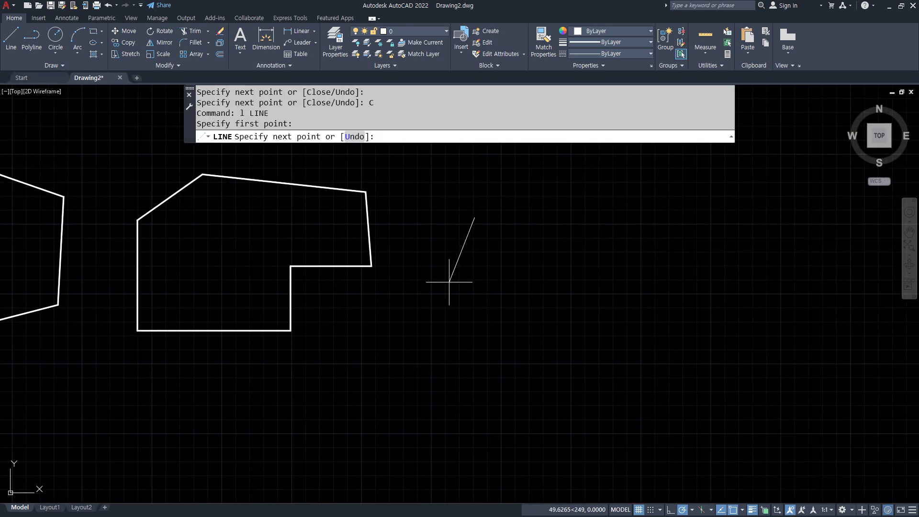
{"action": "left_click", "coordinate": [431, 345]}
{"action": "left_click", "coordinate": [526, 375]}
{"action": "left_click", "coordinate": [538, 331]}
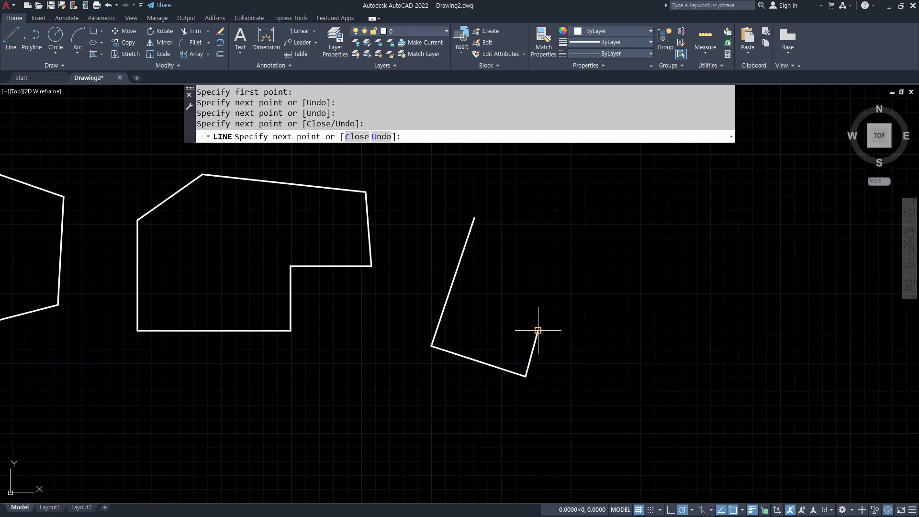
{"action": "left_click", "coordinate": [619, 337]}
{"action": "left_click", "coordinate": [620, 279]}
{"action": "left_click", "coordinate": [574, 263]}
{"action": "left_click", "coordinate": [629, 217]}
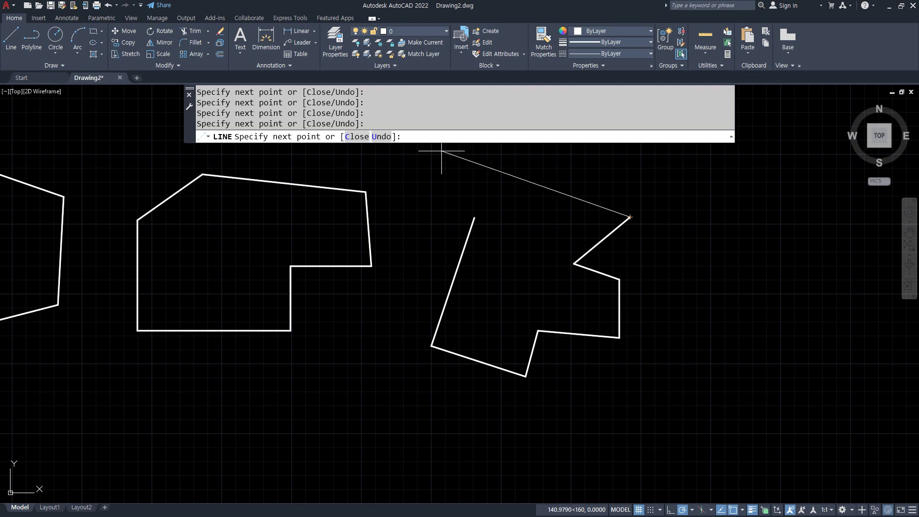
Remove all seven segments one at a time with the Line command's Undo option, keeping the command active
{"action": "left_click", "coordinate": [381, 137]}
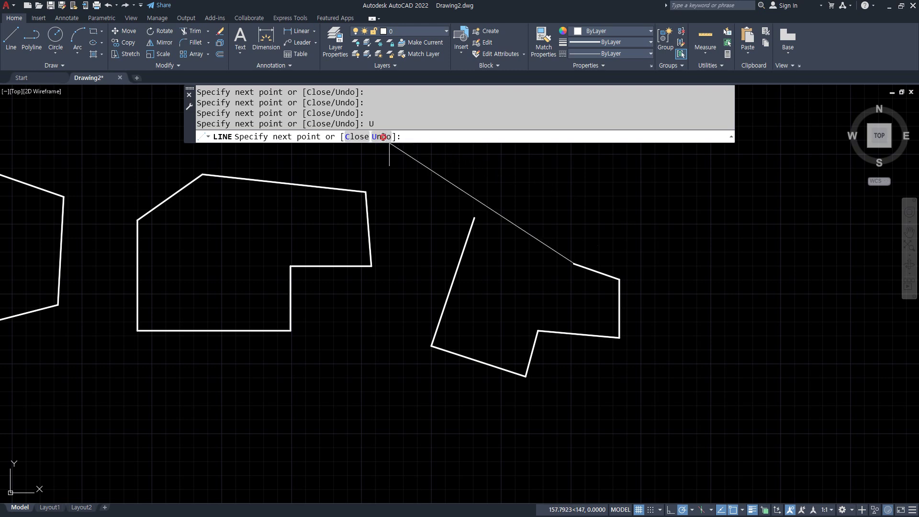
{"action": "left_click", "coordinate": [382, 137]}
{"action": "left_click", "coordinate": [382, 137]}
{"action": "left_click", "coordinate": [382, 137]}
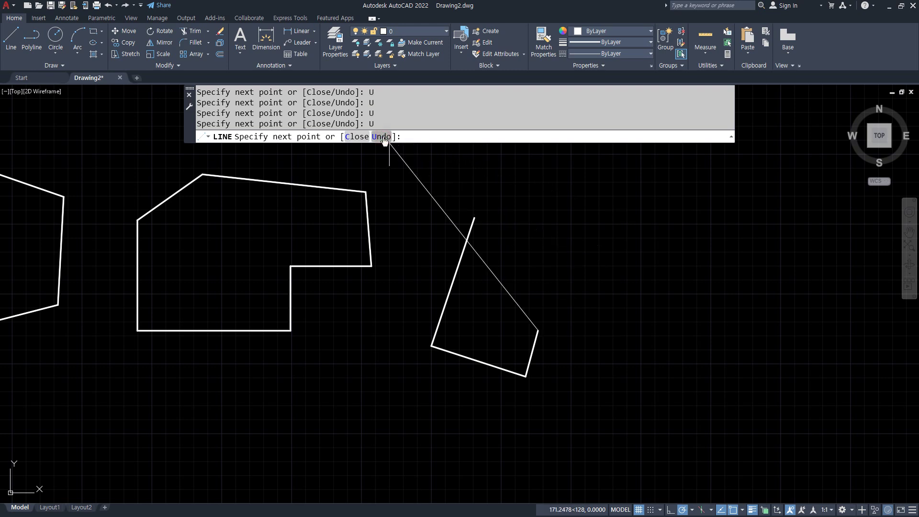
{"action": "left_click", "coordinate": [381, 137]}
{"action": "left_click", "coordinate": [382, 137]}
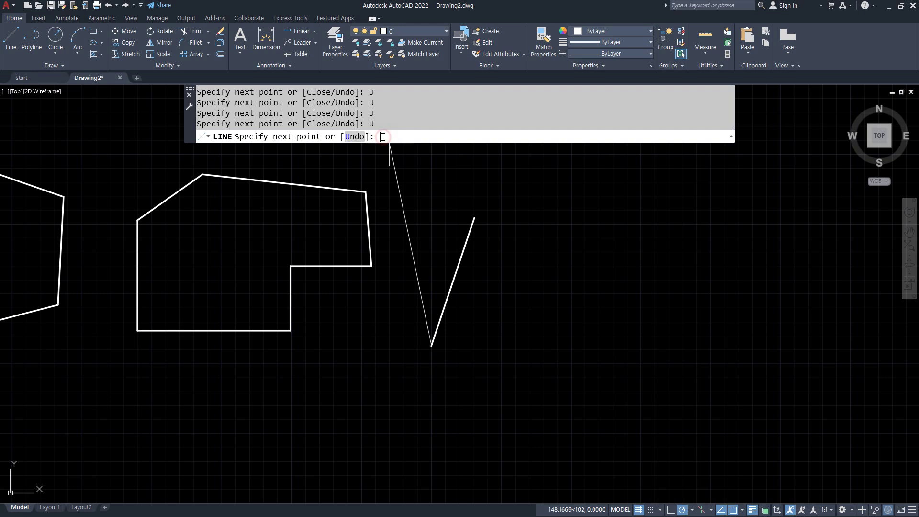
{"action": "left_click", "coordinate": [353, 134]}
{"action": "left_click", "coordinate": [353, 135]}
Draw a longer irregular open outline of twelve segments in the empty area right of the stepped outline
{"action": "left_click", "coordinate": [500, 194]}
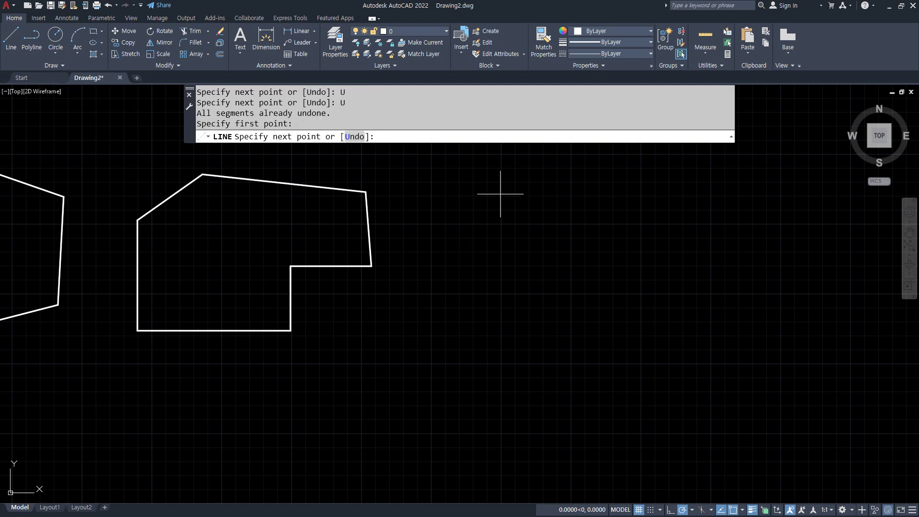
{"action": "left_click", "coordinate": [438, 334]}
{"action": "left_click", "coordinate": [573, 334]}
{"action": "left_click", "coordinate": [573, 280]}
{"action": "left_click", "coordinate": [629, 280]}
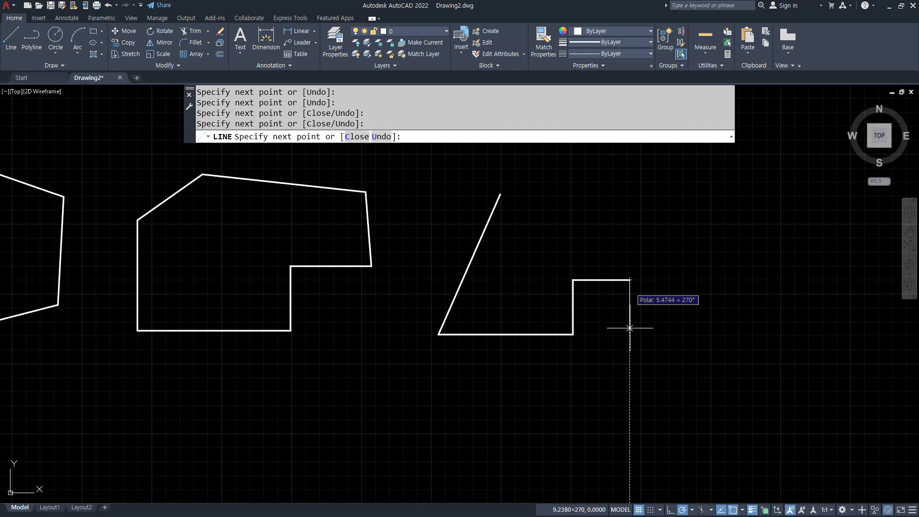
{"action": "left_click", "coordinate": [636, 398]}
{"action": "left_click", "coordinate": [727, 398]}
{"action": "left_click", "coordinate": [732, 268]}
{"action": "left_click", "coordinate": [651, 259]}
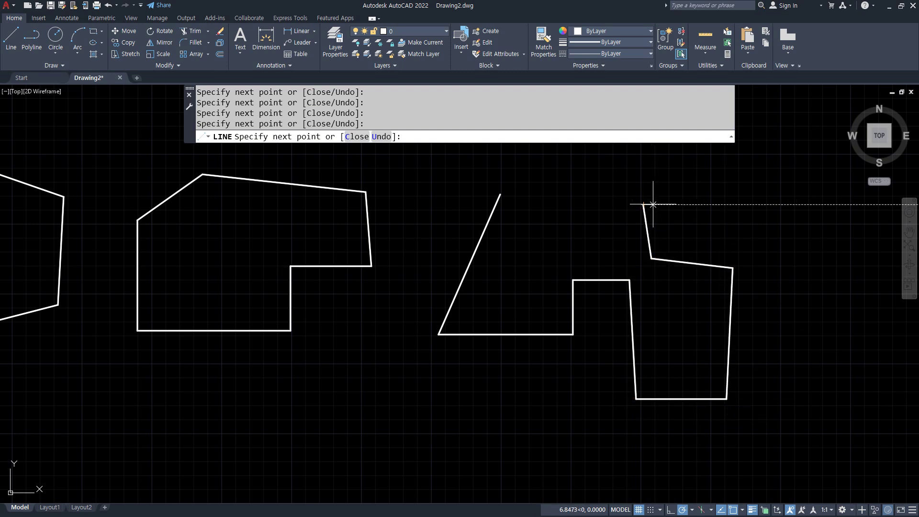
{"action": "left_click", "coordinate": [643, 205]}
{"action": "left_click", "coordinate": [705, 197]}
{"action": "left_click", "coordinate": [685, 172]}
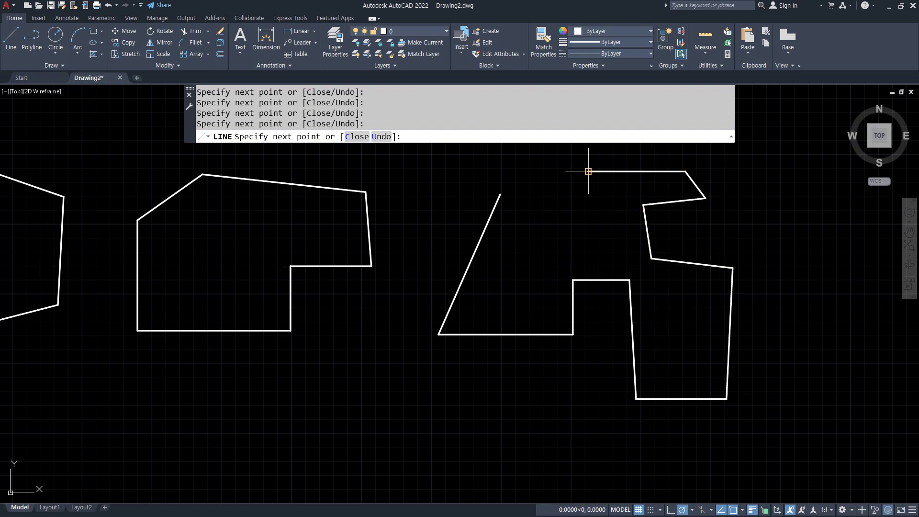
Step back through the twelve-segment outline with the Line command's Undo option until every segment is removed
{"action": "left_click", "coordinate": [381, 136]}
{"action": "left_click", "coordinate": [382, 137]}
{"action": "left_click", "coordinate": [382, 137]}
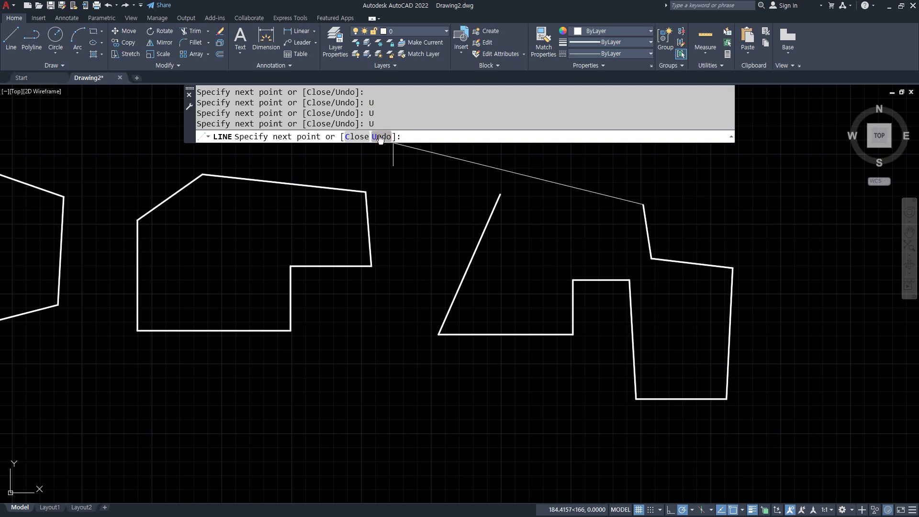
{"action": "left_click", "coordinate": [381, 137]}
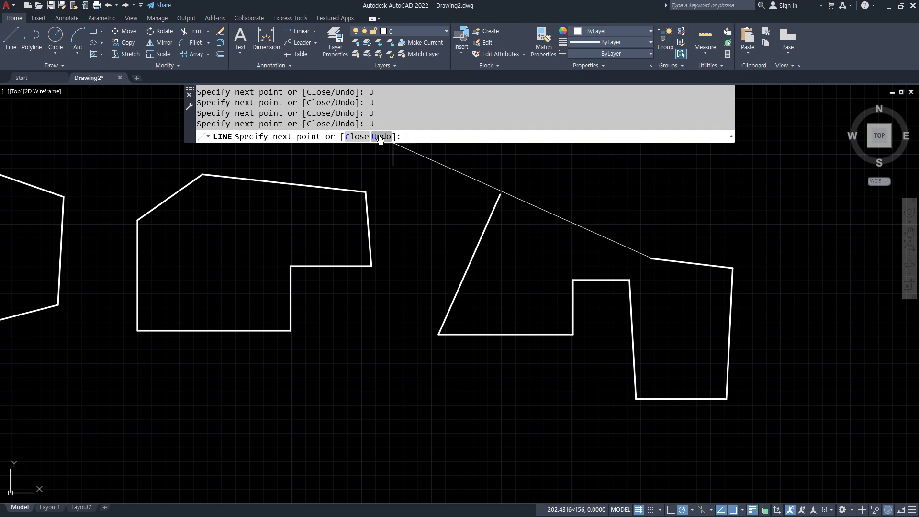
{"action": "left_click", "coordinate": [381, 137]}
{"action": "left_click", "coordinate": [381, 137]}
{"action": "left_click", "coordinate": [381, 137]}
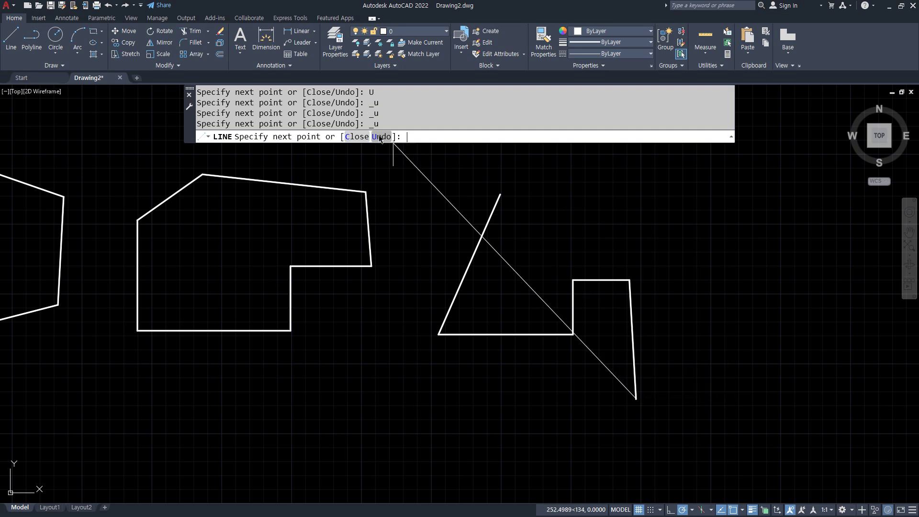
{"action": "left_click", "coordinate": [381, 137]}
{"action": "left_click", "coordinate": [381, 137]}
{"action": "left_click", "coordinate": [381, 138]}
{"action": "left_click", "coordinate": [381, 138]}
{"action": "left_click", "coordinate": [355, 137]}
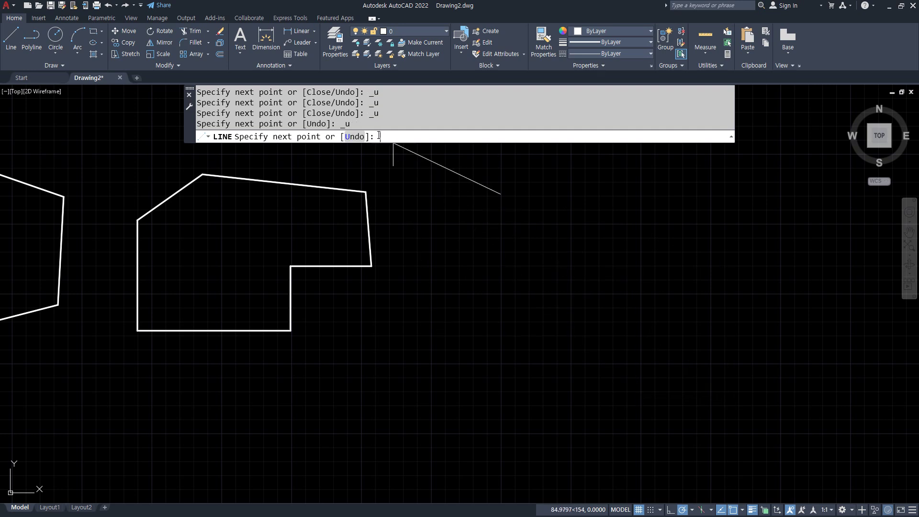
{"action": "left_click", "coordinate": [379, 136]}
Draw an open chain of seven alternating vertical and horizontal segments right of the stepped outline, and end the Line command
{"action": "left_click", "coordinate": [430, 181]}
{"action": "left_click", "coordinate": [430, 322]}
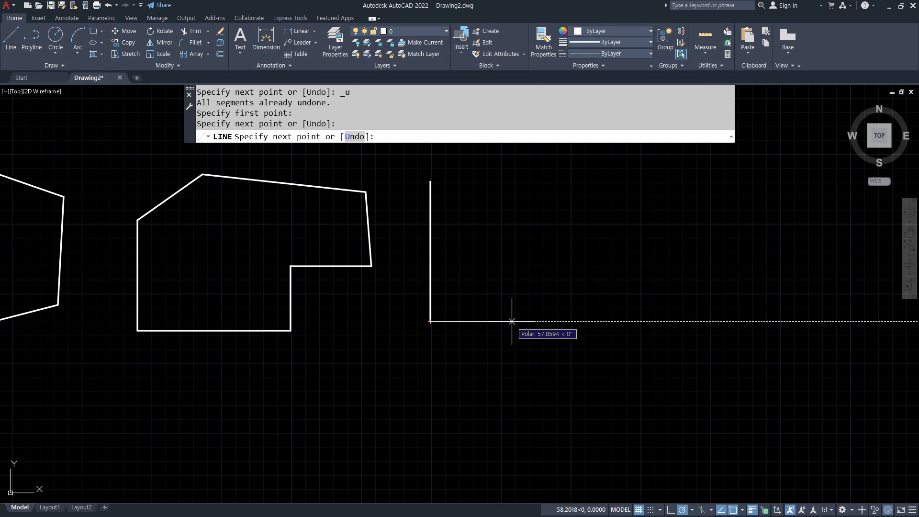
{"action": "left_click", "coordinate": [511, 321]}
{"action": "left_click", "coordinate": [511, 289]}
{"action": "left_click", "coordinate": [621, 289]}
{"action": "left_click", "coordinate": [621, 399]}
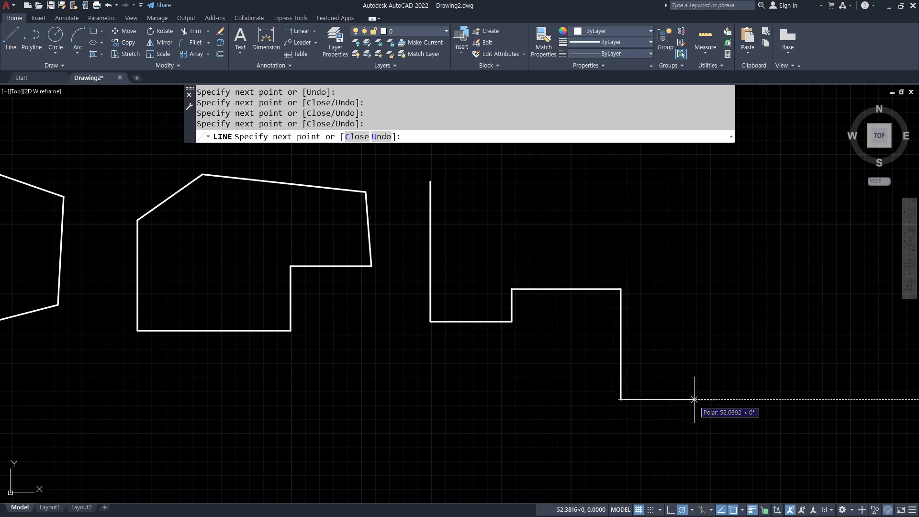
{"action": "left_click", "coordinate": [694, 399]}
{"action": "left_click", "coordinate": [694, 247]}
{"action": "key", "text": "Return"}
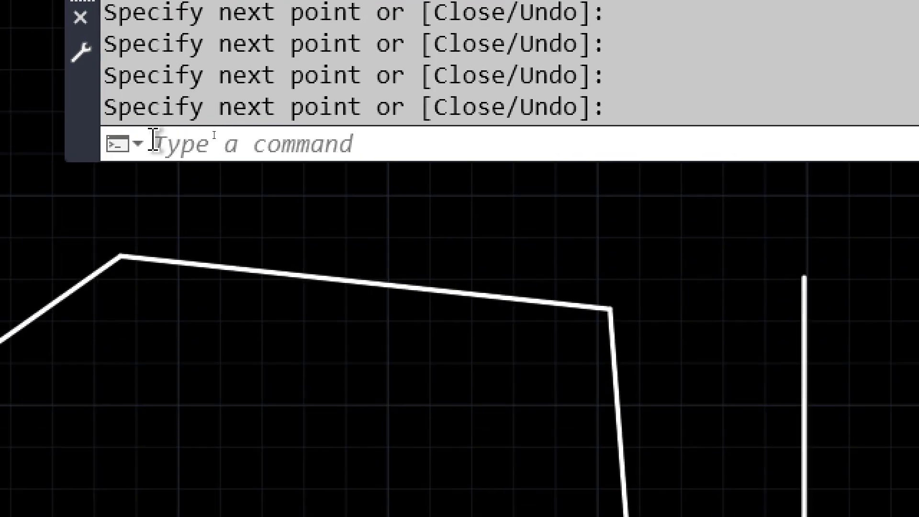
Undo the whole open right-angled chain and try to redo it
{"action": "left_click", "coordinate": [251, 142]}
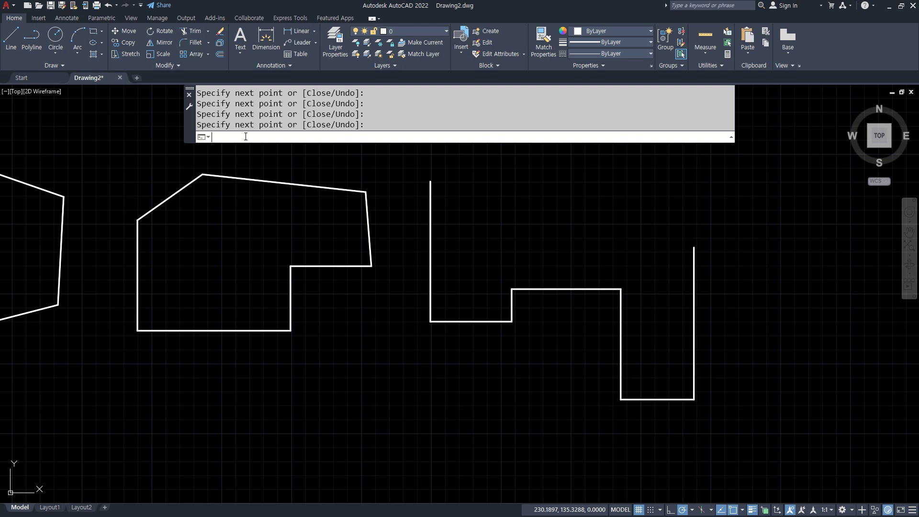
{"action": "key", "text": "ctrl+z"}
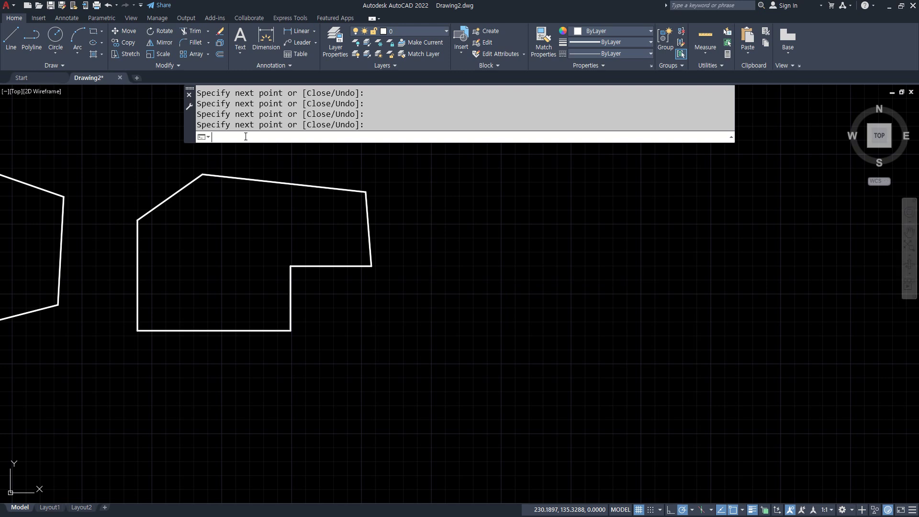
{"action": "key", "text": "ctrl+y"}
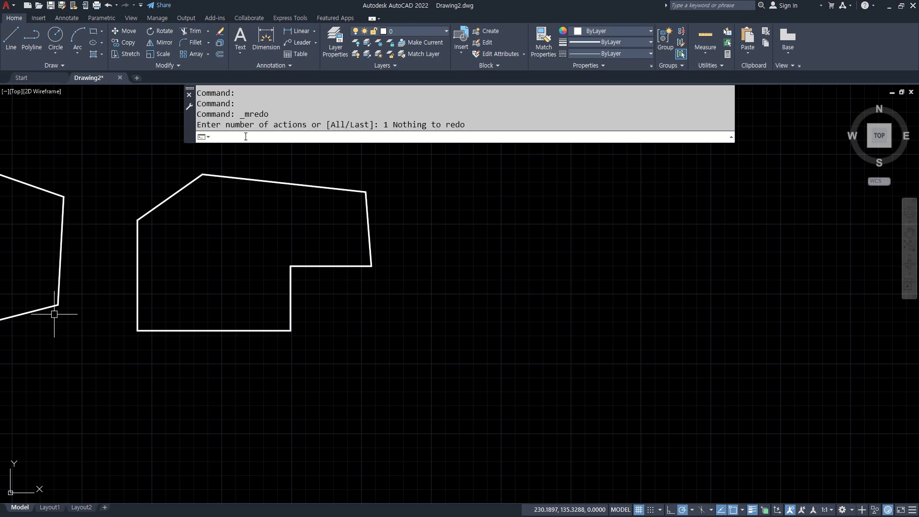
Undo the drawing of the closed stepped outline and the pentagon, including the view pans
{"action": "key", "text": "ctrl+z"}
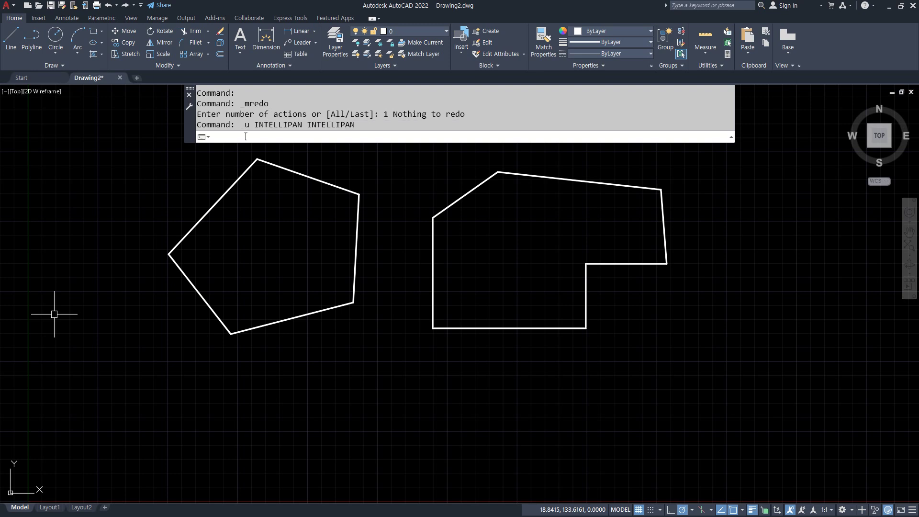
{"action": "key", "text": "ctrl+z"}
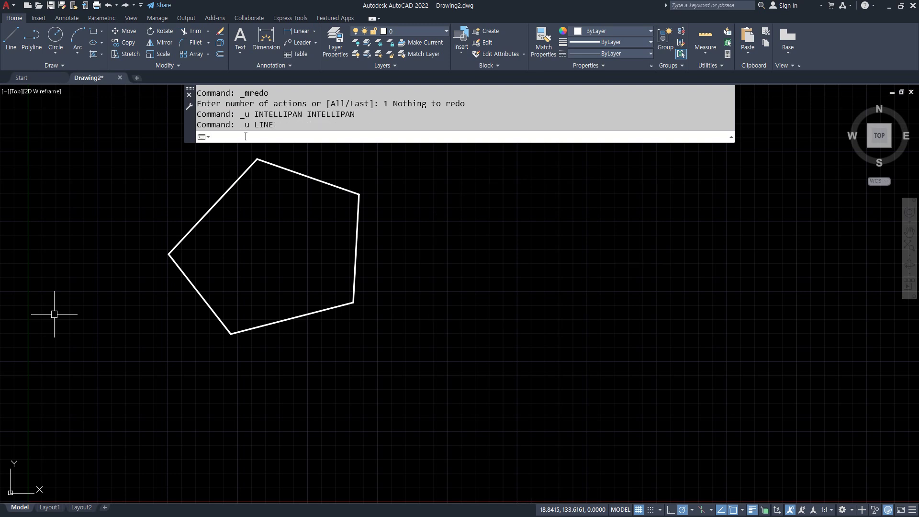
{"action": "key", "text": "ctrl+z"}
{"action": "key", "text": "ctrl+z"}
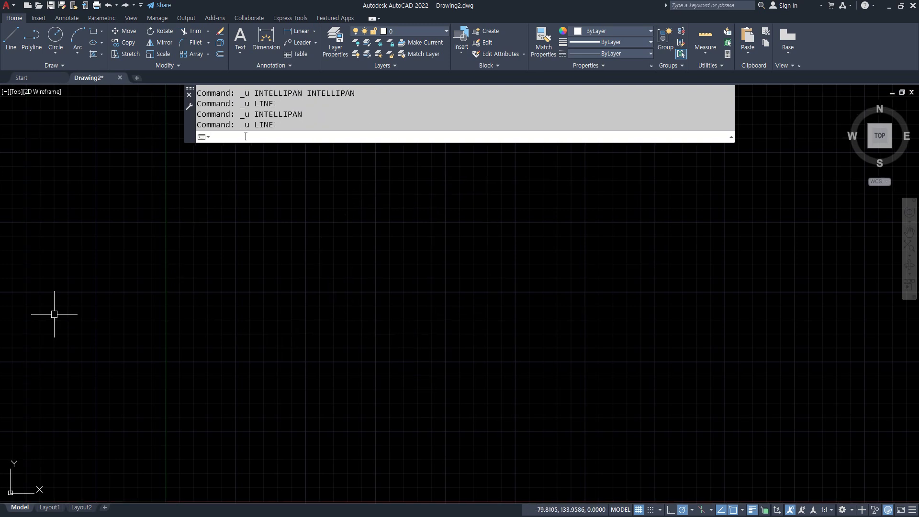
Redo all the undone actions to restore the pentagon and the closed stepped outline
{"action": "key", "text": "ctrl+y"}
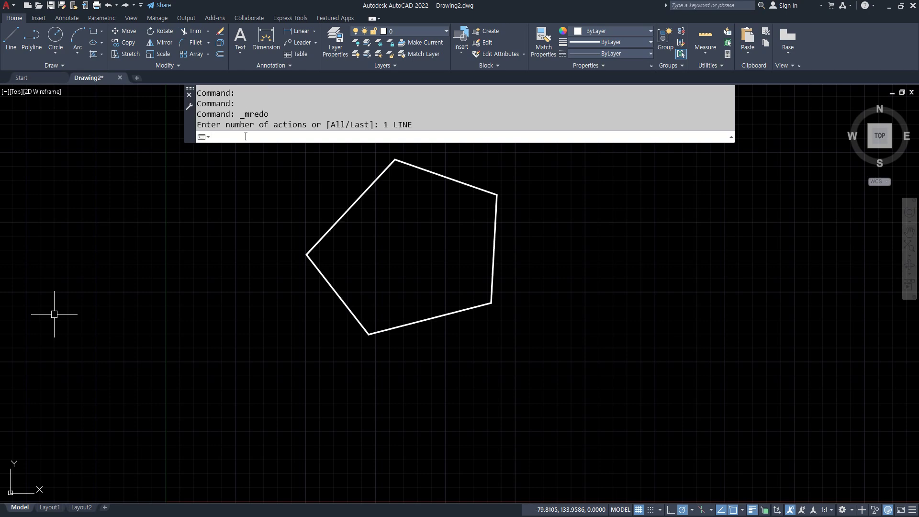
{"action": "key", "text": "ctrl+y"}
{"action": "key", "text": "ctrl+y"}
{"action": "key", "text": "ctrl+y"}
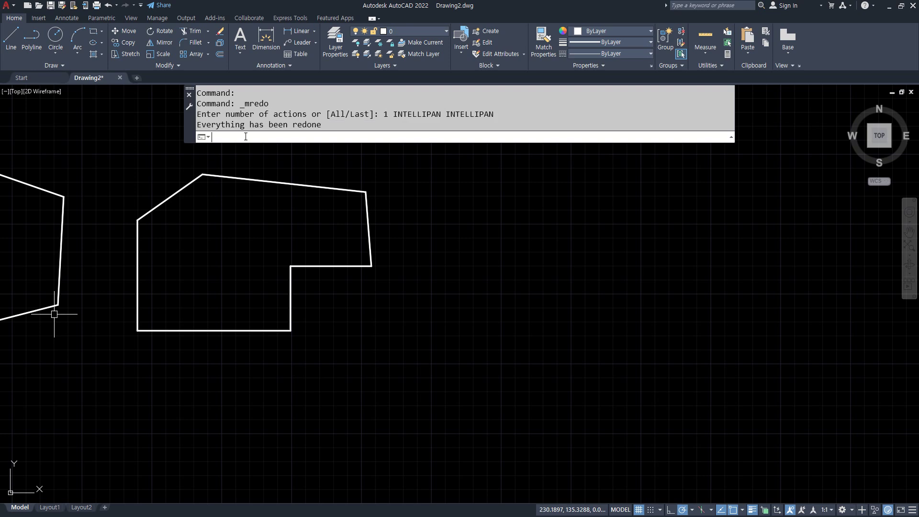
{"action": "key", "text": "ctrl+y"}
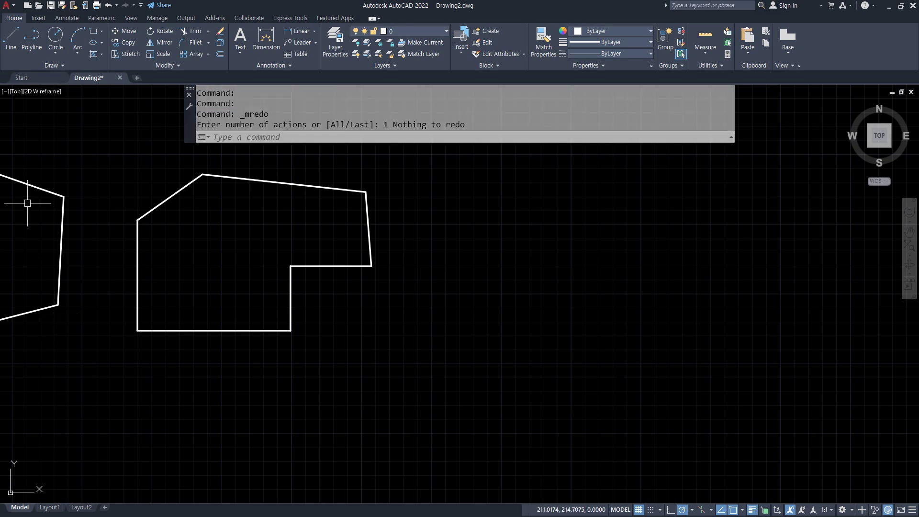
Switch to Notepad and add the note "Ctrl+z Undo (입력취소)" below the Delete entry, separated by a blank line
{"action": "key", "text": "alt+Tab"}
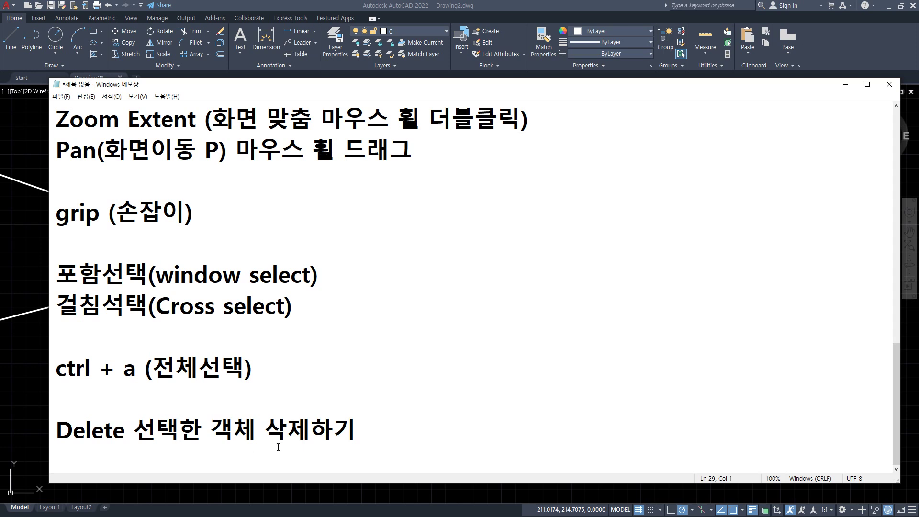
{"action": "left_click", "coordinate": [359, 430]}
{"action": "key", "text": "Return"}
{"action": "key", "text": "Return"}
{"action": "type", "text": "Z"}
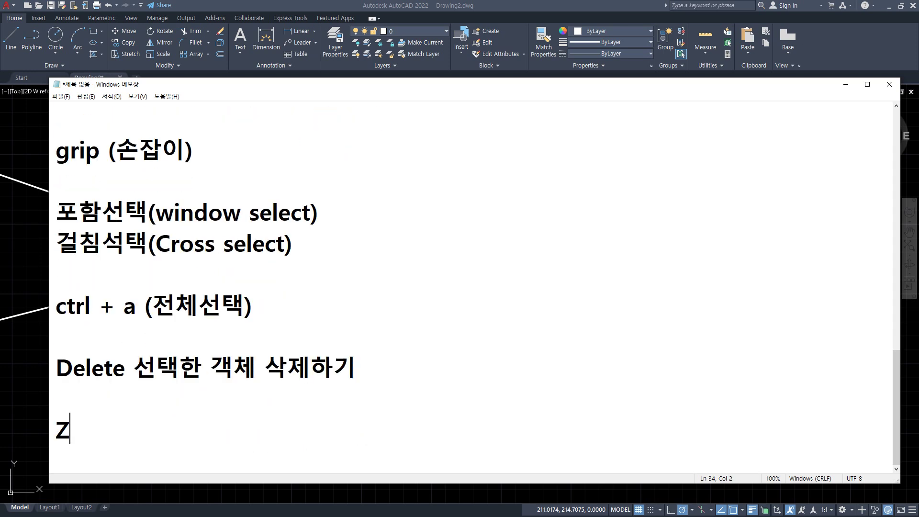
{"action": "key", "text": "BackSpace"}
{"action": "type", "text": "Ctrl"}
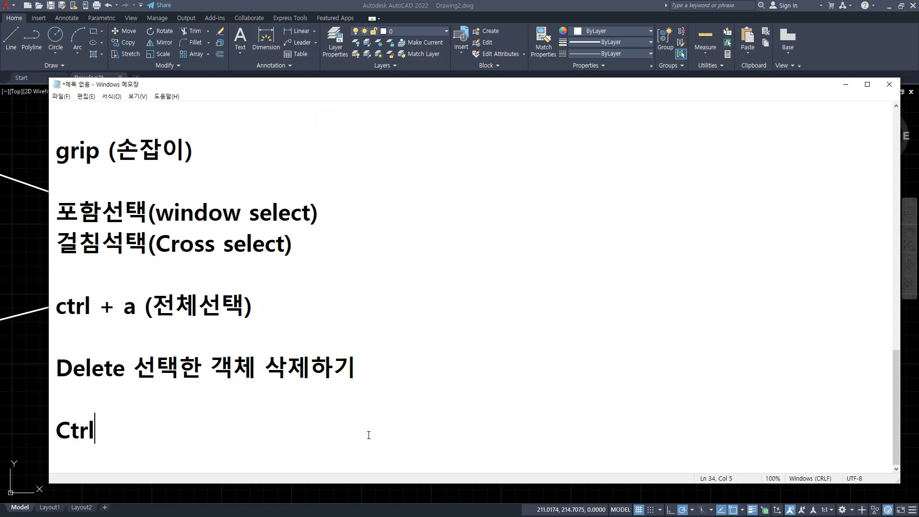
{"action": "type", "text": "+z Un"}
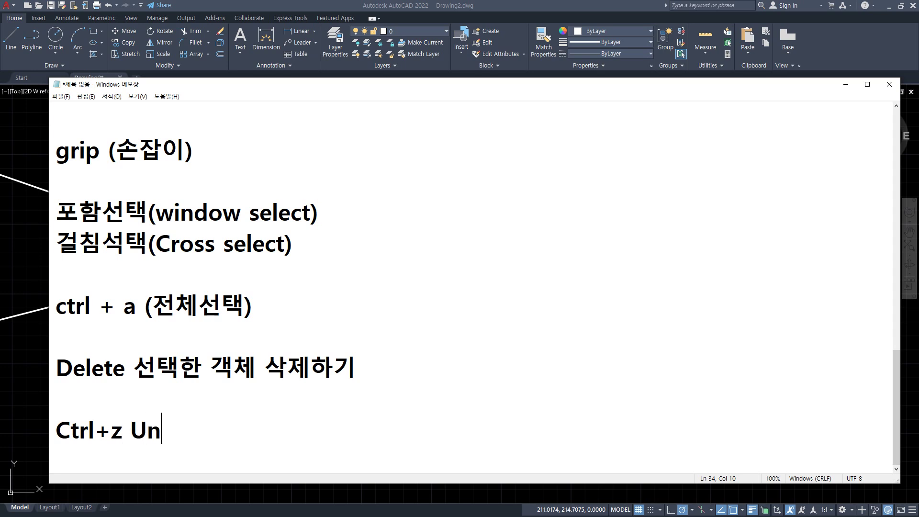
{"action": "type", "text": "do (입"}
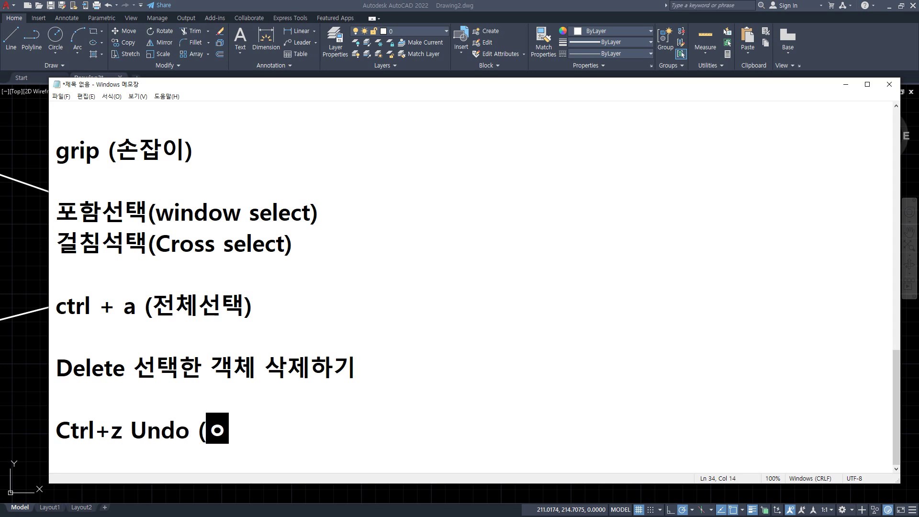
{"action": "type", "text": "력취소)"}
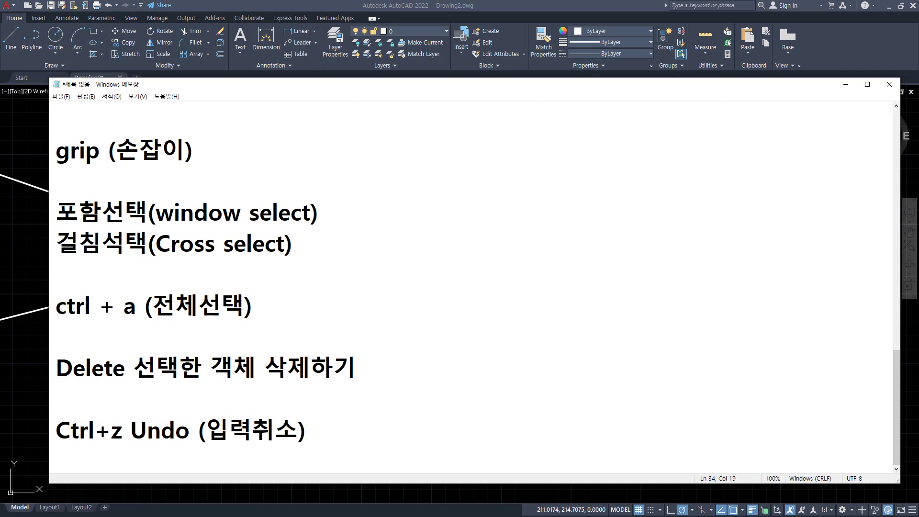
Add the note "Ctrl+y Redo 다시실행 3~4" directly below the Undo entry and switch back to AutoCAD
{"action": "key", "text": "Return"}
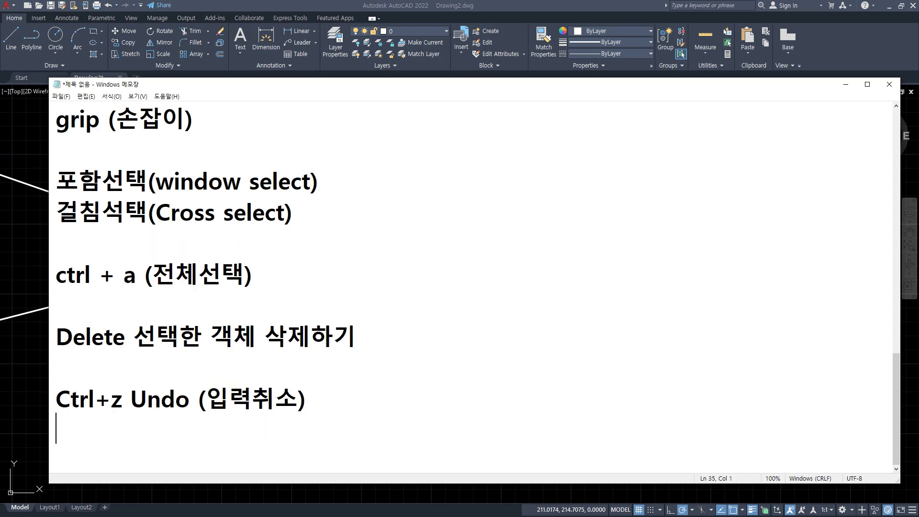
{"action": "type", "text": "Ctrl+"}
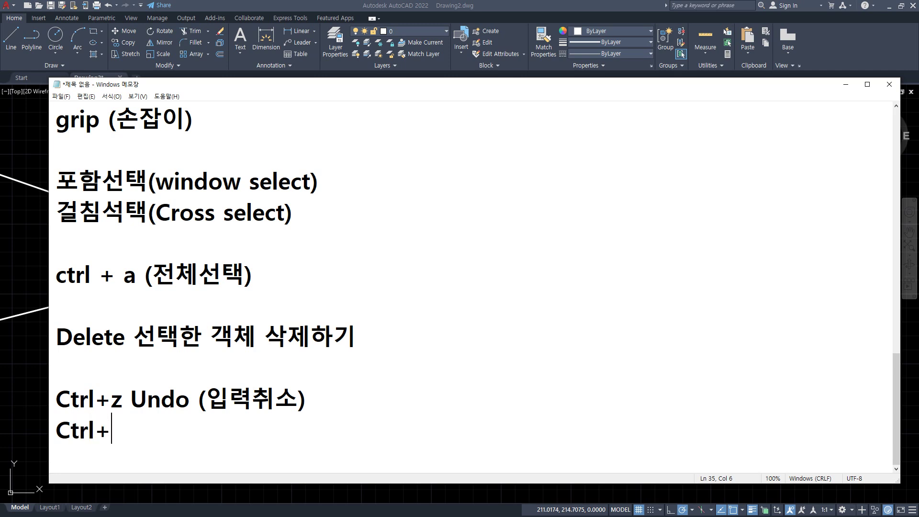
{"action": "type", "text": "y Redo 9"}
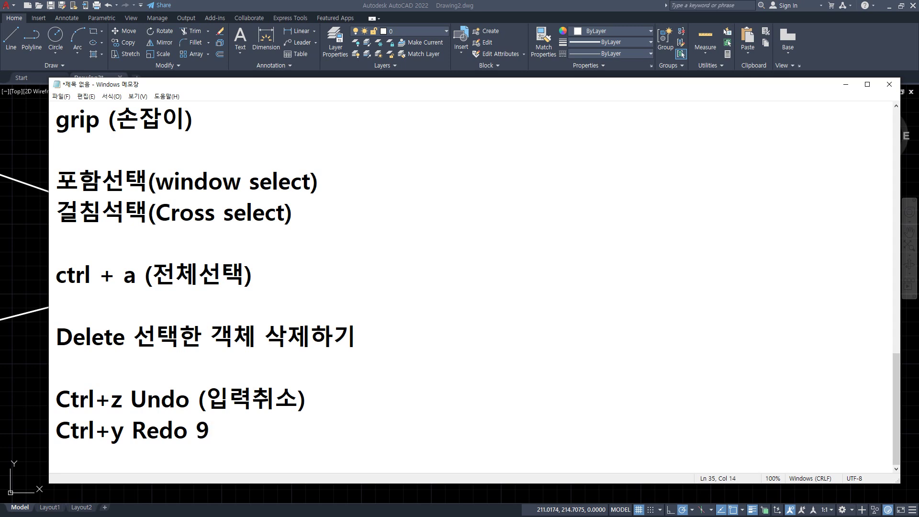
{"action": "key", "text": "BackSpace"}
{"action": "type", "text": "다시실해"}
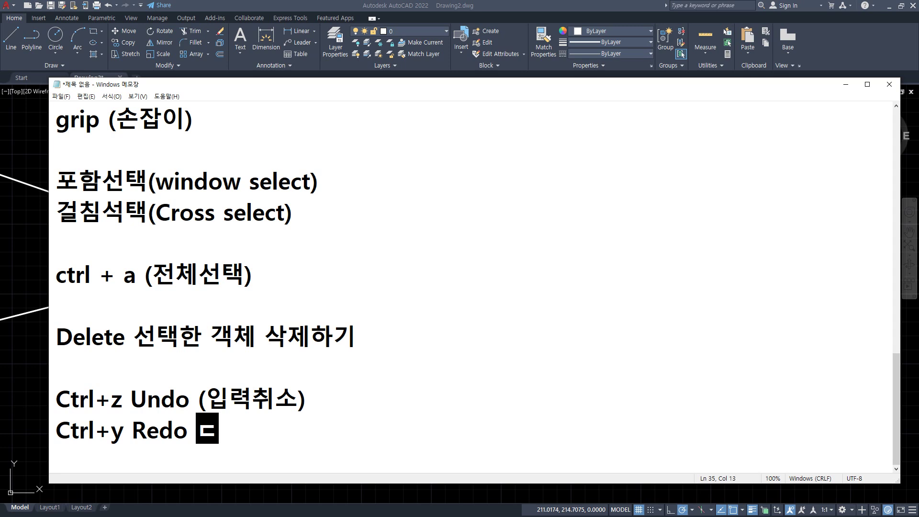
{"action": "type", "text": "ㅇ"}
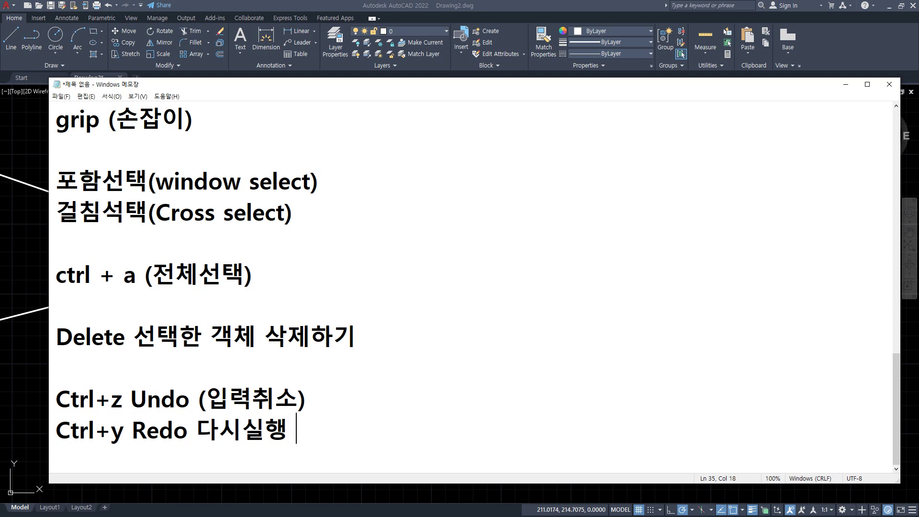
{"action": "type", "text": "3~4"}
{"action": "key", "text": "alt+Tab"}
Draw an open right-angled zigzag chain of ten line segments beside the closed stepped outline
{"action": "scroll", "coordinate": [429, 275], "scroll_direction": "down", "scroll_amount": 2}
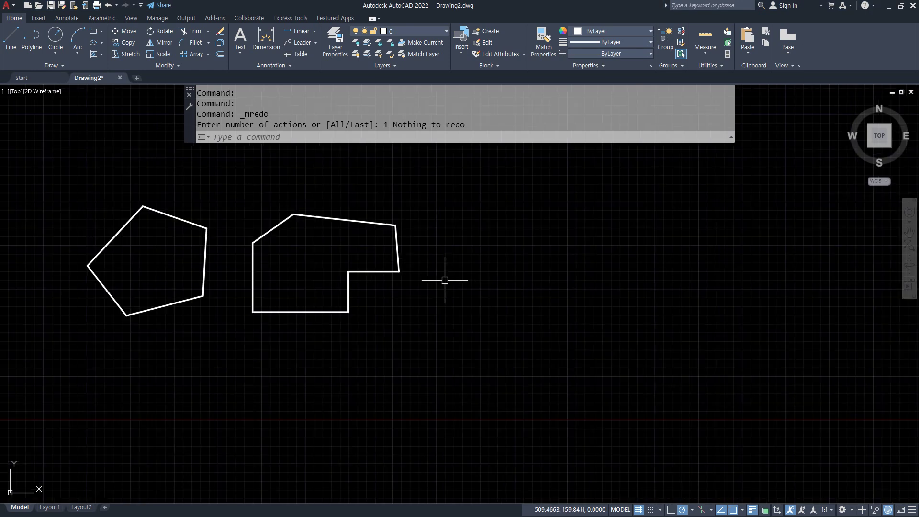
{"action": "type", "text": "l"}
{"action": "key", "text": "Return"}
{"action": "left_click", "coordinate": [453, 221]}
{"action": "left_click", "coordinate": [453, 346]}
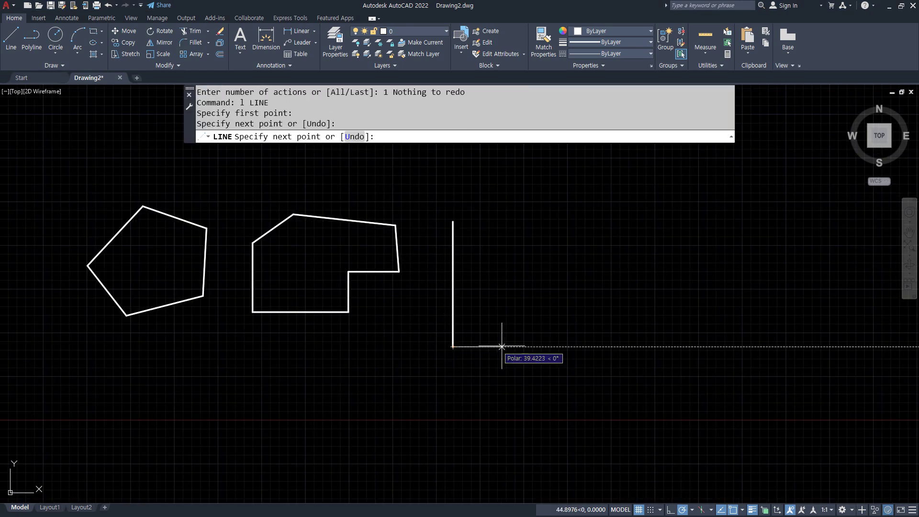
{"action": "left_click", "coordinate": [532, 347]}
{"action": "left_click", "coordinate": [532, 310]}
{"action": "left_click", "coordinate": [598, 309]}
{"action": "left_click", "coordinate": [598, 285]}
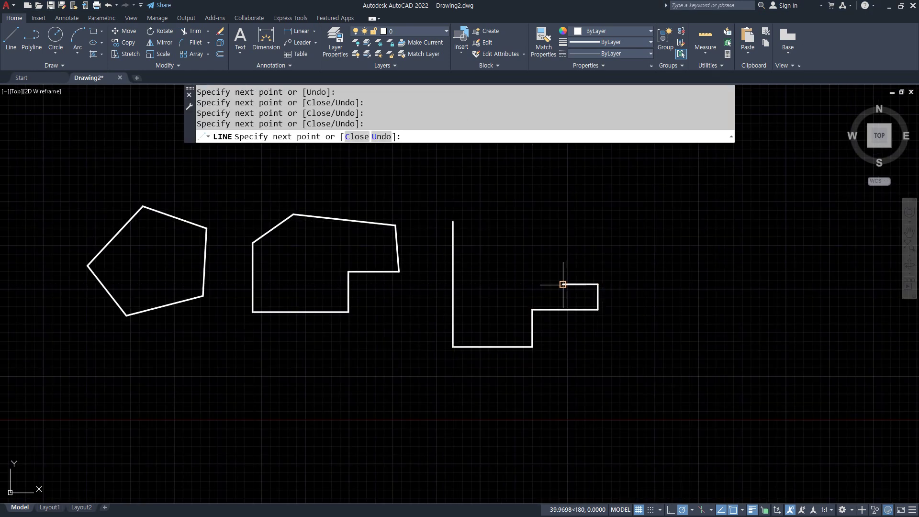
{"action": "left_click", "coordinate": [563, 284]}
{"action": "left_click", "coordinate": [563, 262]}
{"action": "left_click", "coordinate": [601, 261]}
{"action": "left_click", "coordinate": [601, 244]}
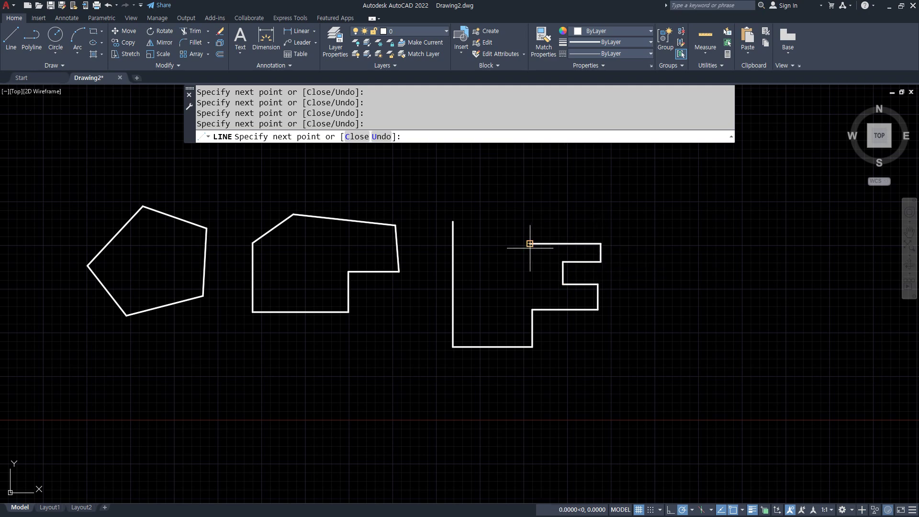
{"action": "left_click", "coordinate": [529, 244]}
Undo the last seven segments one by one while the Line command is still running
{"action": "key", "text": "ctrl+z"}
{"action": "key", "text": "ctrl+z"}
{"action": "key", "text": "ctrl+z"}
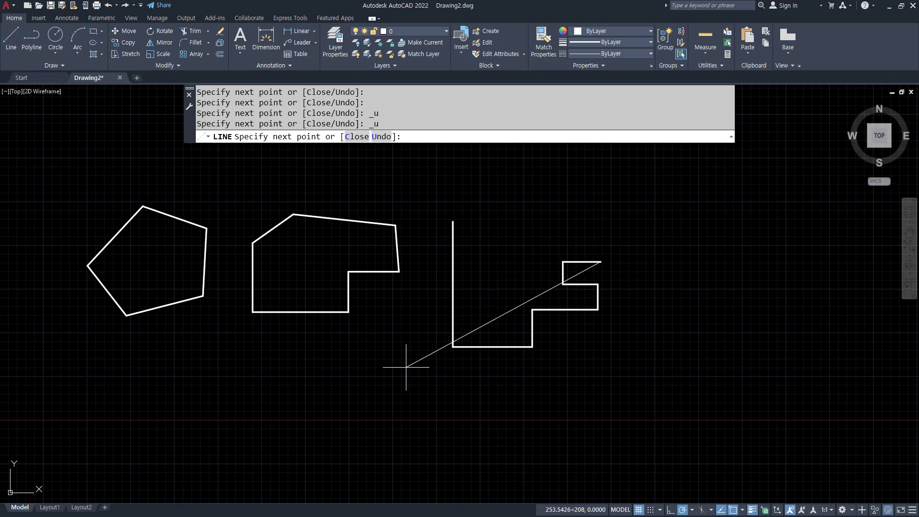
{"action": "key", "text": "ctrl+z"}
{"action": "key", "text": "ctrl+z"}
{"action": "key", "text": "ctrl+z"}
{"action": "key", "text": "ctrl+z"}
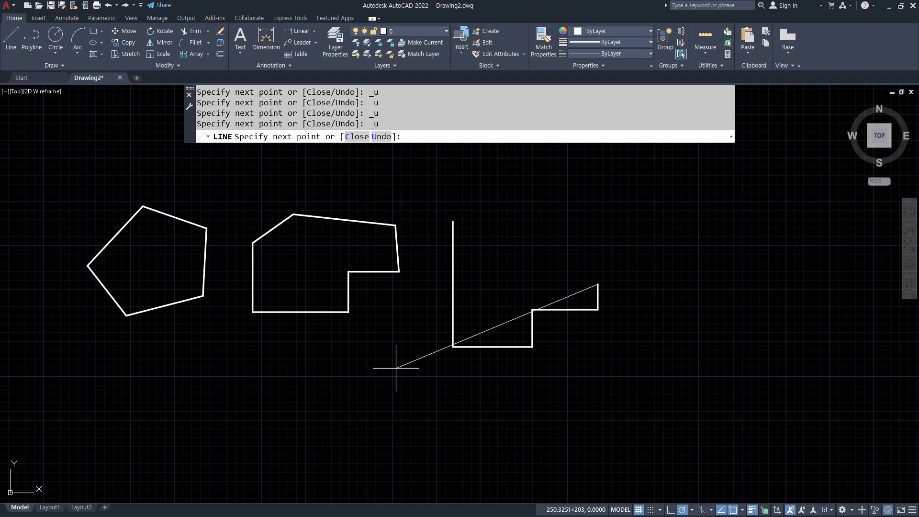
Continue the chain with four more freely placed segments, three of them slanted, and end the Line command
{"action": "left_click", "coordinate": [608, 301]}
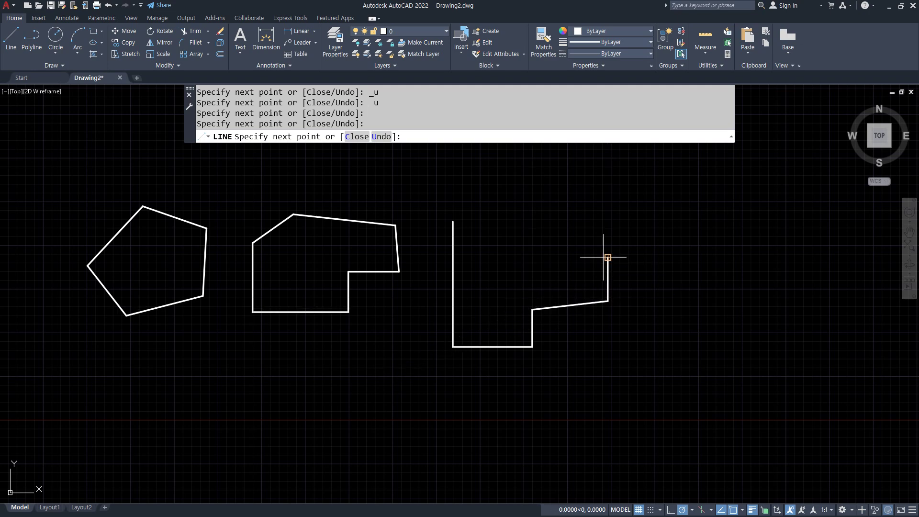
{"action": "left_click", "coordinate": [609, 257]}
{"action": "left_click", "coordinate": [538, 251]}
{"action": "left_click", "coordinate": [525, 213]}
{"action": "key", "text": "Escape"}
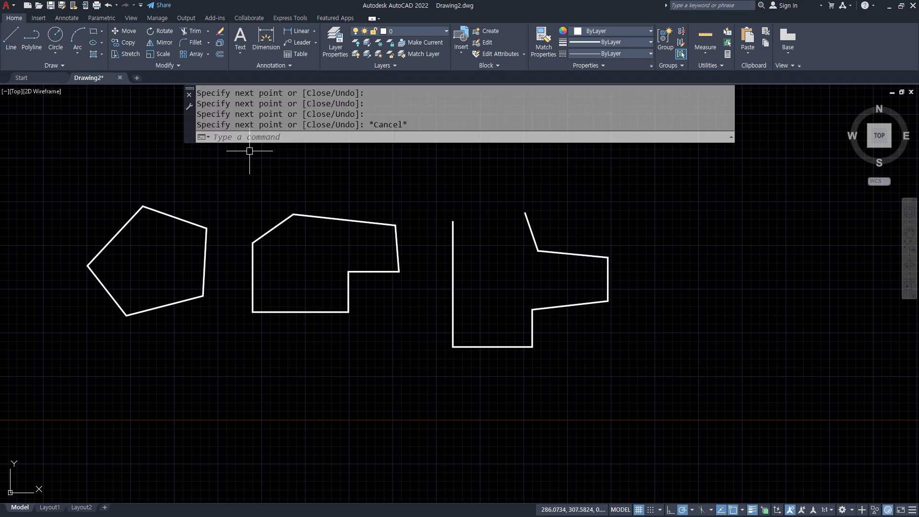
Undo the entire finished line chain beside the closed stepped outline in a single undo
{"action": "mouse_move", "coordinate": [265, 157]}
{"action": "left_mouse_down"}
{"action": "mouse_move", "coordinate": [240, 127]}
{"action": "mouse_move", "coordinate": [256, 168]}
{"action": "left_mouse_up"}
{"action": "key", "text": "ctrl+z"}
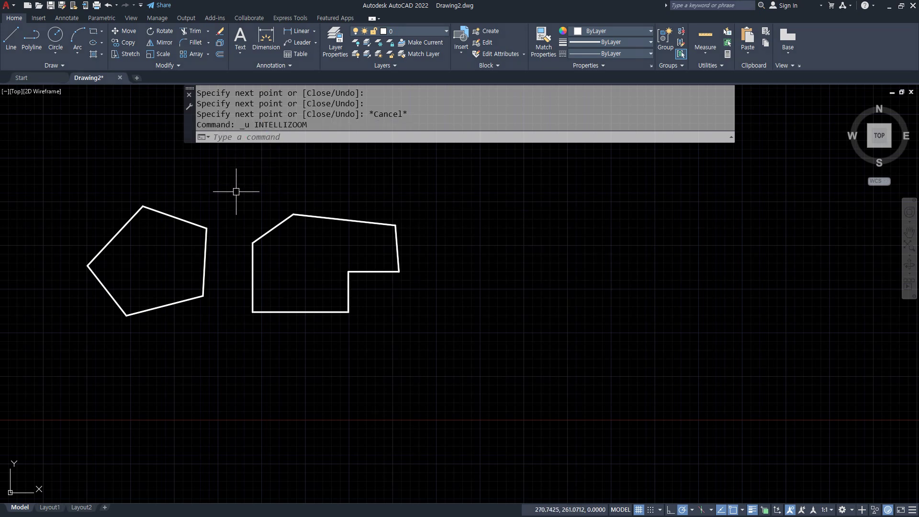
{"action": "mouse_move", "coordinate": [524, 380]}
{"action": "left_mouse_down"}
{"action": "mouse_move", "coordinate": [456, 372]}
{"action": "mouse_move", "coordinate": [554, 211]}
{"action": "mouse_move", "coordinate": [541, 377]}
{"action": "left_mouse_up"}
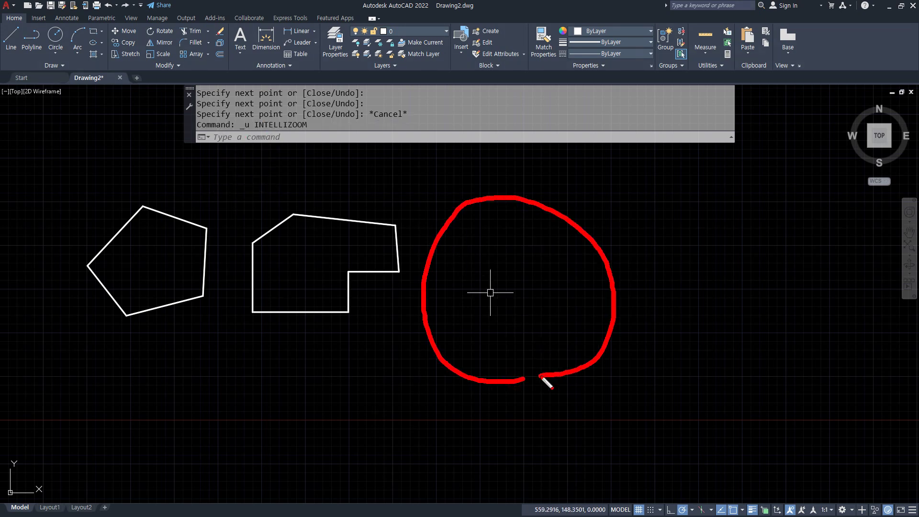
{"action": "key", "text": "Escape"}
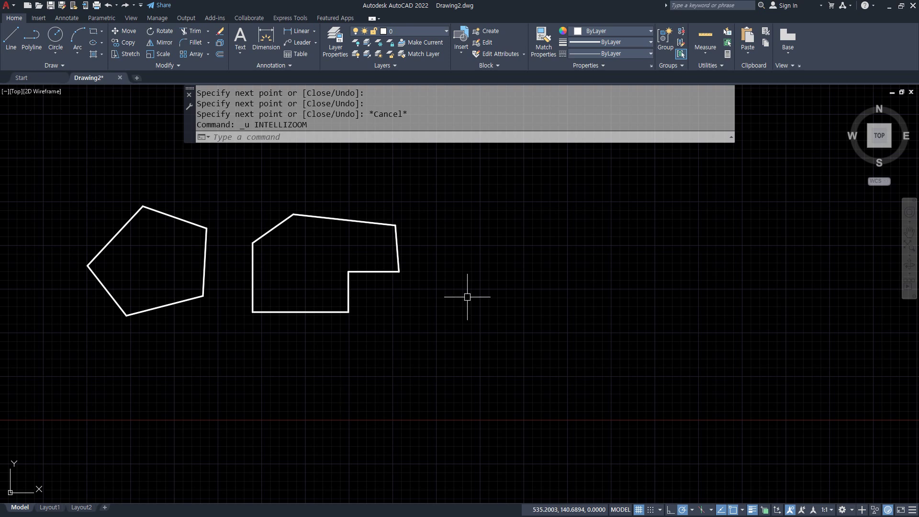
Draw an open right-angled stepped chain of seven line segments beside the closed stepped outline, starting with one about 52 units straight down
{"action": "type", "text": "l"}
{"action": "key", "text": "Return"}
{"action": "left_click", "coordinate": [459, 236]}
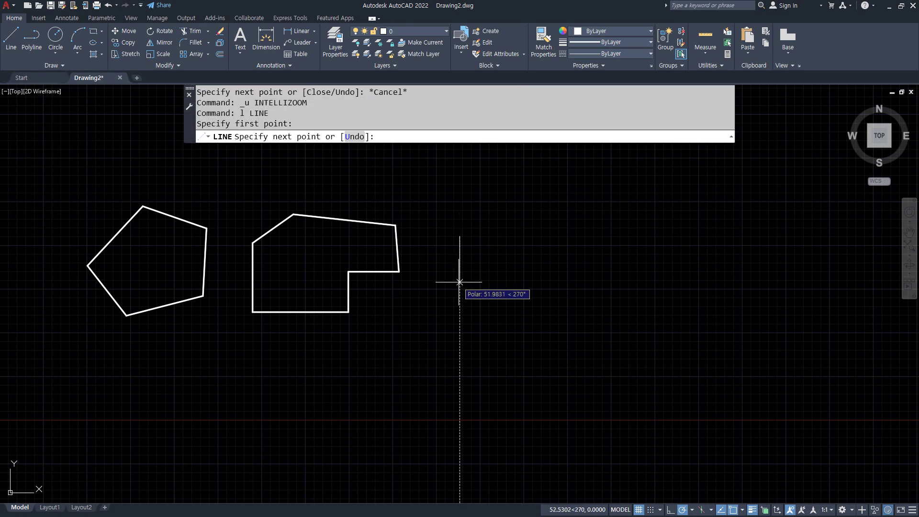
{"action": "left_click", "coordinate": [459, 283]}
{"action": "left_click", "coordinate": [492, 283]}
{"action": "left_click", "coordinate": [492, 309]}
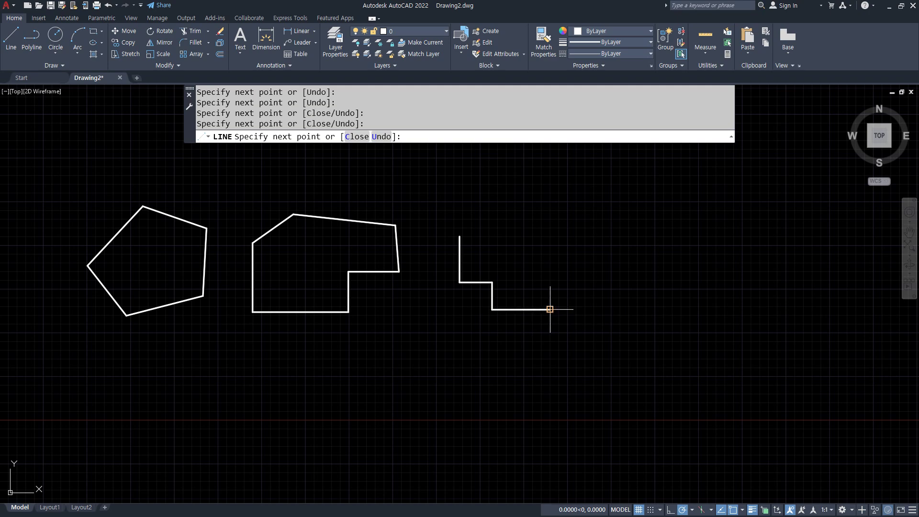
{"action": "left_click", "coordinate": [550, 309]}
{"action": "left_click", "coordinate": [550, 262]}
{"action": "left_click", "coordinate": [573, 262]}
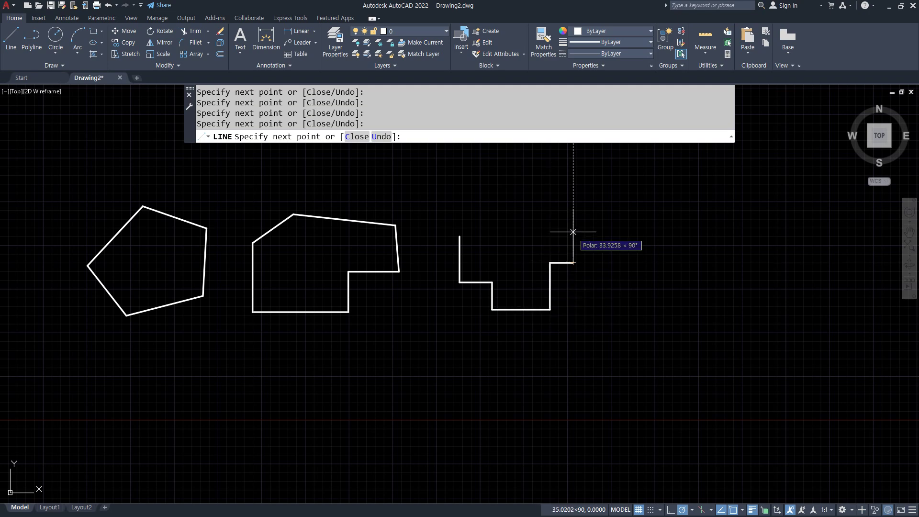
{"action": "left_click", "coordinate": [573, 232]}
{"action": "scroll", "coordinate": [550, 232], "scroll_direction": "up", "scroll_amount": 6}
{"action": "scroll", "coordinate": [560, 236], "scroll_direction": "down", "scroll_amount": 2}
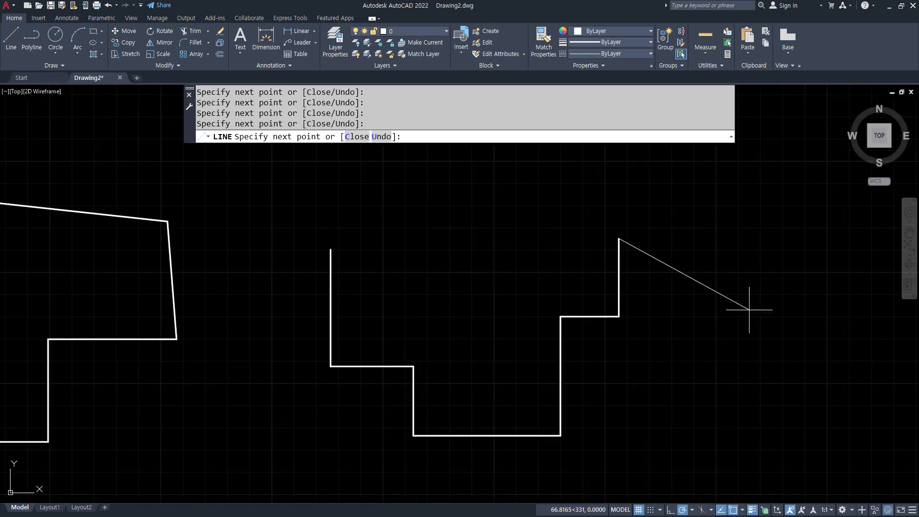
{"action": "key", "text": "Return"}
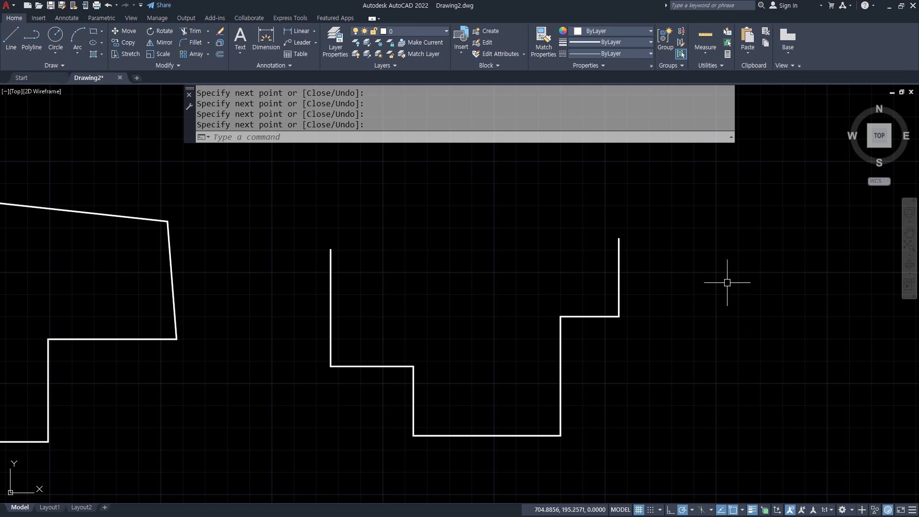
{"action": "mouse_move", "coordinate": [640, 256]}
{"action": "left_mouse_down"}
{"action": "mouse_move", "coordinate": [624, 239]}
{"action": "mouse_move", "coordinate": [637, 254]}
{"action": "mouse_move", "coordinate": [611, 254]}
{"action": "mouse_move", "coordinate": [631, 257]}
{"action": "mouse_move", "coordinate": [655, 229]}
{"action": "mouse_move", "coordinate": [732, 196]}
{"action": "left_mouse_up"}
{"action": "key", "text": "Escape"}
{"action": "middle_click_drag", "start_coordinate": [710, 279], "coordinate": [707, 308]}
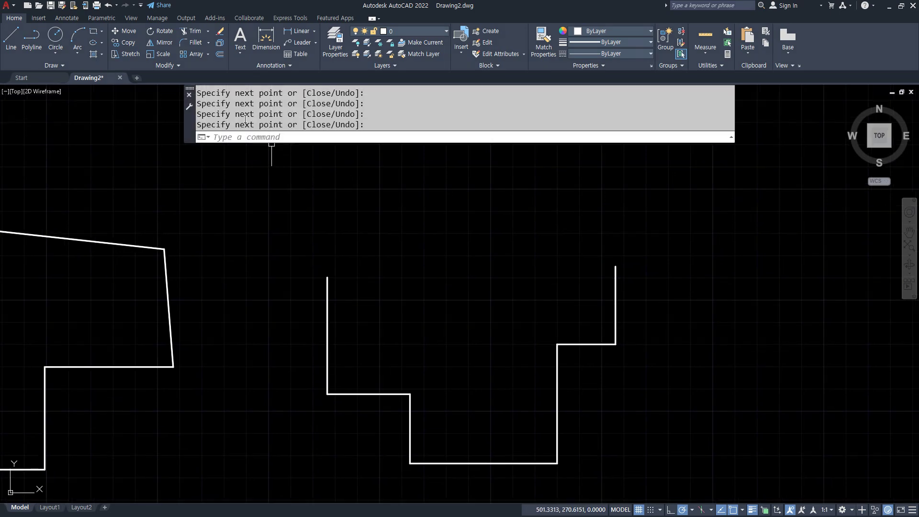
{"action": "type", "text": "l"}
{"action": "key", "text": "space"}
{"action": "mouse_move", "coordinate": [491, 297]}
{"action": "middle_mouse_down"}
{"action": "mouse_move", "coordinate": [328, 221]}
{"action": "mouse_move", "coordinate": [277, 212]}
{"action": "middle_mouse_up"}
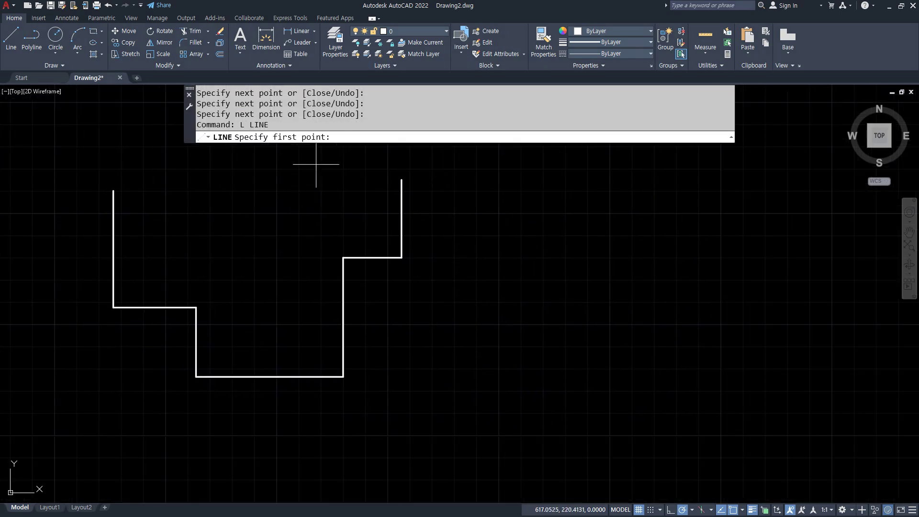
{"action": "key", "text": "alt"}
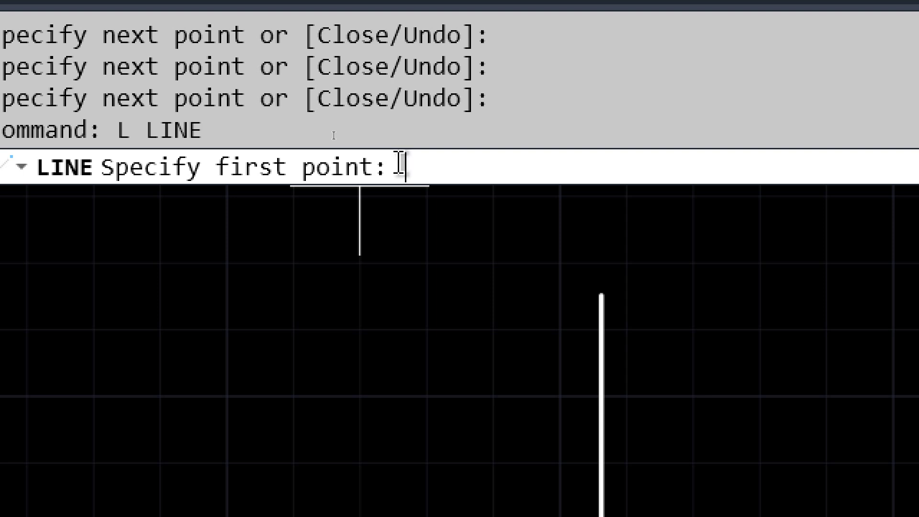
{"action": "key", "text": "Return"}
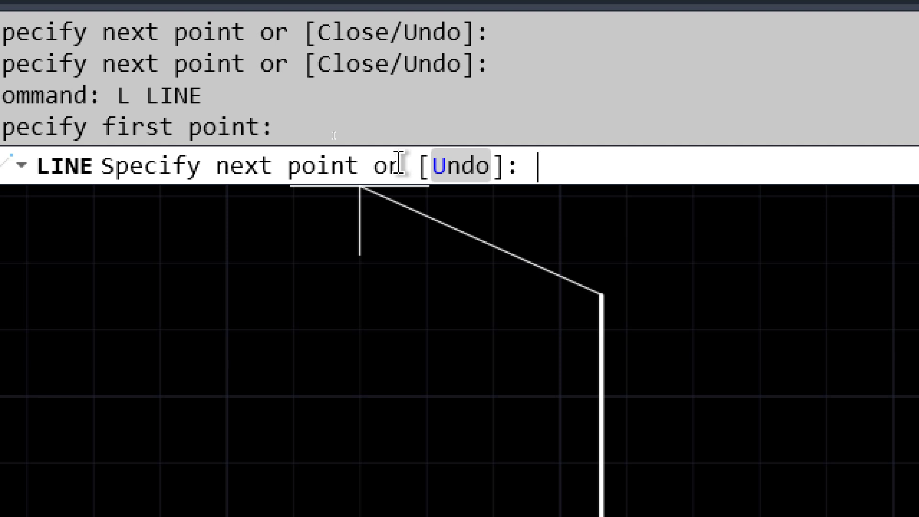
{"action": "key", "text": "Escape"}
Start a new Line automatically from the last drawn endpoint and add five horizontal and vertical segments stepping upward
{"action": "key", "text": "Return"}
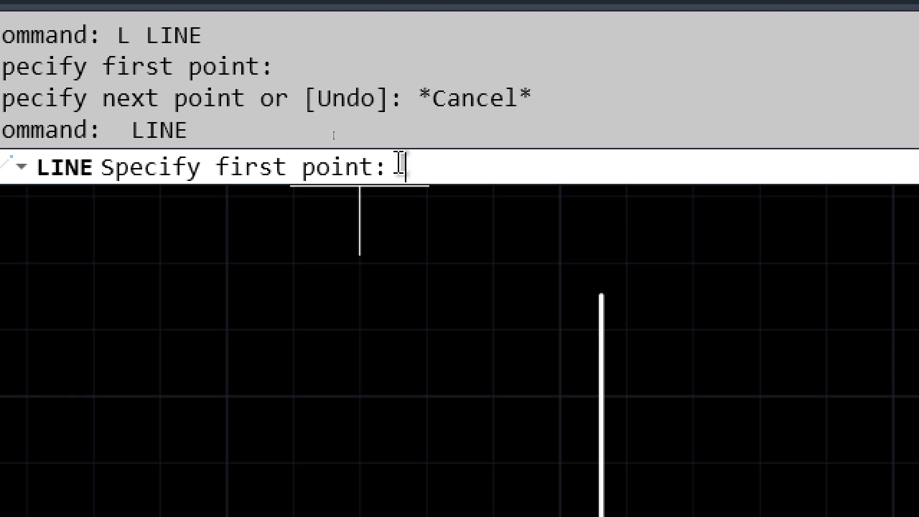
{"action": "key", "text": "Return"}
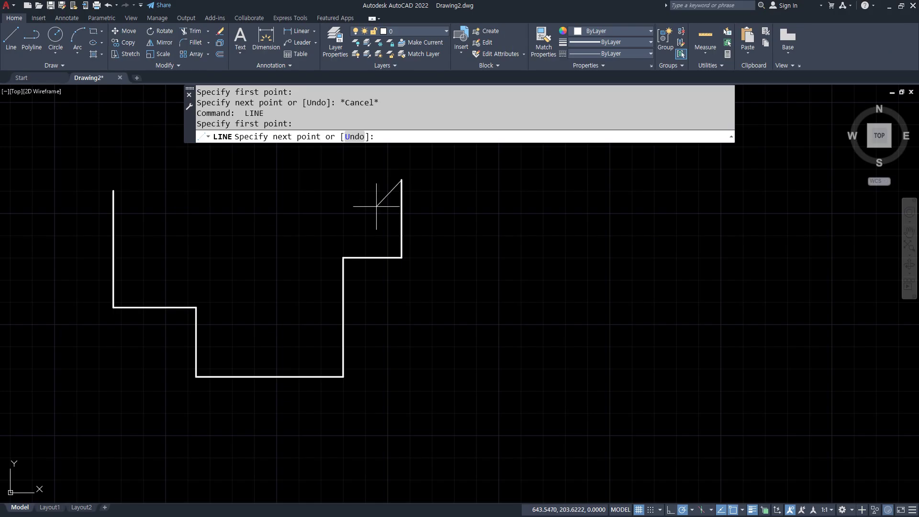
{"action": "middle_click_drag", "start_coordinate": [375, 195], "coordinate": [392, 322]}
{"action": "left_click", "coordinate": [504, 289]}
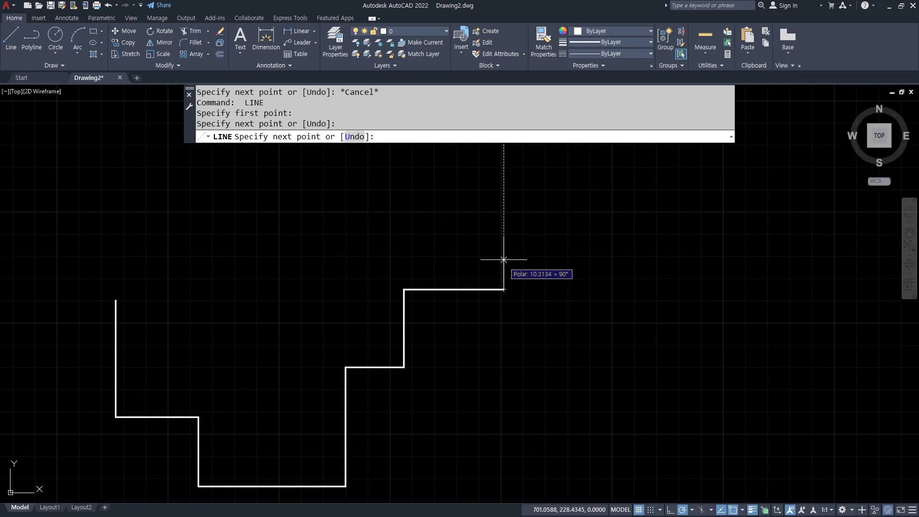
{"action": "left_click", "coordinate": [503, 218]}
{"action": "left_click", "coordinate": [408, 217]}
{"action": "left_click", "coordinate": [408, 152]}
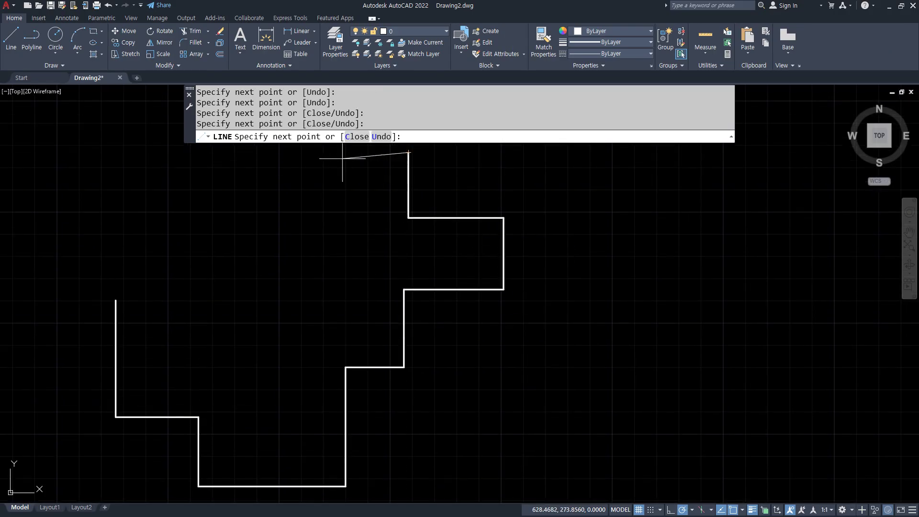
{"action": "left_click", "coordinate": [270, 152]}
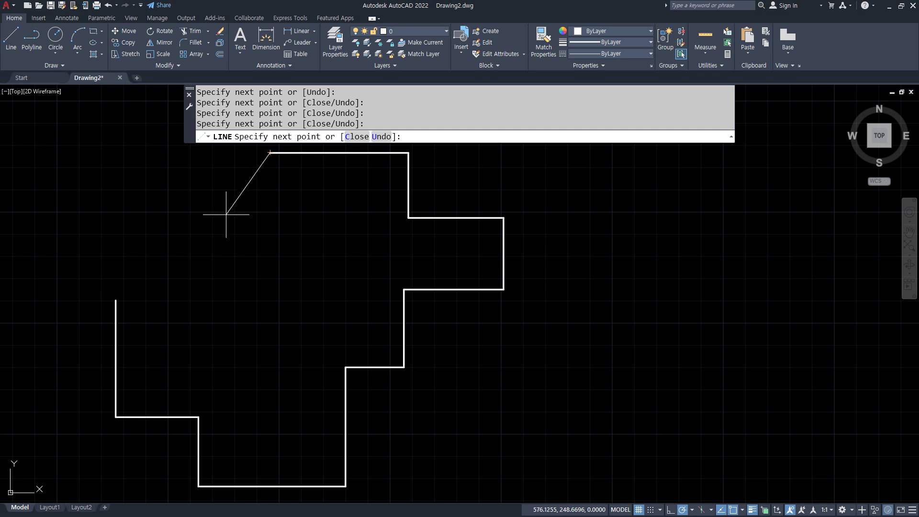
{"action": "key", "text": "ctrl+2"}
{"action": "mouse_move", "coordinate": [372, 146]}
{"action": "left_mouse_down"}
{"action": "mouse_move", "coordinate": [358, 150]}
{"action": "mouse_move", "coordinate": [369, 125]}
{"action": "mouse_move", "coordinate": [368, 153]}
{"action": "left_mouse_up"}
{"action": "mouse_move", "coordinate": [270, 159]}
{"action": "left_mouse_down"}
{"action": "mouse_move", "coordinate": [406, 304]}
{"action": "mouse_move", "coordinate": [371, 302]}
{"action": "mouse_move", "coordinate": [209, 204]}
{"action": "mouse_move", "coordinate": [118, 301]}
{"action": "left_mouse_up"}
{"action": "left_click_drag", "start_coordinate": [127, 265], "coordinate": [166, 287]}
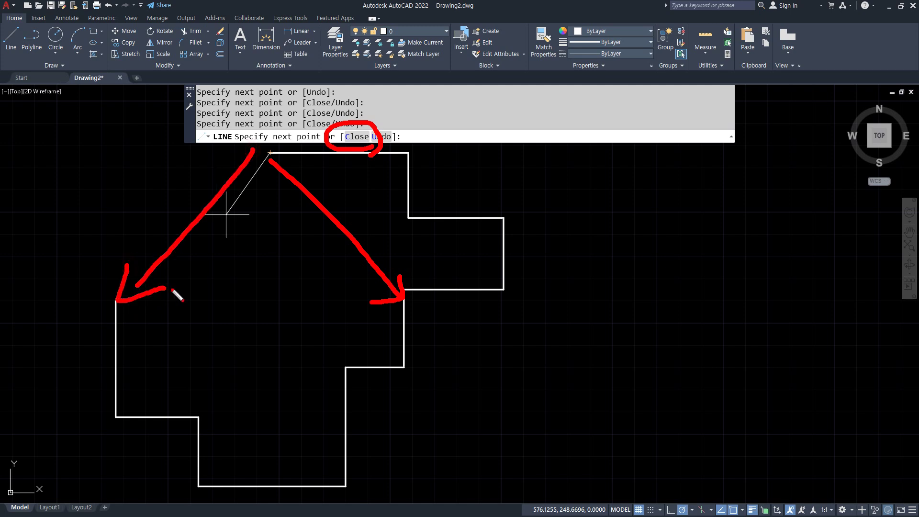
{"action": "left_click_drag", "start_coordinate": [323, 245], "coordinate": [317, 274]}
{"action": "left_click_drag", "start_coordinate": [88, 207], "coordinate": [126, 220]}
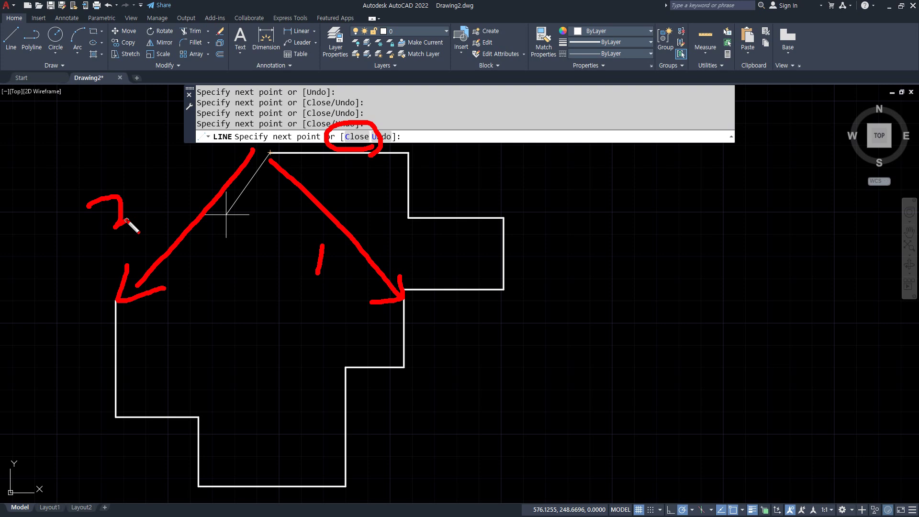
{"action": "mouse_move", "coordinate": [416, 310]}
{"action": "left_mouse_down"}
{"action": "mouse_move", "coordinate": [382, 293]}
{"action": "mouse_move", "coordinate": [411, 296]}
{"action": "left_mouse_up"}
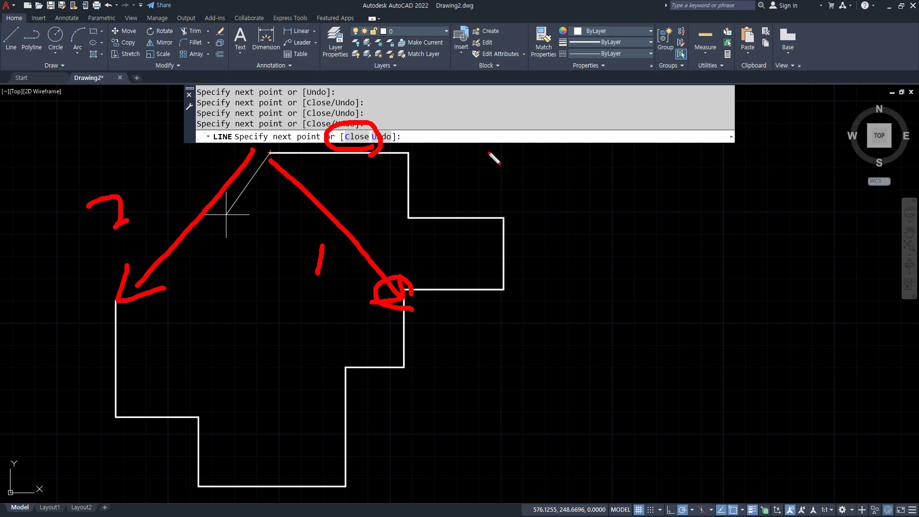
{"action": "key", "text": "Escape"}
Close the new five-segment chain back to its own start point with the Line command's Close option
{"action": "left_click", "coordinate": [356, 139]}
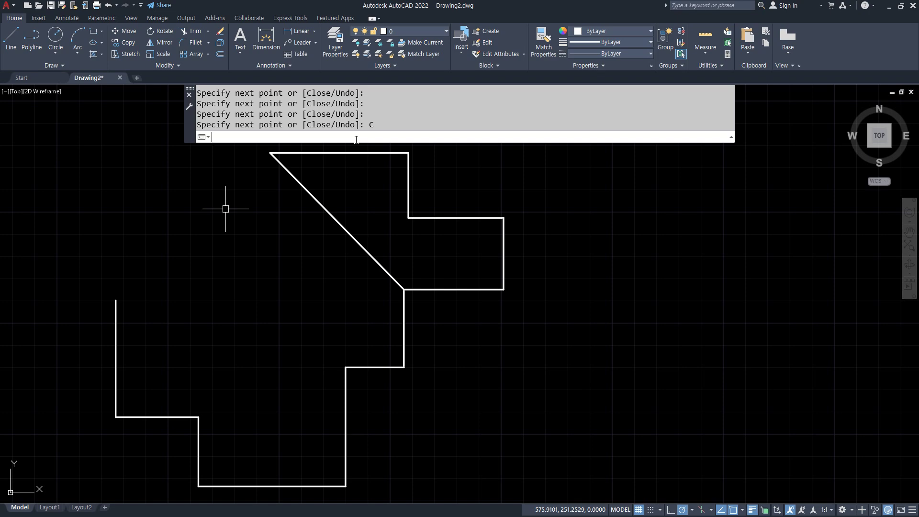
{"action": "key", "text": "Escape"}
{"action": "scroll", "coordinate": [484, 405], "scroll_direction": "down", "scroll_amount": 3}
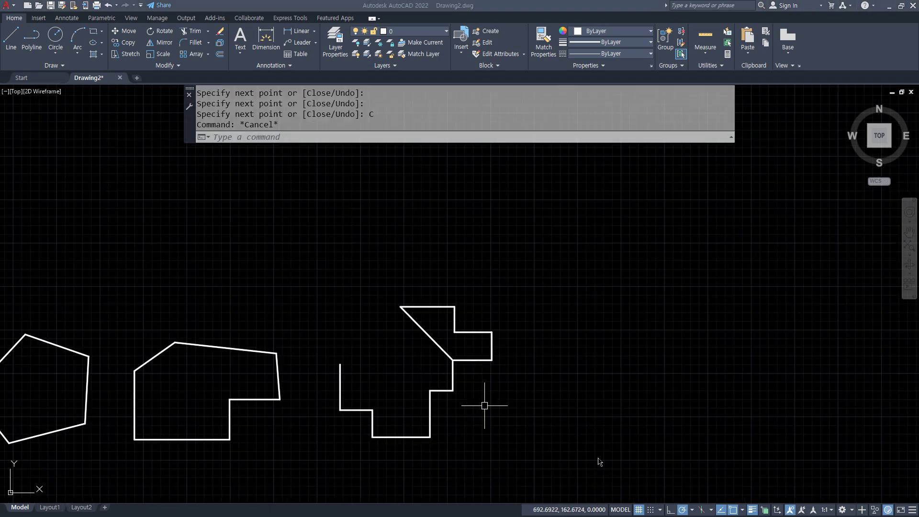
Erase all three line drawings from the drawing area together using a crossing selection
{"action": "middle_click_drag", "start_coordinate": [380, 400], "coordinate": [636, 373]}
{"action": "left_click", "coordinate": [785, 248]}
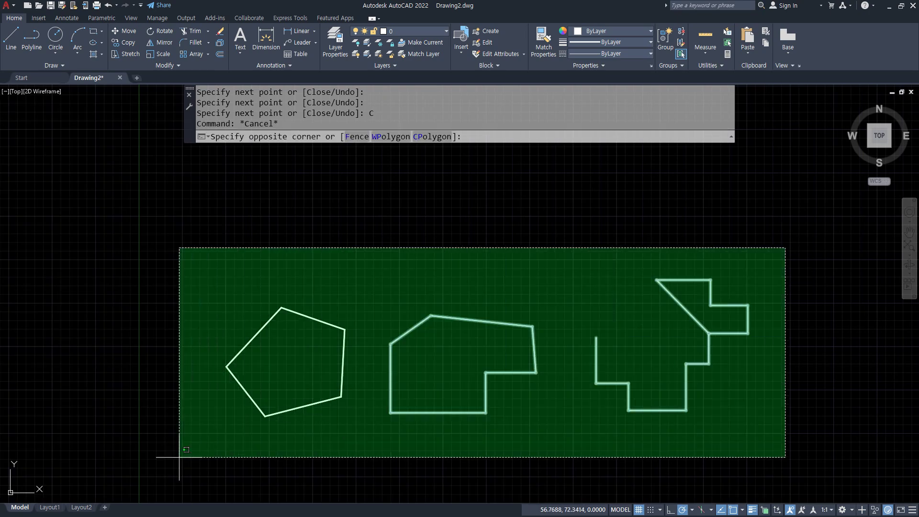
{"action": "left_click", "coordinate": [180, 457]}
{"action": "key", "text": "Delete"}
Draw a slanted, notched outline of six straight line segments and finish it with the Line command's Close option
{"action": "type", "text": "l"}
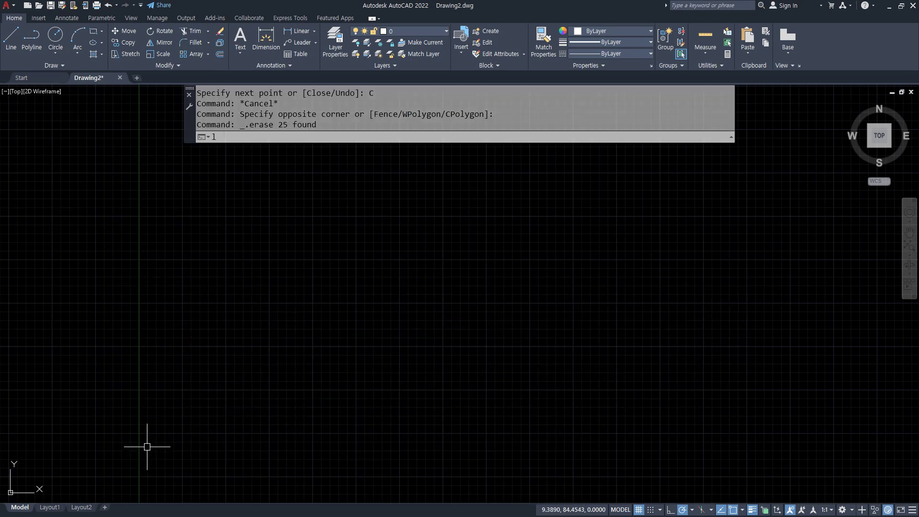
{"action": "key", "text": "Return"}
{"action": "left_click", "coordinate": [255, 261]}
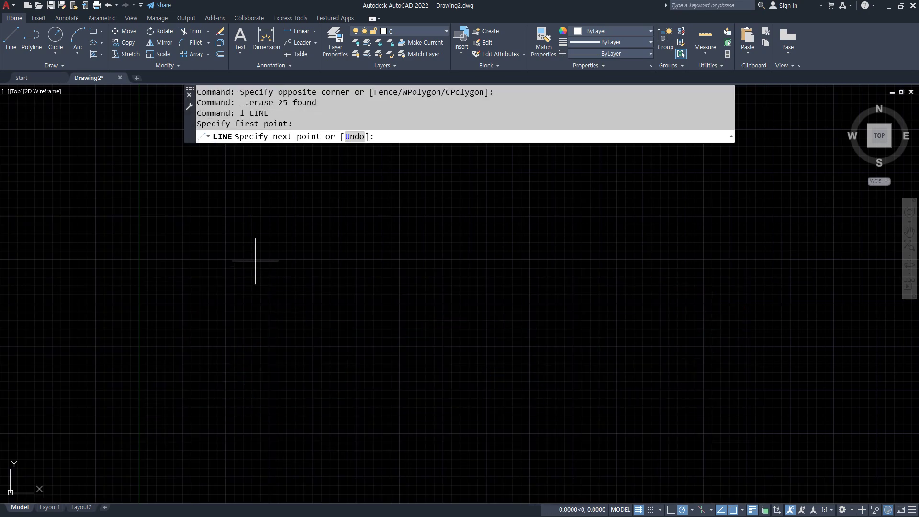
{"action": "left_click", "coordinate": [305, 245]}
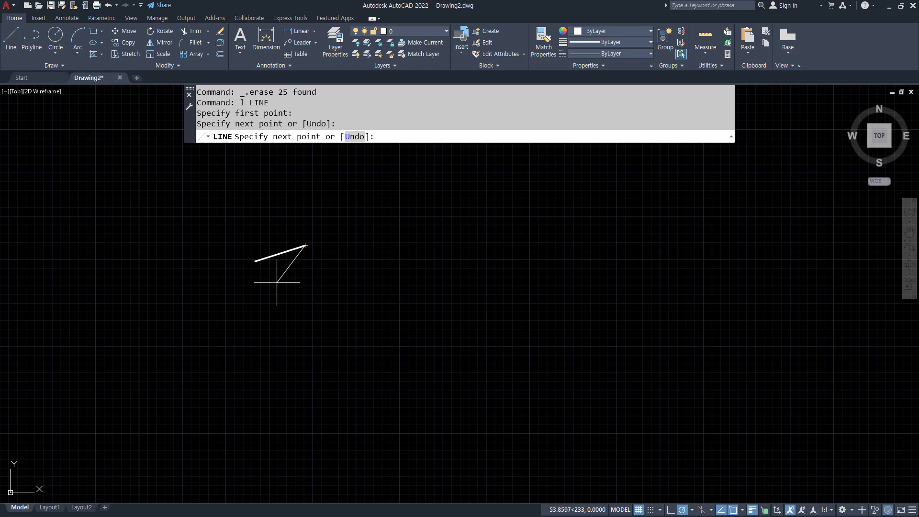
{"action": "left_click", "coordinate": [254, 317]}
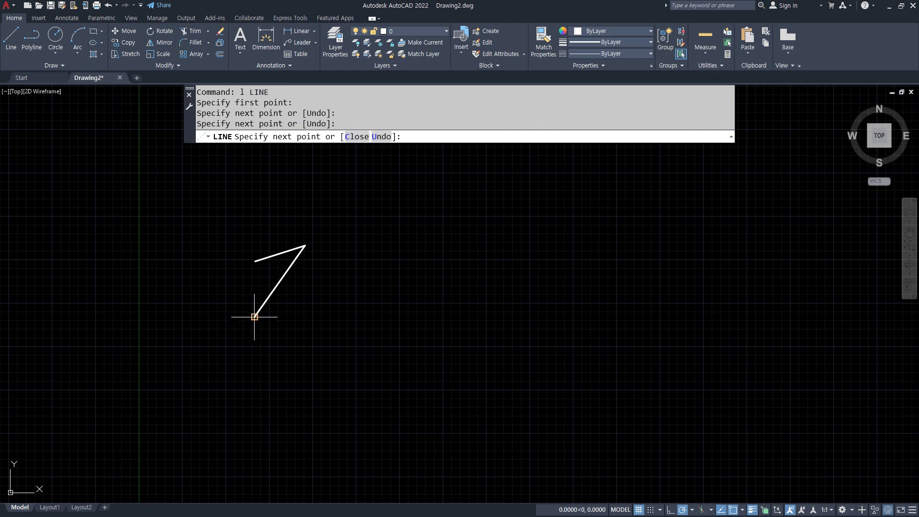
{"action": "left_click", "coordinate": [287, 304]}
{"action": "left_click", "coordinate": [329, 236]}
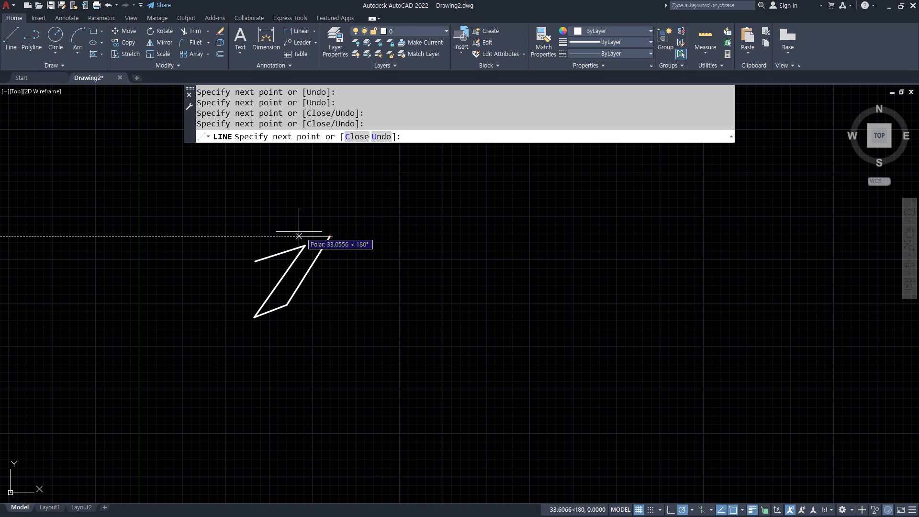
{"action": "left_click", "coordinate": [292, 227]}
{"action": "type", "text": "c"}
{"action": "key", "text": "Return"}
Draw a tall closed eleven-segment outline beside the slanted shape, with a short pointed horizontal arm midway, finishing it with Close
{"action": "type", "text": "l"}
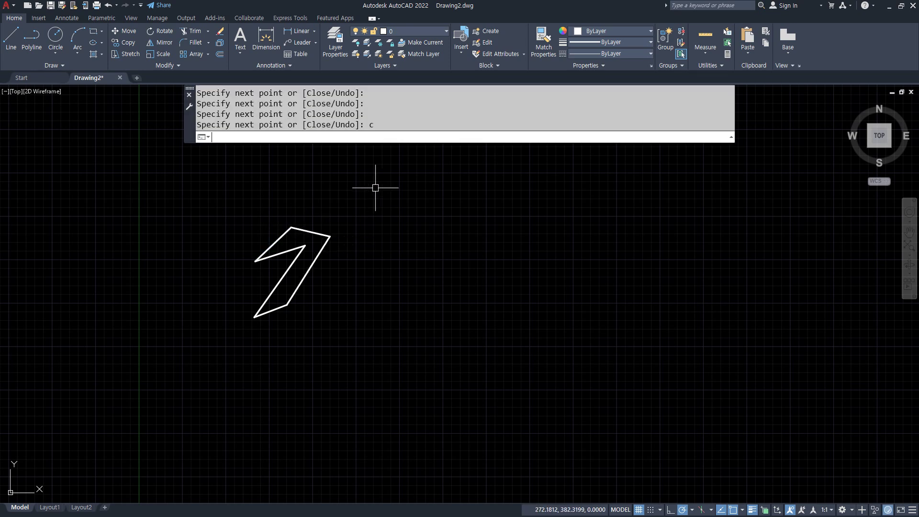
{"action": "key", "text": "Return"}
{"action": "left_click", "coordinate": [330, 187]}
{"action": "left_click", "coordinate": [349, 208]}
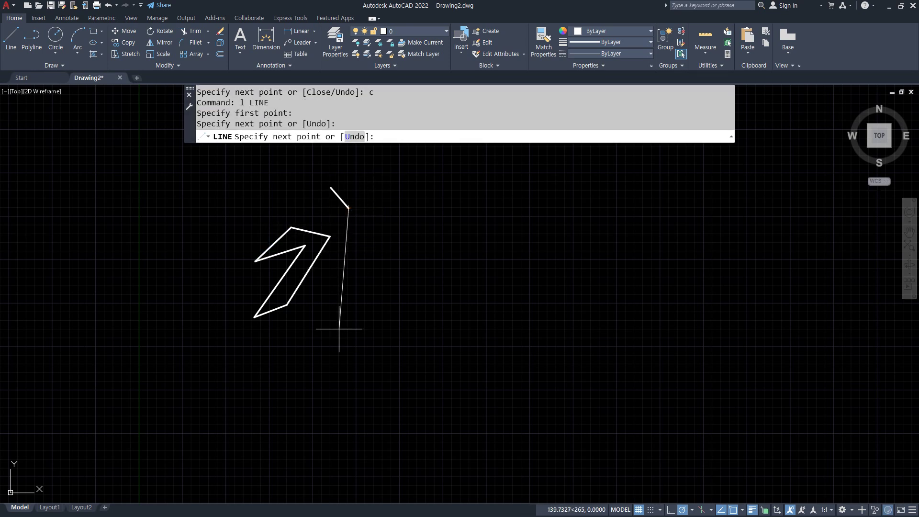
{"action": "left_click", "coordinate": [362, 351]}
{"action": "left_click", "coordinate": [361, 277]}
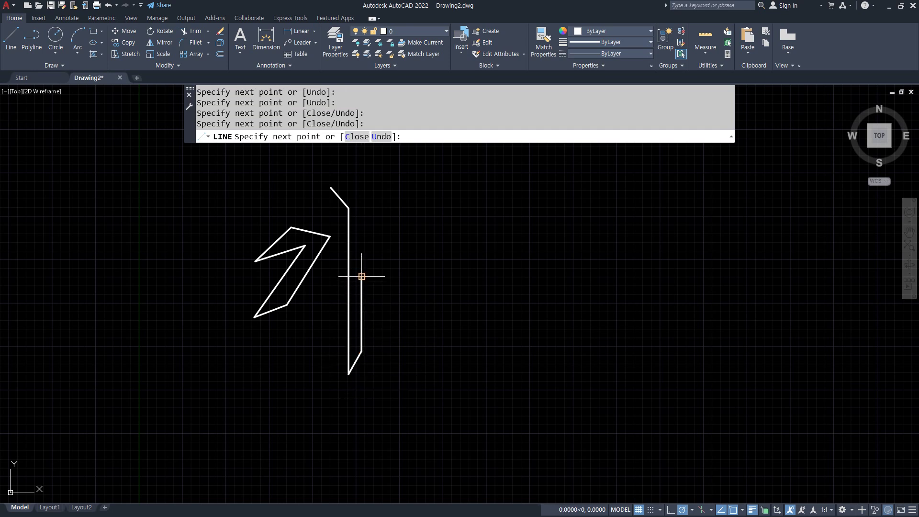
{"action": "left_click", "coordinate": [406, 276]}
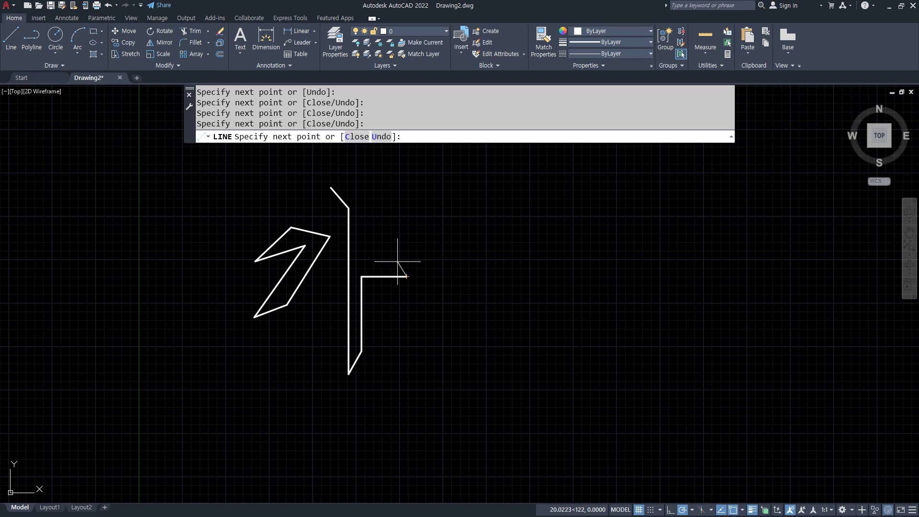
{"action": "left_click", "coordinate": [397, 262]}
{"action": "left_click", "coordinate": [391, 271]}
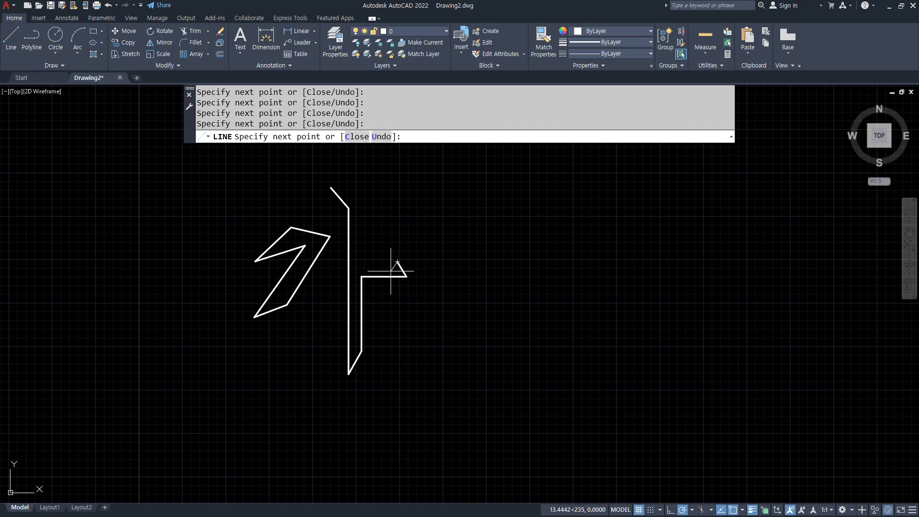
{"action": "left_click", "coordinate": [364, 271]}
{"action": "left_click", "coordinate": [363, 222]}
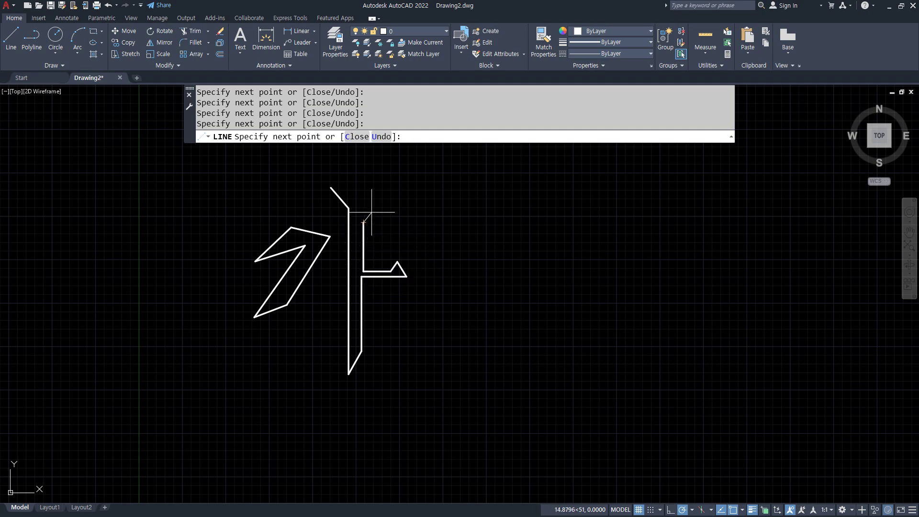
{"action": "left_click", "coordinate": [371, 210]}
{"action": "type", "text": "c"}
{"action": "key", "text": "Return"}
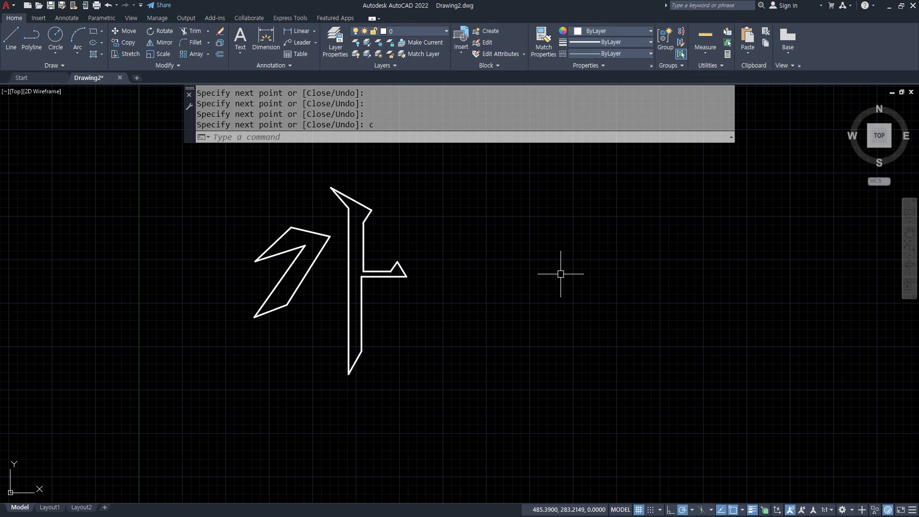
Switch to Notepad and add a line reading "Dynamic Input" after a blank line below the Redo note
{"action": "key", "text": "alt+Tab"}
{"action": "key", "text": "Return"}
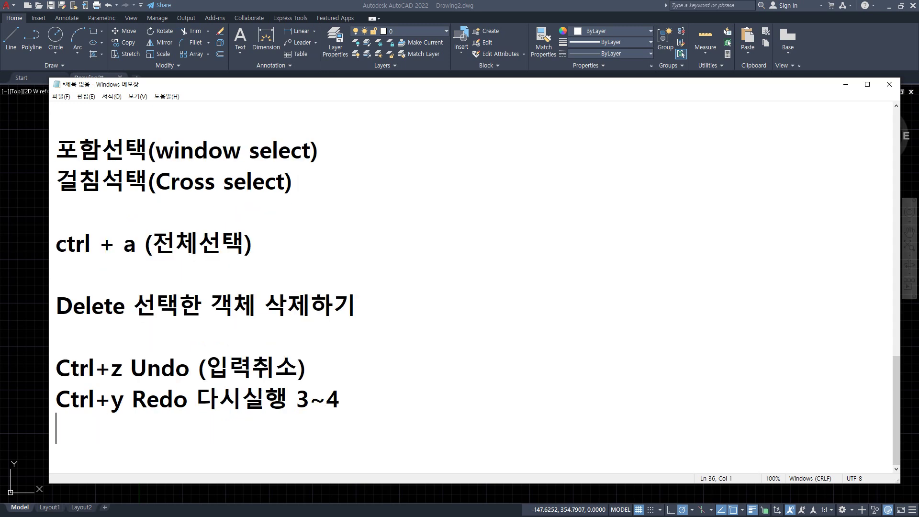
{"action": "type", "text": "C"}
{"action": "key", "text": "BackSpace"}
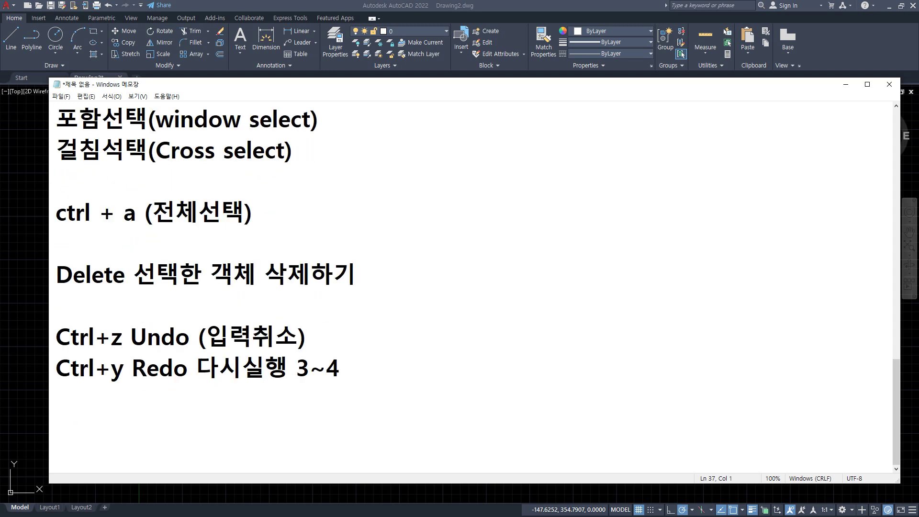
{"action": "type", "text": "Dyna"}
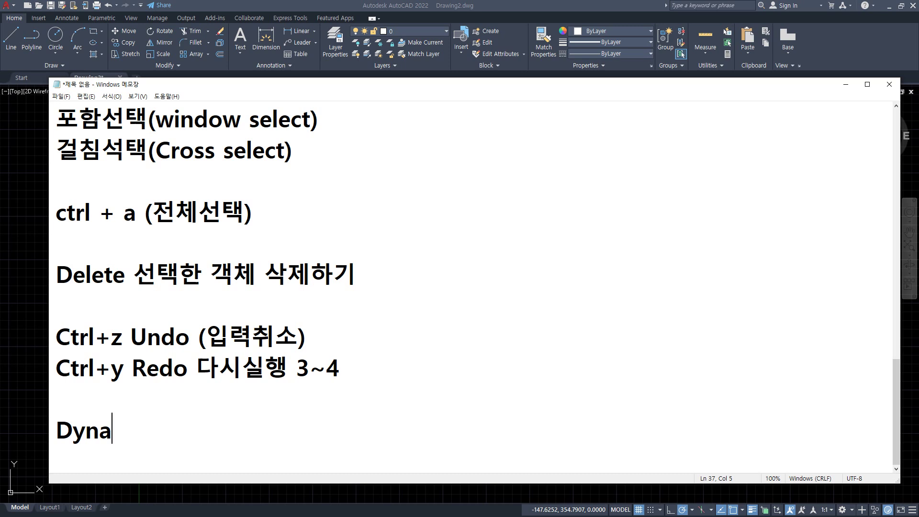
{"action": "type", "text": "mic Input"}
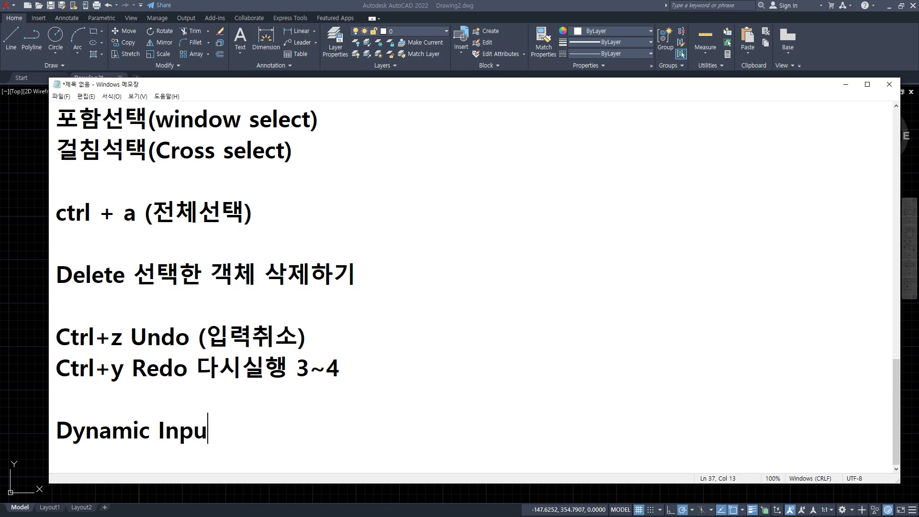
Capitalise the first three letters of the new note so that it reads "DYNamic Input"
{"action": "key", "text": "Home"}
{"action": "key", "text": "Right"}
{"action": "key", "text": "Delete"}
{"action": "key", "text": "Delete"}
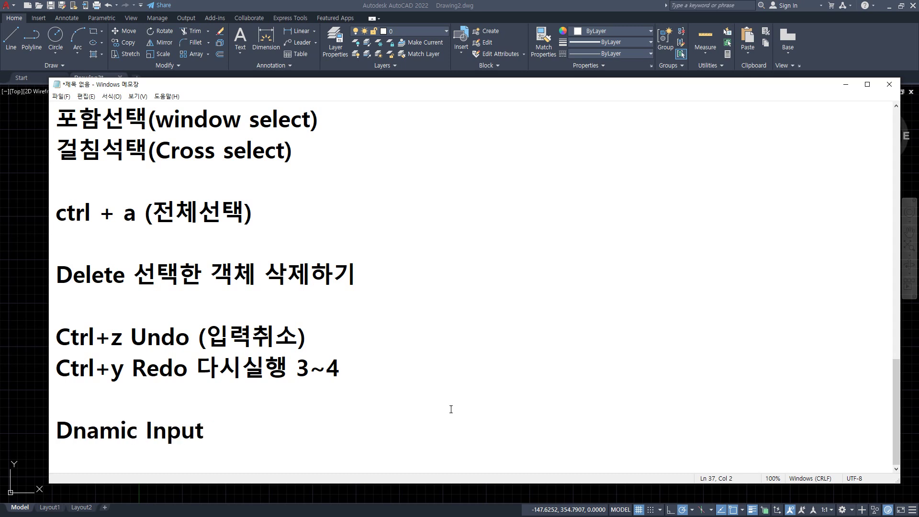
{"action": "type", "text": "YNB"}
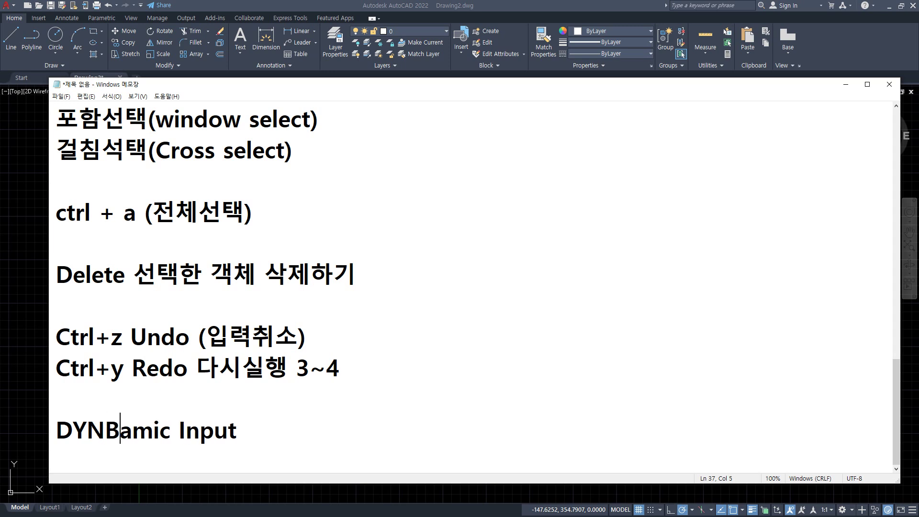
{"action": "key", "text": "BackSpace"}
{"action": "key", "text": "End"}
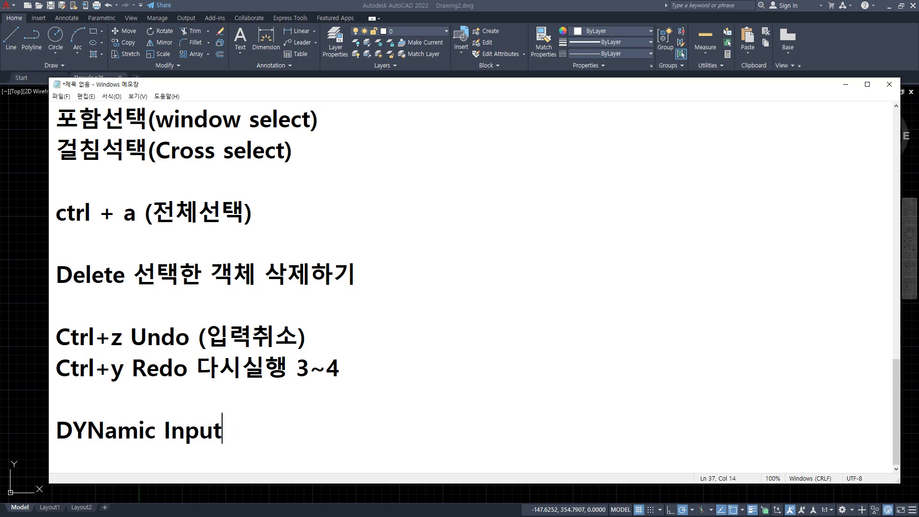
Add "(DYN F12) 동적입력" to the end of the DYNamic Input note
{"action": "type", "text": "(D"}
{"action": "type", "text": "YN"}
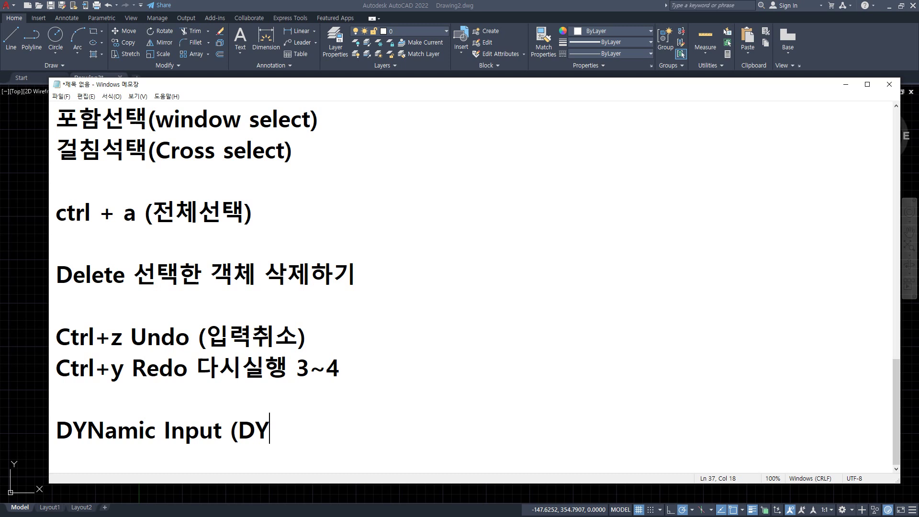
{"action": "type", "text": " F12"}
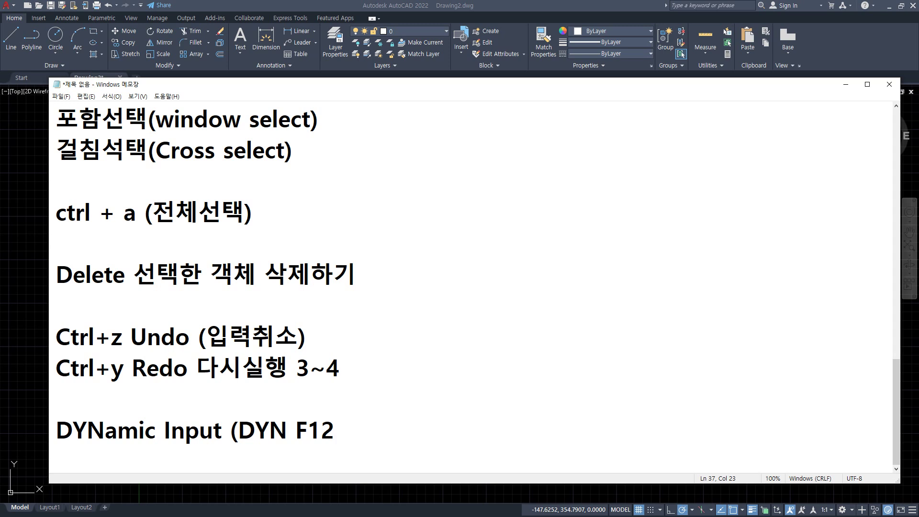
{"action": "type", "text": ")"}
{"action": "type", "text": " 동적입ㄹ"}
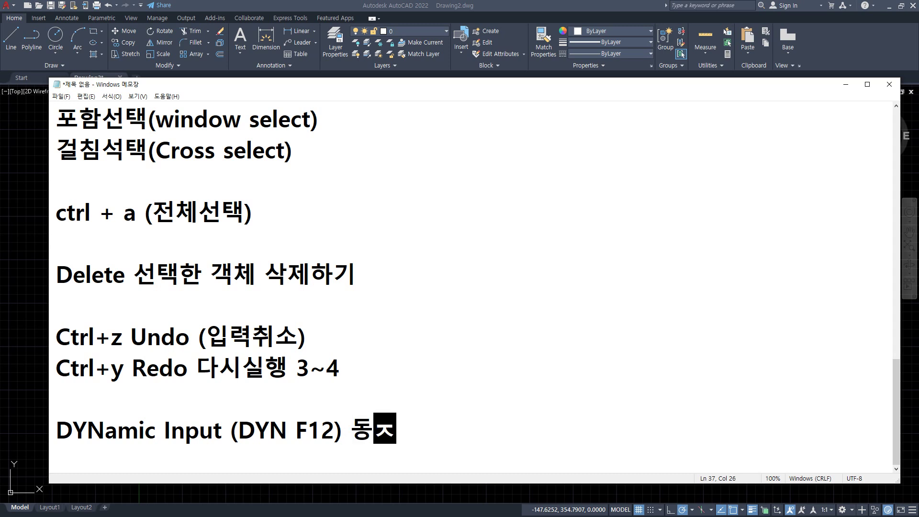
{"action": "type", "text": "력"}
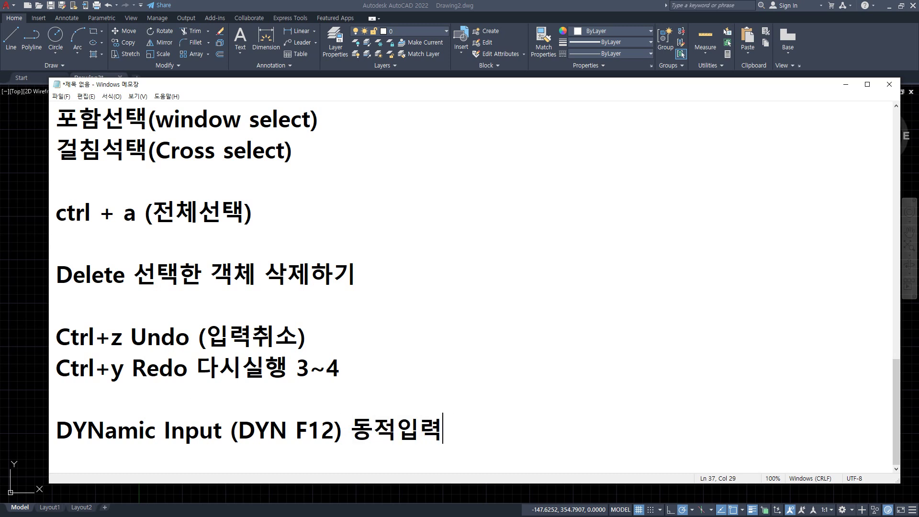
Switch to AutoCAD, draw an open chain of four line segments, the second about 297 units long, and end the command
{"action": "left_click", "coordinate": [14, 267]}
{"action": "type", "text": "l"}
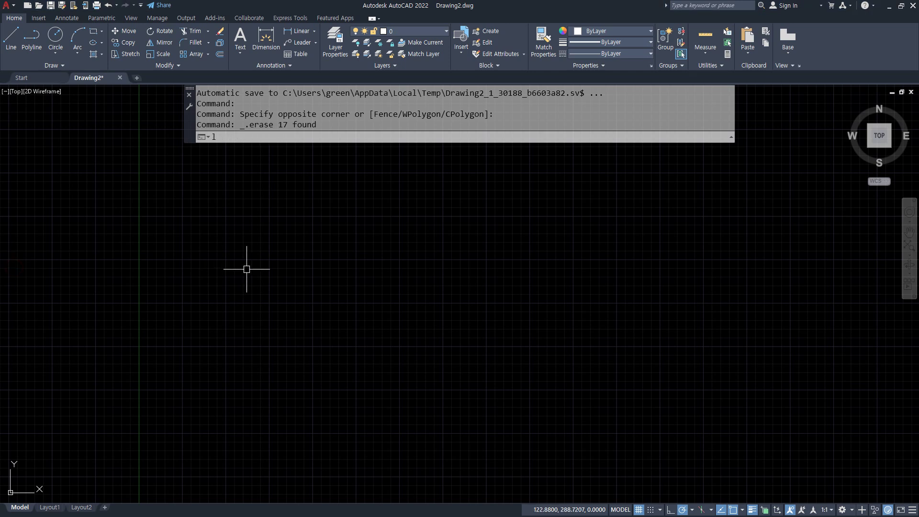
{"action": "key", "text": "Return"}
{"action": "left_click", "coordinate": [257, 348]}
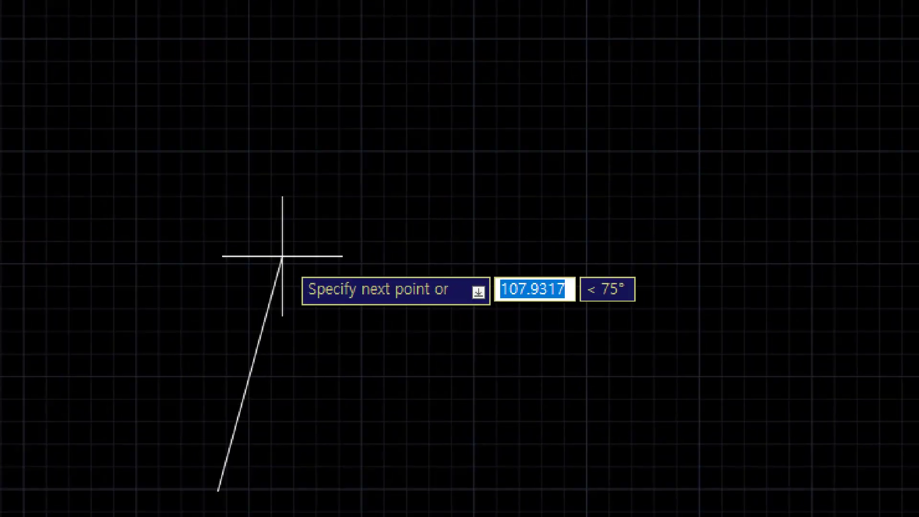
{"action": "scroll", "coordinate": [385, 306], "scroll_direction": "down", "scroll_amount": 2}
{"action": "left_click", "coordinate": [417, 274]}
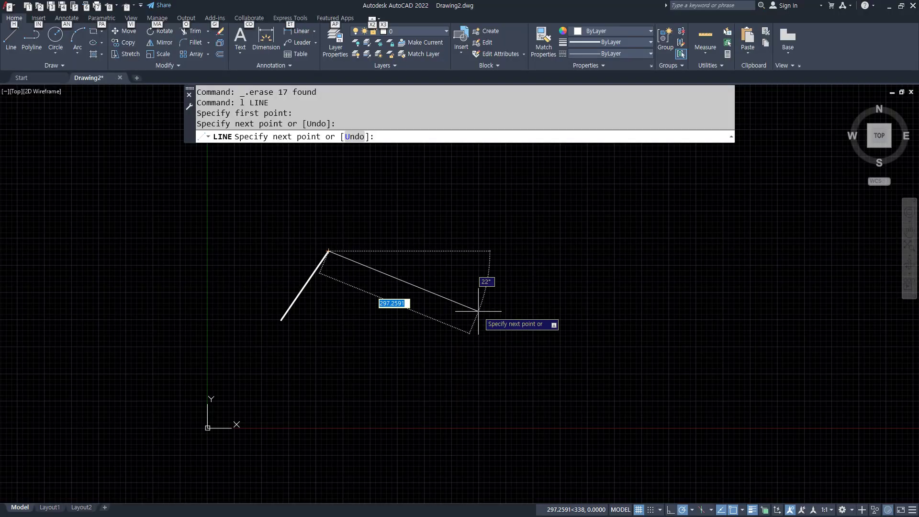
{"action": "left_click", "coordinate": [865, 288]}
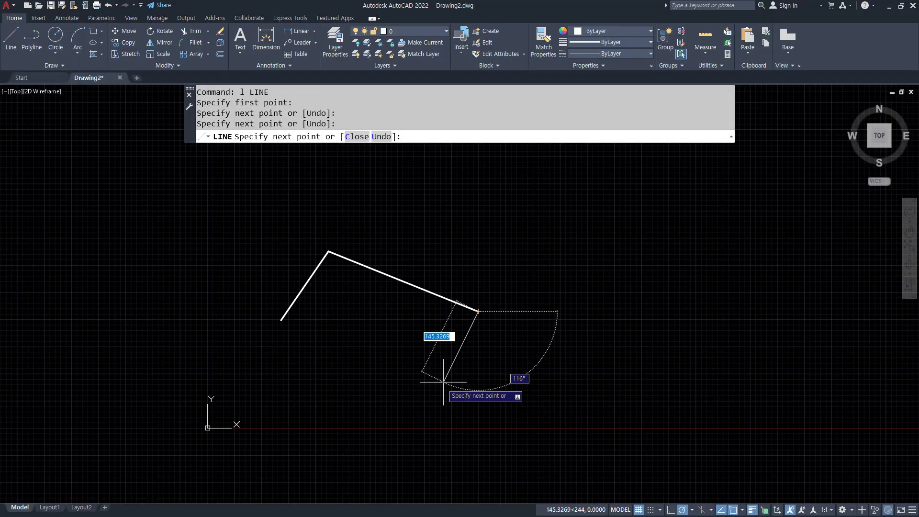
{"action": "left_click", "coordinate": [436, 391]}
{"action": "left_click", "coordinate": [350, 377]}
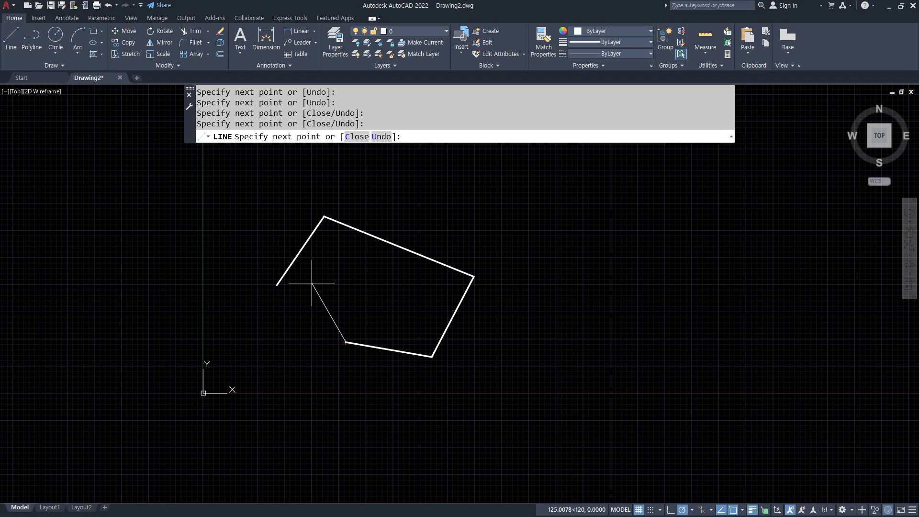
{"action": "key", "text": "Escape"}
{"action": "key", "text": "Escape"}
Start a new Line from the lower open end of the four-segment chain
{"action": "type", "text": "l"}
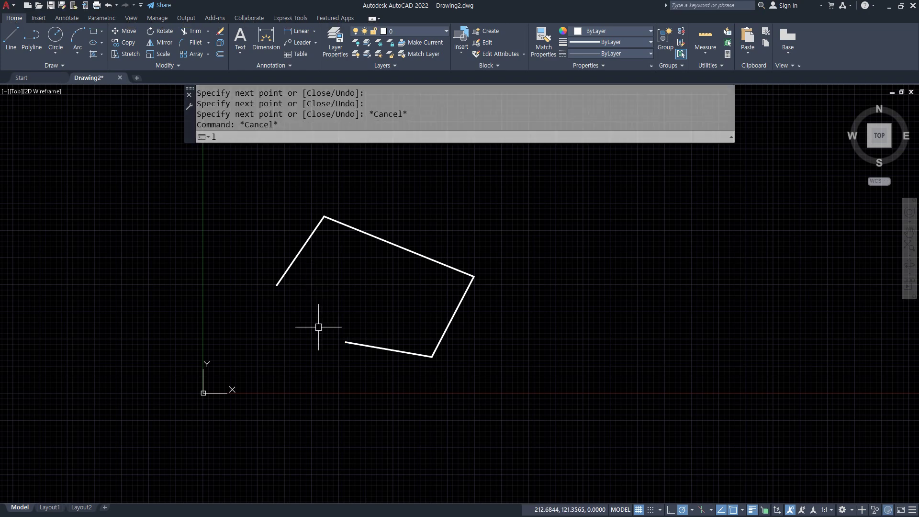
{"action": "key", "text": "Return"}
{"action": "left_click", "coordinate": [345, 342]}
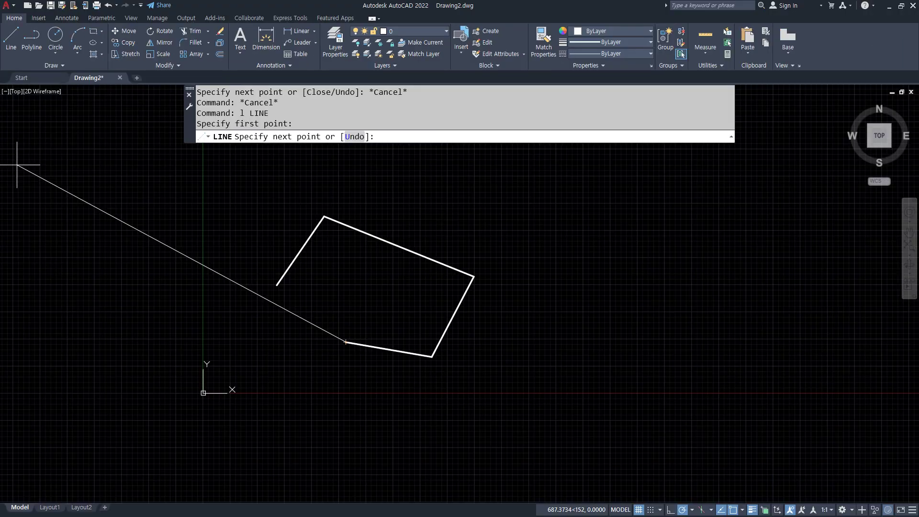
Switch to Notepad, move its window higher, and go to the empty line below the DYNamic Input note
{"action": "key", "text": "alt+Tab"}
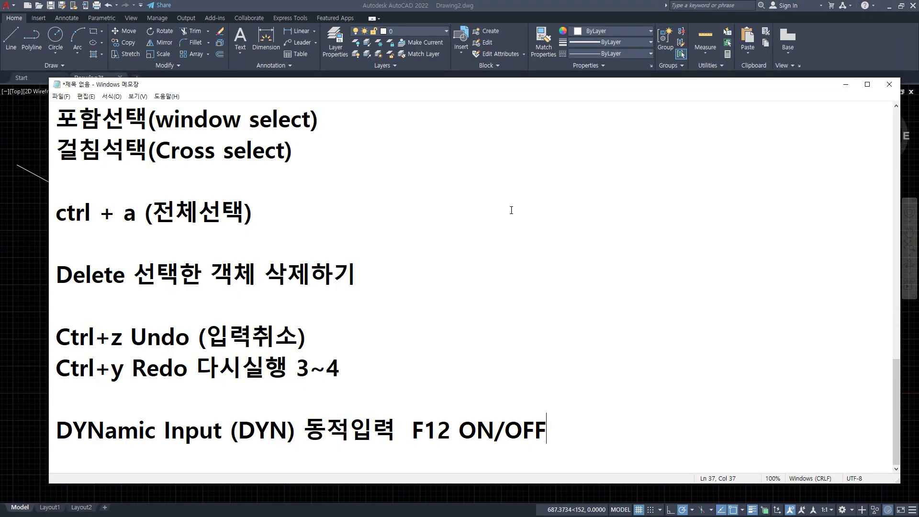
{"action": "left_click_drag", "start_coordinate": [457, 90], "coordinate": [476, 31]}
{"action": "left_click", "coordinate": [598, 297]}
{"action": "key", "text": "Return"}
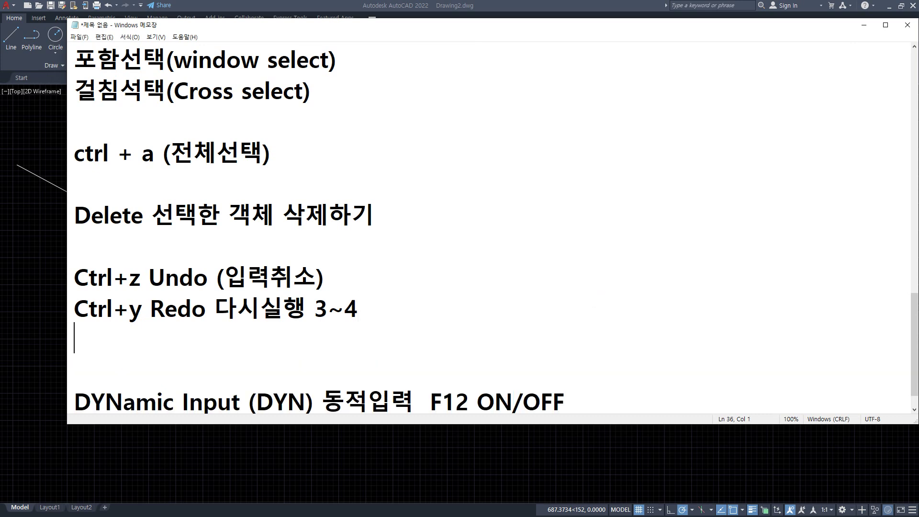
{"action": "key", "text": "BackSpace"}
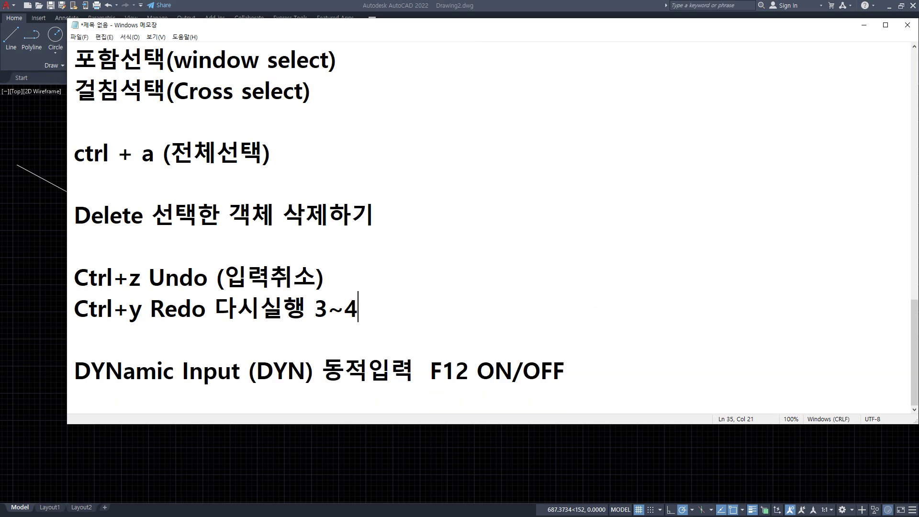
{"action": "key", "text": "Down"}
{"action": "key", "text": "Down"}
{"action": "key", "text": "Down"}
{"action": "key", "text": "Down"}
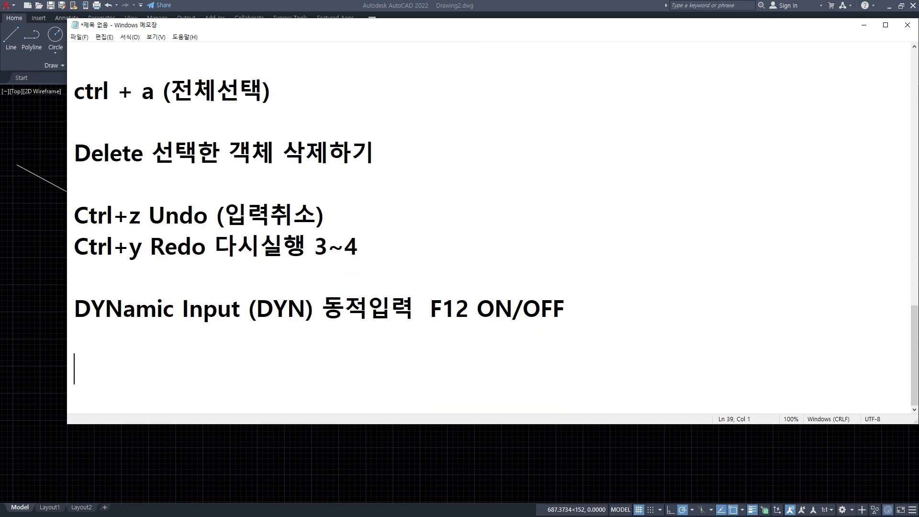
Write the note "좌표 - 화면상에 위치를 표시 또는 지정하는 명령" below the DYNamic Input note
{"action": "type", "text": "wh"}
{"action": "key", "text": "BackSpace"}
{"action": "key", "text": "BackSpace"}
{"action": "type", "text": "w"}
{"action": "key", "text": "BackSpace"}
{"action": "key", "text": "Hangul"}
{"action": "type", "text": "ㅈㅗㅏㅍㅛ "}
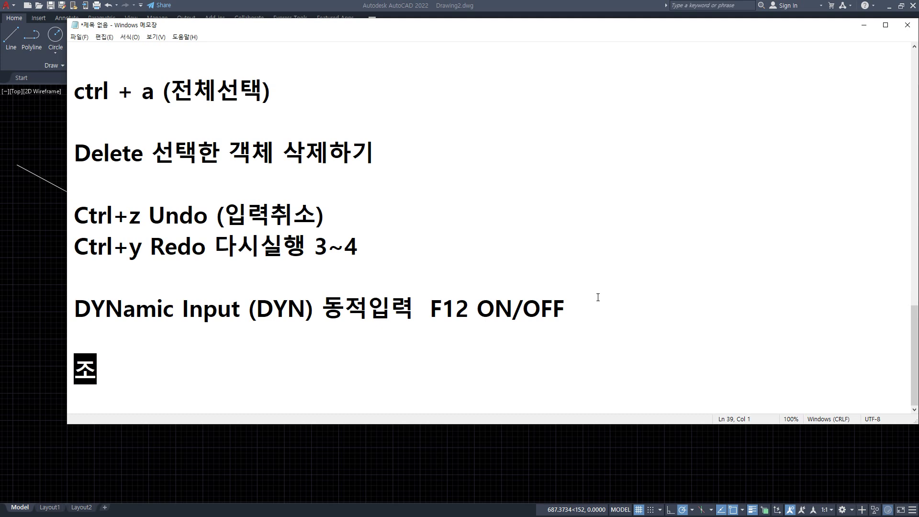
{"action": "type", "text": "- 화면"}
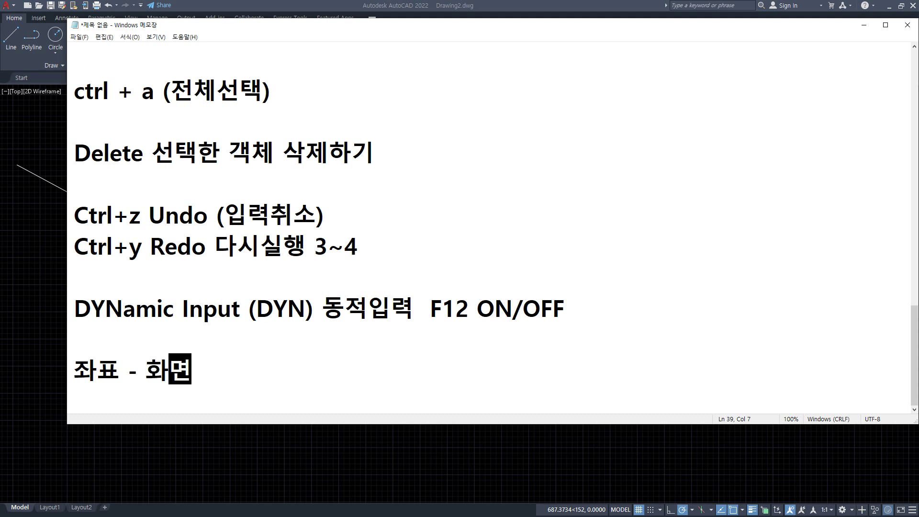
{"action": "type", "text": "상에 위치를 "}
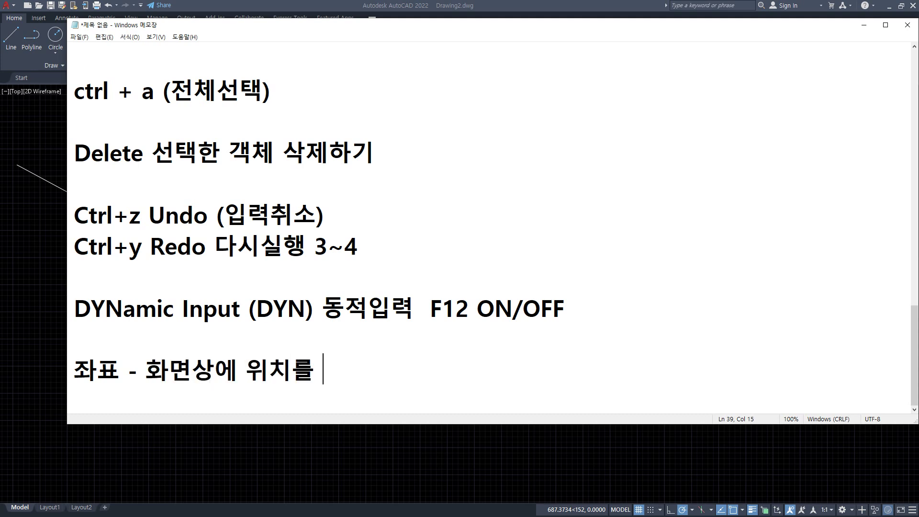
{"action": "type", "text": "표시("}
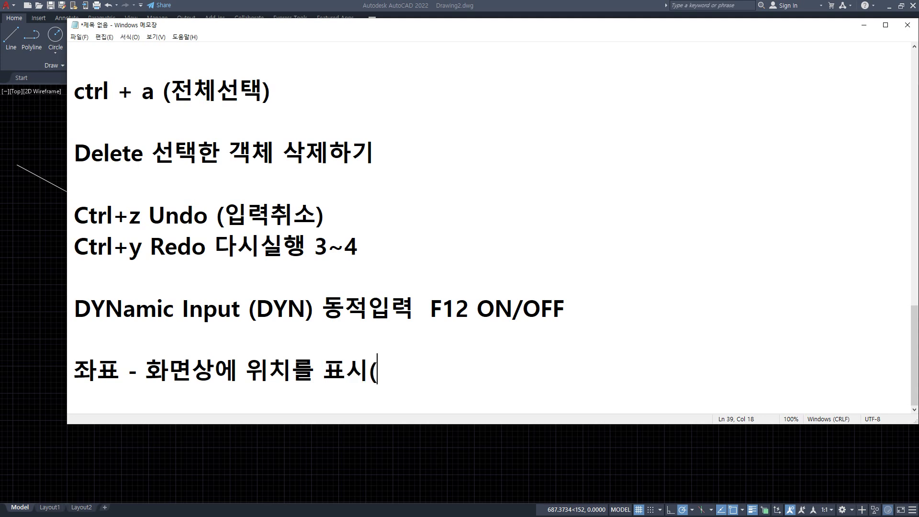
{"action": "key", "text": "BackSpace"}
{"action": "type", "text": " 또는"}
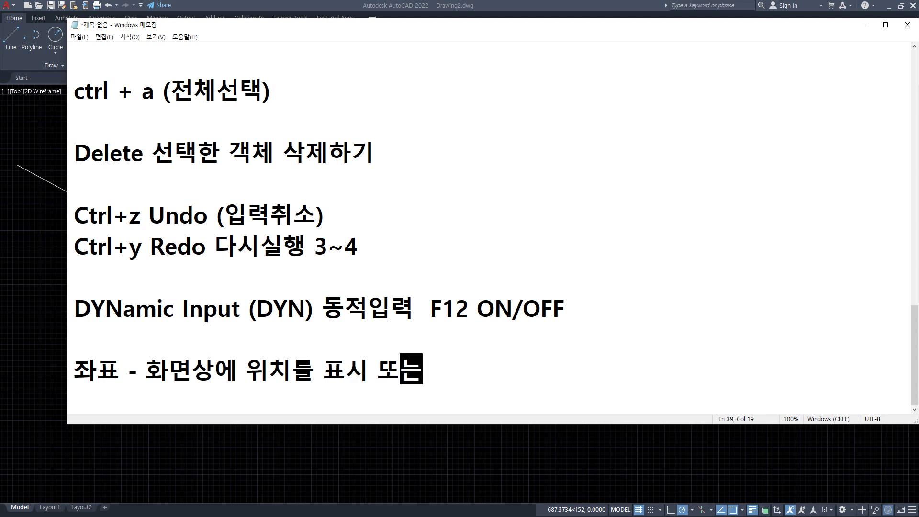
{"action": "type", "text": " 짖정하는 "}
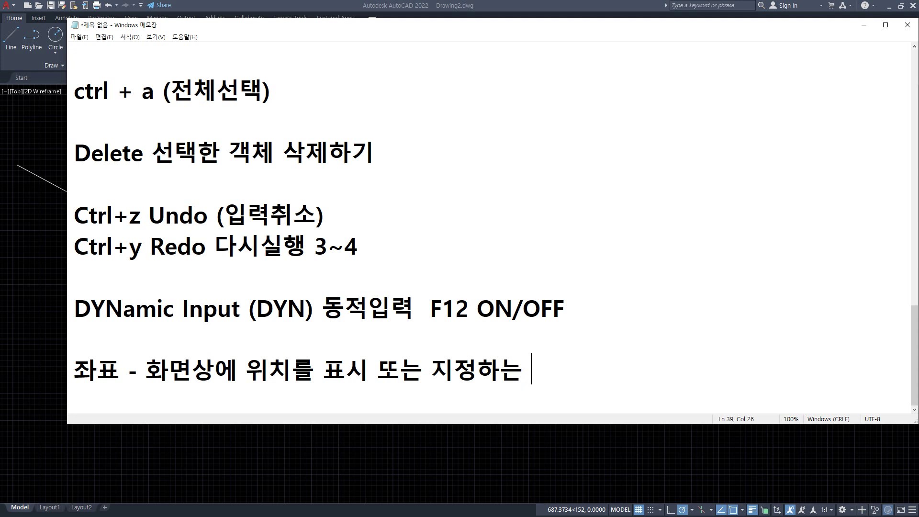
{"action": "type", "text": "명령"}
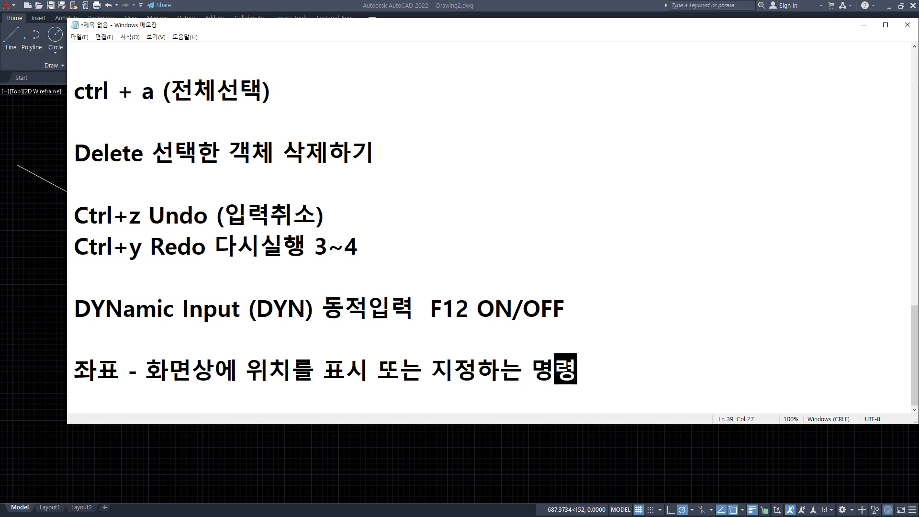
List the three coordinate types 절대좌표, 상대좌표 and 상대극좌표 on separate lines under the 좌표 note
{"action": "key", "text": "Return"}
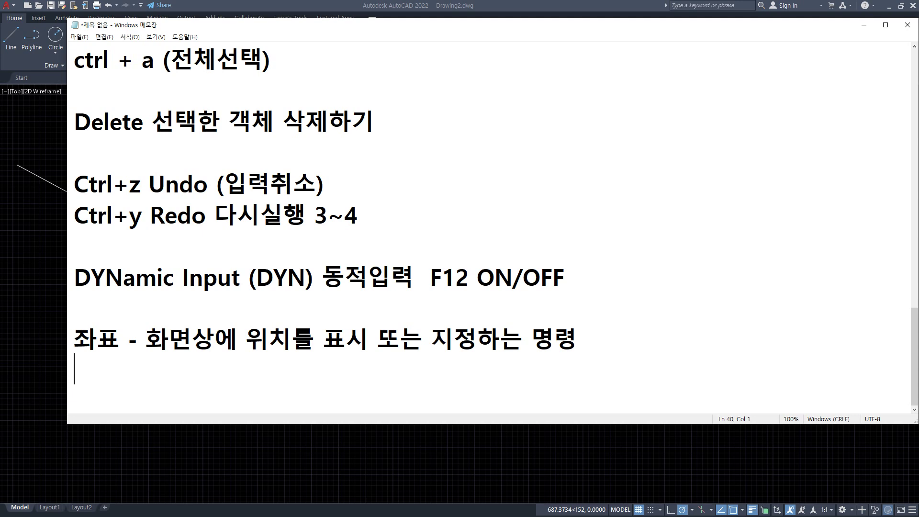
{"action": "type", "text": "절대좌표"}
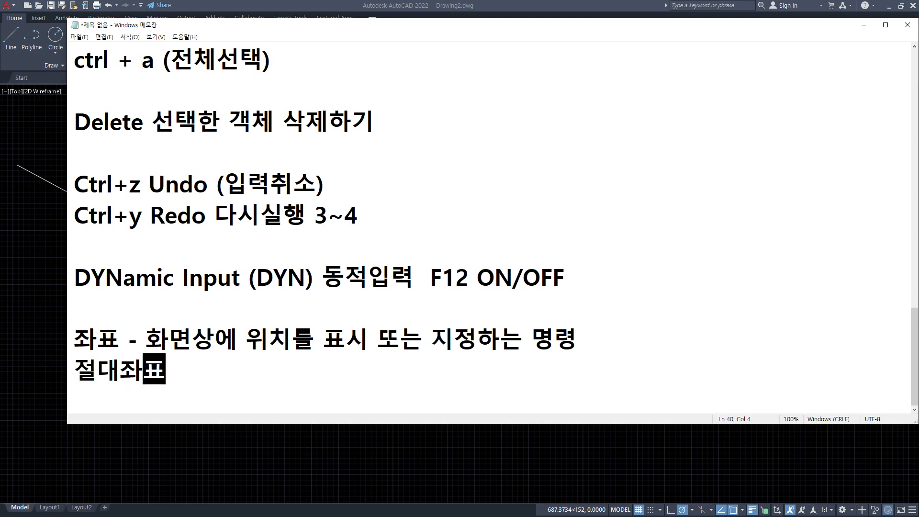
{"action": "key", "text": "Return"}
{"action": "type", "text": "상"}
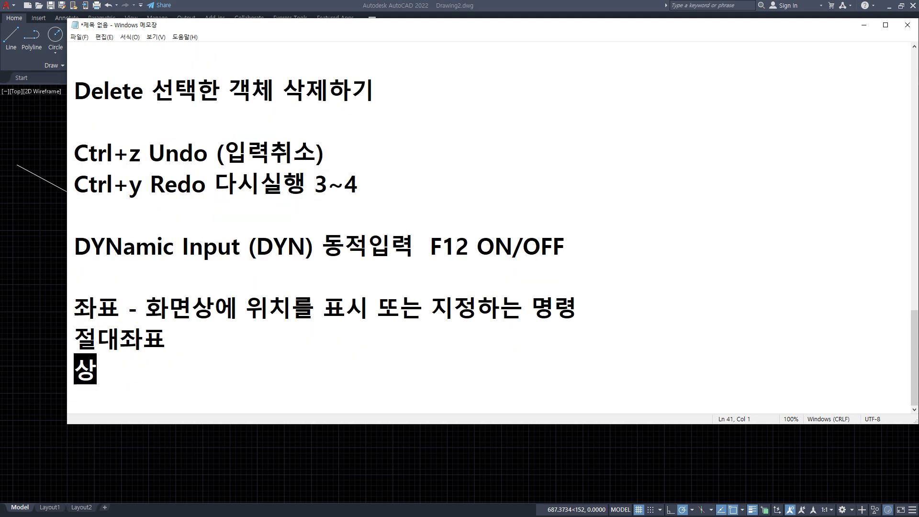
{"action": "type", "text": "대좌표"}
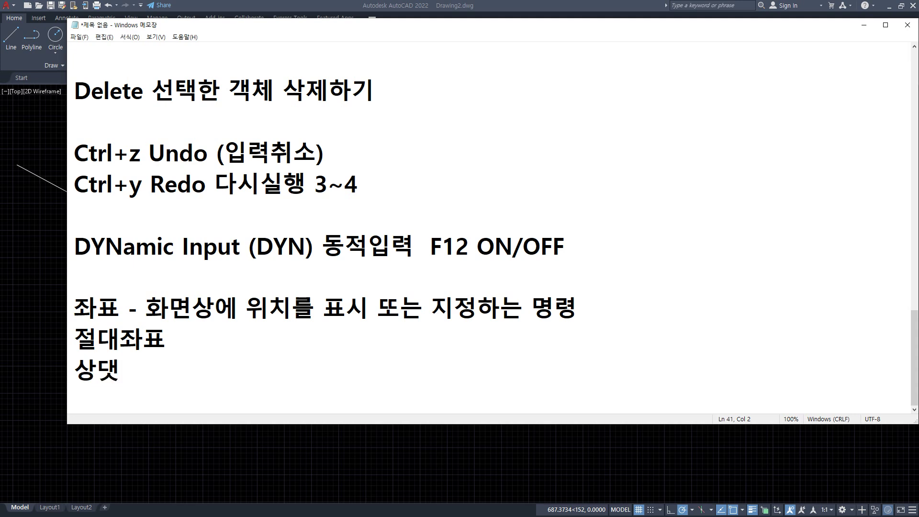
{"action": "key", "text": "Return"}
{"action": "type", "text": "상"}
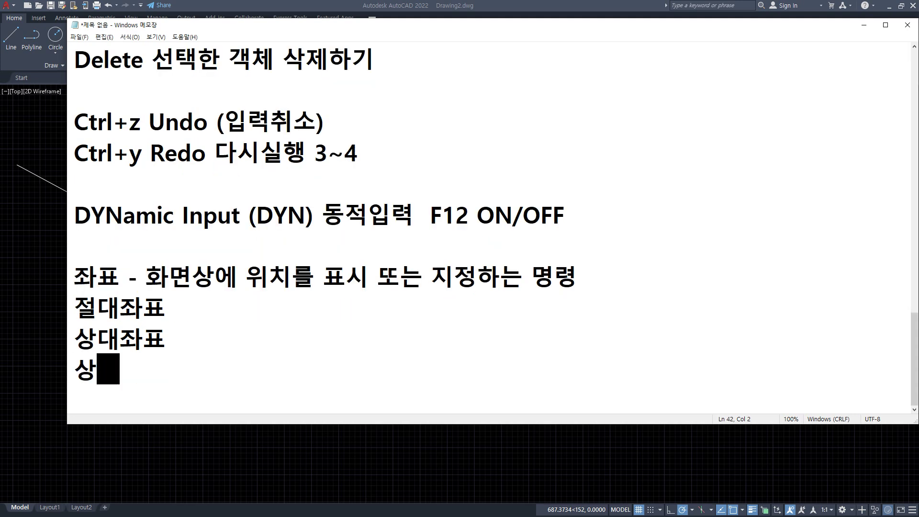
{"action": "type", "text": "대극좌표"}
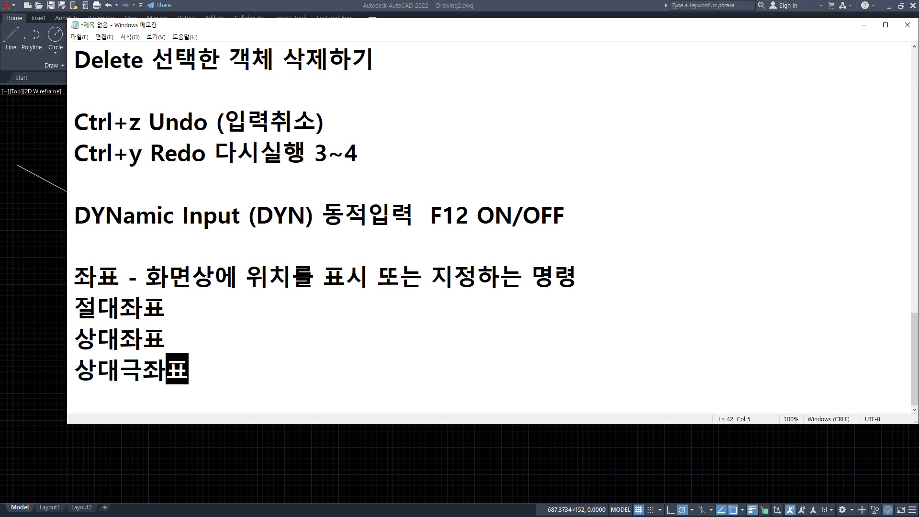
Bring up the 00_좌표.png coordinate grid in the browser and mark its axes and origin in red, clearing each markup
{"action": "key", "text": "alt+Tab"}
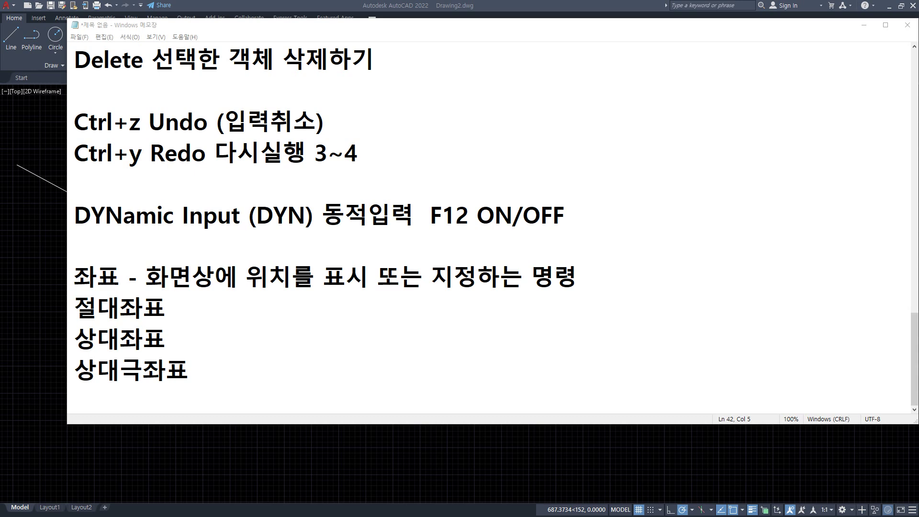
{"action": "left_click_drag", "start_coordinate": [0, 70], "coordinate": [459, 41]}
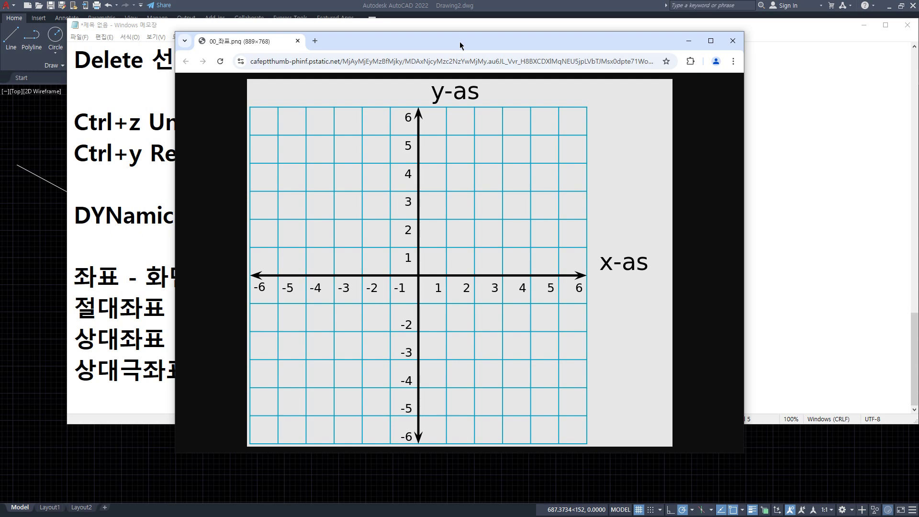
{"action": "left_click_drag", "start_coordinate": [235, 282], "coordinate": [639, 282]}
{"action": "mouse_move", "coordinate": [412, 87]}
{"action": "left_mouse_down"}
{"action": "mouse_move", "coordinate": [439, 367]}
{"action": "mouse_move", "coordinate": [433, 510]}
{"action": "left_mouse_up"}
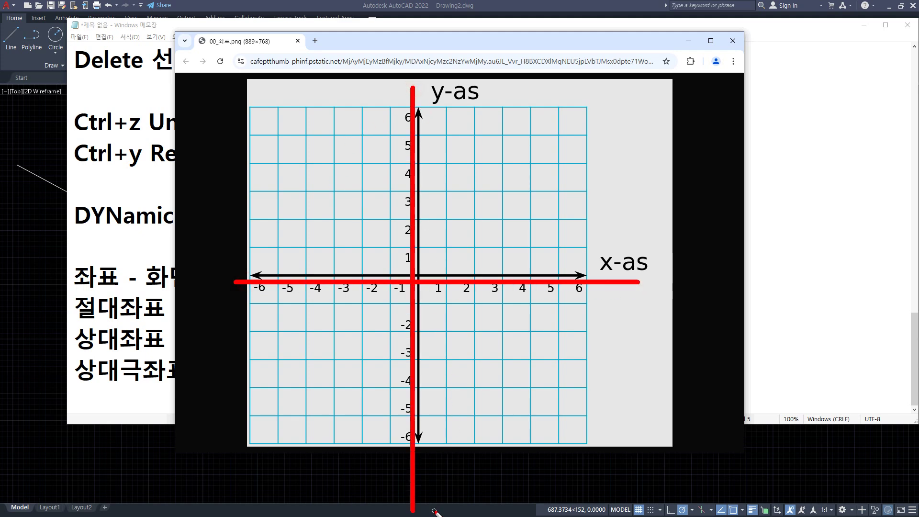
{"action": "mouse_move", "coordinate": [421, 102]}
{"action": "left_mouse_down"}
{"action": "mouse_move", "coordinate": [443, 257]}
{"action": "mouse_move", "coordinate": [422, 515]}
{"action": "left_mouse_up"}
{"action": "key", "text": "e"}
{"action": "left_click_drag", "start_coordinate": [420, 280], "coordinate": [417, 274]}
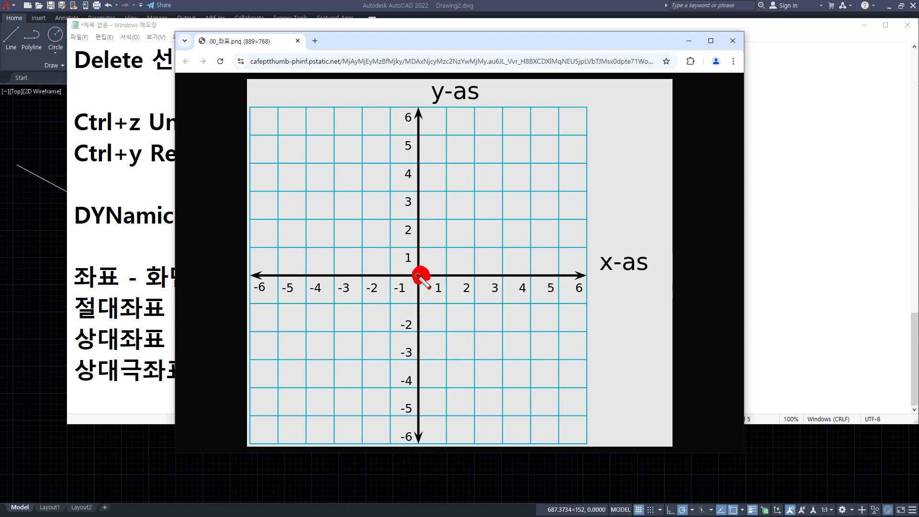
{"action": "key", "text": "e"}
Trace the x and y axes in red, circle the x-as and y-as labels, and clear the markup
{"action": "left_click_drag", "start_coordinate": [391, 276], "coordinate": [581, 275]}
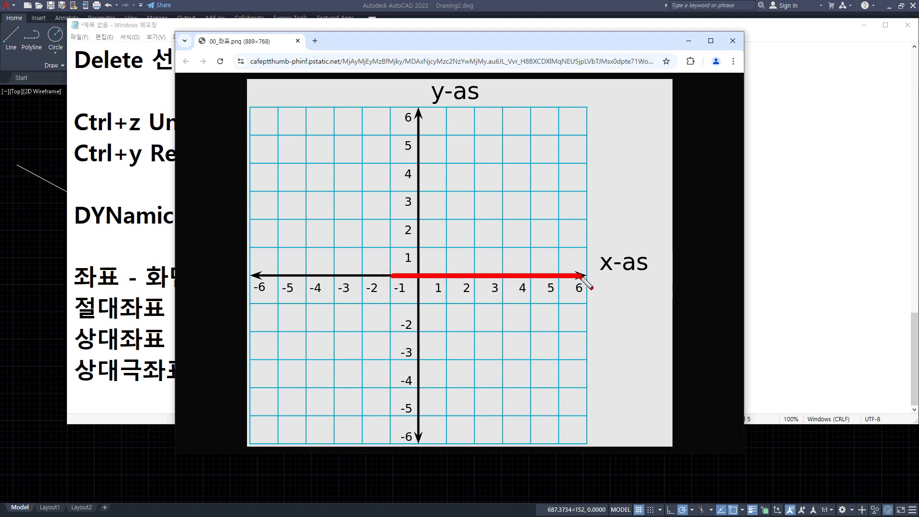
{"action": "mouse_move", "coordinate": [652, 283]}
{"action": "left_mouse_down"}
{"action": "mouse_move", "coordinate": [590, 281]}
{"action": "mouse_move", "coordinate": [650, 268]}
{"action": "mouse_move", "coordinate": [622, 283]}
{"action": "left_mouse_up"}
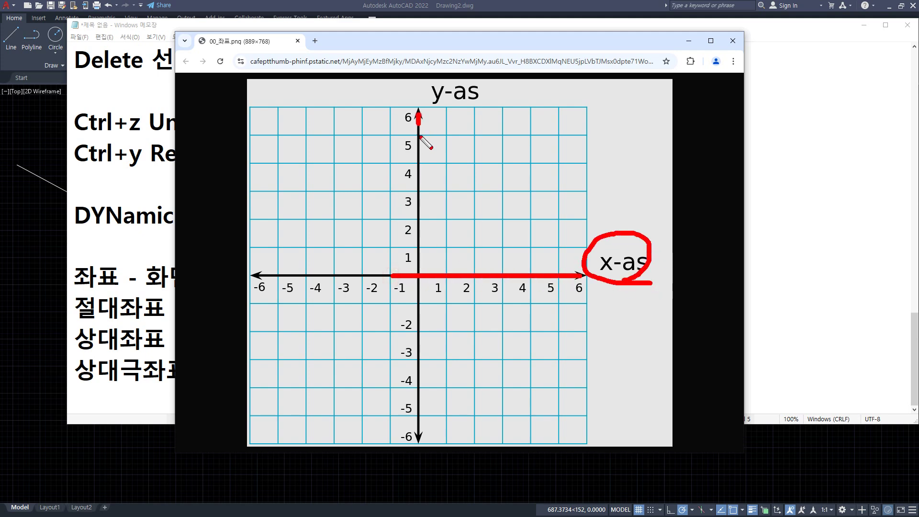
{"action": "left_click_drag", "start_coordinate": [419, 113], "coordinate": [419, 414]}
{"action": "mouse_move", "coordinate": [476, 96]}
{"action": "left_mouse_down"}
{"action": "mouse_move", "coordinate": [436, 70]}
{"action": "mouse_move", "coordinate": [465, 99]}
{"action": "left_mouse_up"}
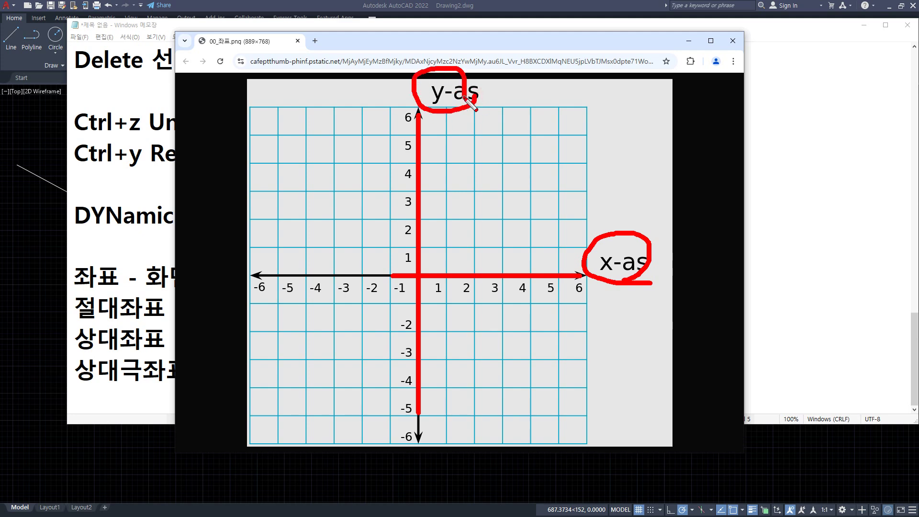
{"action": "key", "text": "ctrl+shift+6"}
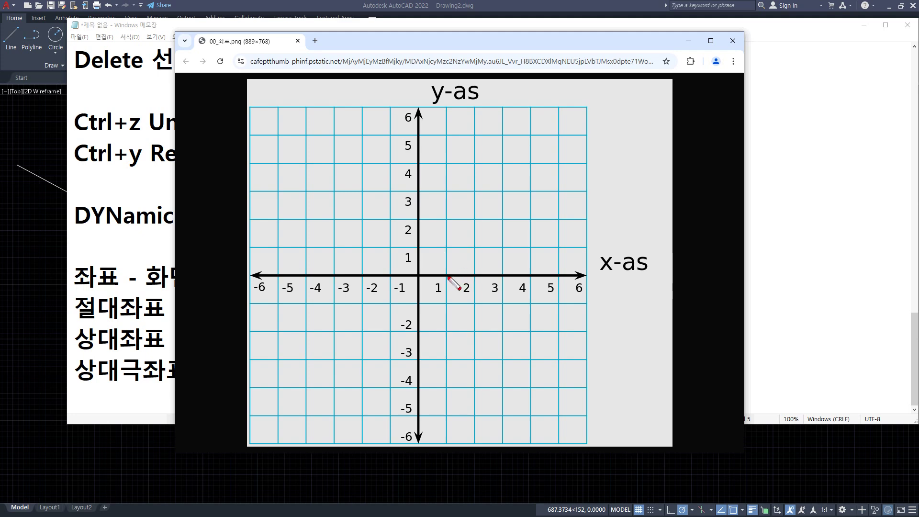
Mark the points (1, 2) and (3, 1) on the grid with red guide lines from both axes, and clear the markup
{"action": "mouse_move", "coordinate": [445, 270]}
{"action": "left_mouse_down"}
{"action": "mouse_move", "coordinate": [446, 281]}
{"action": "mouse_move", "coordinate": [528, 276]}
{"action": "left_mouse_up"}
{"action": "key", "text": "ctrl+shift+6"}
{"action": "mouse_move", "coordinate": [445, 281]}
{"action": "left_mouse_down"}
{"action": "mouse_move", "coordinate": [447, 220]}
{"action": "mouse_move", "coordinate": [449, 228]}
{"action": "left_mouse_up"}
{"action": "left_click_drag", "start_coordinate": [502, 275], "coordinate": [502, 249]}
{"action": "mouse_move", "coordinate": [422, 248]}
{"action": "left_mouse_down"}
{"action": "mouse_move", "coordinate": [502, 246]}
{"action": "mouse_move", "coordinate": [500, 254]}
{"action": "left_mouse_up"}
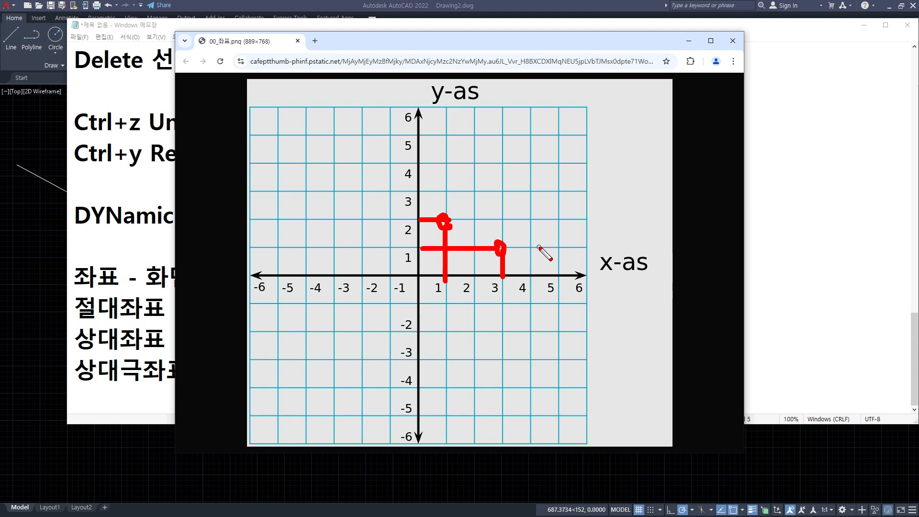
{"action": "key", "text": "e"}
Trace both axes again in red, underline their axis labels, and clear the markup
{"action": "left_click_drag", "start_coordinate": [353, 275], "coordinate": [646, 276]}
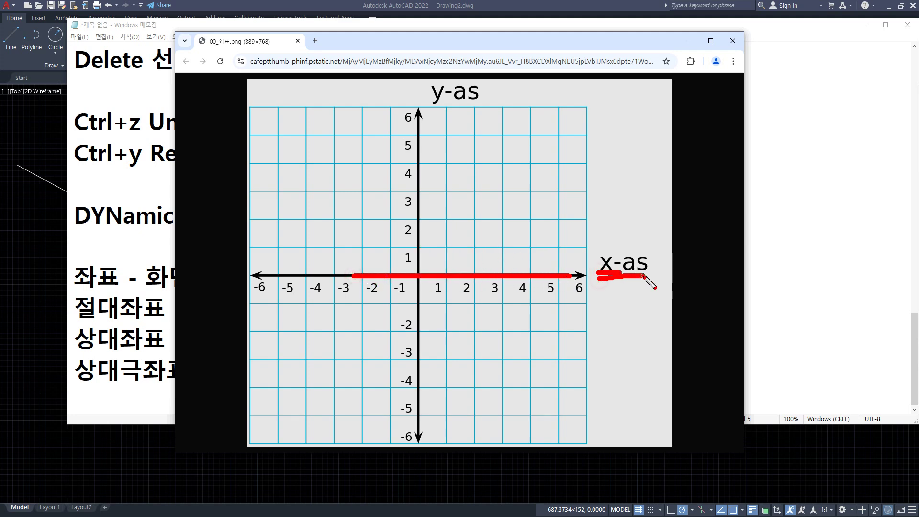
{"action": "left_click_drag", "start_coordinate": [417, 116], "coordinate": [418, 453]}
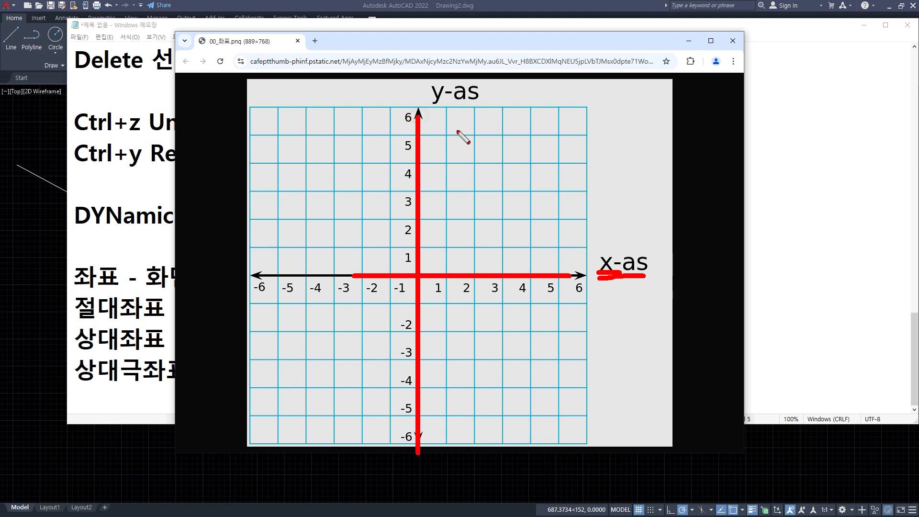
{"action": "left_click_drag", "start_coordinate": [442, 103], "coordinate": [452, 104]}
{"action": "key", "text": "e"}
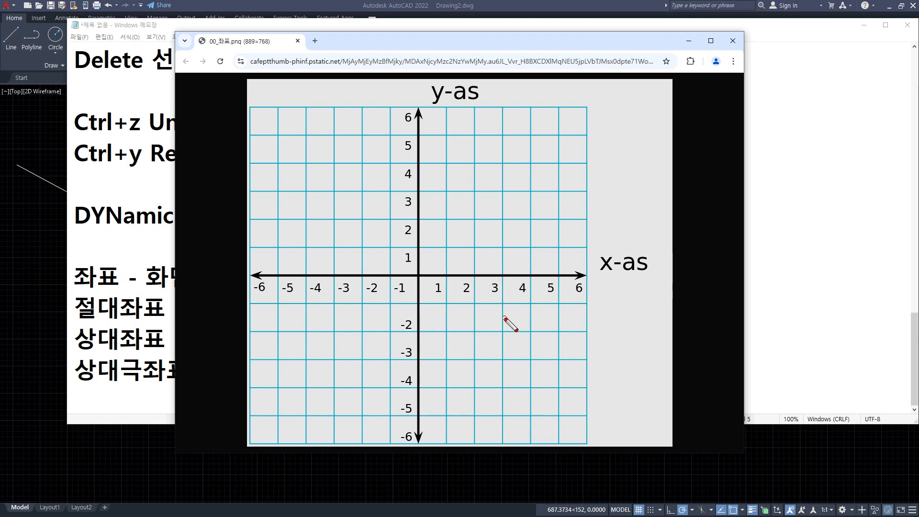
Point out x = 3 and y = 2 in red, mark their intersection with the handwritten label "3,2", and clear the markup
{"action": "mouse_move", "coordinate": [505, 318]}
{"action": "left_mouse_down"}
{"action": "mouse_move", "coordinate": [502, 221]}
{"action": "mouse_move", "coordinate": [516, 229]}
{"action": "left_mouse_up"}
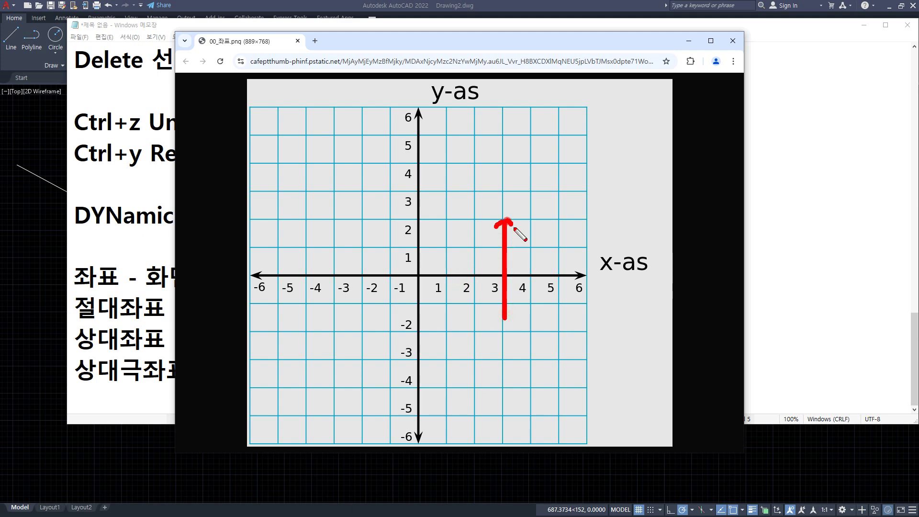
{"action": "mouse_move", "coordinate": [389, 222]}
{"action": "left_mouse_down"}
{"action": "mouse_move", "coordinate": [491, 214]}
{"action": "mouse_move", "coordinate": [504, 221]}
{"action": "mouse_move", "coordinate": [486, 241]}
{"action": "mouse_move", "coordinate": [498, 218]}
{"action": "mouse_move", "coordinate": [541, 221]}
{"action": "mouse_move", "coordinate": [541, 235]}
{"action": "mouse_move", "coordinate": [526, 236]}
{"action": "mouse_move", "coordinate": [559, 243]}
{"action": "left_mouse_up"}
{"action": "key", "text": "Delete"}
{"action": "left_click_drag", "start_coordinate": [580, 226], "coordinate": [597, 230]}
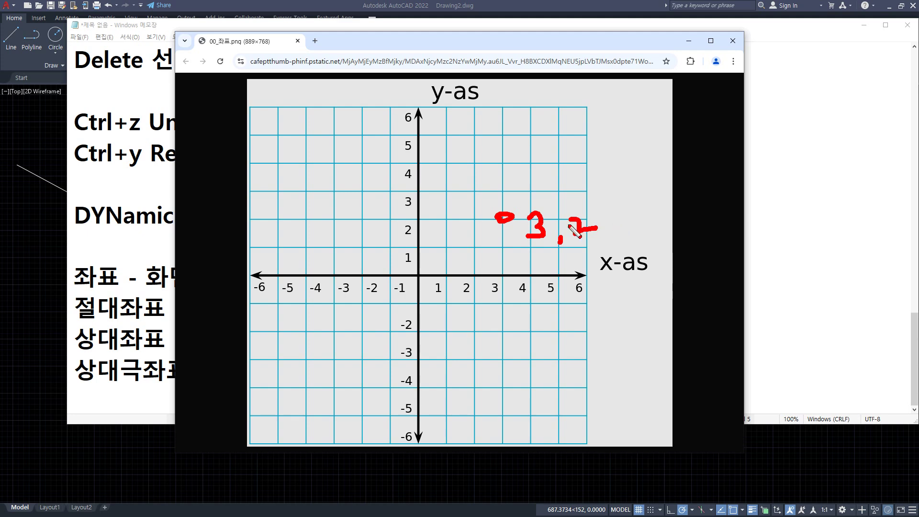
{"action": "mouse_move", "coordinate": [541, 250]}
{"action": "left_mouse_down"}
{"action": "mouse_move", "coordinate": [518, 250]}
{"action": "mouse_move", "coordinate": [594, 247]}
{"action": "left_mouse_up"}
{"action": "key", "text": "e"}
Mark the point at x = 2, y = 5 with red arrows from both axes and handwrite "2, 5" beside it
{"action": "left_click_drag", "start_coordinate": [472, 135], "coordinate": [474, 135]}
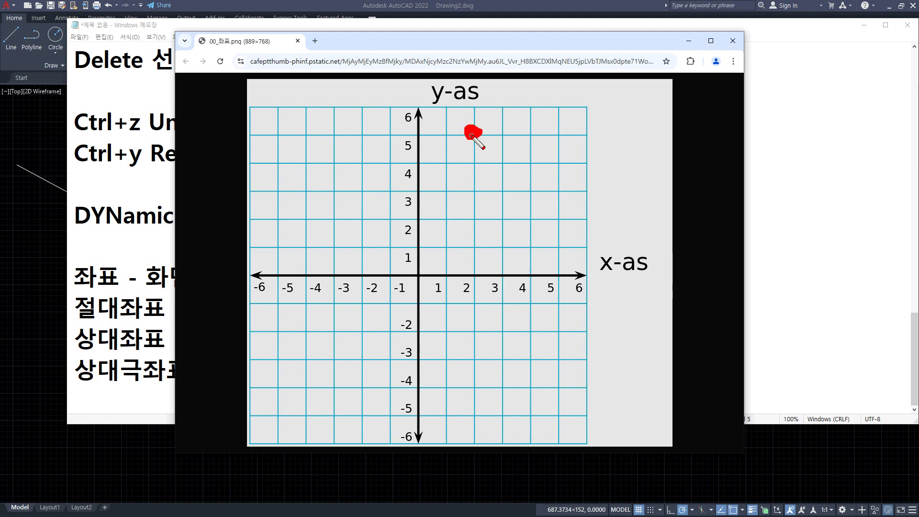
{"action": "mouse_move", "coordinate": [476, 277]}
{"action": "left_mouse_down"}
{"action": "mouse_move", "coordinate": [476, 149]}
{"action": "mouse_move", "coordinate": [481, 154]}
{"action": "left_mouse_up"}
{"action": "left_click_drag", "start_coordinate": [415, 134], "coordinate": [527, 148]}
{"action": "left_click", "coordinate": [505, 135]}
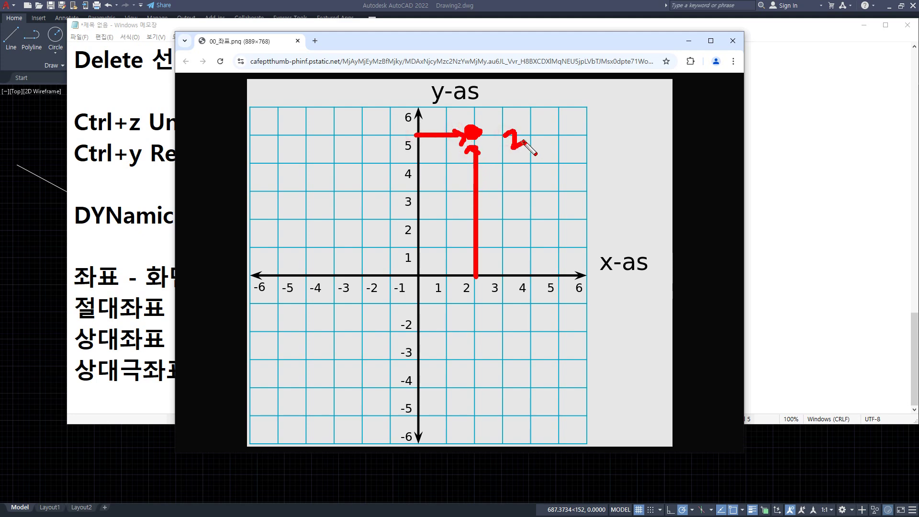
{"action": "left_click", "coordinate": [534, 143]}
{"action": "mouse_move", "coordinate": [549, 119]}
{"action": "left_mouse_down"}
{"action": "mouse_move", "coordinate": [564, 146]}
{"action": "mouse_move", "coordinate": [551, 150]}
{"action": "left_mouse_up"}
{"action": "left_click_drag", "start_coordinate": [550, 127], "coordinate": [563, 127]}
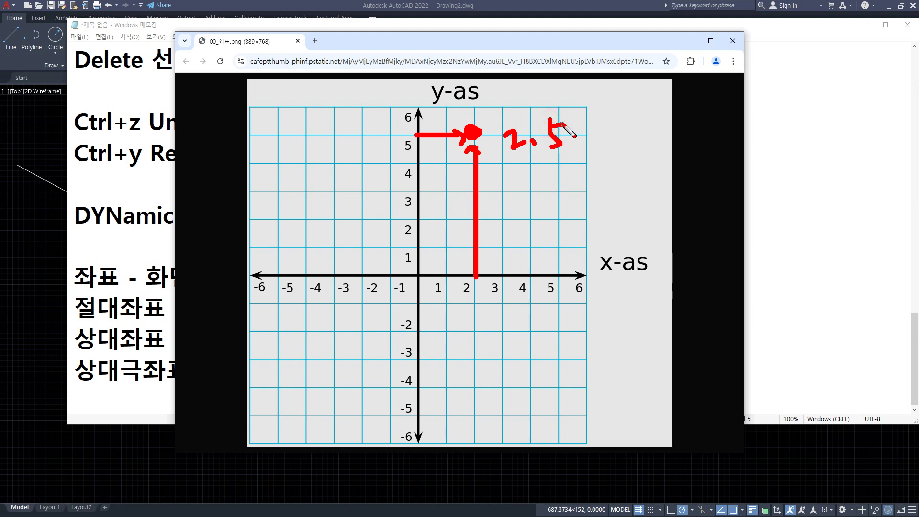
Mark the points (-3, 2), (-2, -3) and (4, -4) on the grid with red guide lines, and clear the markup
{"action": "left_click_drag", "start_coordinate": [331, 221], "coordinate": [334, 215]}
{"action": "left_click_drag", "start_coordinate": [335, 275], "coordinate": [335, 220]}
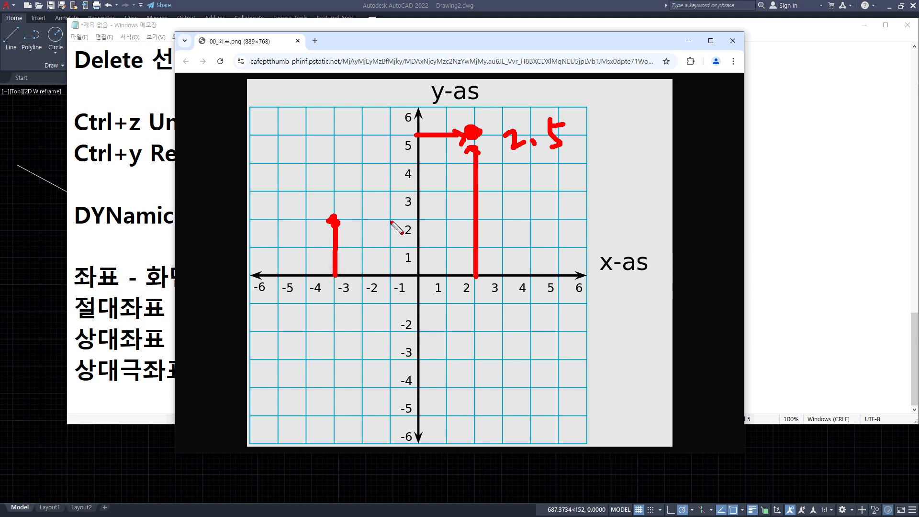
{"action": "left_click_drag", "start_coordinate": [409, 220], "coordinate": [348, 219]}
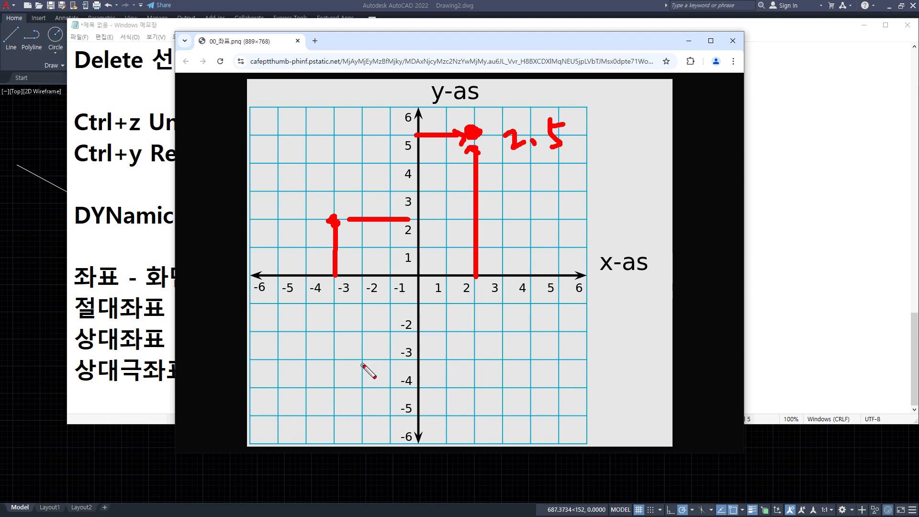
{"action": "left_click_drag", "start_coordinate": [360, 357], "coordinate": [361, 363]}
{"action": "left_click_drag", "start_coordinate": [362, 291], "coordinate": [375, 356]}
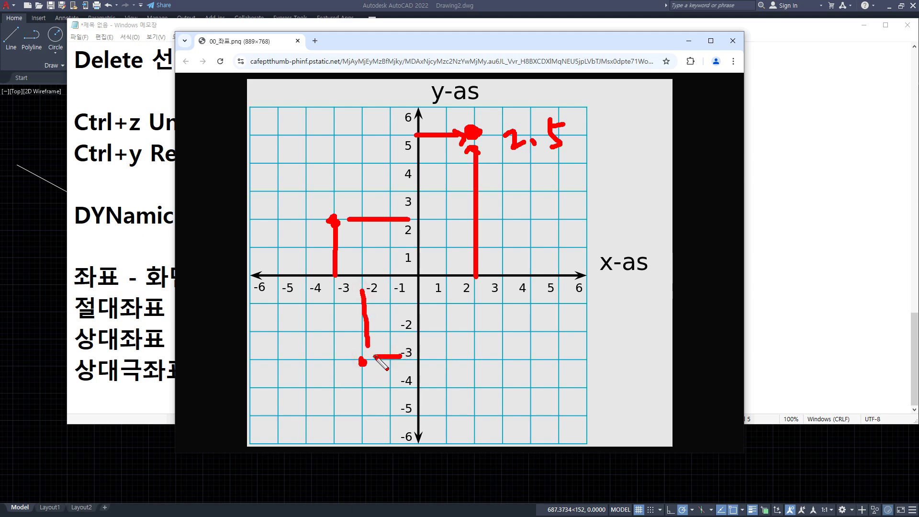
{"action": "left_click", "coordinate": [529, 385]}
{"action": "left_click_drag", "start_coordinate": [530, 309], "coordinate": [530, 369]}
{"action": "left_click_drag", "start_coordinate": [428, 382], "coordinate": [510, 382]}
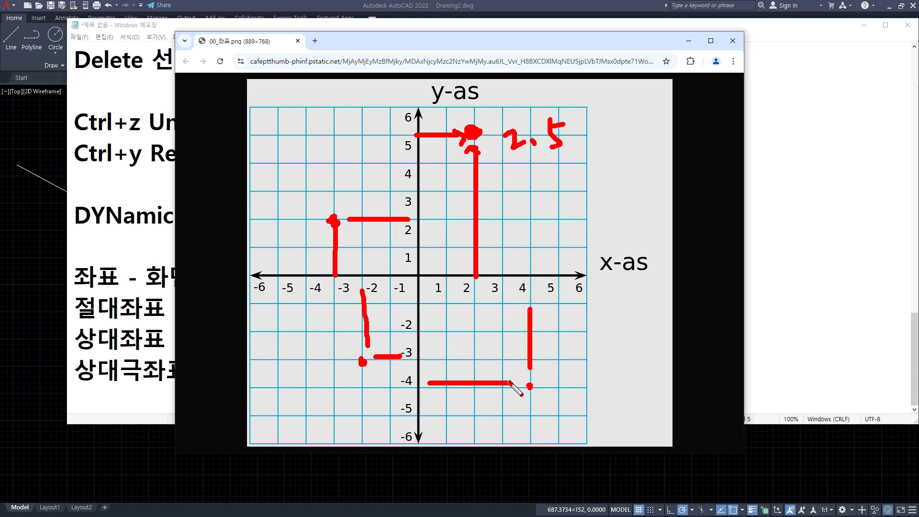
{"action": "key", "text": "Escape"}
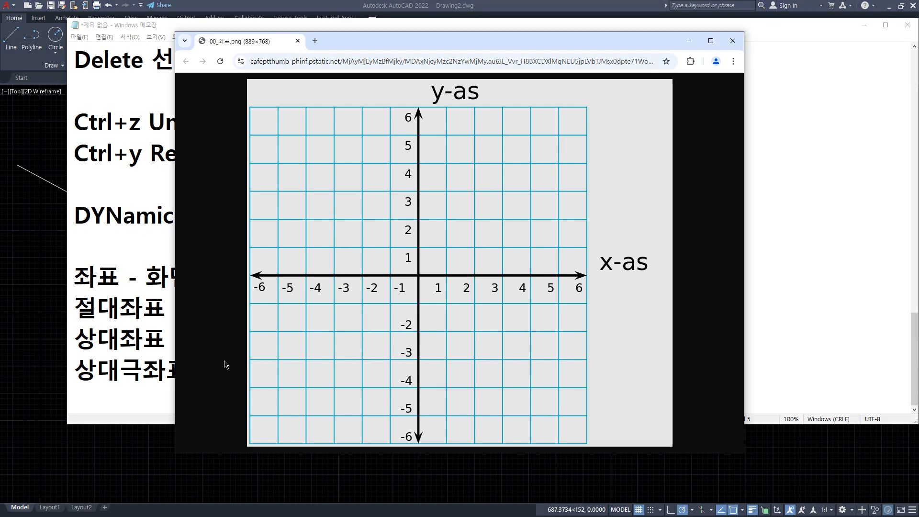
Switch to the AutoCAD drawing and examine the X and Y axes and the cursor coordinates around the origin
{"action": "left_click", "coordinate": [3, 250]}
{"action": "key", "text": "Escape"}
{"action": "scroll", "coordinate": [174, 426], "scroll_direction": "up", "scroll_amount": 6}
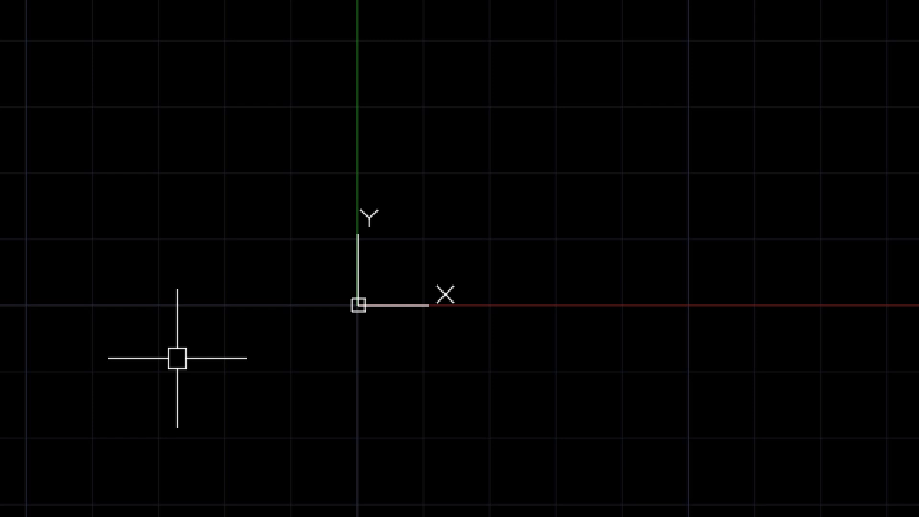
{"action": "mouse_move", "coordinate": [355, 426]}
{"action": "middle_mouse_down"}
{"action": "mouse_move", "coordinate": [613, 503]}
{"action": "mouse_move", "coordinate": [668, 447]}
{"action": "middle_mouse_up"}
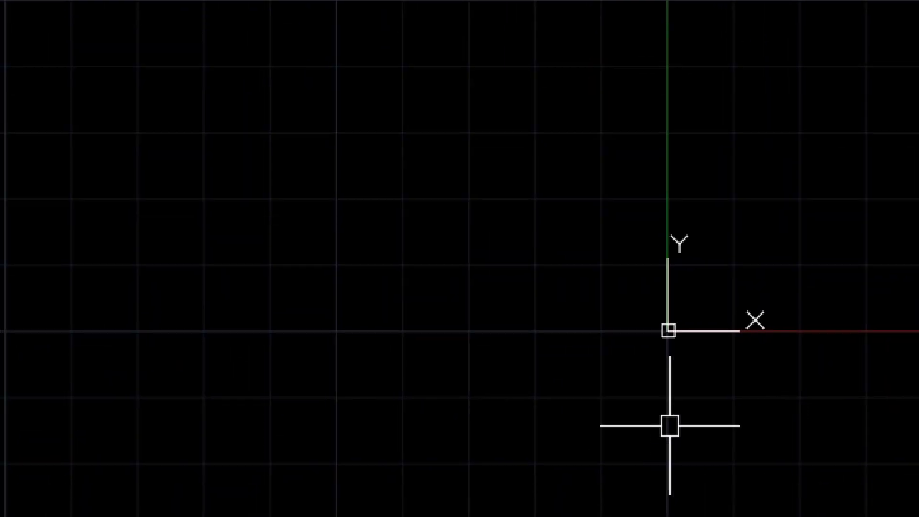
{"action": "scroll", "coordinate": [670, 425], "scroll_direction": "down", "scroll_amount": 6}
{"action": "scroll", "coordinate": [638, 440], "scroll_direction": "up", "scroll_amount": 5}
{"action": "mouse_move", "coordinate": [411, 412]}
{"action": "middle_mouse_down"}
{"action": "mouse_move", "coordinate": [462, 406]}
{"action": "mouse_move", "coordinate": [583, 474]}
{"action": "middle_mouse_up"}
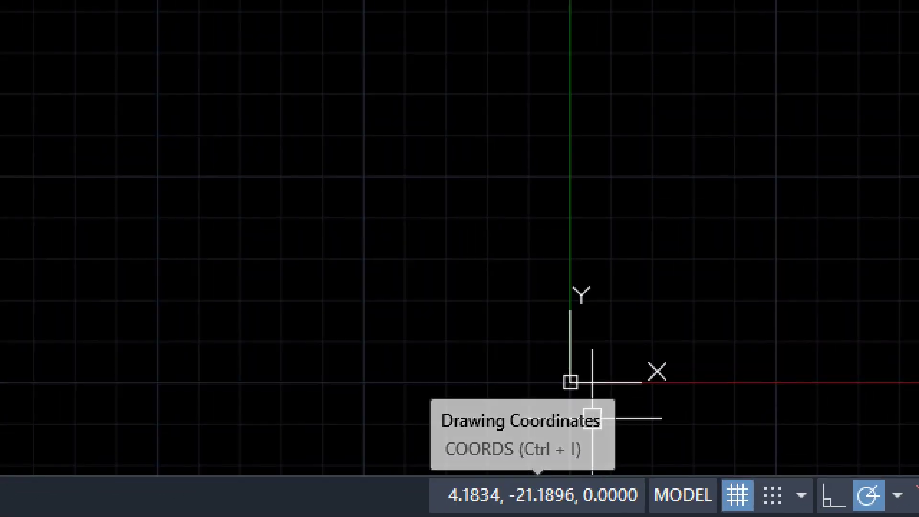
{"action": "middle_click_drag", "start_coordinate": [494, 316], "coordinate": [451, 187]}
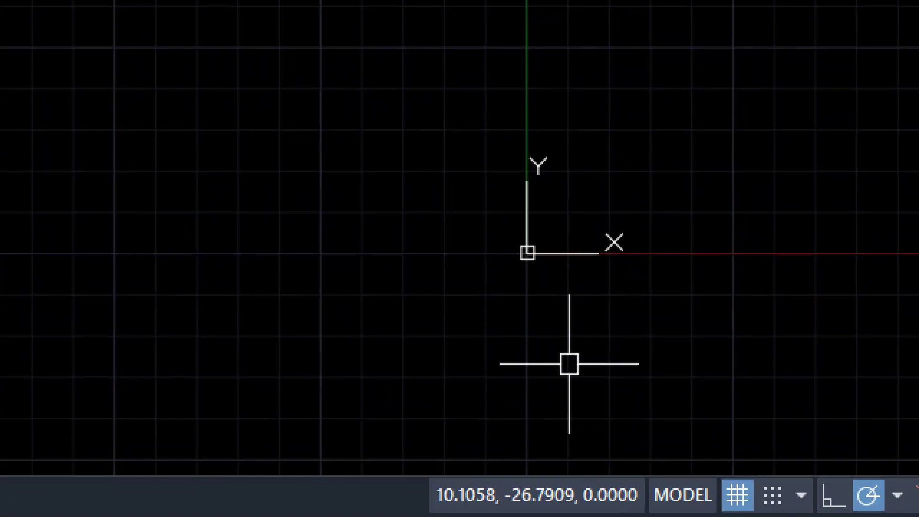
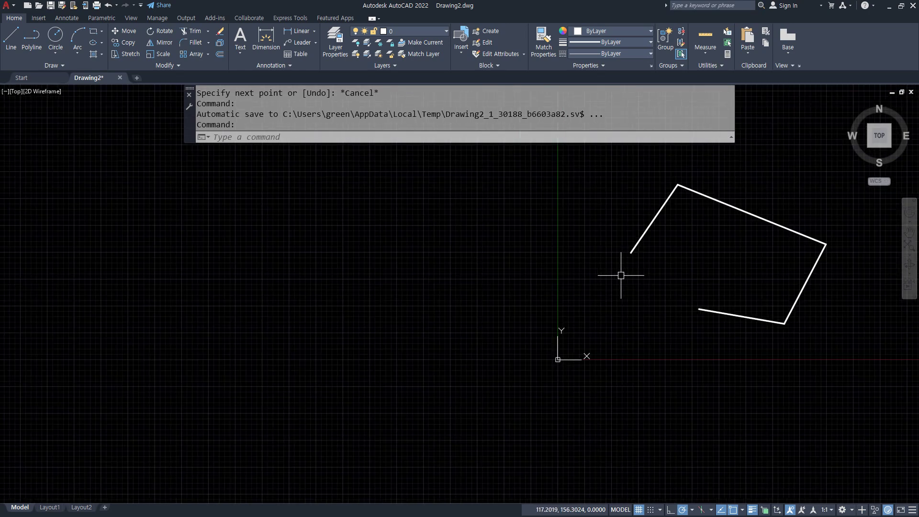
Erase the four connected lines and zoom the drawing with the All option
{"action": "left_click", "coordinate": [775, 350]}
{"action": "left_click", "coordinate": [472, 196]}
{"action": "type", "text": "e"}
{"action": "key", "text": "Return"}
{"action": "type", "text": "Z ZOOM"}
{"action": "key", "text": "Return"}
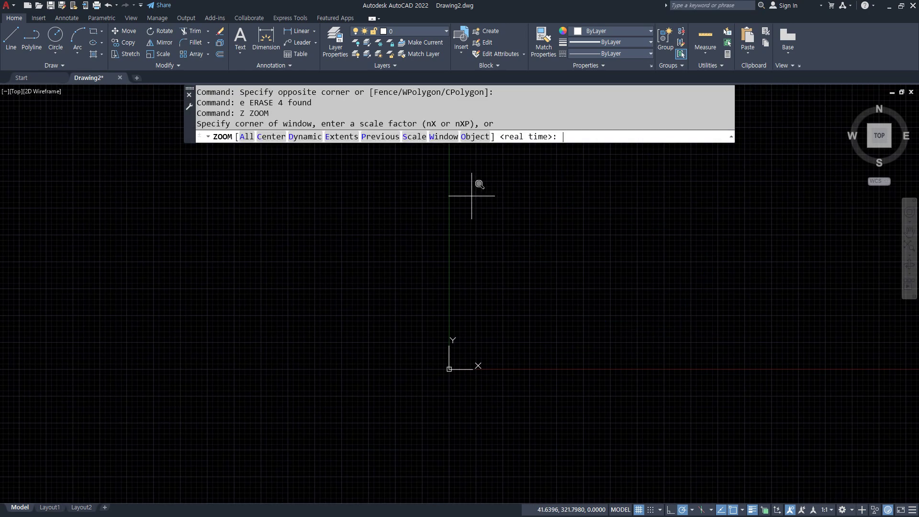
{"action": "type", "text": "a"}
{"action": "key", "text": "Return"}
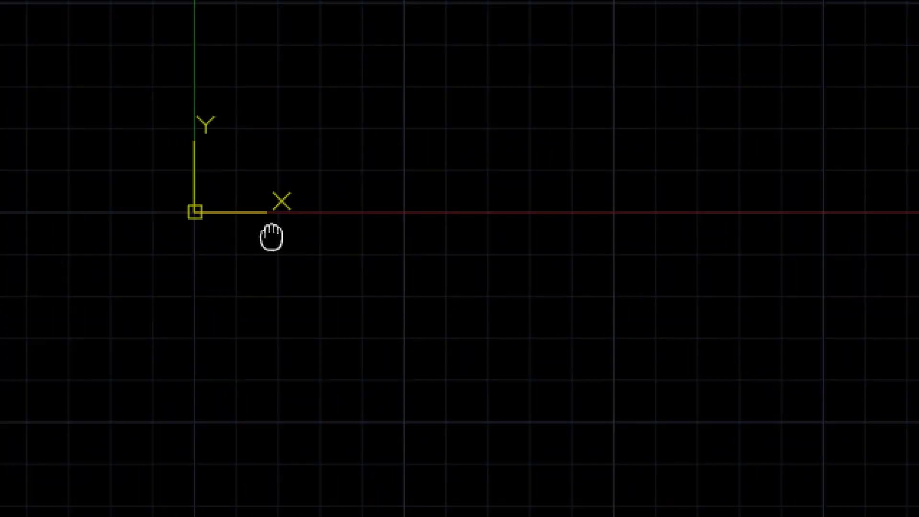
Start the Line command at absolute coordinates 0,0 and draw the first segment to 100,0
{"action": "middle_click_drag", "start_coordinate": [271, 236], "coordinate": [269, 88]}
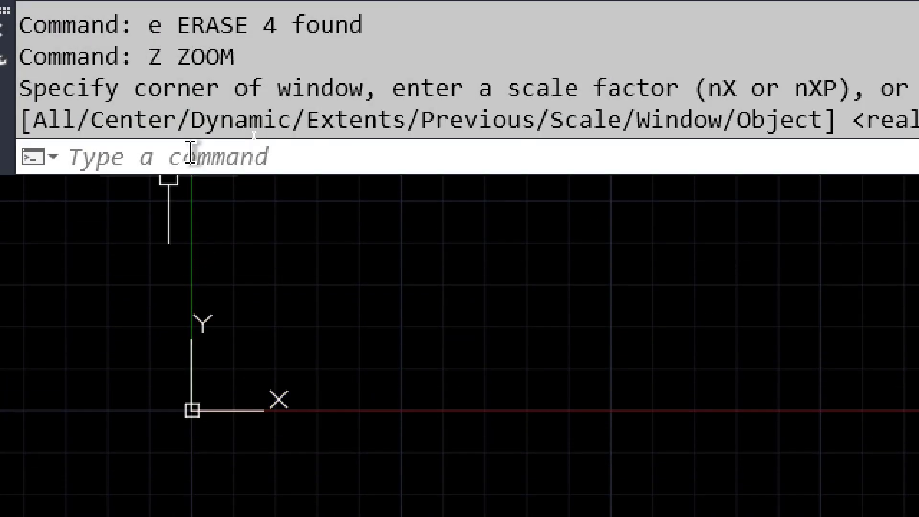
{"action": "left_click", "coordinate": [222, 150]}
{"action": "type", "text": "line"}
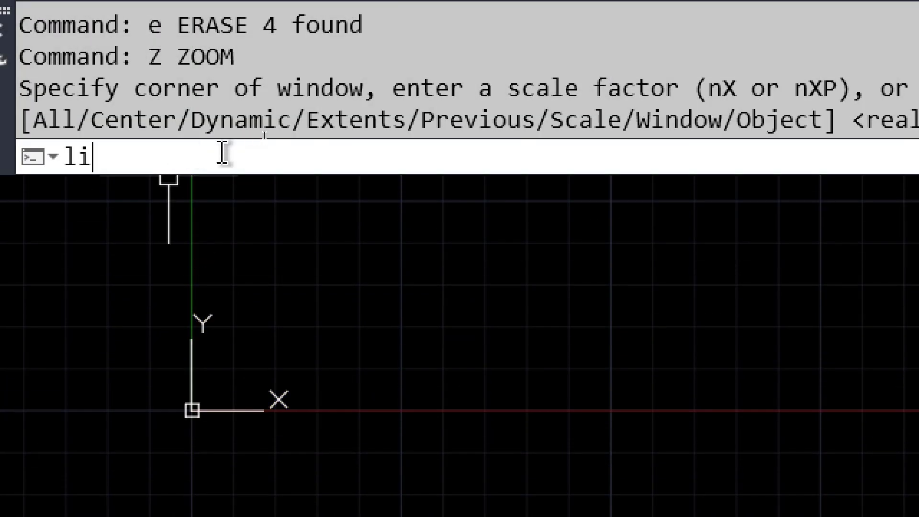
{"action": "key", "text": "Return"}
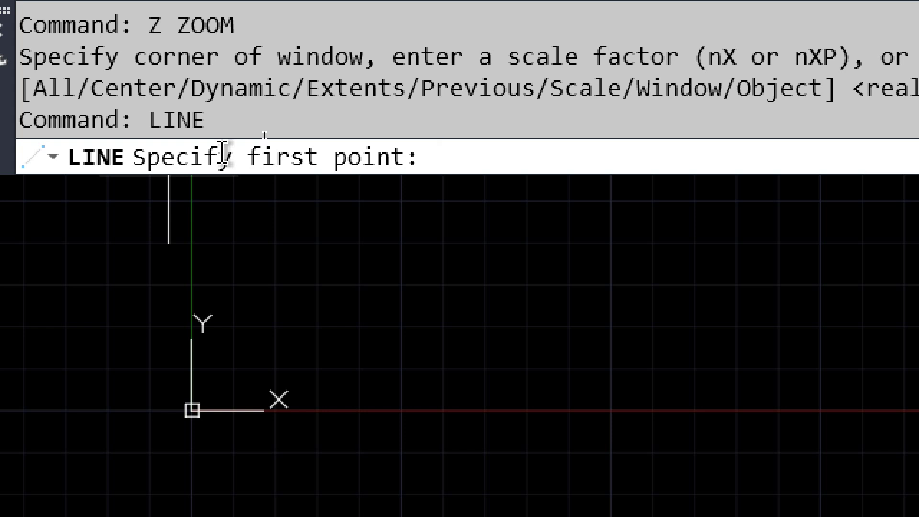
{"action": "type", "text": "0,0"}
{"action": "key", "text": "Return"}
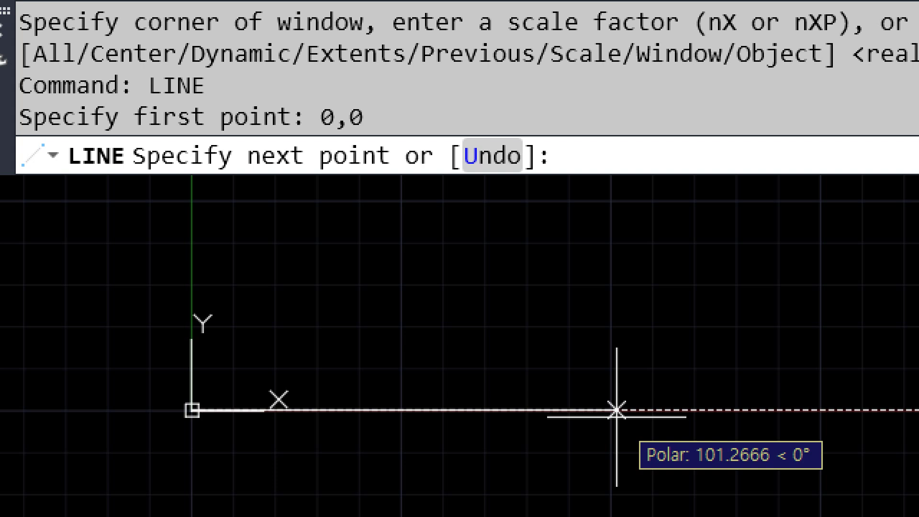
{"action": "type", "text": "100,0"}
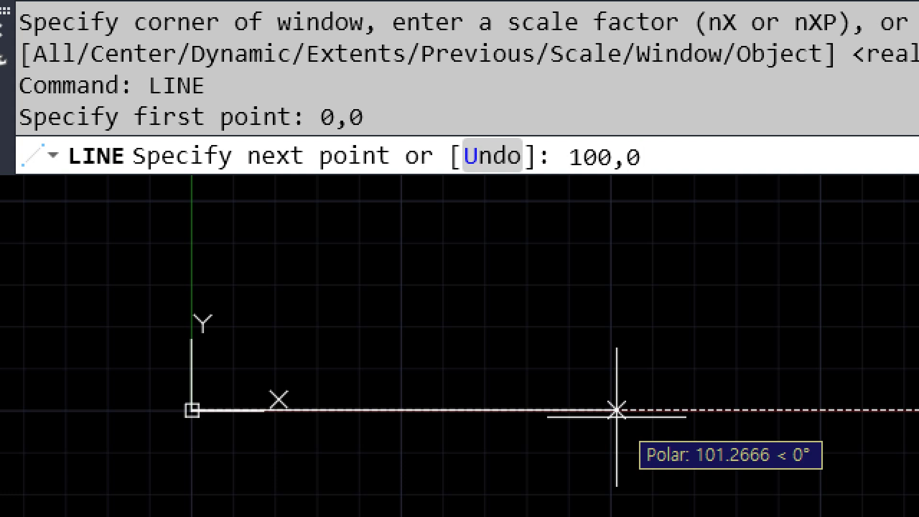
{"action": "key", "text": "Return"}
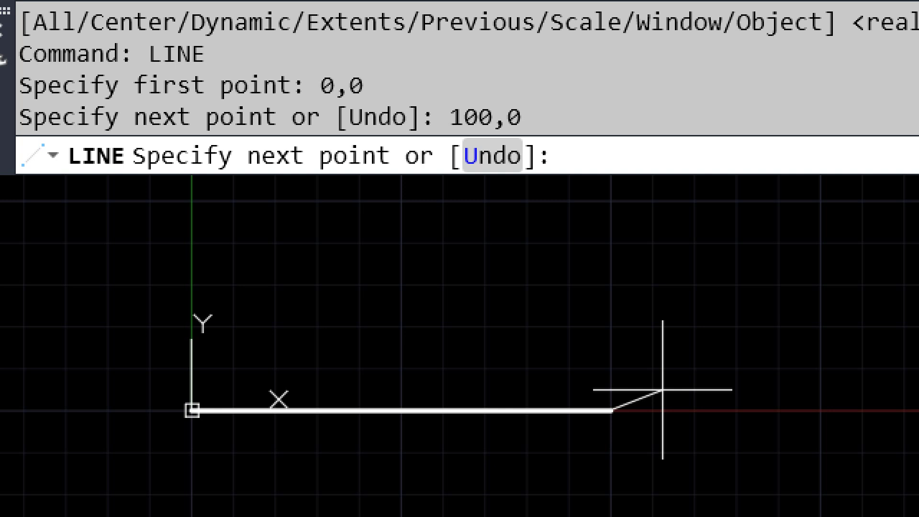
Continue the line through 100,100 and 0,100 back to 0,0 to complete the square, and end the command
{"action": "scroll", "coordinate": [607, 288], "scroll_direction": "down", "scroll_amount": 2}
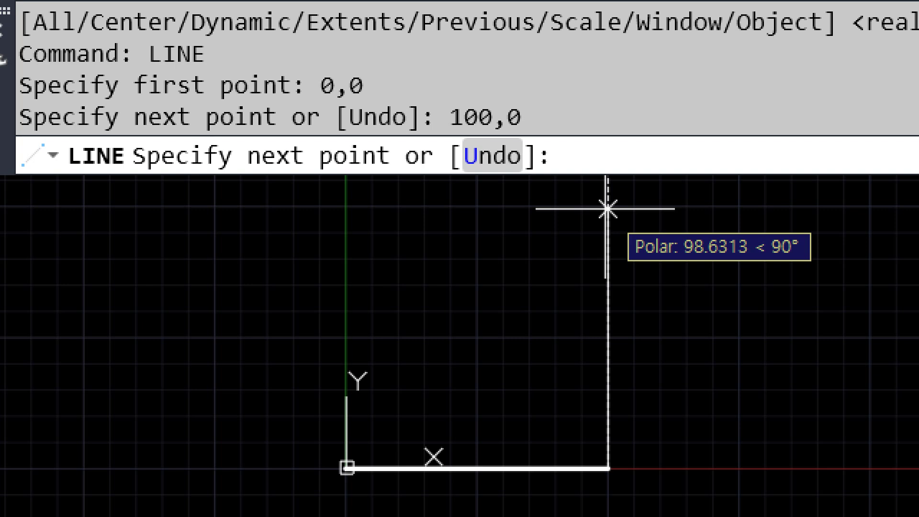
{"action": "type", "text": "100,100"}
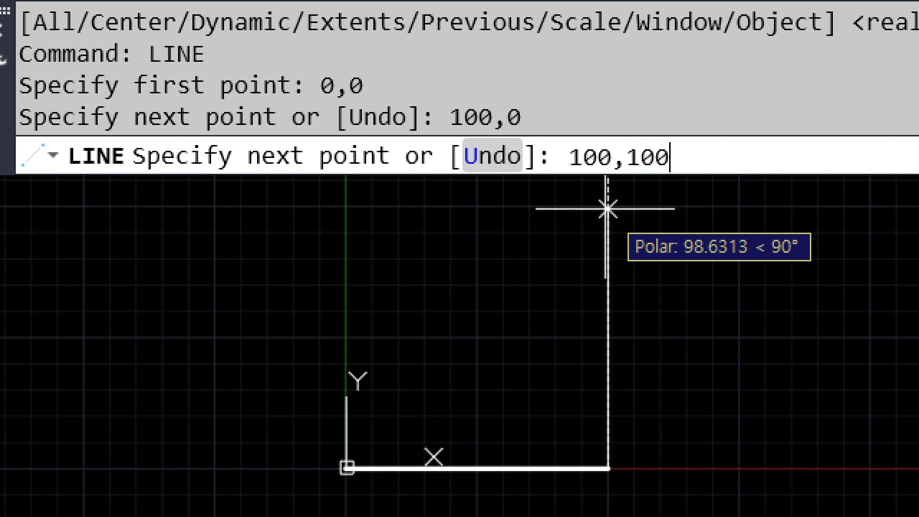
{"action": "key", "text": "Return"}
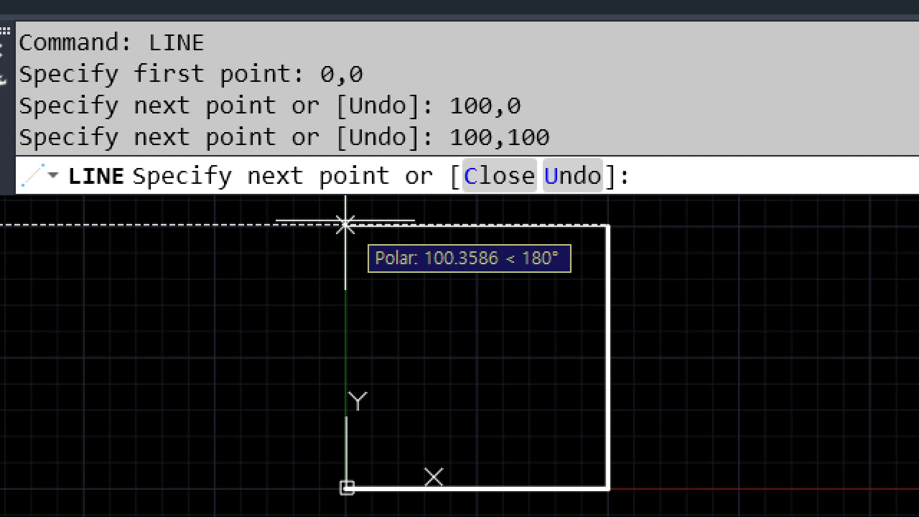
{"action": "type", "text": "0,100"}
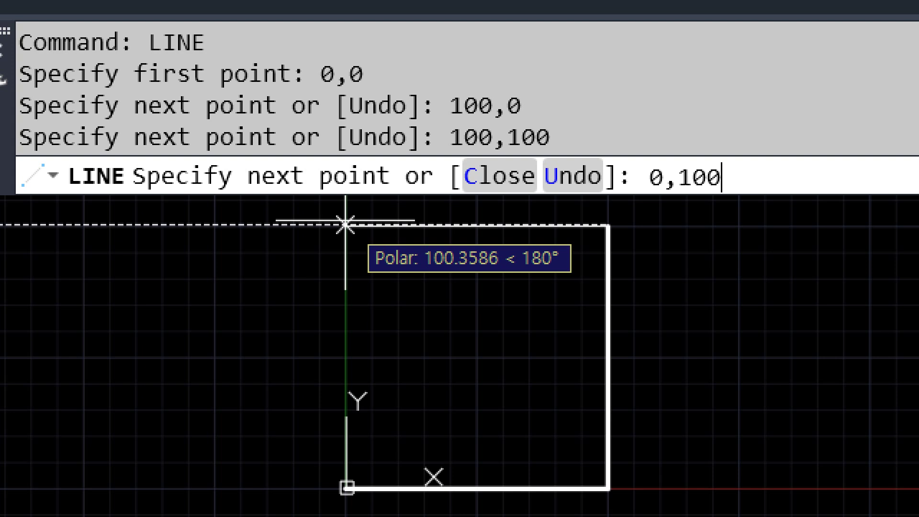
{"action": "key", "text": "Return"}
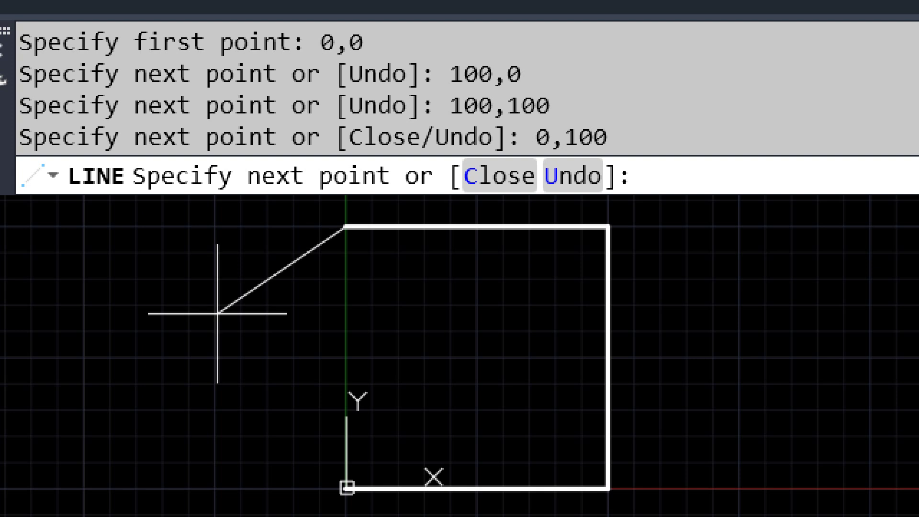
{"action": "type", "text": "0,0"}
{"action": "key", "text": "Return"}
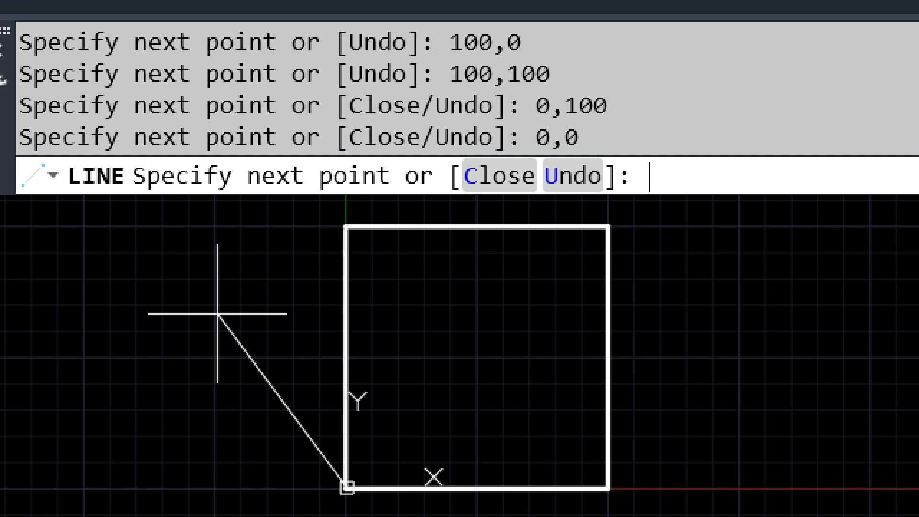
{"action": "key", "text": "Return"}
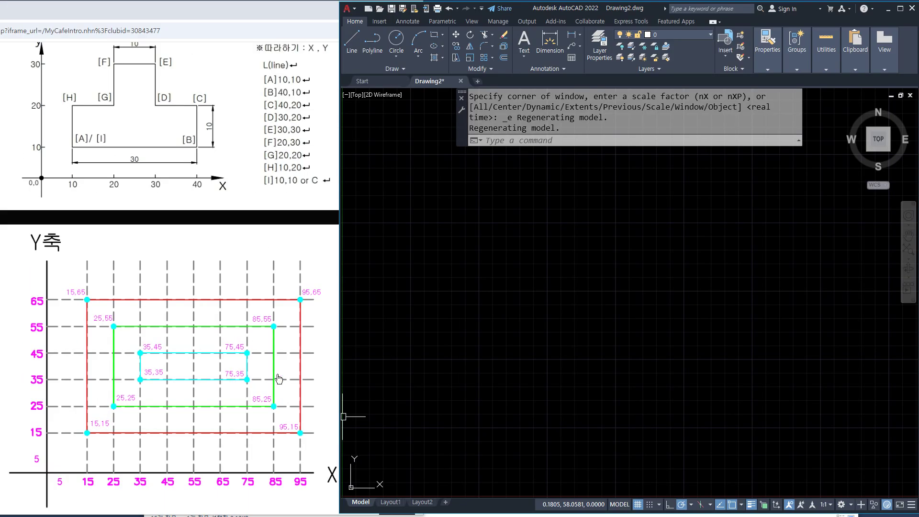
Draw the lower edge of the reference's innermost rectangle with Line from 35,35 to 75,35
{"action": "left_click", "coordinate": [456, 375]}
{"action": "left_click", "coordinate": [548, 247]}
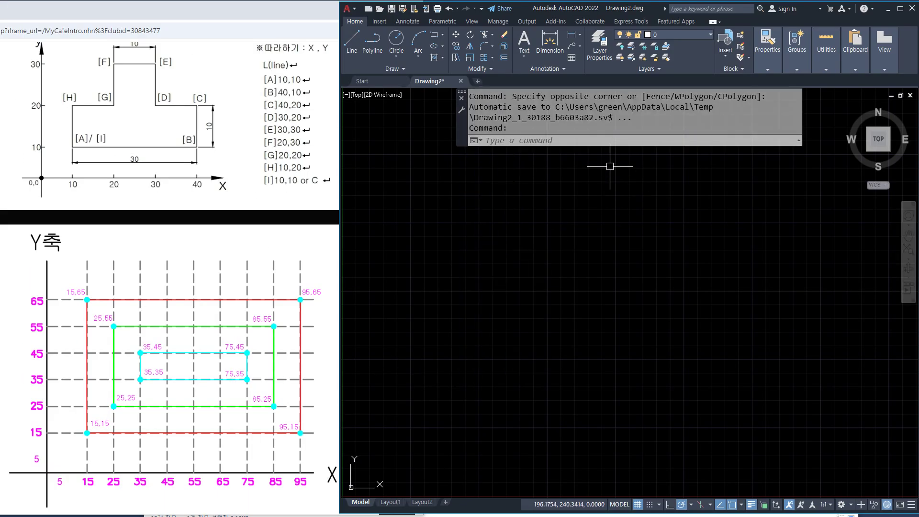
{"action": "left_click", "coordinate": [535, 140]}
{"action": "type", "text": "l"}
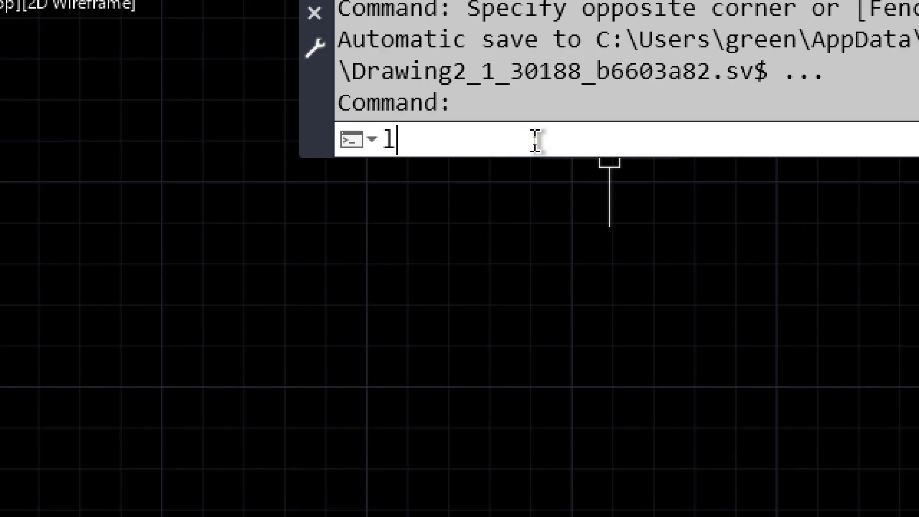
{"action": "key", "text": "Return"}
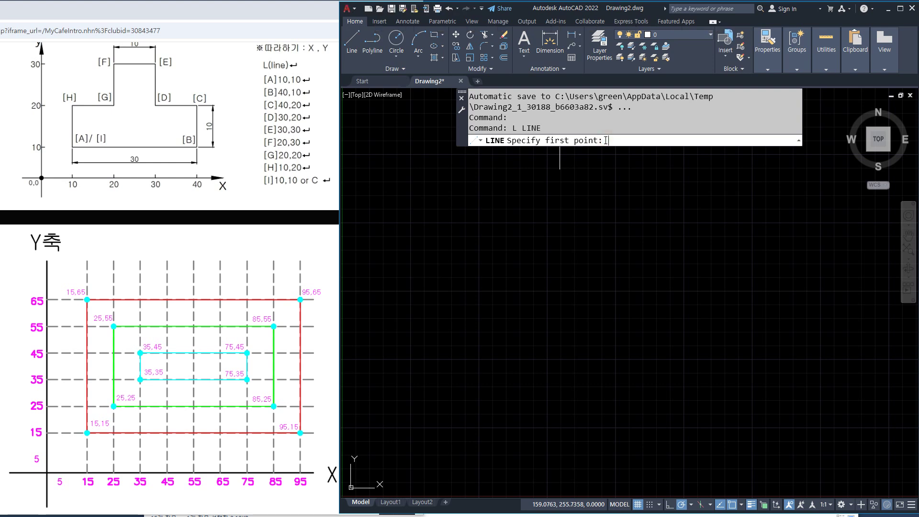
{"action": "type", "text": "35,35"}
{"action": "key", "text": "Return"}
{"action": "key", "text": "Return"}
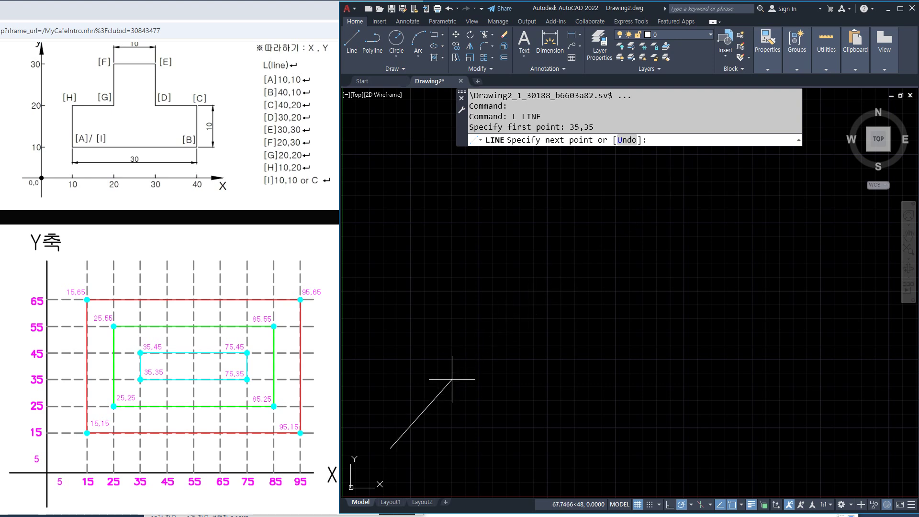
{"action": "middle_click_drag", "start_coordinate": [447, 369], "coordinate": [573, 231]}
{"action": "scroll", "coordinate": [573, 231], "scroll_direction": "up", "scroll_amount": 3}
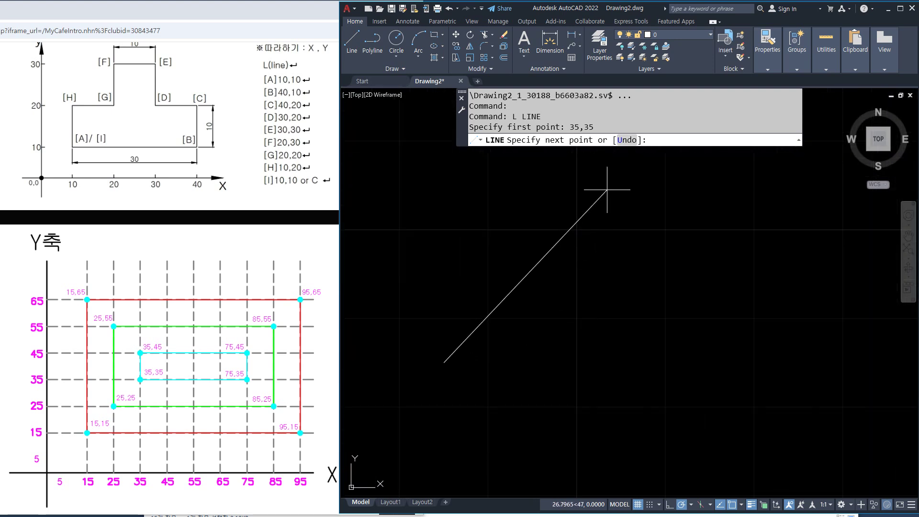
{"action": "left_click", "coordinate": [667, 136]}
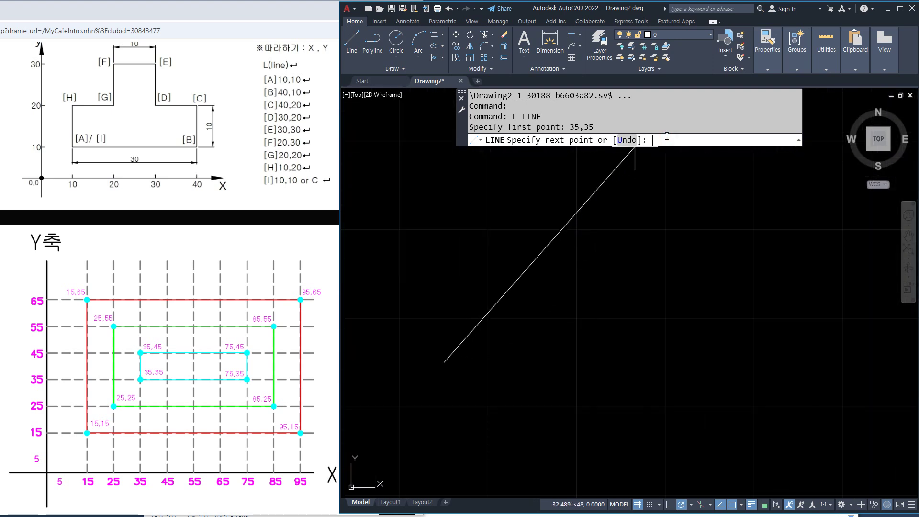
{"action": "type", "text": "75,35"}
{"action": "key", "text": "Return"}
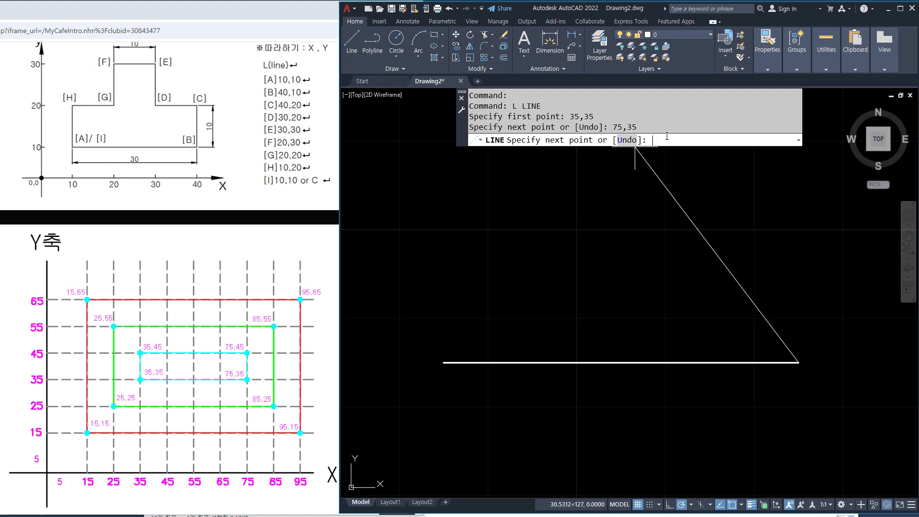
Continue the line to 75,45 and 35,45, and close the innermost rectangle with the Close option
{"action": "type", "text": "75,45"}
{"action": "key", "text": "Return"}
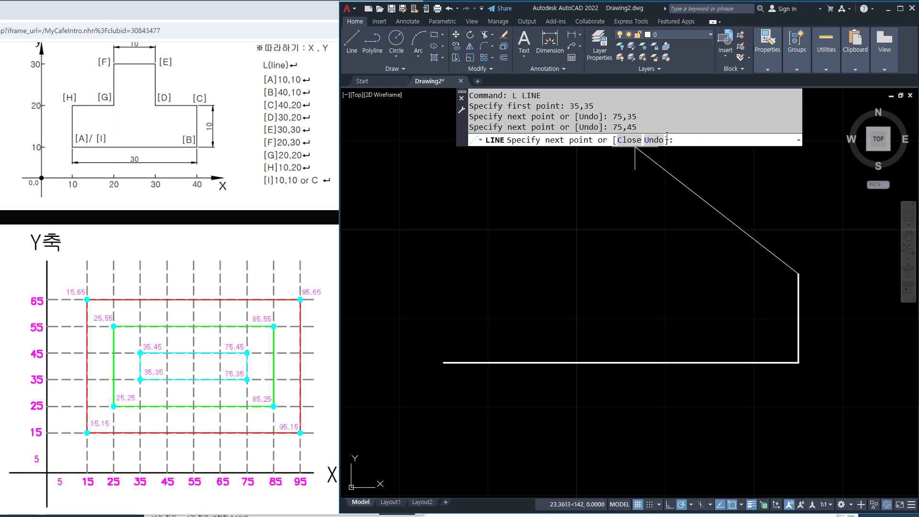
{"action": "type", "text": "35,45"}
{"action": "key", "text": "Return"}
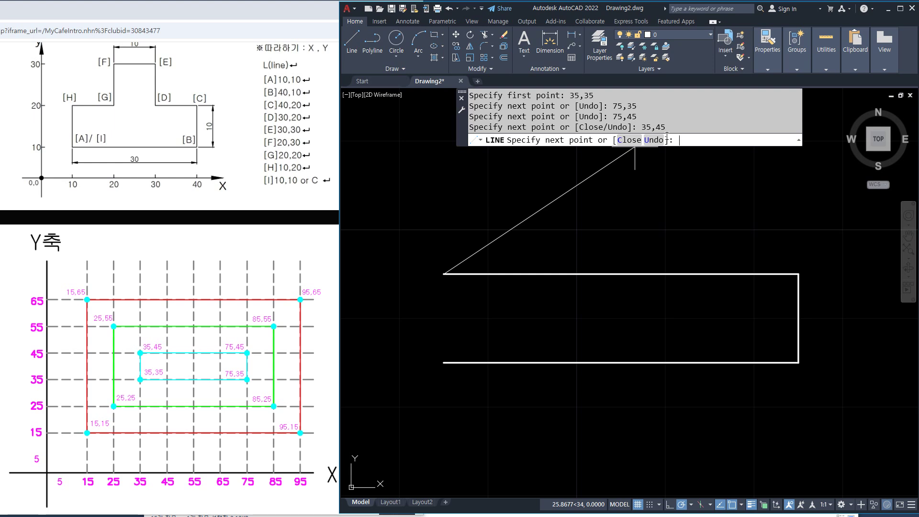
{"action": "left_click", "coordinate": [626, 142]}
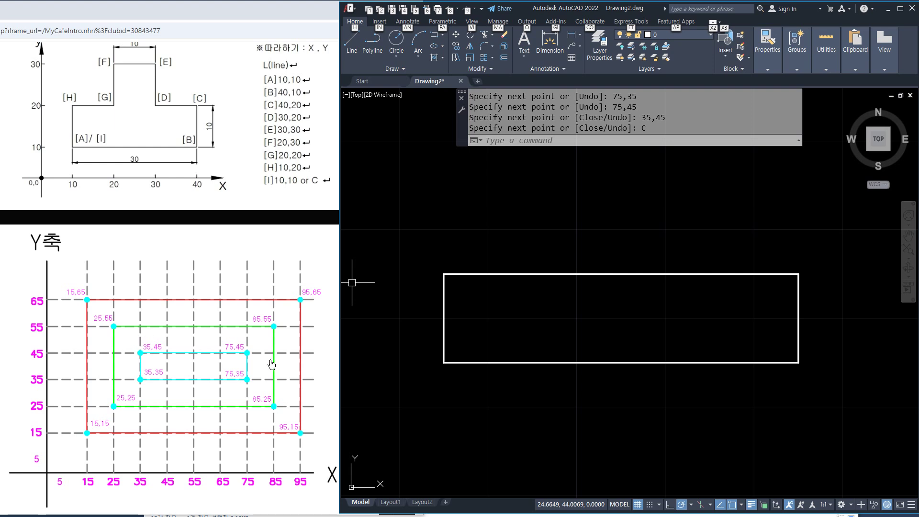
{"action": "left_click", "coordinate": [467, 419]}
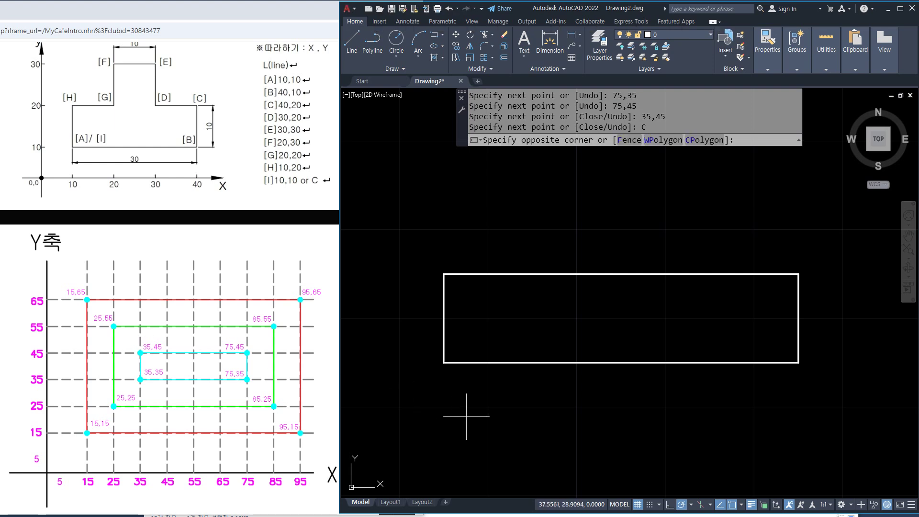
{"action": "type", "text": "l"}
{"action": "key", "text": "Return"}
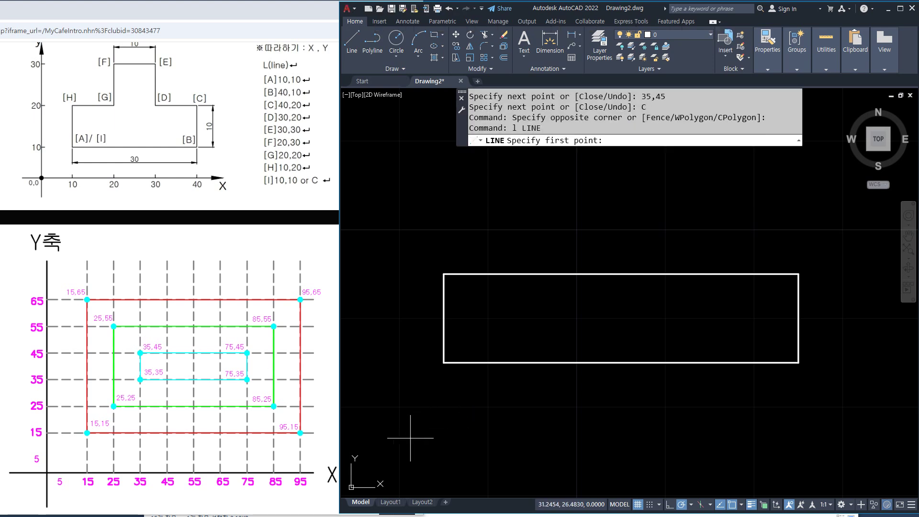
{"action": "type", "text": "35,35"}
{"action": "key", "text": "Return"}
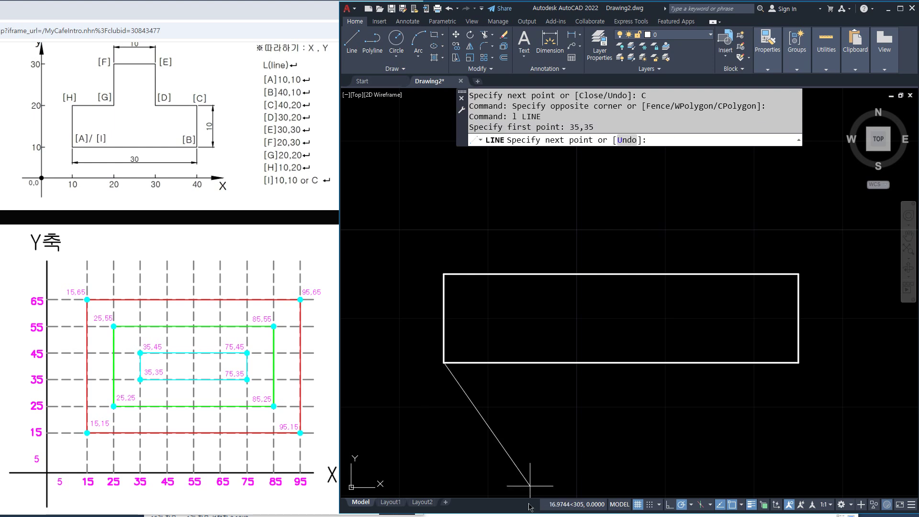
{"action": "key", "text": "Escape"}
{"action": "key", "text": "Escape"}
Draw the lower edge of the reference's middle rectangle with Line from 25,25 to 85,25
{"action": "key", "text": "Return"}
{"action": "type", "text": "25,25"}
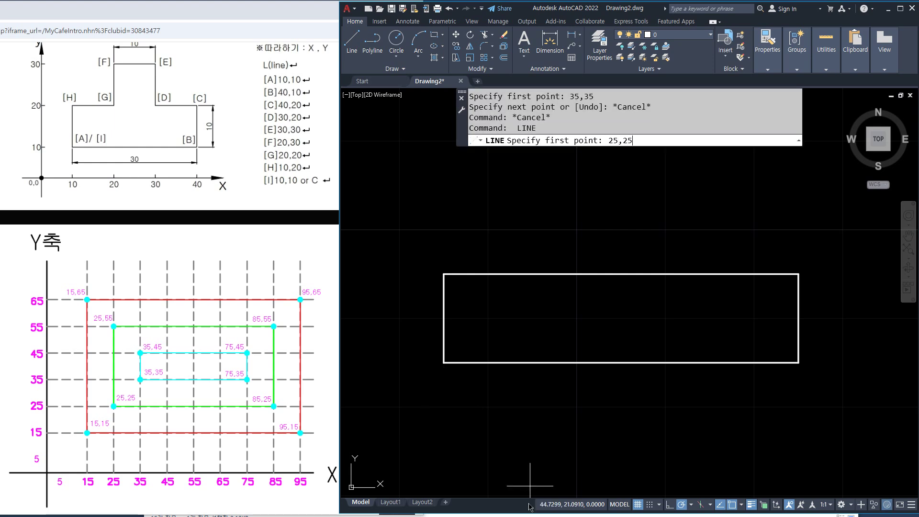
{"action": "key", "text": "Return"}
{"action": "scroll", "coordinate": [550, 373], "scroll_direction": "down", "scroll_amount": 2}
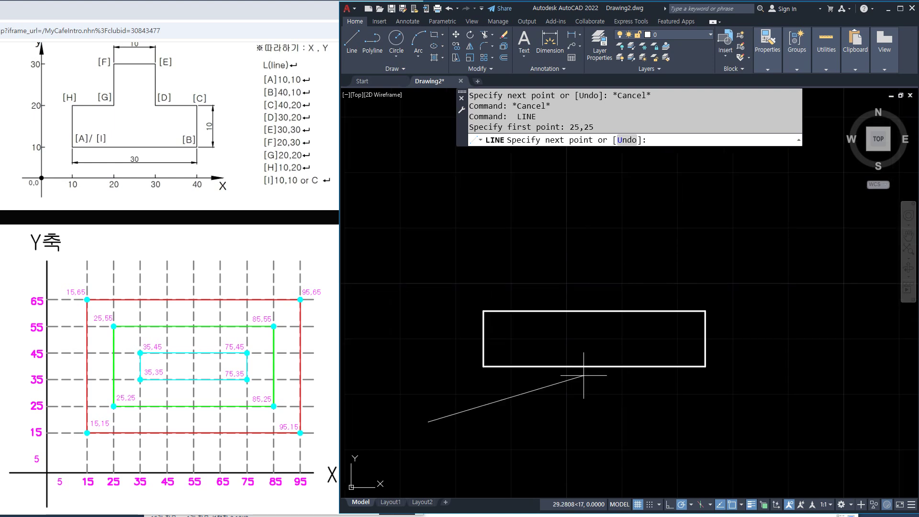
{"action": "type", "text": "85,"}
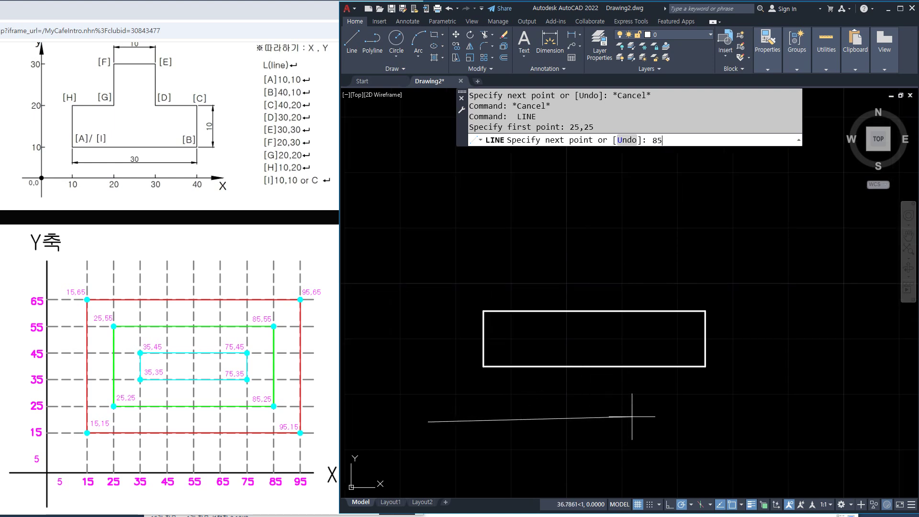
{"action": "type", "text": "25"}
{"action": "key", "text": "Return"}
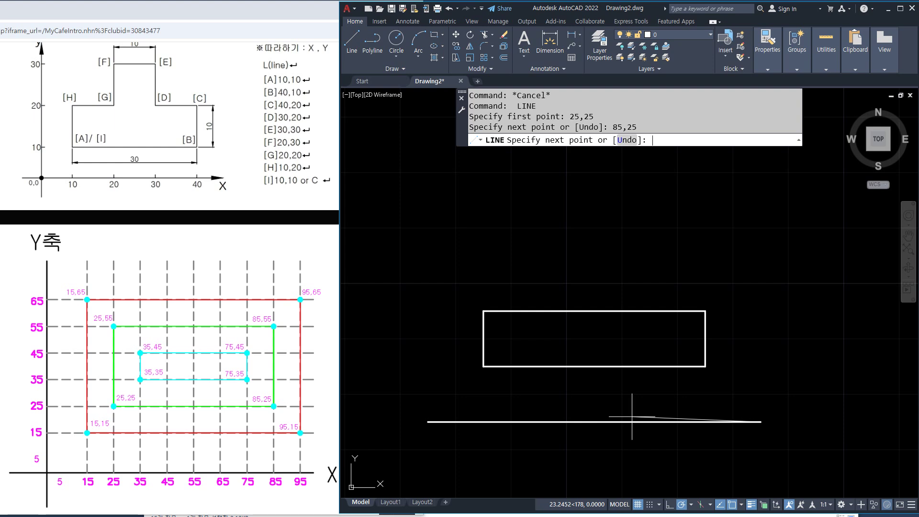
Continue the line to 85,55 and 25,55 for the middle rectangle's remaining corners
{"action": "type", "text": "85,"}
{"action": "type", "text": "55"}
{"action": "key", "text": "Return"}
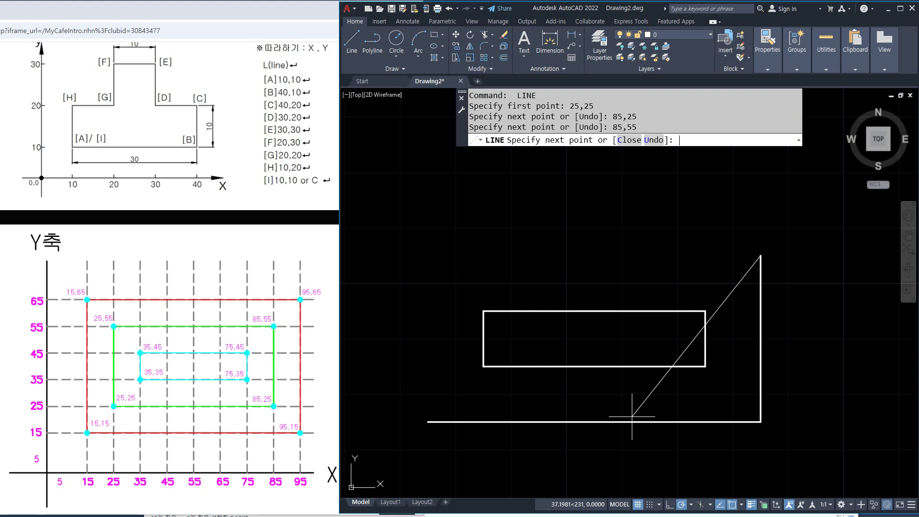
{"action": "type", "text": "25,5"}
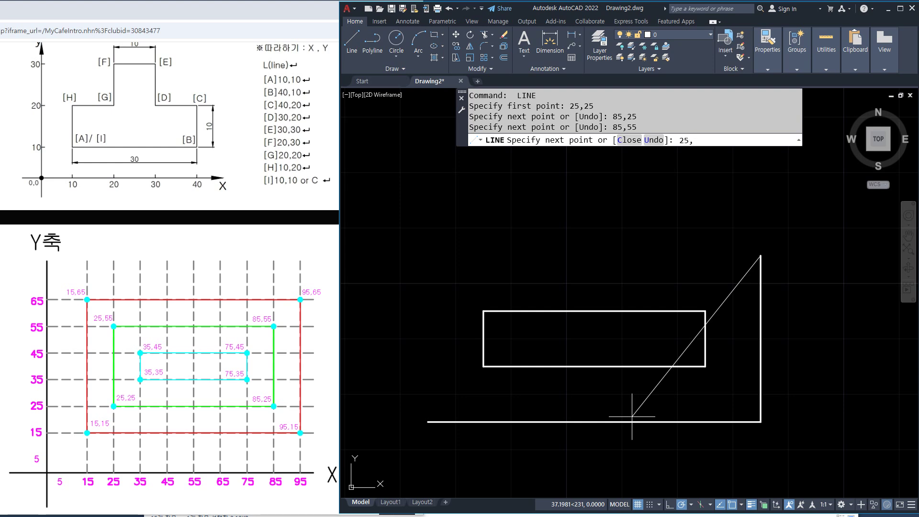